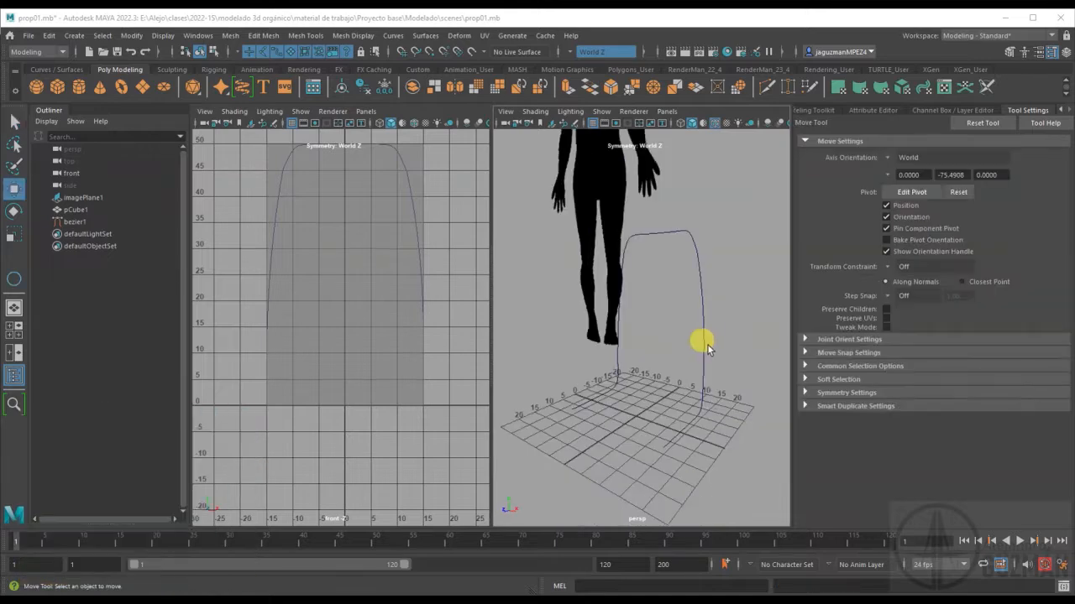
# Create a NURBS circle with radius 1 beside the foot of the arch curve in the front view.
pyautogui.click(704, 345)
pyautogui.keyDown('alt'); pyautogui.moveTo(698, 343); pyautogui.dragTo(615, 454); pyautogui.keyUp('alt')
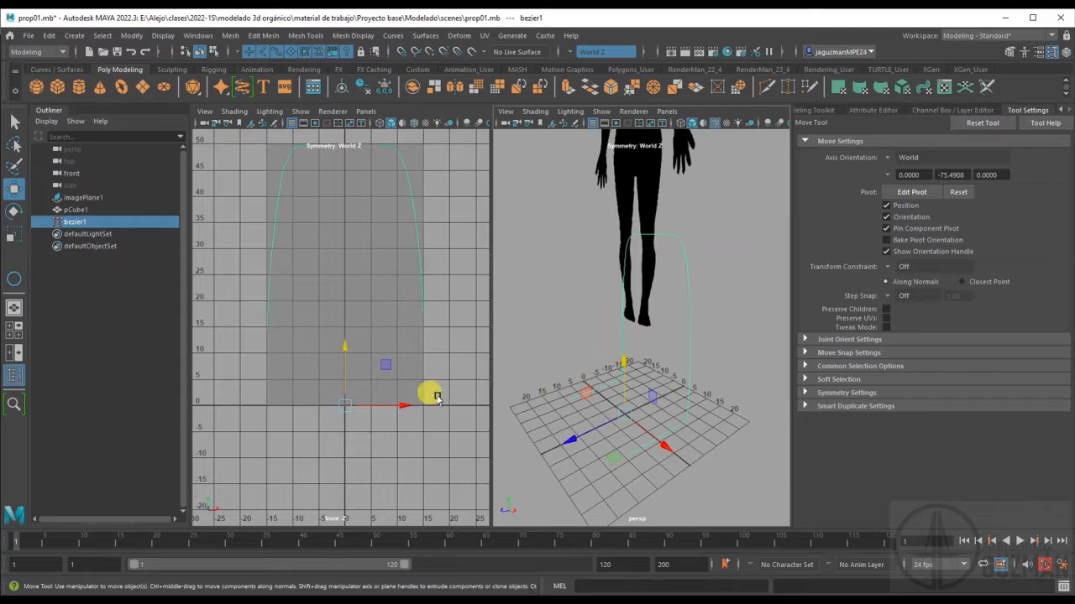
pyautogui.click(54, 69)
pyautogui.click(36, 86)
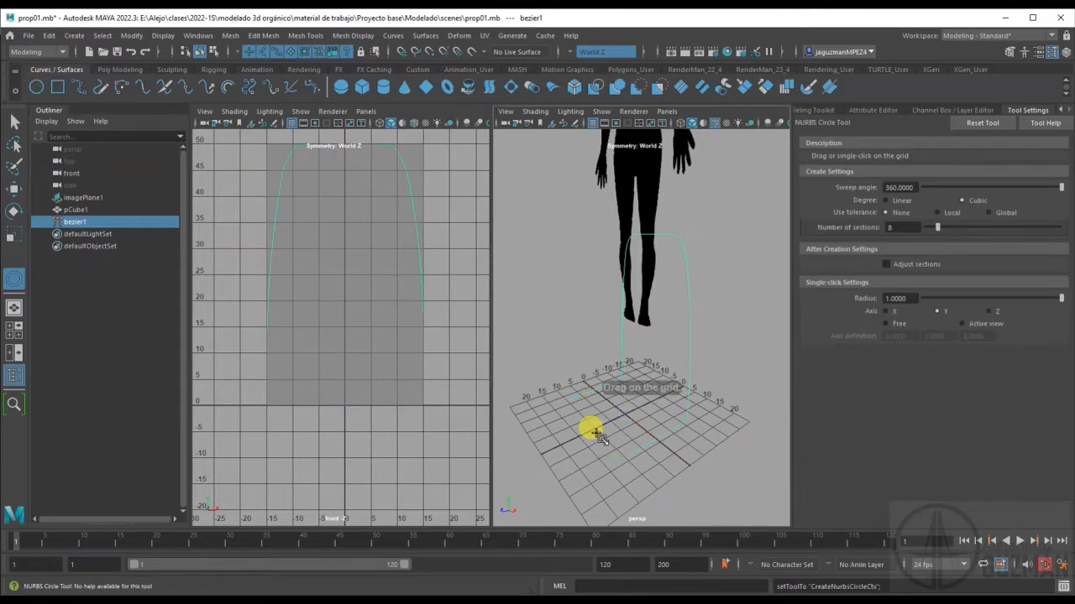
pyautogui.click(445, 383)
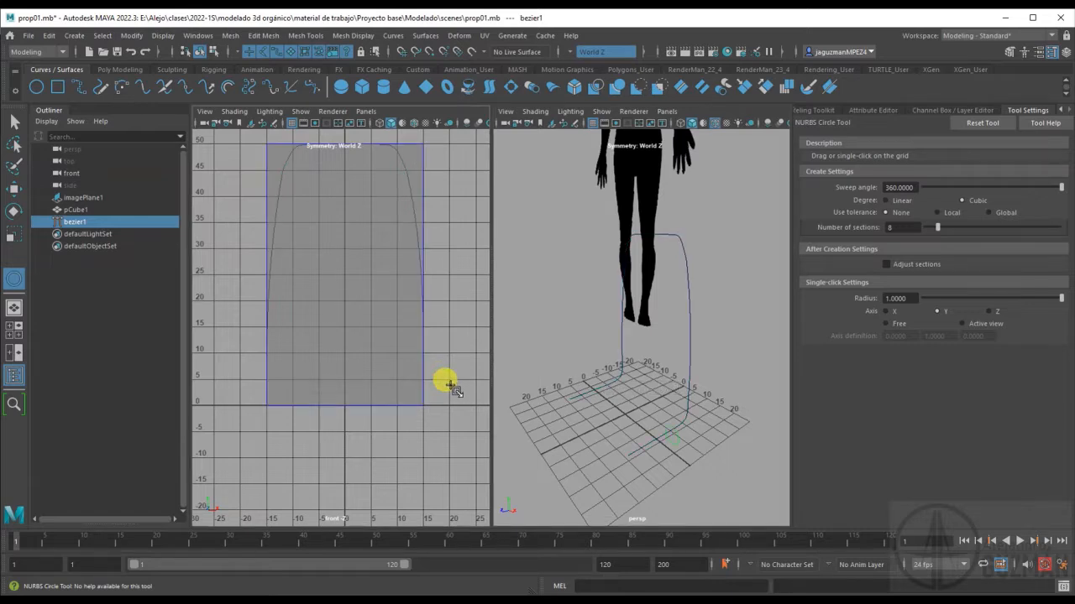
pyautogui.click(450, 388)
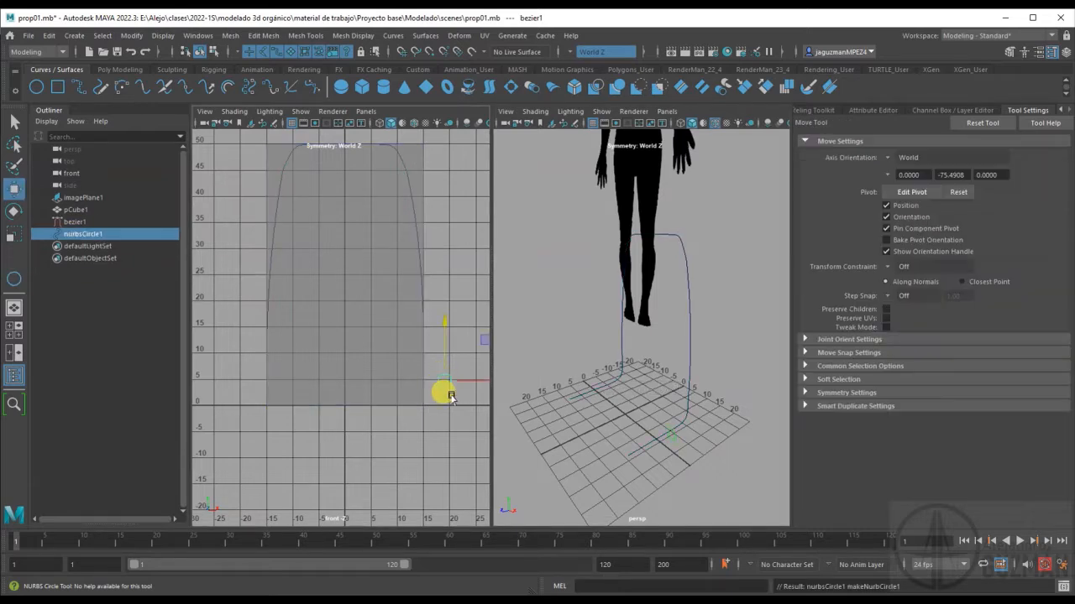
# Turn on the display of polygon objects in the perspective view.
pyautogui.scroll(4, 663, 475)
pyautogui.keyDown('alt'); pyautogui.moveTo(663, 474); pyautogui.dragTo(607, 370); pyautogui.keyUp('alt')
pyautogui.scroll(-4, 566, 361)
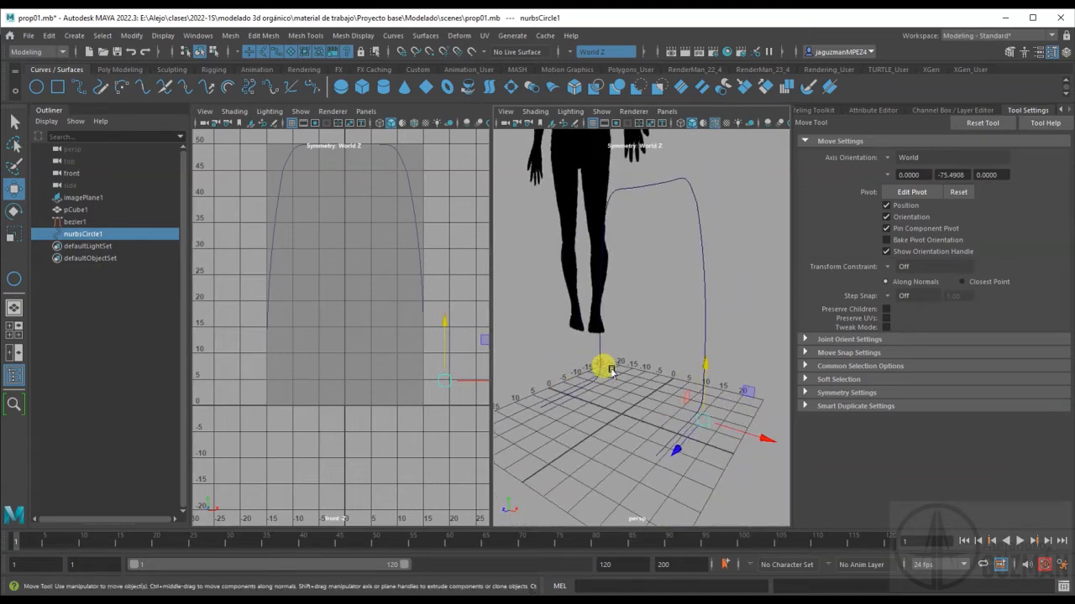
pyautogui.click(597, 111)
pyautogui.click(618, 236)
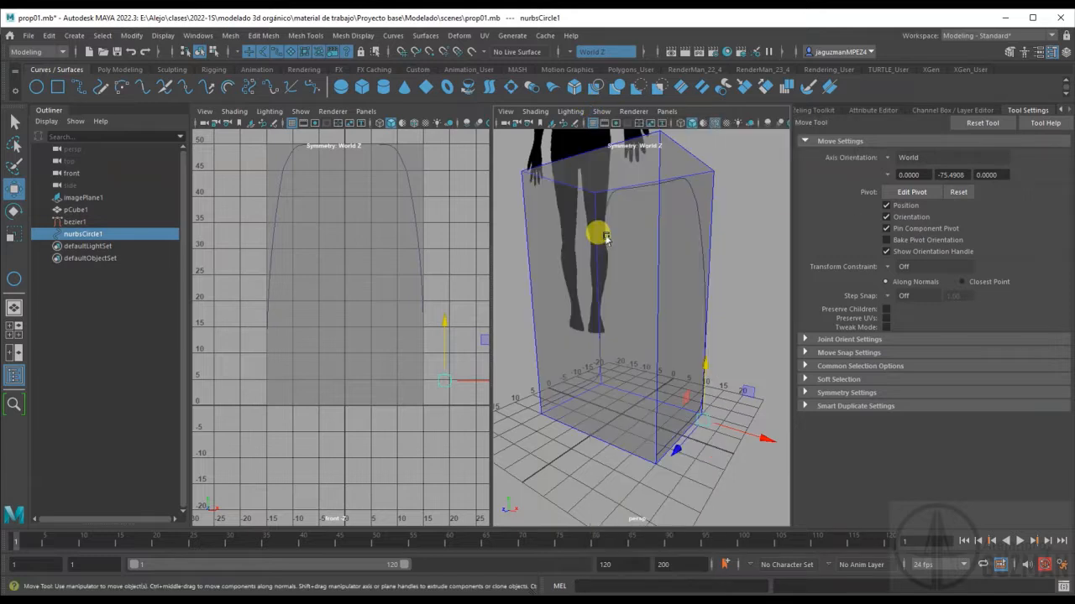
# Extrude the circle along the bezier curve with the Tube style, At path, Component pivot, Profile normal and Polygons output.
pyautogui.keyDown('shift'); pyautogui.click(669, 437); pyautogui.keyUp('shift')
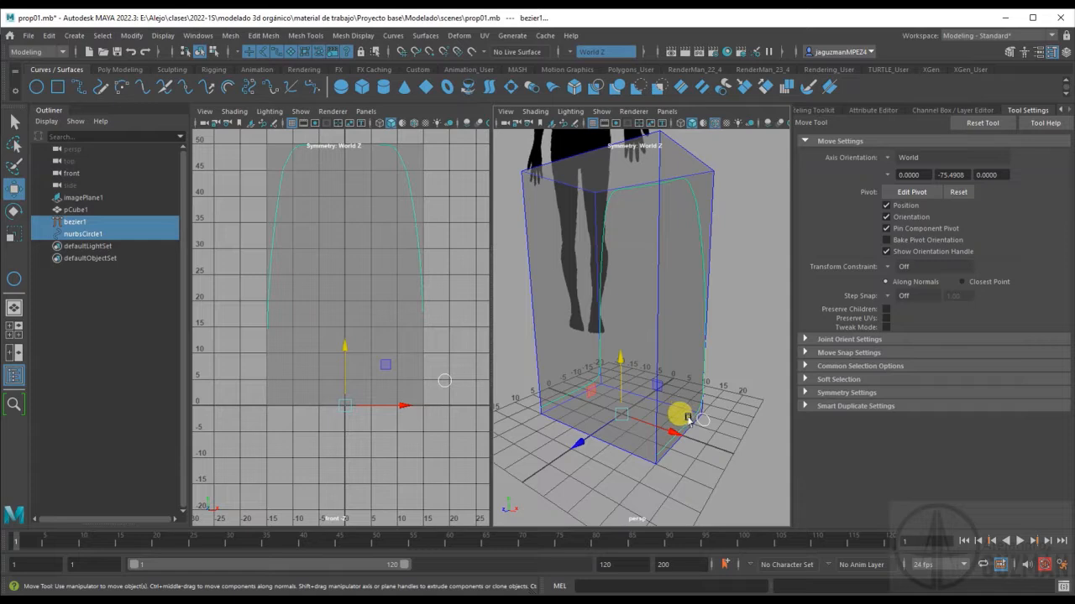
pyautogui.click(416, 36)
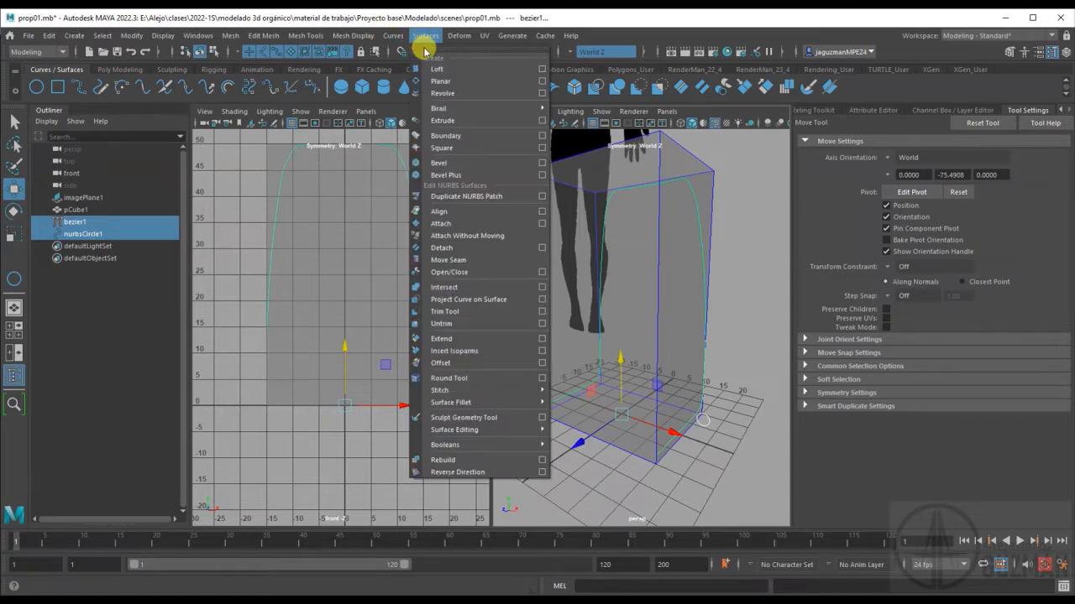
pyautogui.click(541, 121)
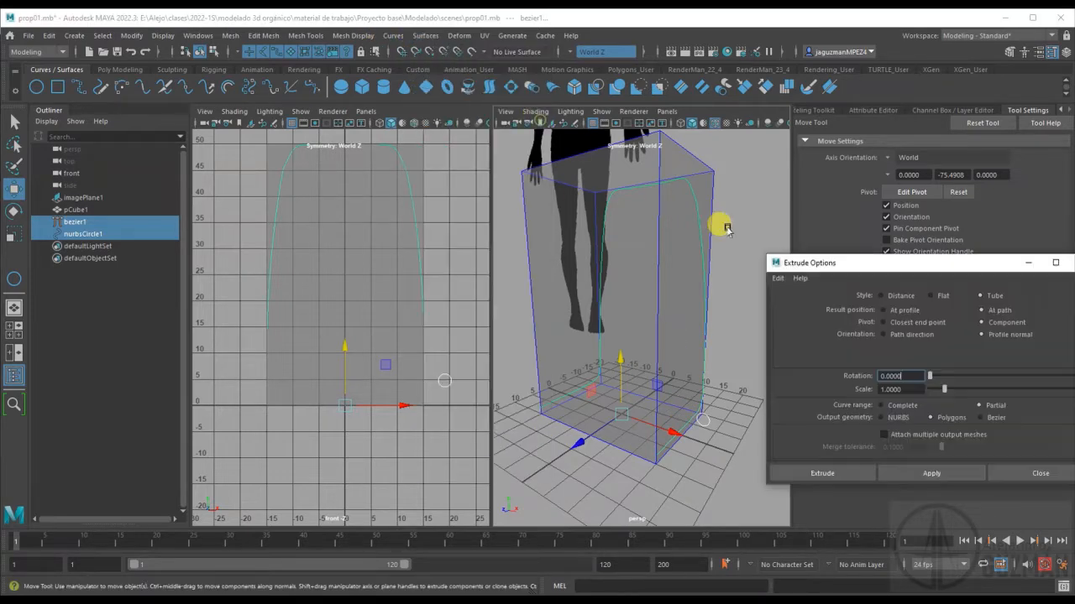
pyautogui.moveTo(980, 270); pyautogui.dragTo(937, 268)
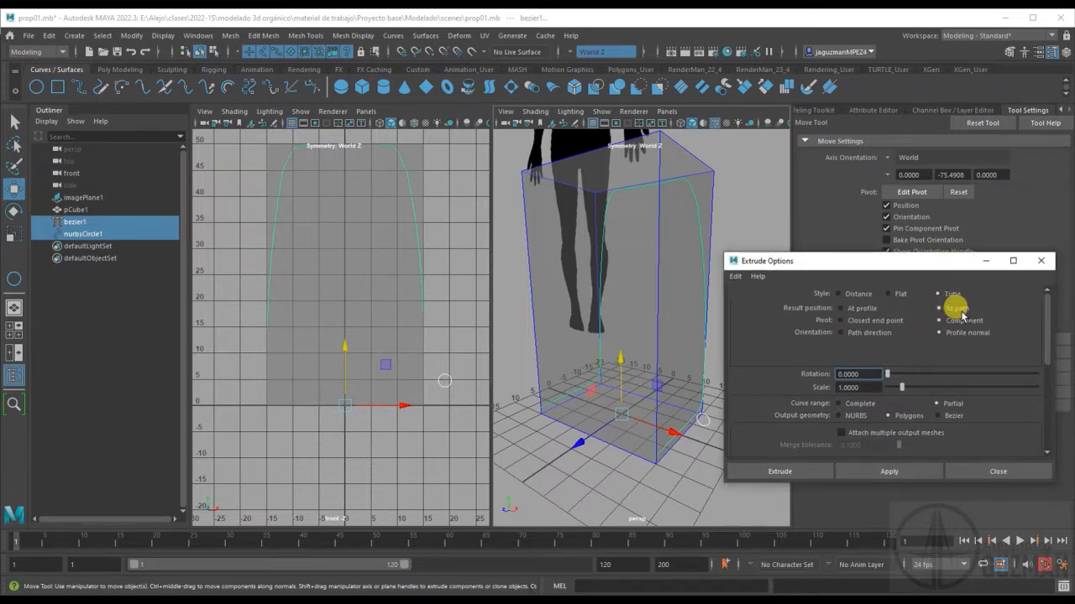
pyautogui.scroll(-3, 941, 392)
pyautogui.scroll(-2, 941, 392)
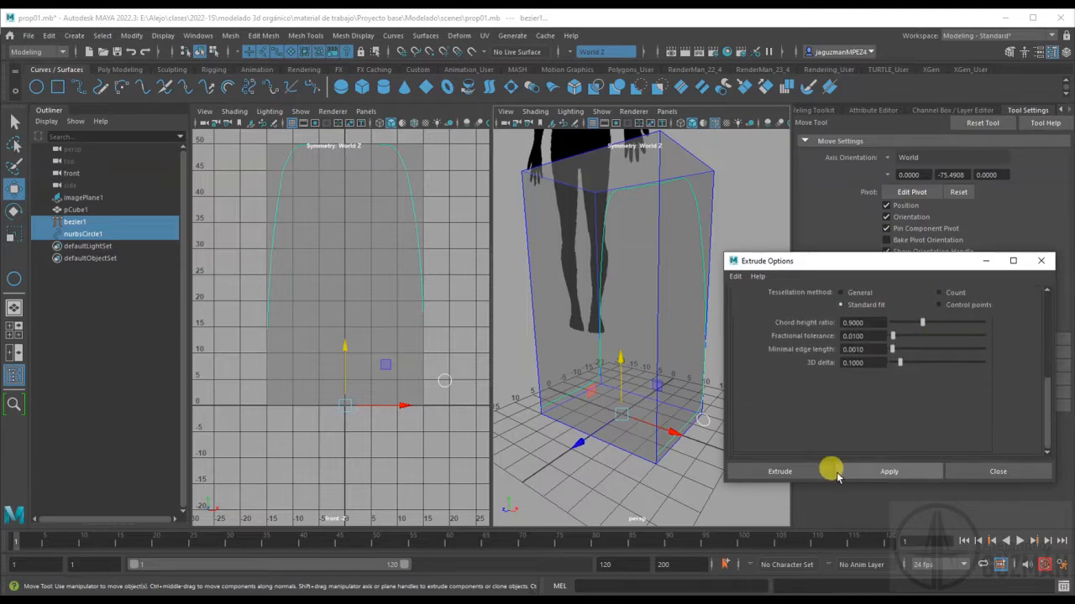
pyautogui.click(857, 475)
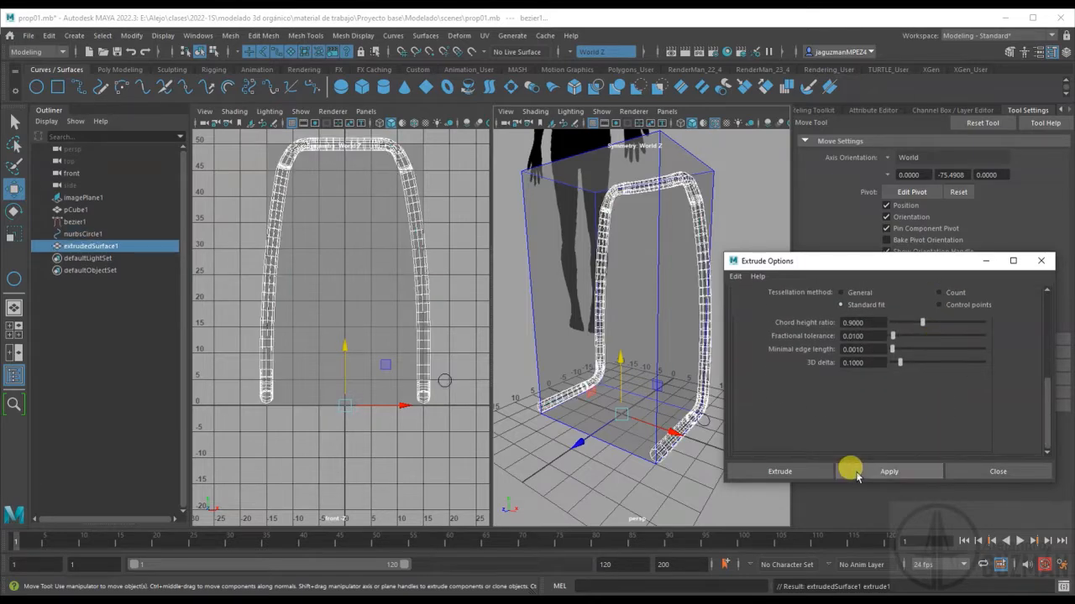
pyautogui.keyDown('alt'); pyautogui.moveTo(660, 428); pyautogui.dragTo(629, 420); pyautogui.keyUp('alt')
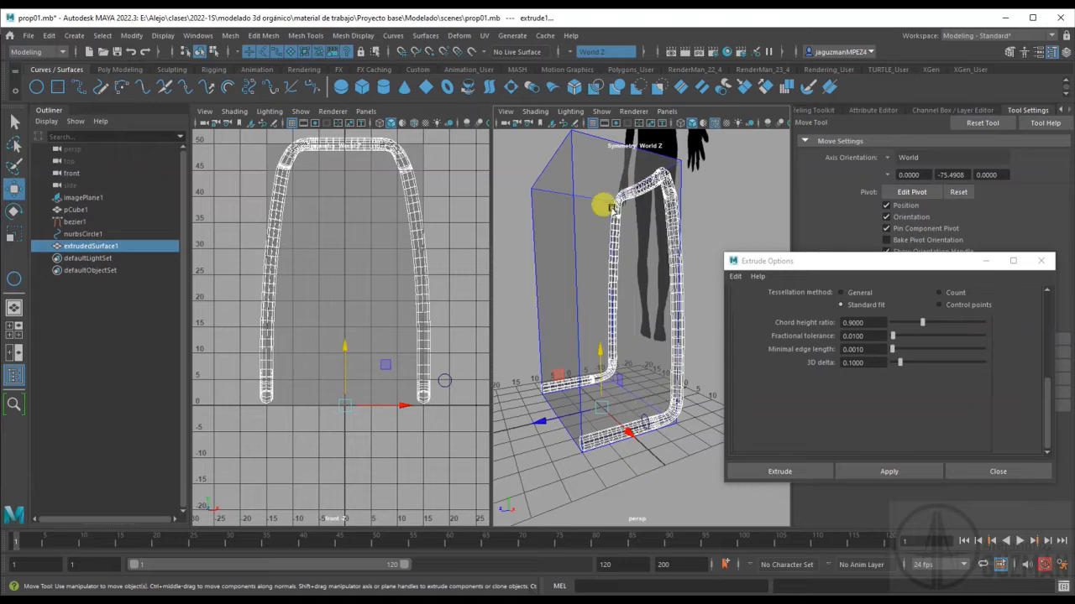
pyautogui.click(979, 472)
# Hide polygon objects in the perspective view and display the bezier curve's control vertices.
pyautogui.scroll(5, 678, 420)
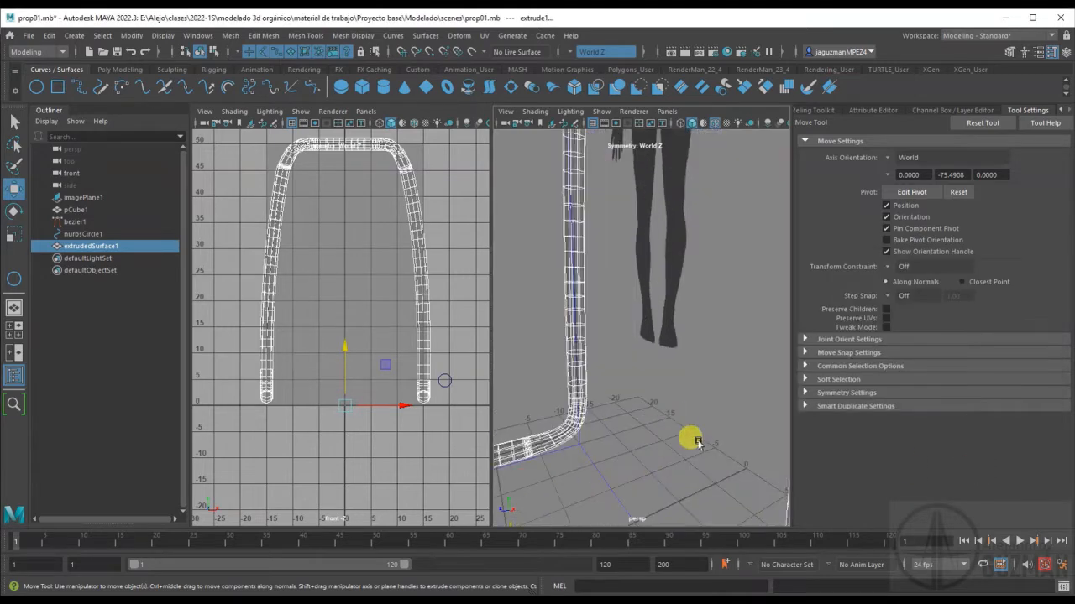
pyautogui.keyDown('alt'); pyautogui.moveTo(690, 374); pyautogui.dragTo(667, 409); pyautogui.keyUp('alt')
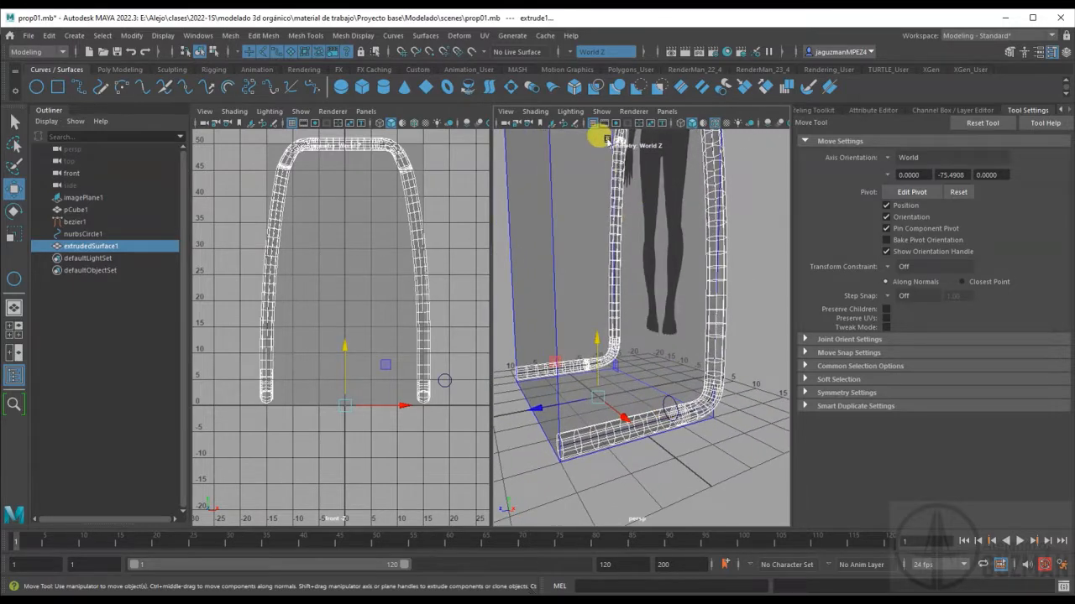
pyautogui.click(601, 112)
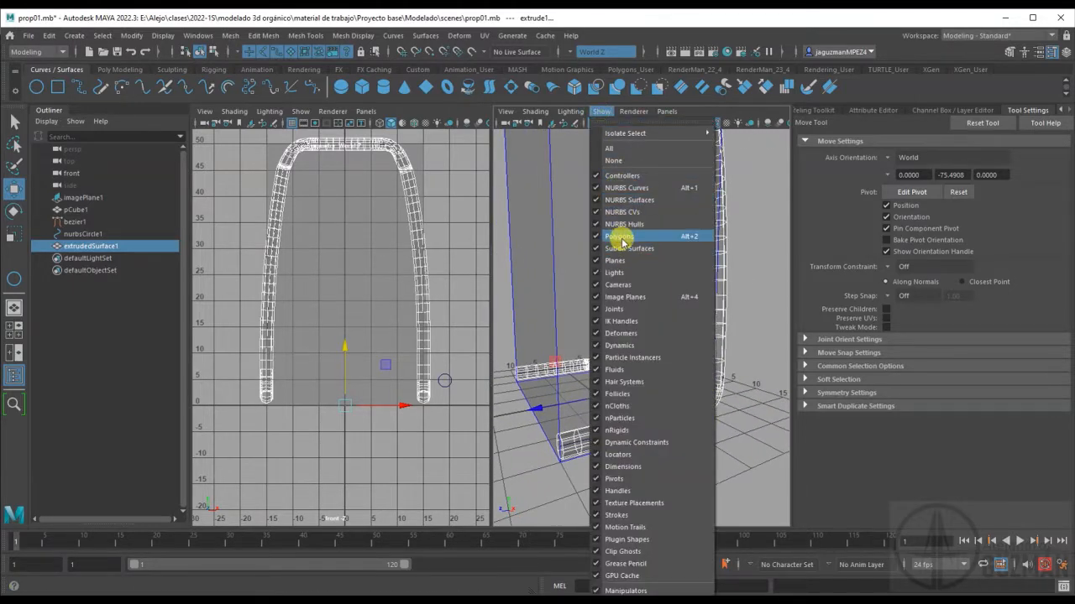
pyautogui.click(621, 237)
pyautogui.click(713, 362)
pyautogui.moveTo(712, 362); pyautogui.dragTo(655, 355, button='right')
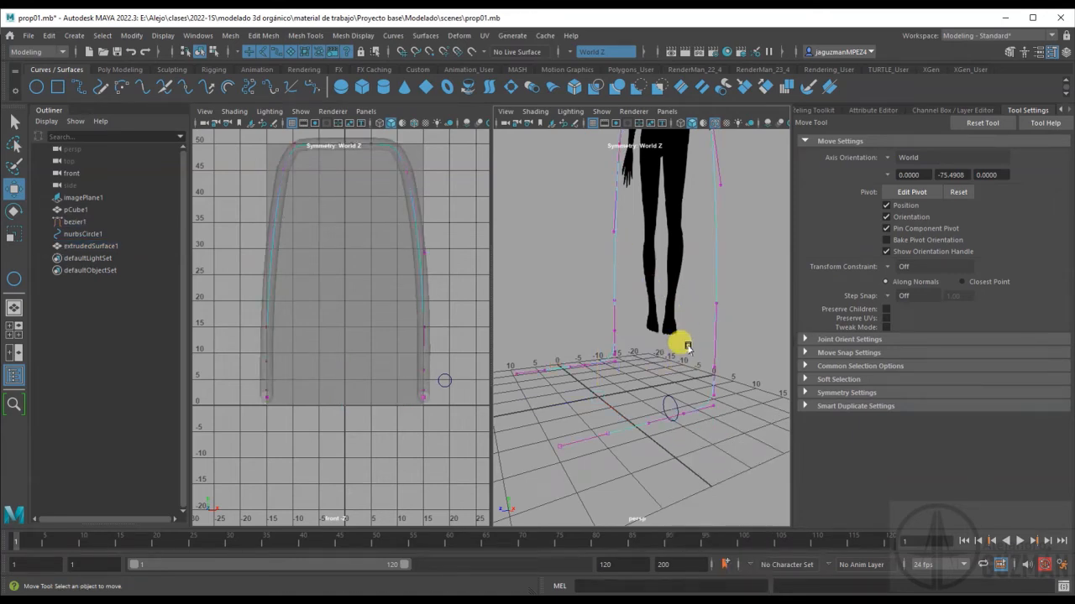
# Raise the pair of control vertices above the two lower bends and show polygon objects in the perspective view again.
pyautogui.click(715, 370)
pyautogui.keyDown('shift'); pyautogui.click(615, 331); pyautogui.keyUp('shift')
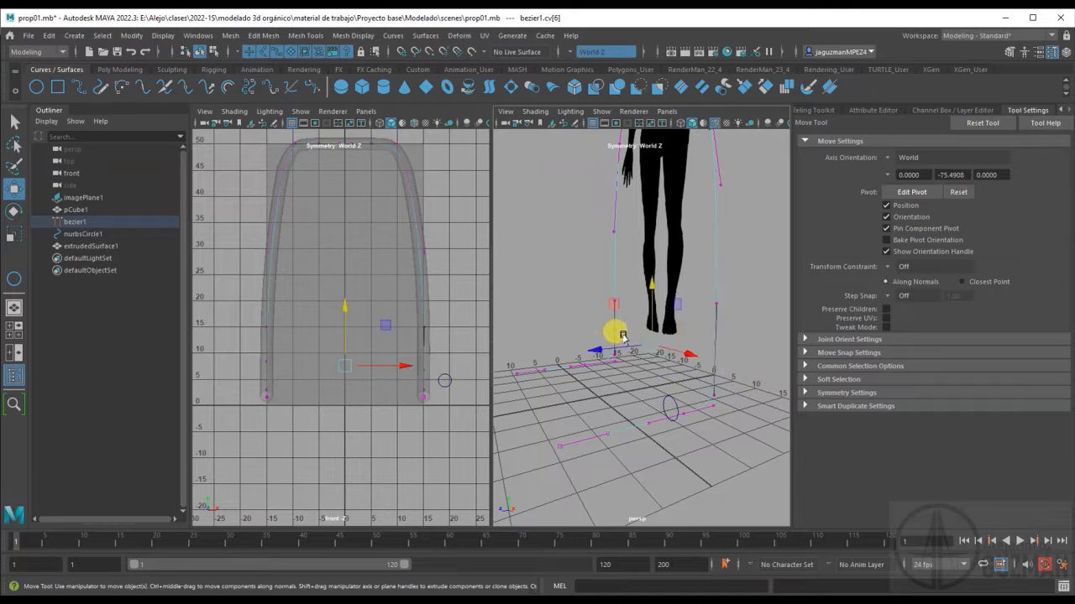
pyautogui.moveTo(650, 288); pyautogui.dragTo(649, 268)
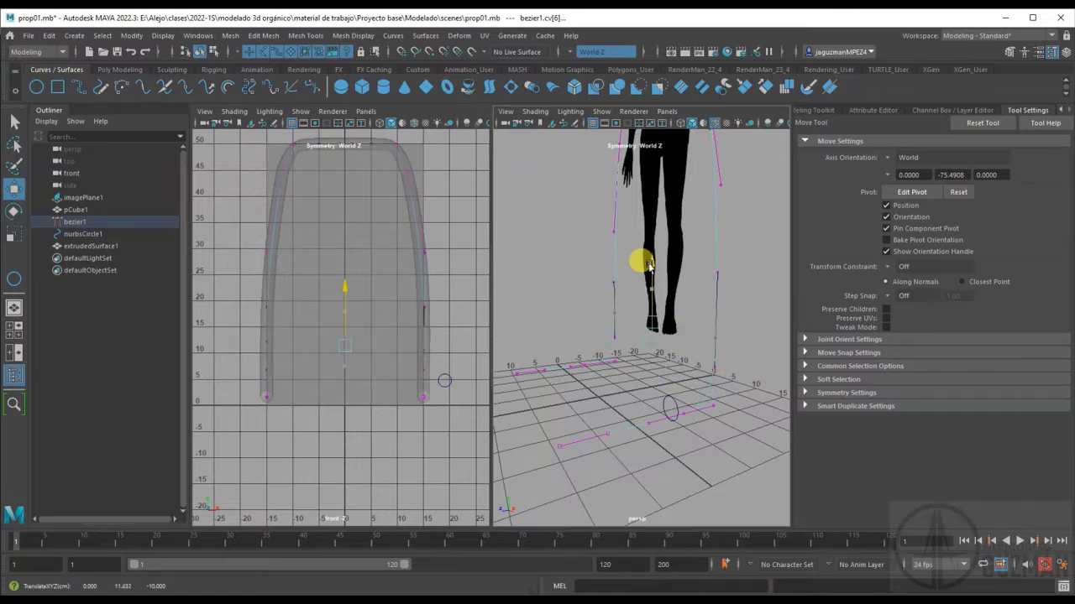
pyautogui.click(601, 111)
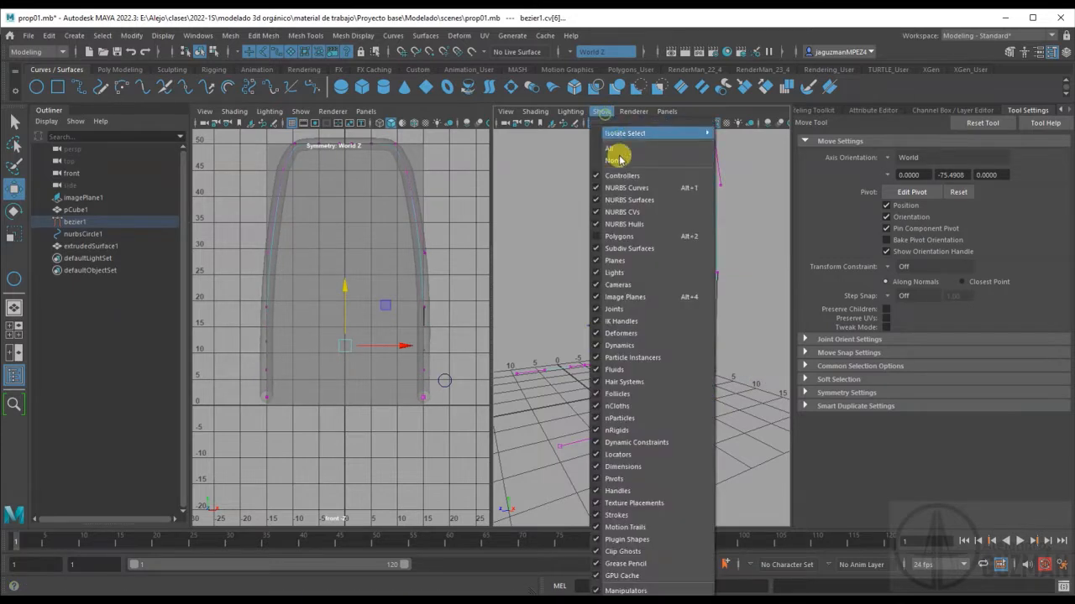
pyautogui.click(620, 262)
pyautogui.moveTo(652, 266)
pyautogui.mouseDown()
pyautogui.moveTo(653, 281)
pyautogui.moveTo(649, 259)
pyautogui.mouseUp()
# Move the control vertices of the two horizontal feet along Z to reshape the lower bends, and select the bends' corner points.
pyautogui.keyDown('alt'); pyautogui.moveTo(736, 397); pyautogui.dragTo(706, 445); pyautogui.keyUp('alt')
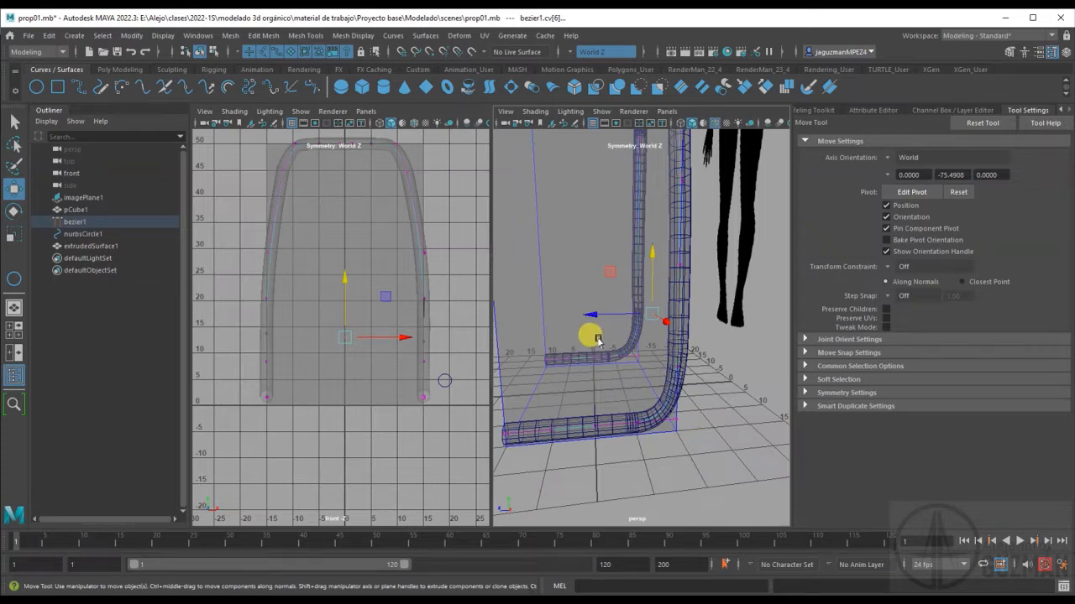
pyautogui.keyDown('alt'); pyautogui.moveTo(604, 342); pyautogui.dragTo(625, 386); pyautogui.keyUp('alt')
pyautogui.moveTo(560, 380); pyautogui.dragTo(550, 381)
pyautogui.moveTo(680, 451); pyautogui.dragTo(634, 359)
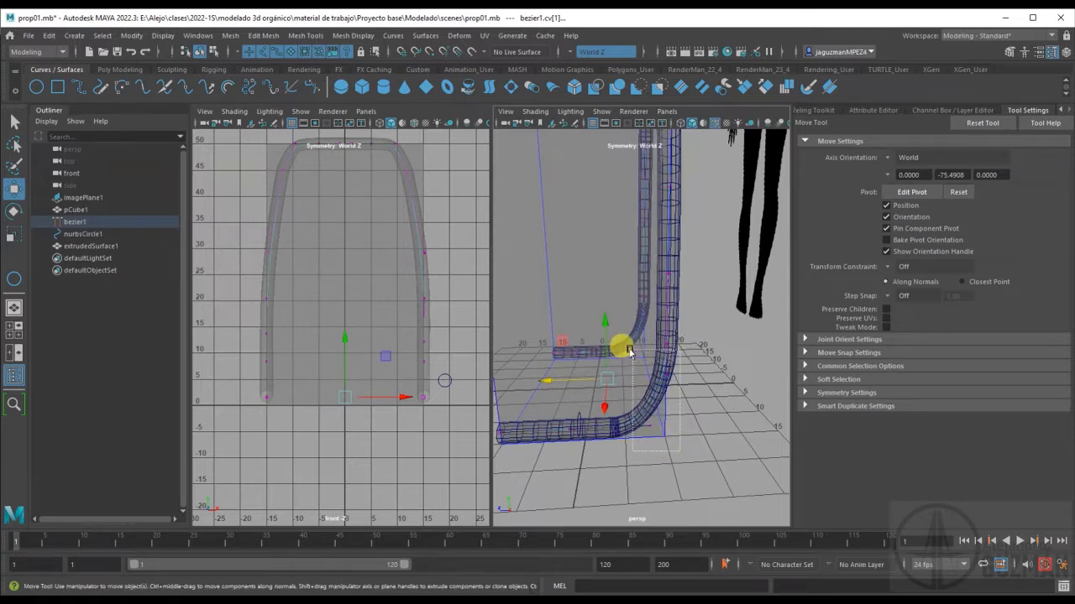
pyautogui.moveTo(658, 427)
pyautogui.mouseDown()
pyautogui.moveTo(680, 454)
pyautogui.moveTo(679, 444)
pyautogui.moveTo(657, 447)
pyautogui.mouseUp()
pyautogui.moveTo(656, 446); pyautogui.dragTo(644, 383)
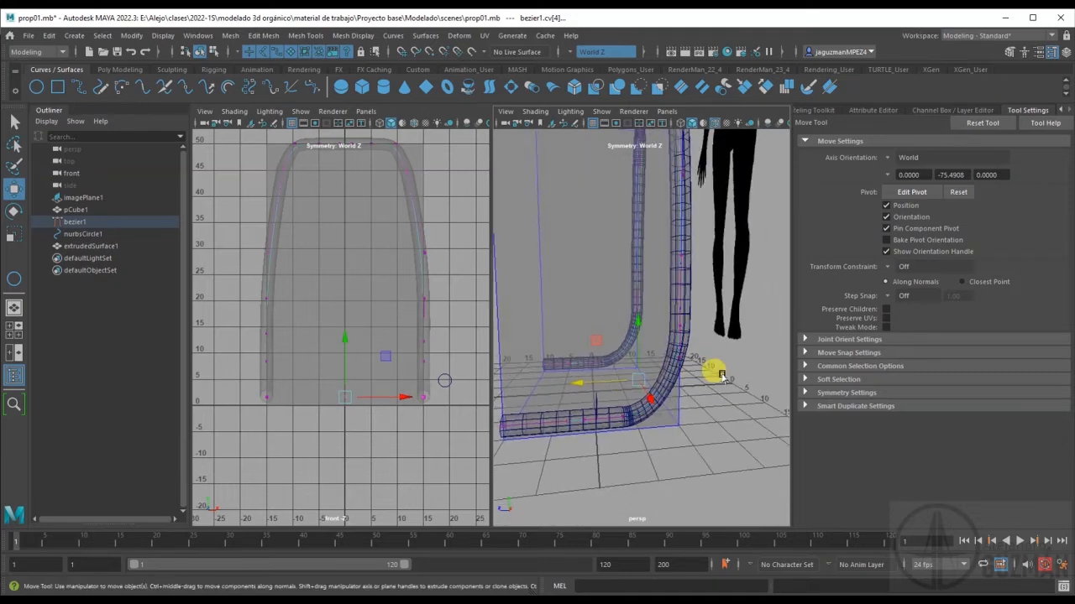
# Undo the last change and move the lower bends' paired corner control vertices to a height of about 6.2.
pyautogui.click(621, 326)
pyautogui.hotkey('ctrl', 'z')
pyautogui.keyDown('alt'); pyautogui.moveTo(658, 373); pyautogui.dragTo(731, 362); pyautogui.keyUp('alt')
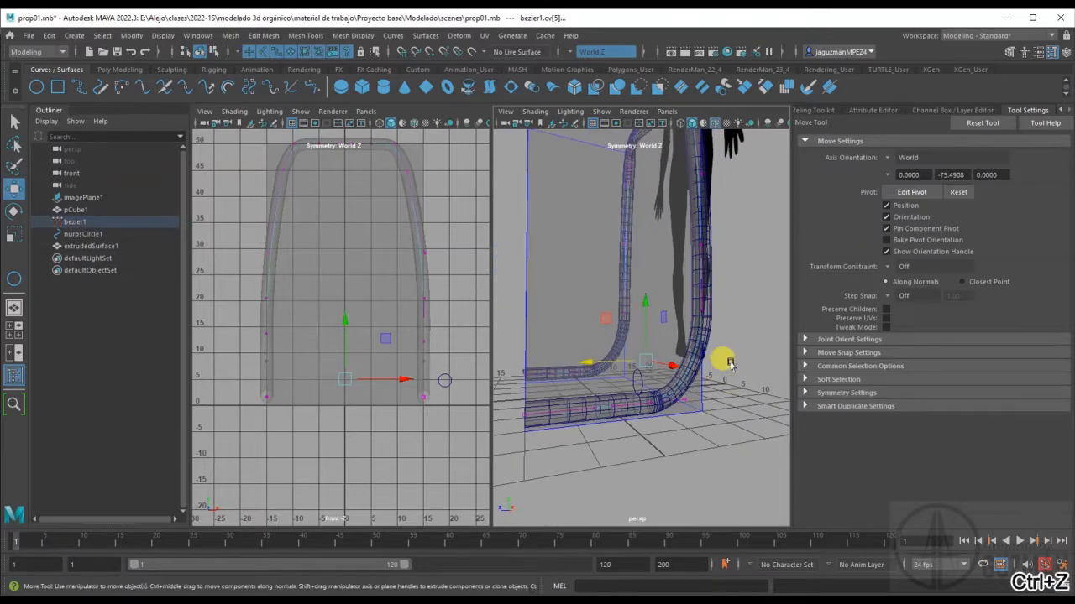
pyautogui.keyDown('alt'); pyautogui.moveTo(628, 372); pyautogui.dragTo(630, 382); pyautogui.keyUp('alt')
pyautogui.moveTo(649, 282); pyautogui.dragTo(650, 294)
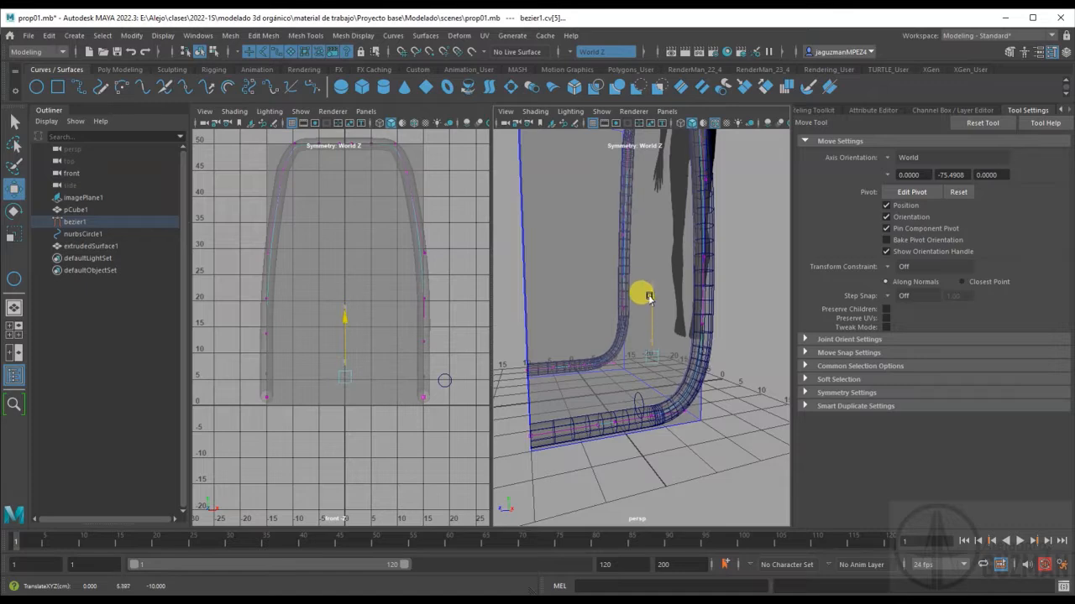
pyautogui.moveTo(646, 294)
pyautogui.keyDown('alt'); pyautogui.mouseDown()
pyautogui.moveTo(664, 403)
pyautogui.moveTo(649, 300)
pyautogui.mouseUp(); pyautogui.keyUp('alt')
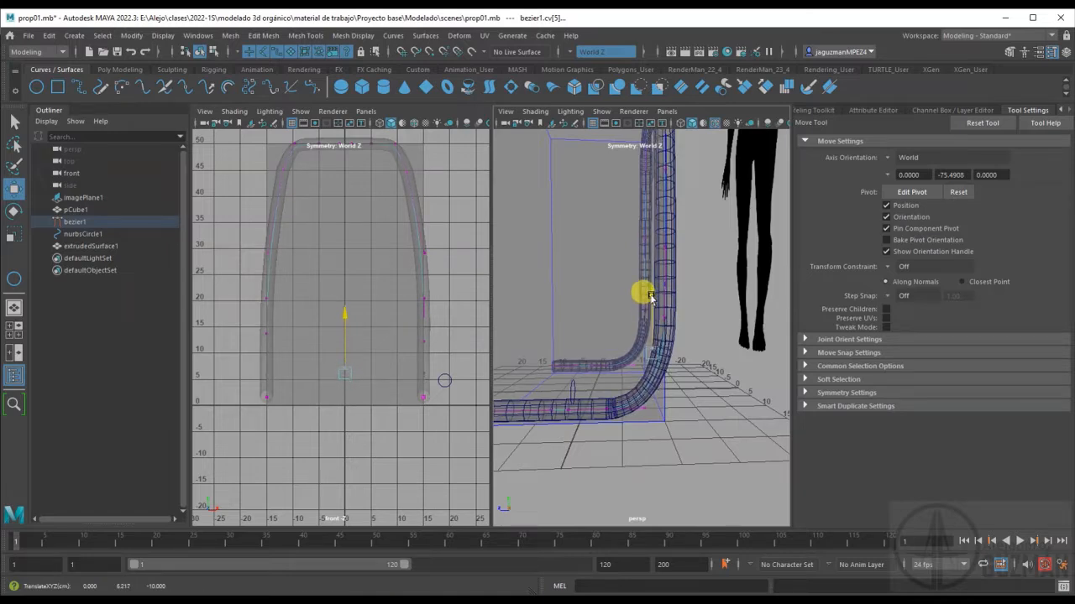
# Lower the paired control vertices on both sides of the frame just below the upper bends.
pyautogui.keyDown('alt'); pyautogui.moveTo(678, 380); pyautogui.dragTo(681, 311); pyautogui.keyUp('alt')
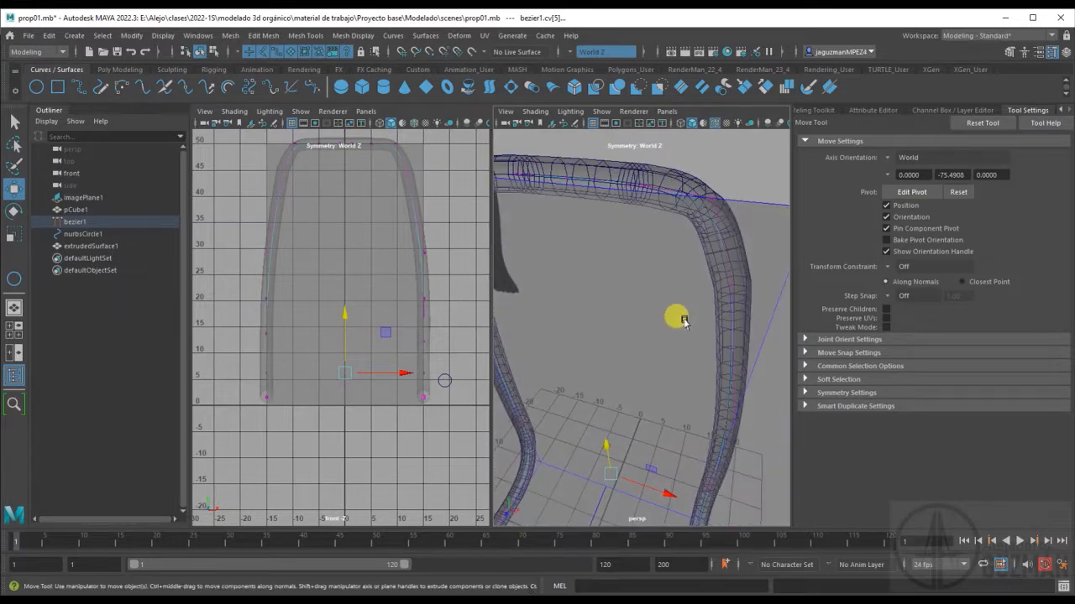
pyautogui.click(713, 209)
pyautogui.keyDown('alt'); pyautogui.moveTo(613, 266); pyautogui.dragTo(554, 242); pyautogui.keyUp('alt')
pyautogui.keyDown('alt'); pyautogui.moveTo(660, 221); pyautogui.dragTo(666, 200); pyautogui.keyUp('alt')
pyautogui.keyDown('alt'); pyautogui.moveTo(563, 276); pyautogui.dragTo(585, 288, button='right'); pyautogui.keyUp('alt')
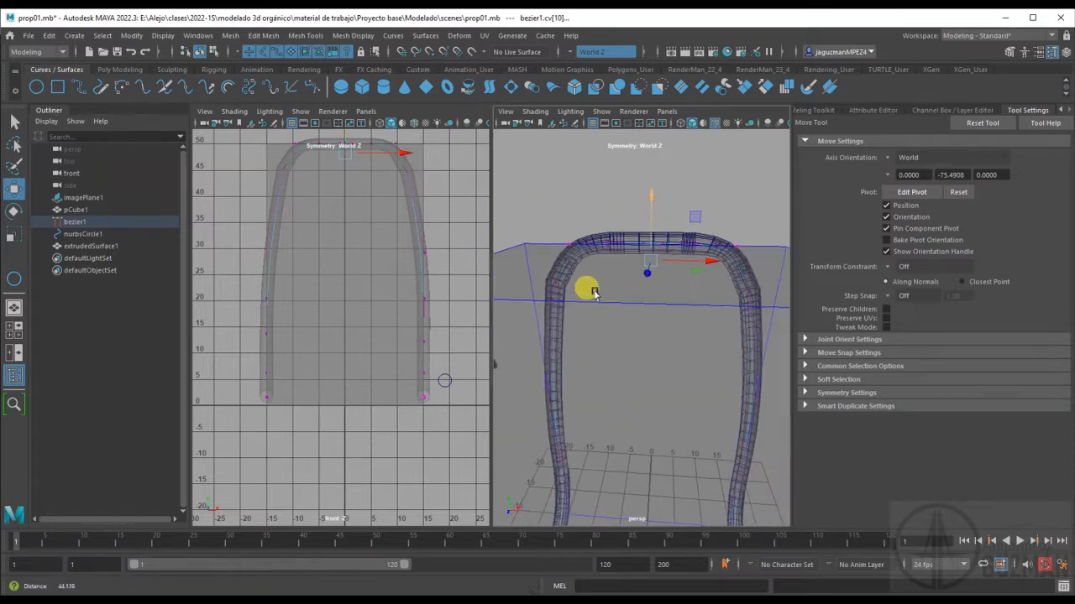
pyautogui.click(749, 294)
pyautogui.keyDown('shift'); pyautogui.click(553, 285); pyautogui.keyUp('shift')
pyautogui.moveTo(647, 222); pyautogui.dragTo(649, 260)
# Raise the control vertices of both upper bends slightly and scale them horizontally to widen the curve.
pyautogui.moveTo(282, 170); pyautogui.dragTo(400, 183)
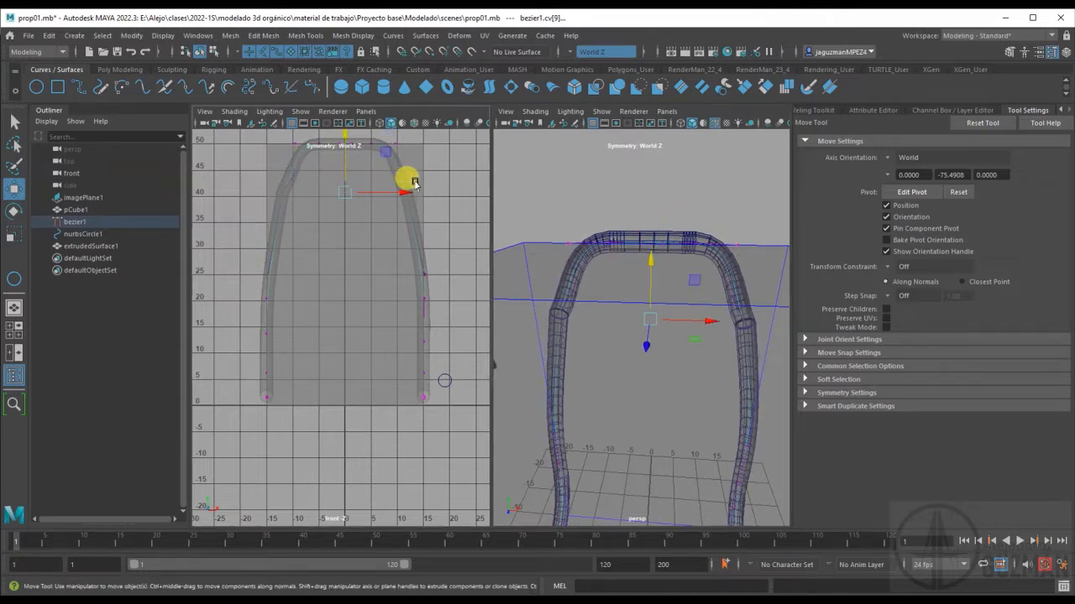
pyautogui.keyDown('alt'); pyautogui.moveTo(347, 190); pyautogui.dragTo(367, 287, button='middle'); pyautogui.keyUp('alt')
pyautogui.moveTo(370, 228); pyautogui.dragTo(361, 213)
pyautogui.press('r')
pyautogui.moveTo(418, 267); pyautogui.dragTo(422, 269)
# Select the control vertices of the frame's top bar and move them along the depth axis.
pyautogui.keyDown('alt'); pyautogui.moveTo(616, 336); pyautogui.dragTo(644, 293); pyautogui.keyUp('alt')
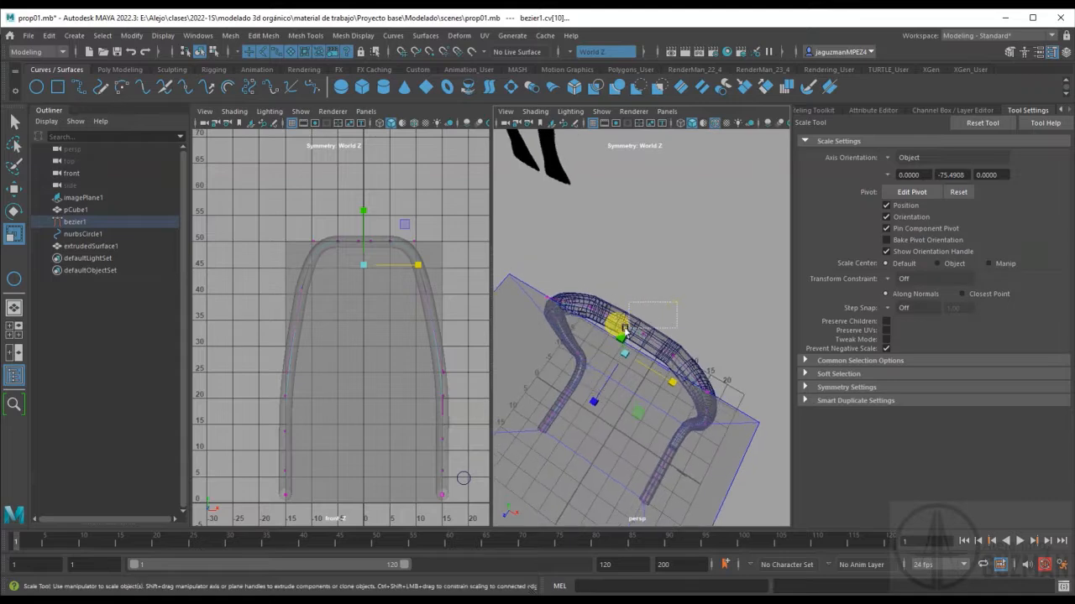
pyautogui.moveTo(617, 338); pyautogui.dragTo(619, 340)
pyautogui.press('w')
pyautogui.moveTo(601, 375); pyautogui.dragTo(711, 407)
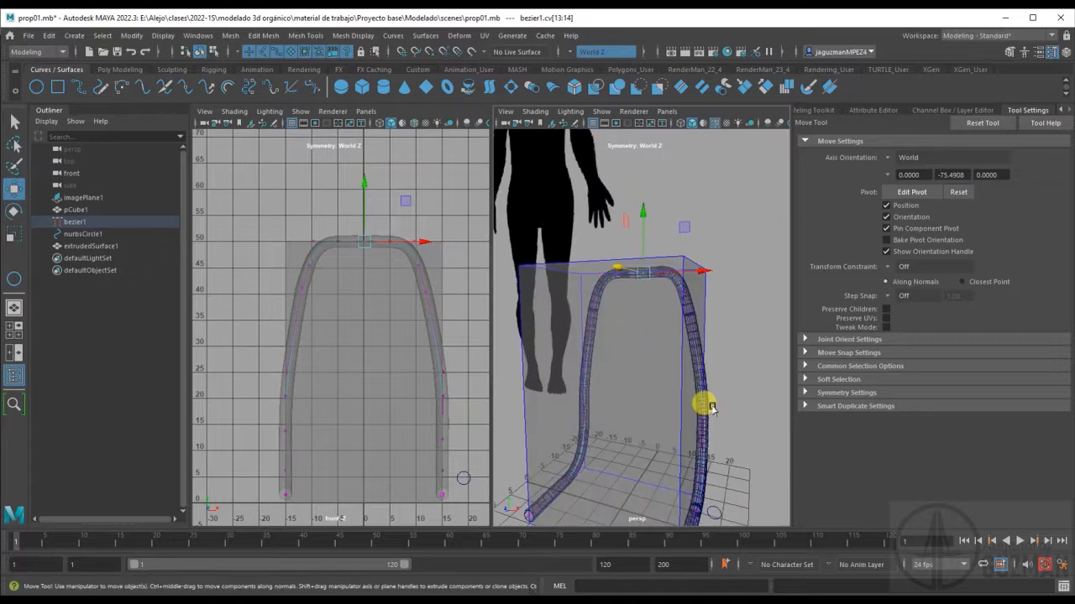
# Turn off X-Ray shading in the perspective view and select the extruded tube.
pyautogui.click(534, 110)
pyautogui.click(550, 235)
pyautogui.moveTo(706, 382)
pyautogui.keyDown('alt'); pyautogui.mouseDown()
pyautogui.moveTo(688, 344)
pyautogui.moveTo(714, 451)
pyautogui.moveTo(709, 427)
pyautogui.mouseUp(); pyautogui.keyUp('alt')
pyautogui.click(685, 356)
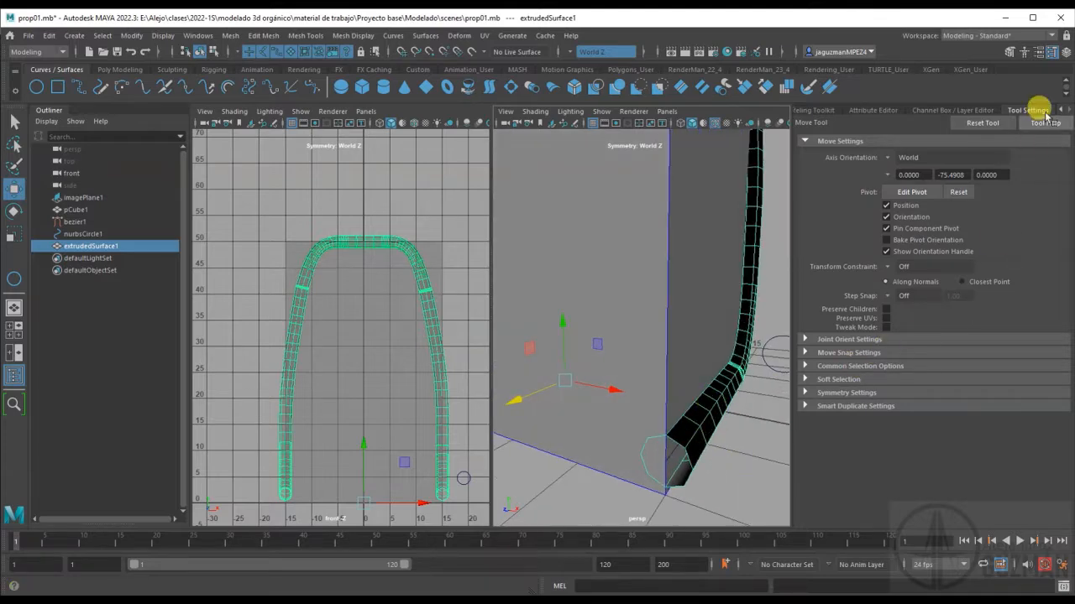
# Display the extruded tube's channels and hide the Blockout layer.
pyautogui.click(1067, 52)
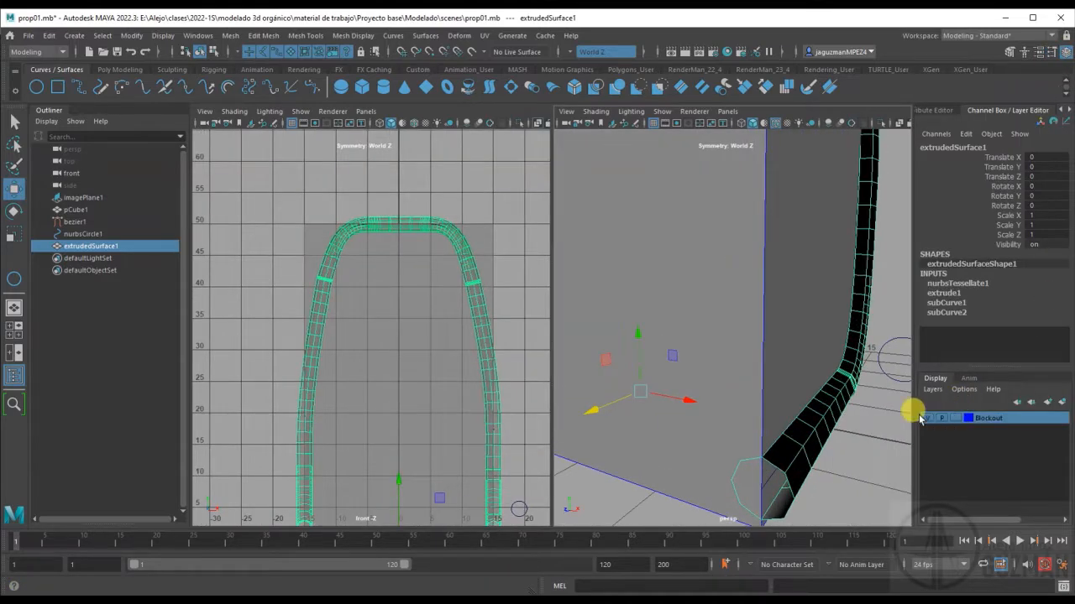
pyautogui.press('[')
pyautogui.keyDown('alt'); pyautogui.moveTo(788, 401); pyautogui.dragTo(834, 372); pyautogui.keyUp('alt')
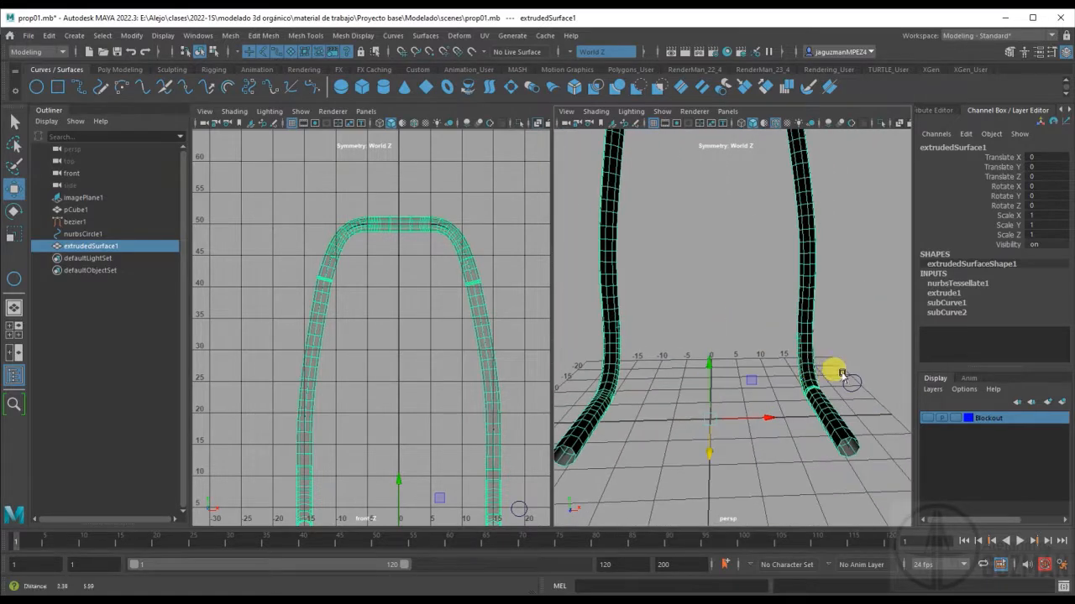
pyautogui.keyDown('alt'); pyautogui.moveTo(746, 304); pyautogui.dragTo(683, 305, button='right'); pyautogui.keyUp('alt')
pyautogui.keyDown('alt'); pyautogui.moveTo(683, 305); pyautogui.dragTo(736, 334); pyautogui.keyUp('alt')
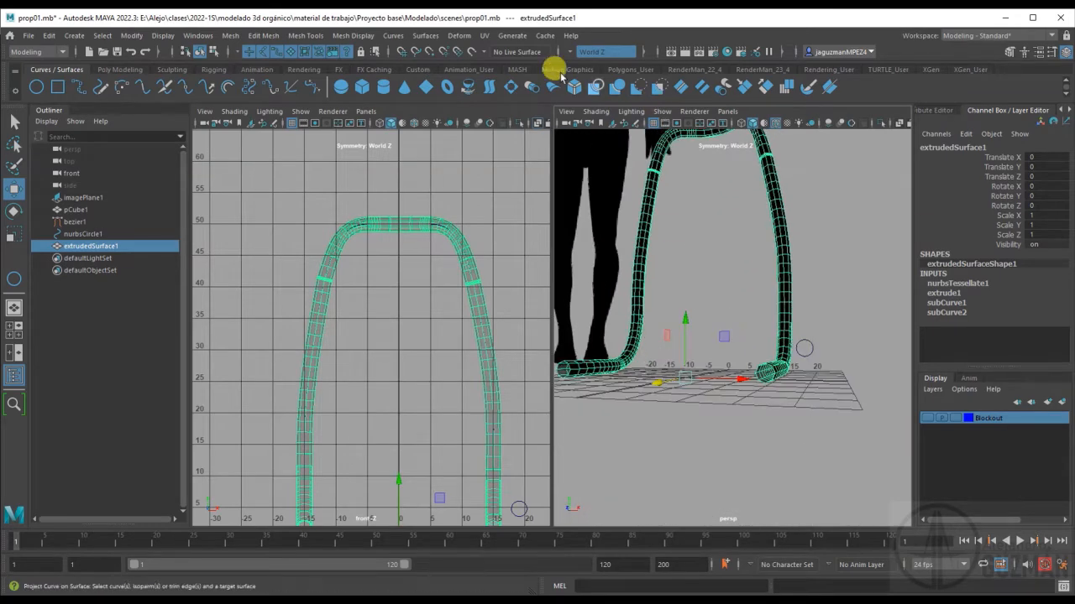
# Reverse the extruded tube's normals so its faces point outward.
pyautogui.click(352, 36)
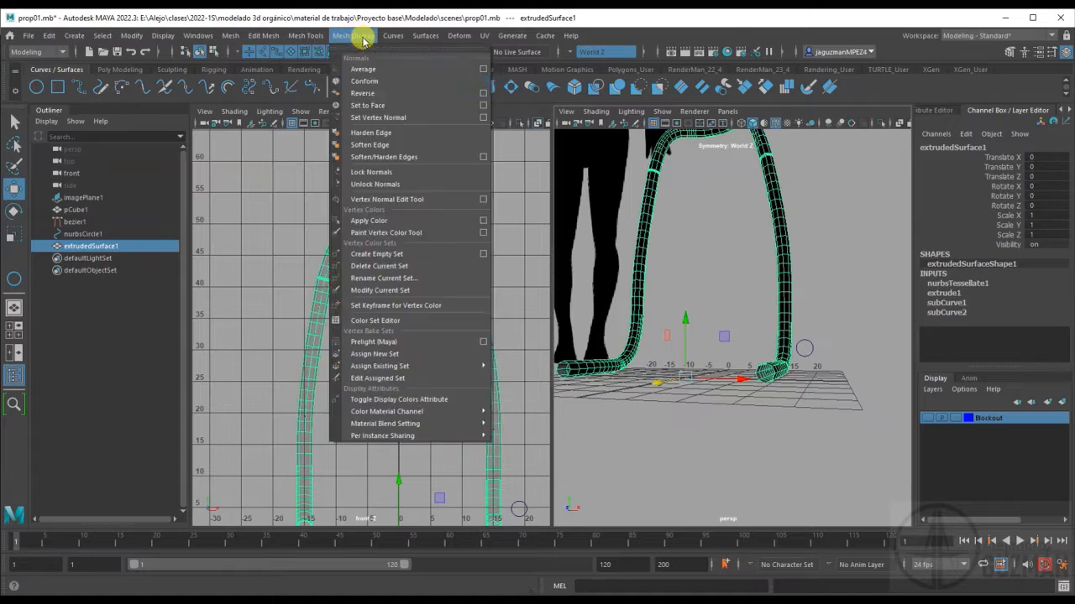
pyautogui.click(372, 91)
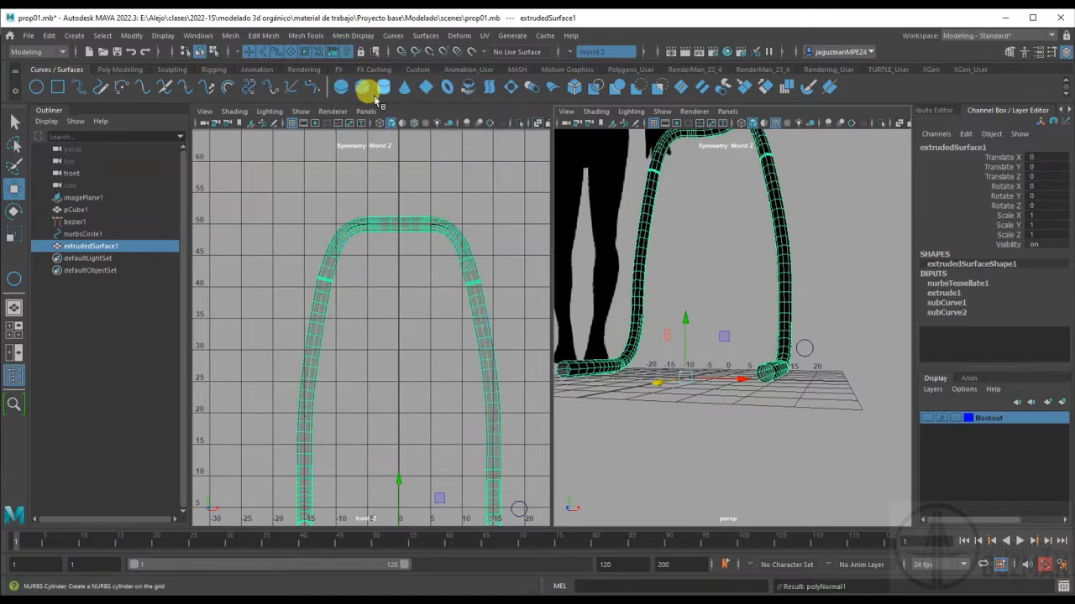
pyautogui.click(804, 401)
pyautogui.click(781, 308)
pyautogui.keyDown('alt'); pyautogui.moveTo(689, 308); pyautogui.dragTo(707, 308); pyautogui.keyUp('alt')
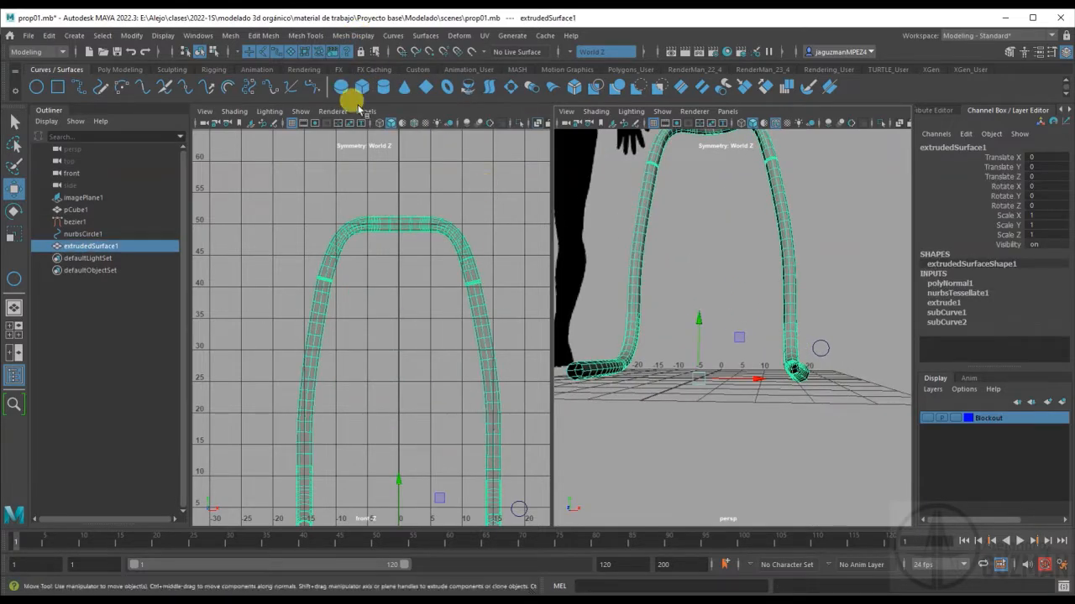
# Fill the open holes at both ends of the extruded tube and inspect the caps.
pyautogui.click(230, 36)
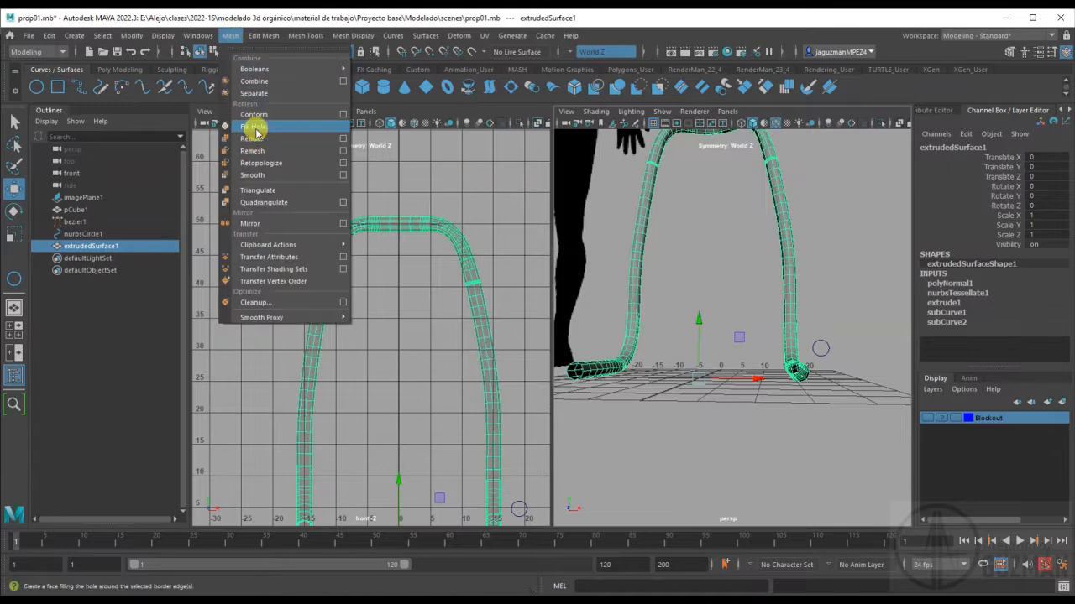
pyautogui.click(251, 126)
pyautogui.keyDown('alt'); pyautogui.moveTo(688, 420); pyautogui.dragTo(839, 398); pyautogui.keyUp('alt')
pyautogui.click(842, 400)
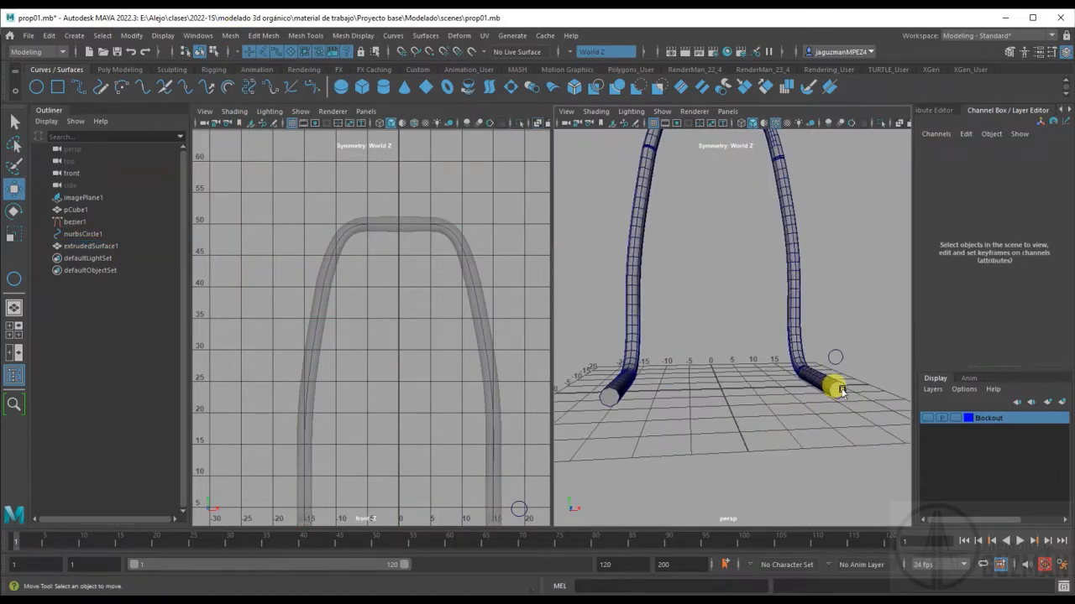
pyautogui.click(841, 392)
pyautogui.keyDown('alt'); pyautogui.moveTo(772, 393); pyautogui.dragTo(559, 420); pyautogui.keyUp('alt')
pyautogui.scroll(-2, 375, 363)
pyautogui.keyDown('alt'); pyautogui.moveTo(743, 351); pyautogui.dragTo(779, 354); pyautogui.keyUp('alt')
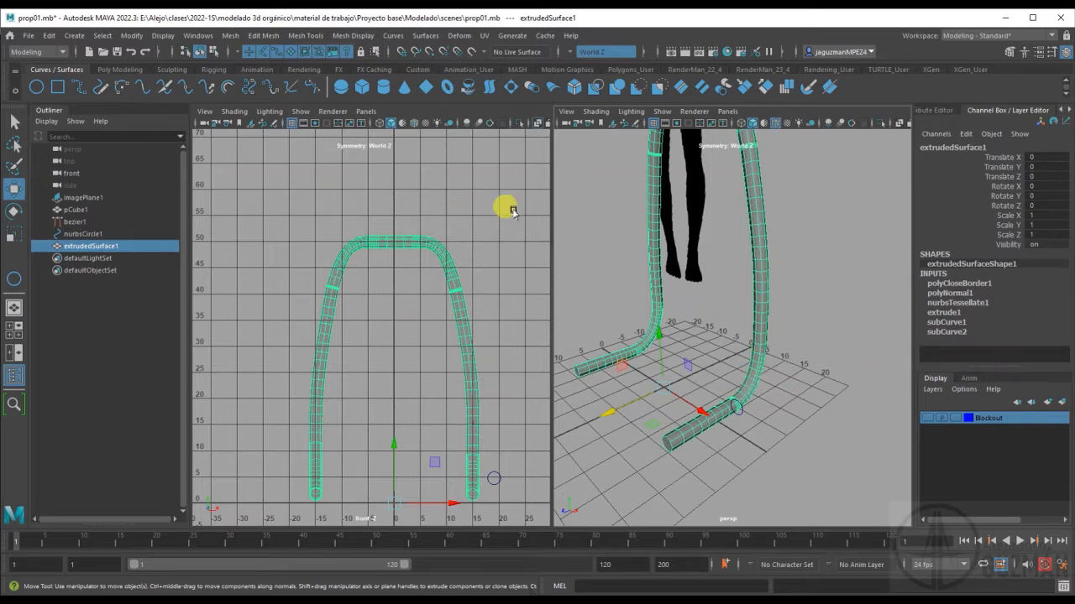
pyautogui.keyDown('alt'); pyautogui.moveTo(805, 250); pyautogui.dragTo(835, 376); pyautogui.keyUp('alt')
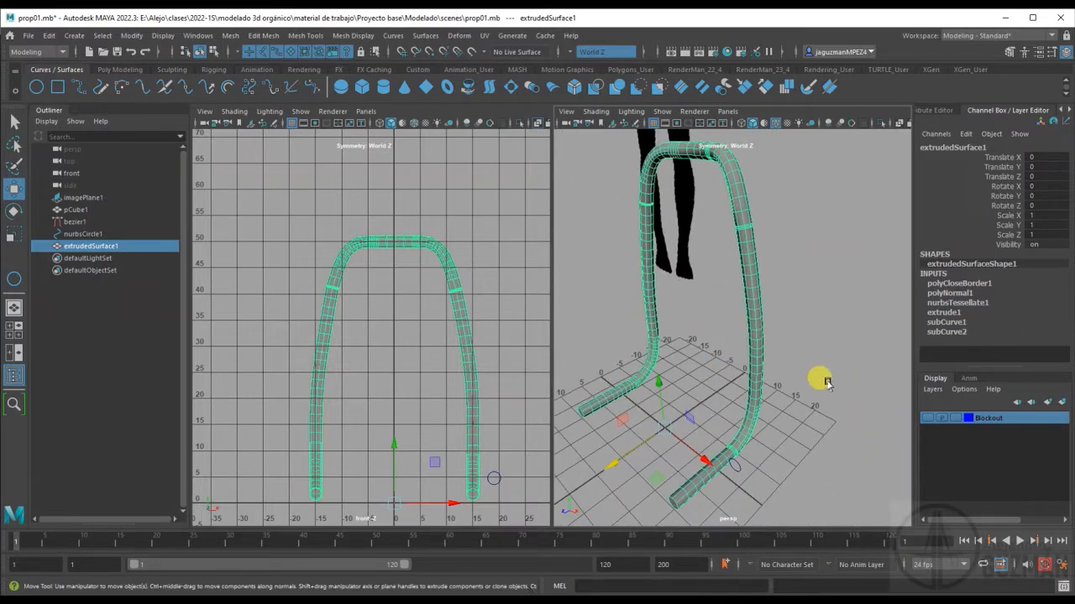
# Show the Blockout layer and set the blockout cube's width, height and depth subdivisions to 2.
pyautogui.click(927, 418)
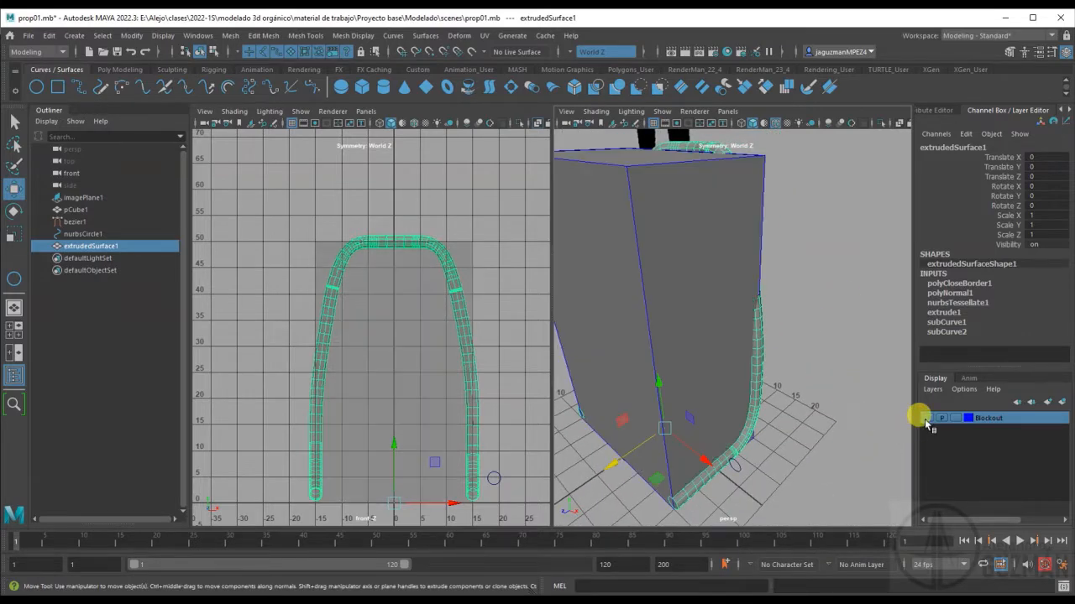
pyautogui.click(676, 253)
pyautogui.click(947, 293)
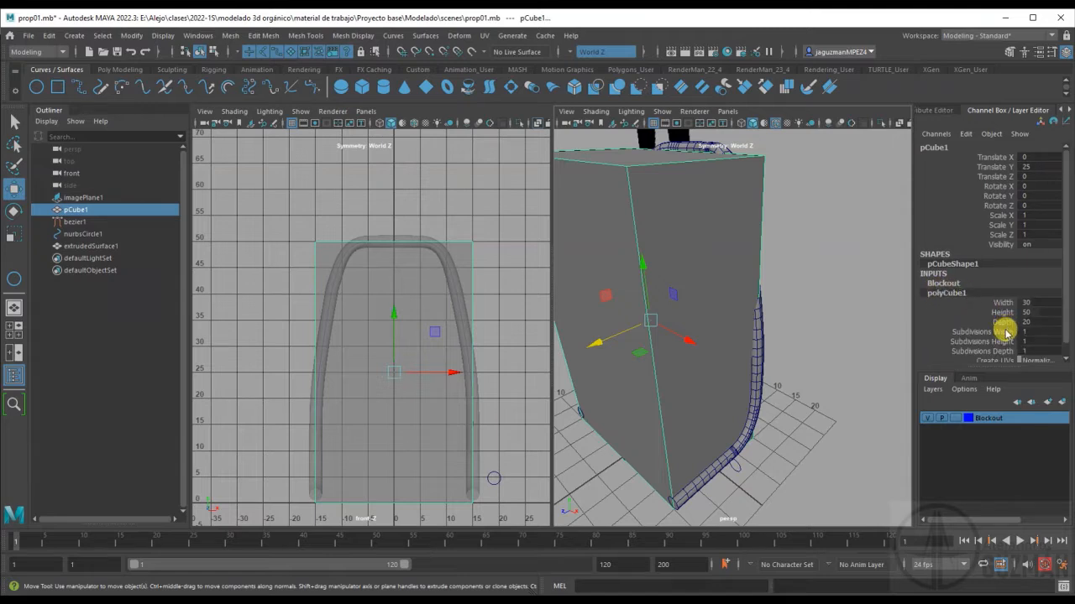
pyautogui.moveTo(1007, 334); pyautogui.dragTo(1007, 352)
pyautogui.moveTo(853, 318); pyautogui.dragTo(855, 317, button='middle')
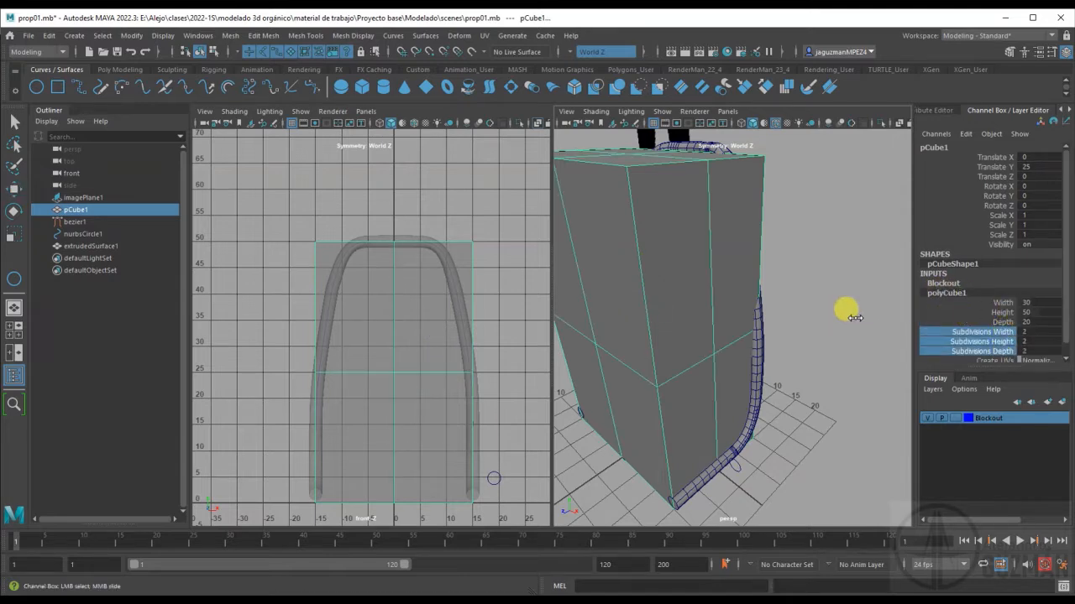
pyautogui.click(776, 327)
pyautogui.press('w')
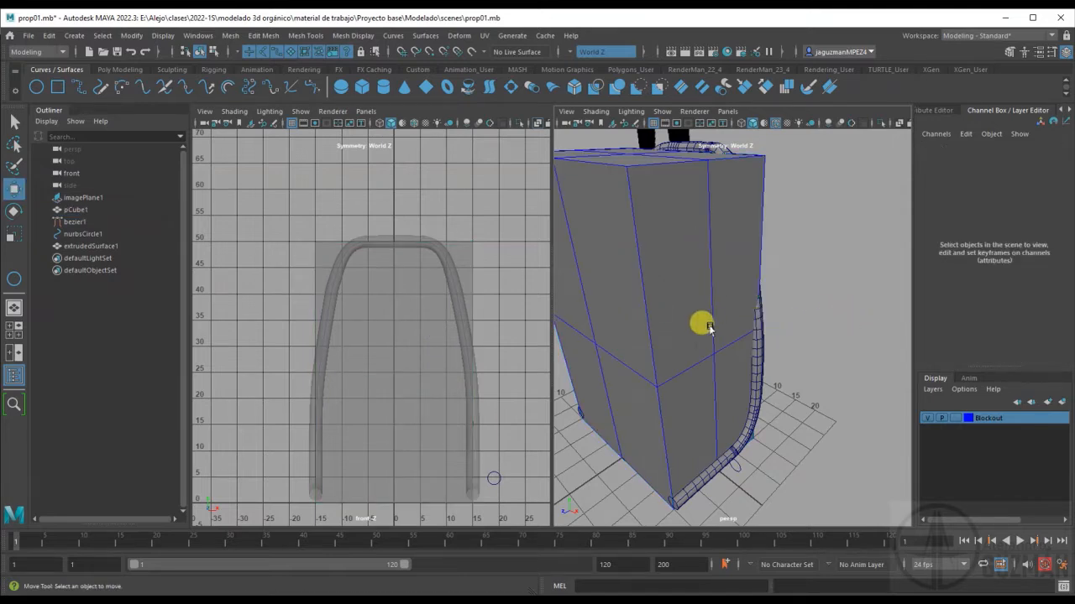
# Turn on X-Ray shading in the perspective view to see the tube through the blockout cube.
pyautogui.click(595, 111)
pyautogui.click(600, 228)
pyautogui.moveTo(618, 283)
pyautogui.keyDown('alt'); pyautogui.mouseDown()
pyautogui.moveTo(697, 277)
pyautogui.moveTo(698, 257)
pyautogui.moveTo(608, 272)
pyautogui.moveTo(736, 293)
pyautogui.moveTo(828, 257)
pyautogui.moveTo(748, 284)
pyautogui.moveTo(718, 208)
pyautogui.mouseUp(); pyautogui.keyUp('alt')
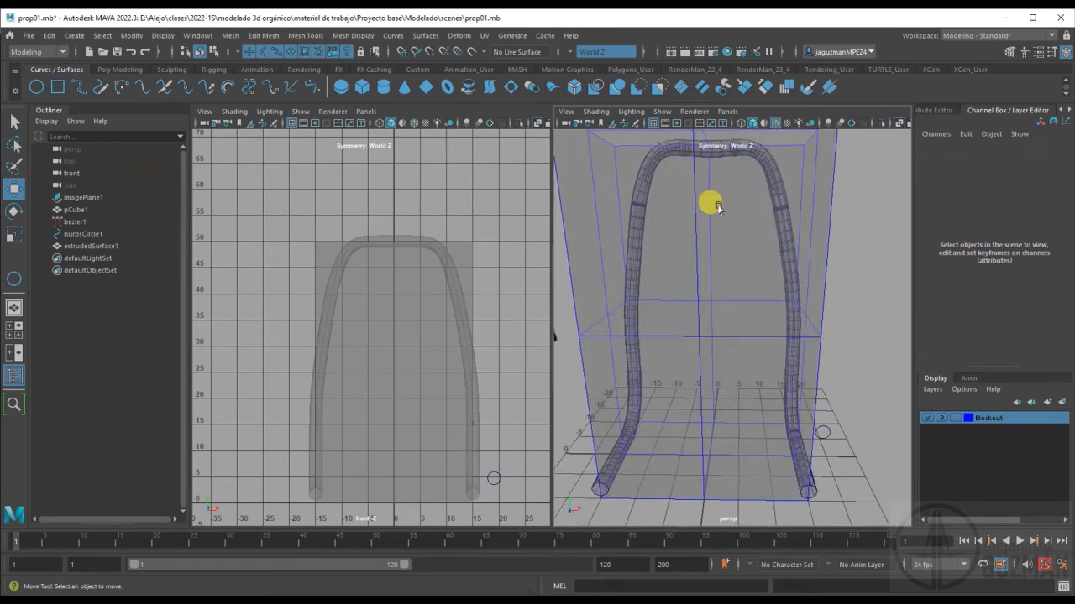
# Draw a polygon cylinder beside the frame's foot in the front view, about 1.37 in radius and 15.8 high.
pyautogui.click(118, 70)
pyautogui.click(78, 86)
pyautogui.keyDown('alt'); pyautogui.moveTo(736, 438); pyautogui.dragTo(664, 250); pyautogui.keyUp('alt')
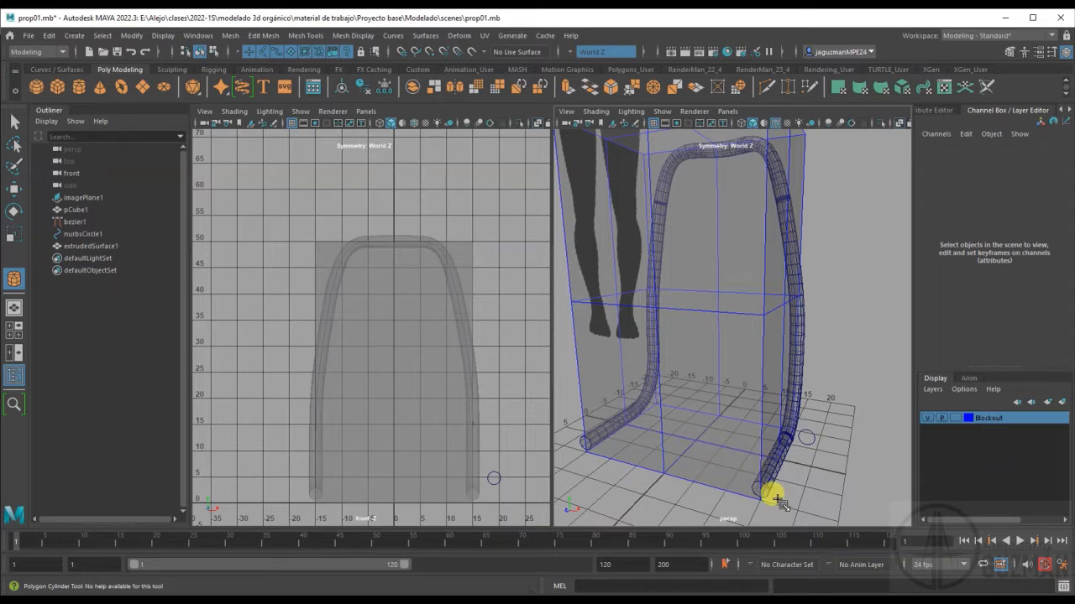
pyautogui.scroll(3, 508, 480)
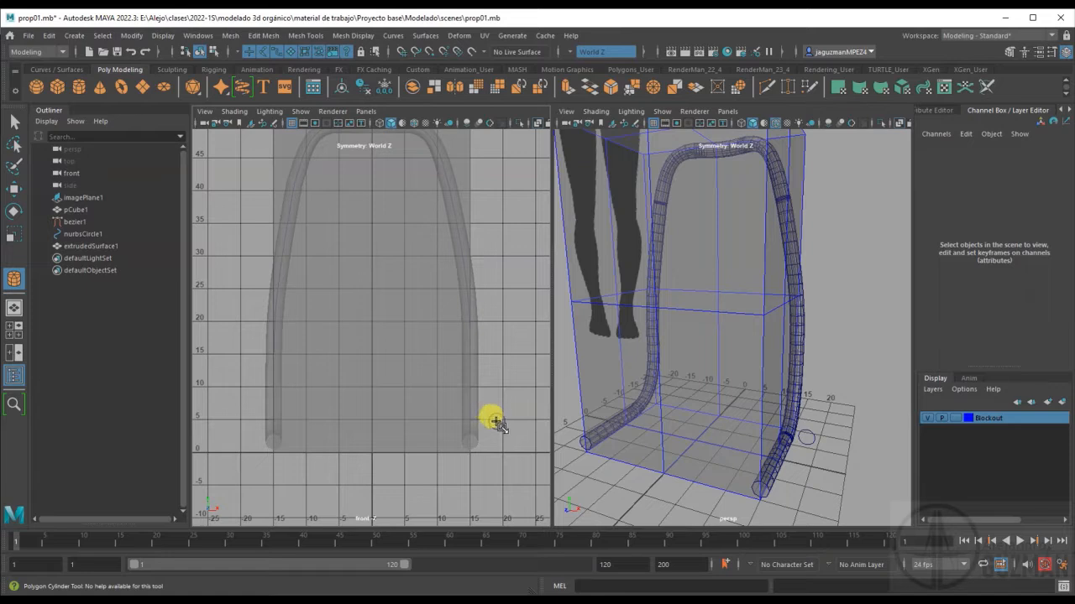
pyautogui.click(497, 422)
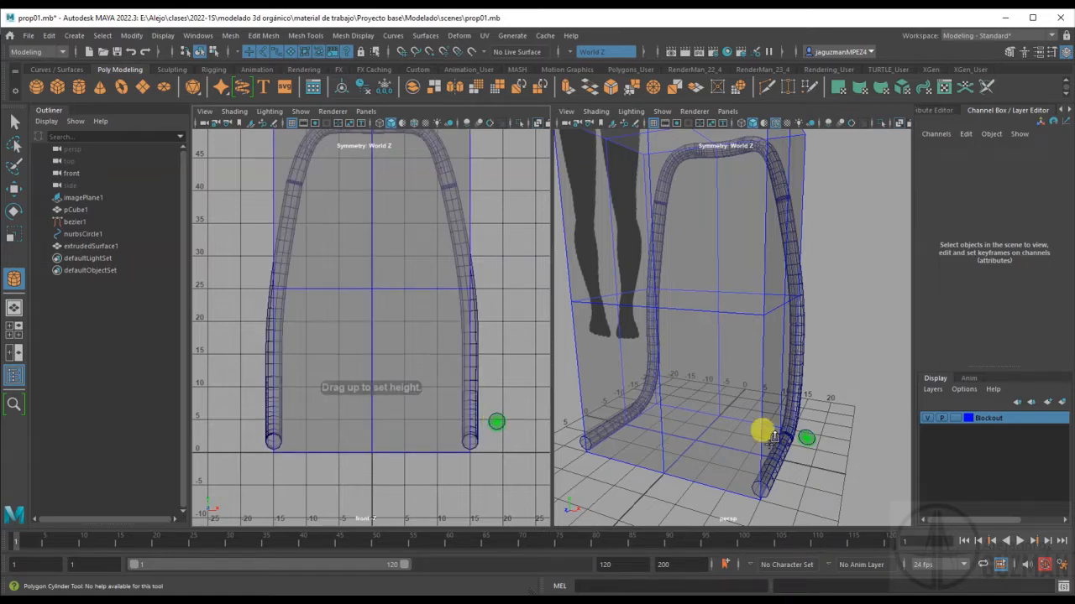
pyautogui.moveTo(795, 434); pyautogui.dragTo(810, 458)
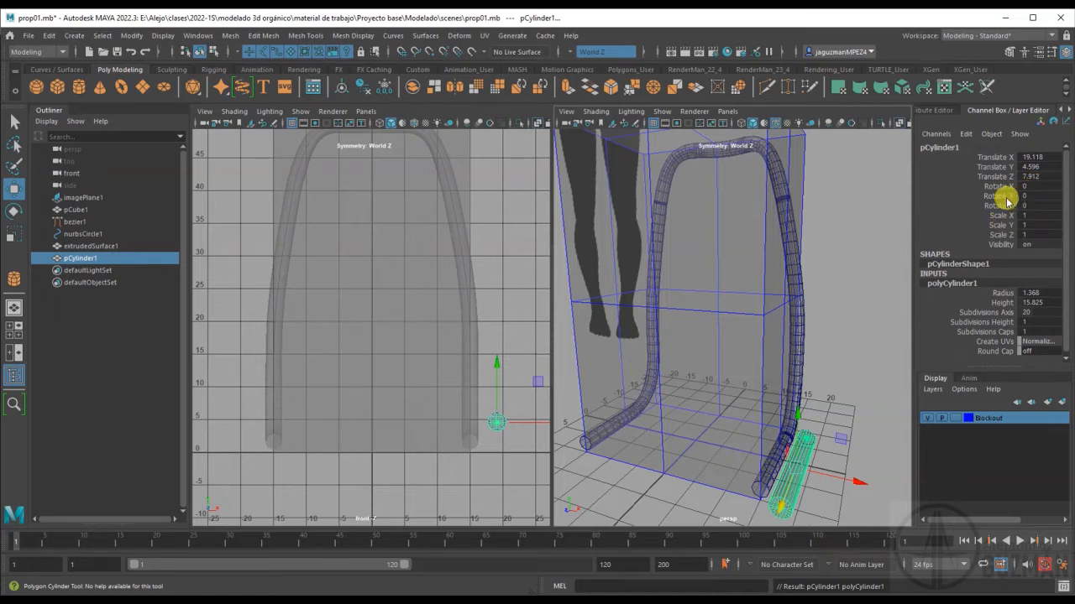
# Set the cylinder's Rotate Y to 90 and snap it to the blockout's centre at X 0, Y 25.
pyautogui.press('Return')
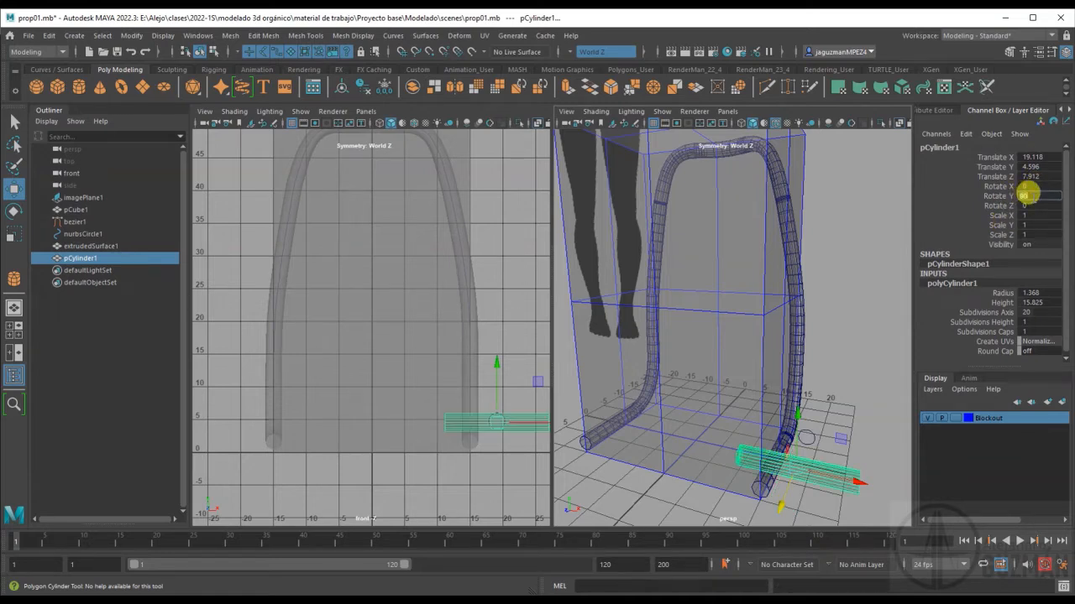
pyautogui.moveTo(494, 425); pyautogui.dragTo(370, 290)
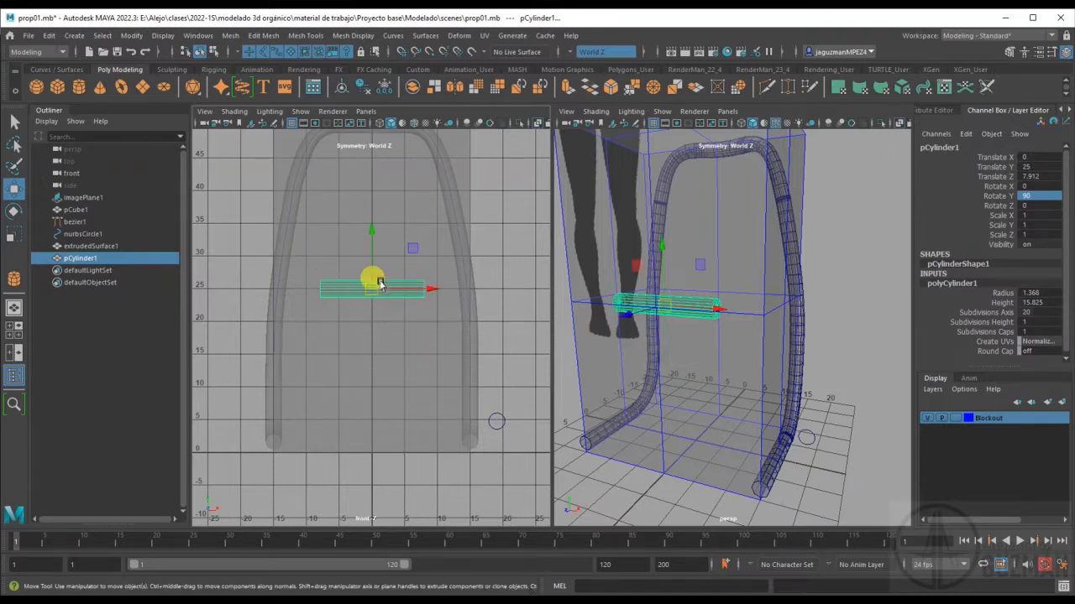
# Scale the cylinder to span the frame's two uprights and move it back between them to about Z -10.23.
pyautogui.press('r')
pyautogui.moveTo(372, 291); pyautogui.dragTo(487, 289)
pyautogui.press('w')
pyautogui.keyDown('alt'); pyautogui.moveTo(780, 341); pyautogui.dragTo(691, 326); pyautogui.keyUp('alt')
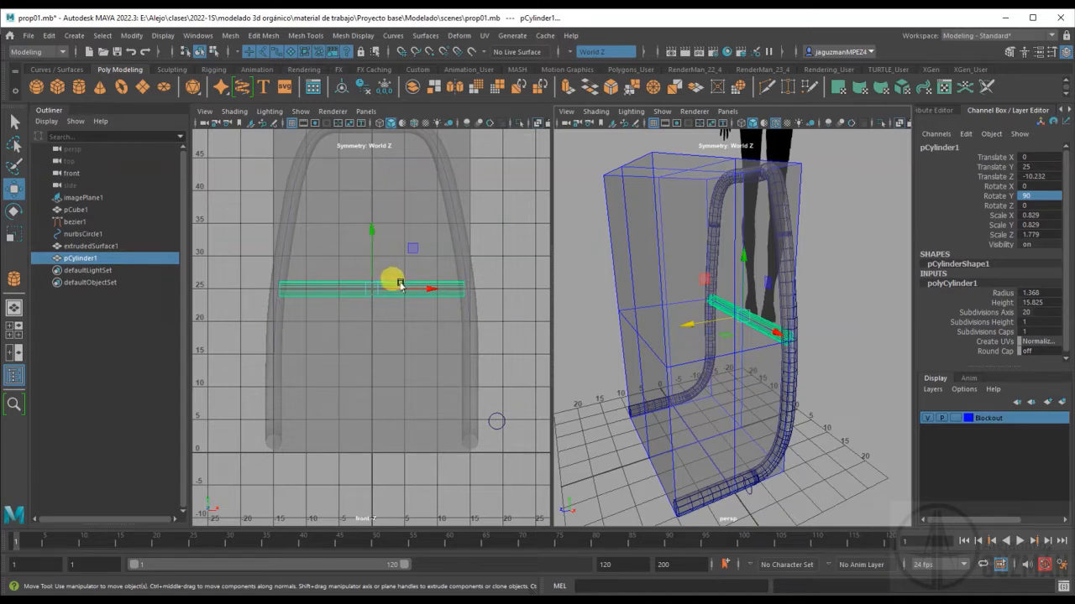
# Duplicate the crossbar twice, placing one copy at about Y 6.56 and the other at about Y 40.
pyautogui.hotkey('ctrl', 'd')
pyautogui.moveTo(364, 227); pyautogui.dragTo(365, 350)
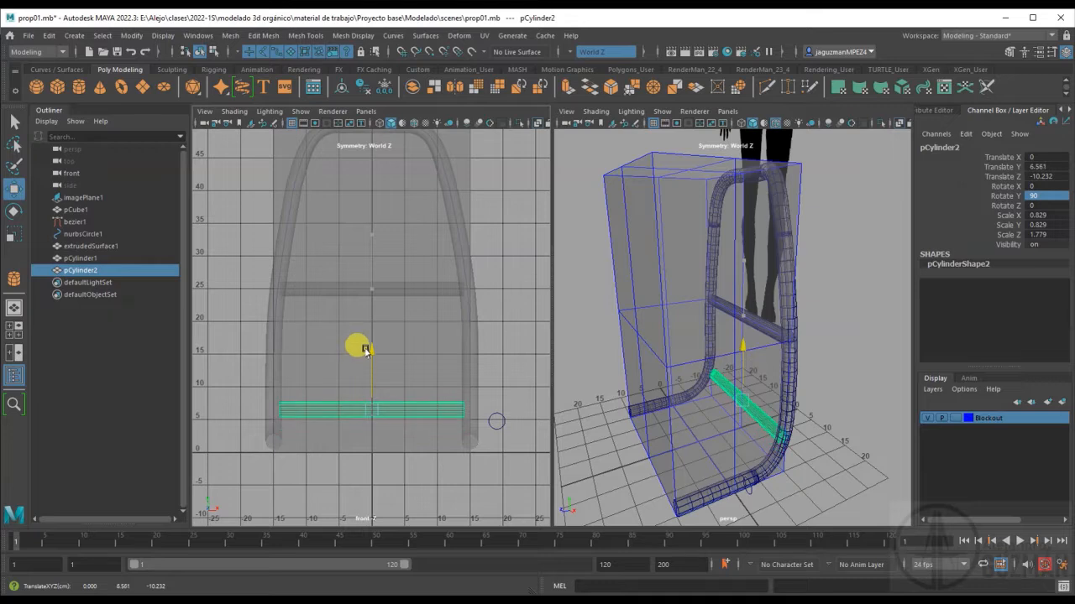
pyautogui.hotkey('ctrl', 'd')
pyautogui.moveTo(367, 355); pyautogui.dragTo(366, 134)
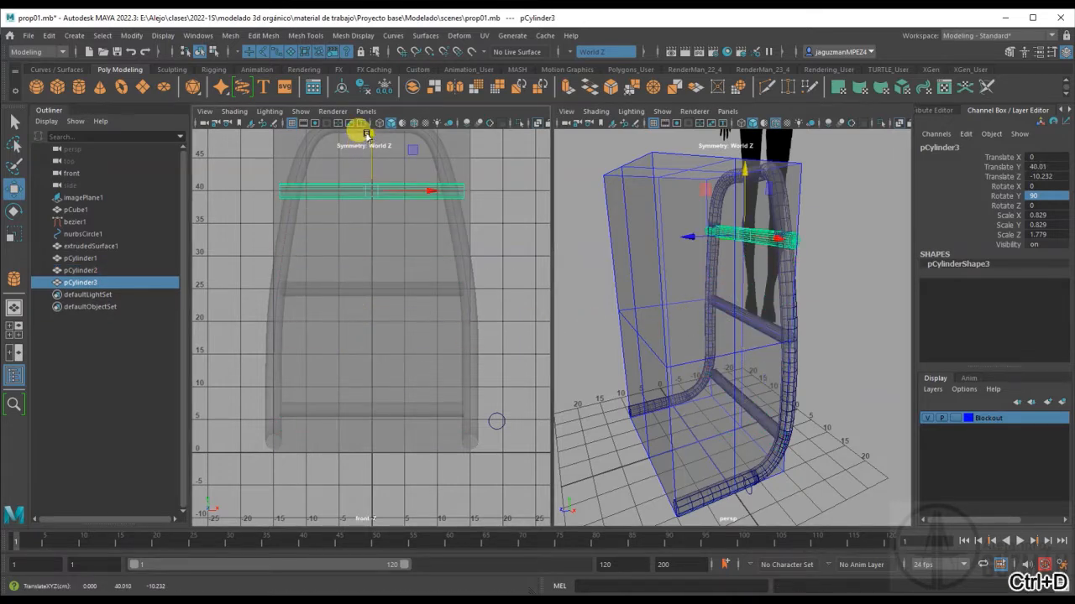
# Shorten the uppermost crossbar by scaling its length to fit between the narrowing uprights.
pyautogui.press('r')
pyautogui.moveTo(423, 196)
pyautogui.mouseDown()
pyautogui.moveTo(413, 194)
pyautogui.moveTo(425, 192)
pyautogui.mouseUp()
pyautogui.keyDown('alt'); pyautogui.moveTo(832, 311); pyautogui.dragTo(839, 369); pyautogui.keyUp('alt')
# Create a new display layer named BlockoutPieces.
pyautogui.click(782, 328)
pyautogui.click(737, 275)
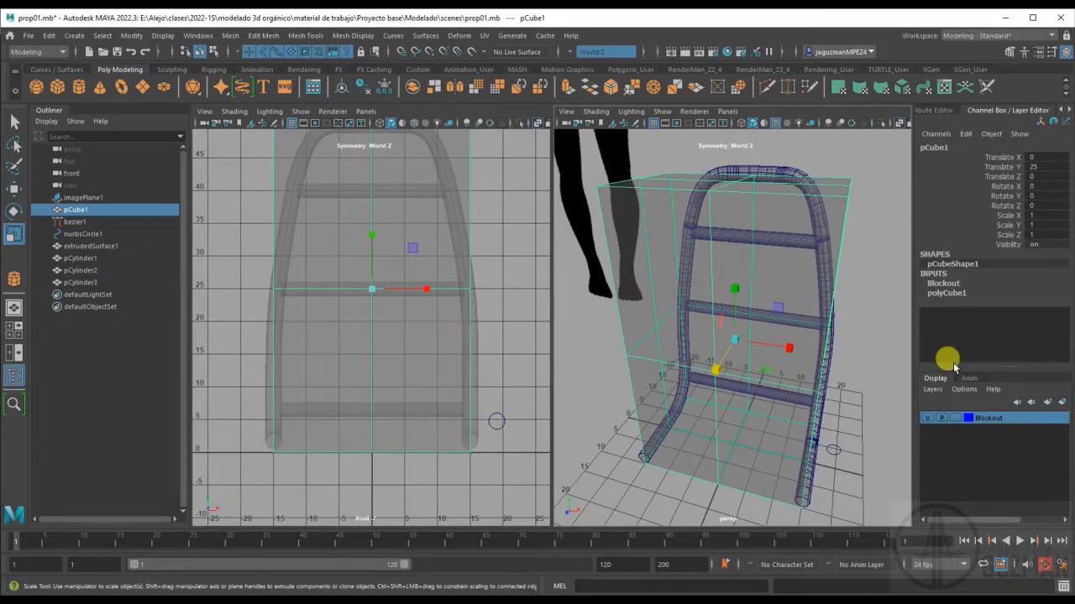
pyautogui.click(1048, 407)
pyautogui.doubleClick(982, 418)
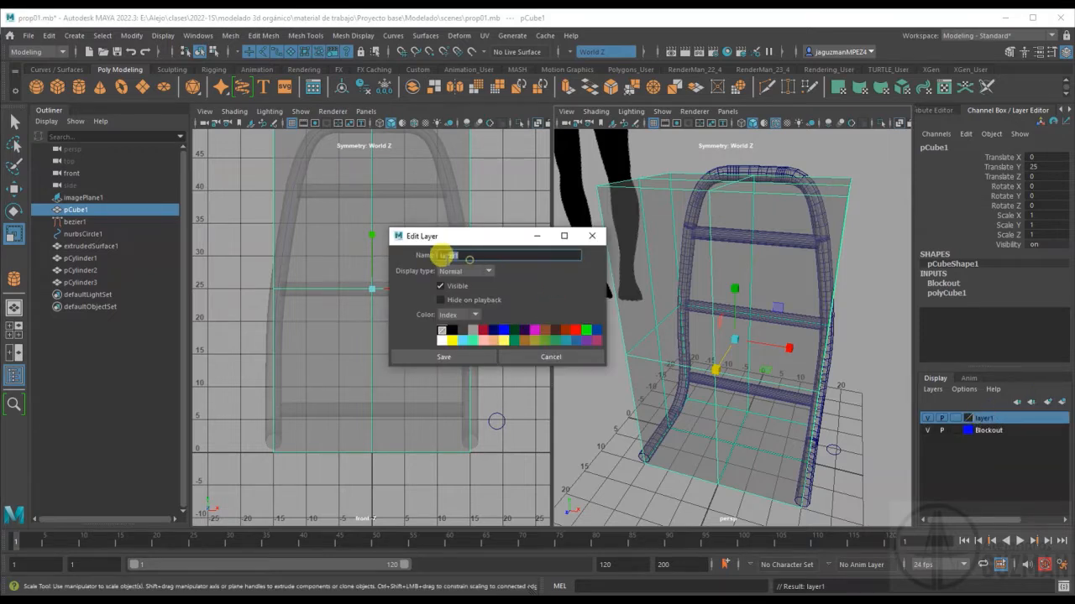
pyautogui.moveTo(445, 257); pyautogui.dragTo(422, 261)
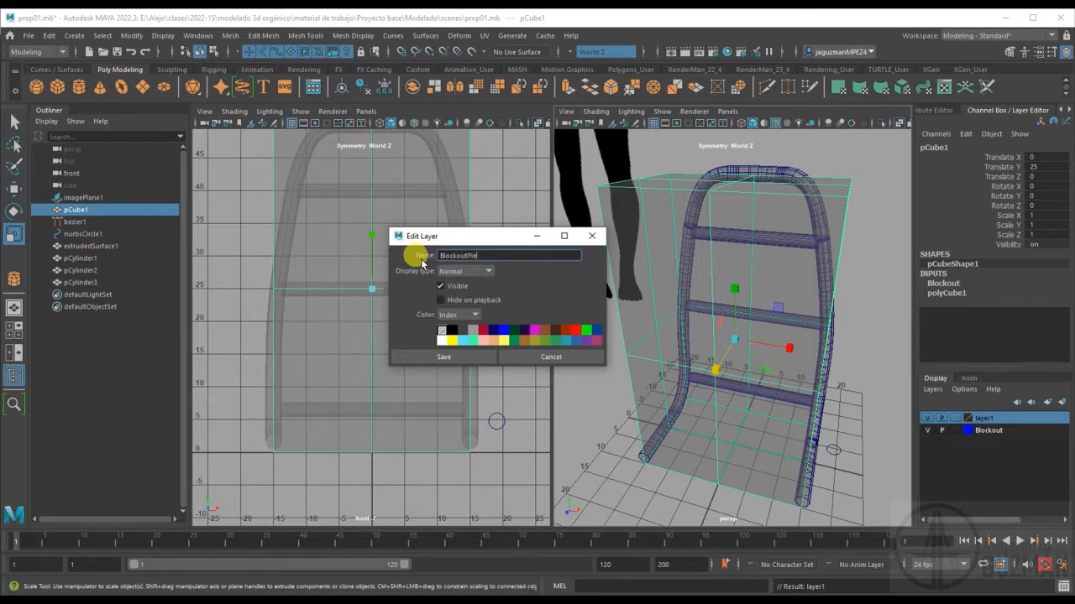
pyautogui.click(443, 356)
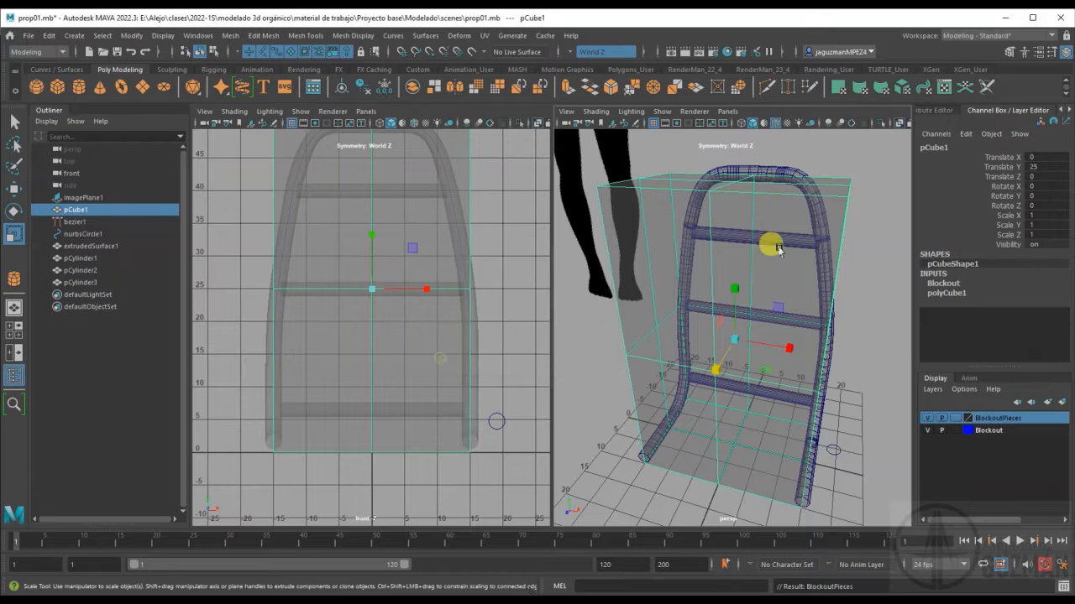
# Add the extruded tube, its bezier curve and the three crossbars to the BlockoutPieces layer and test the layer's visibility.
pyautogui.click(796, 177)
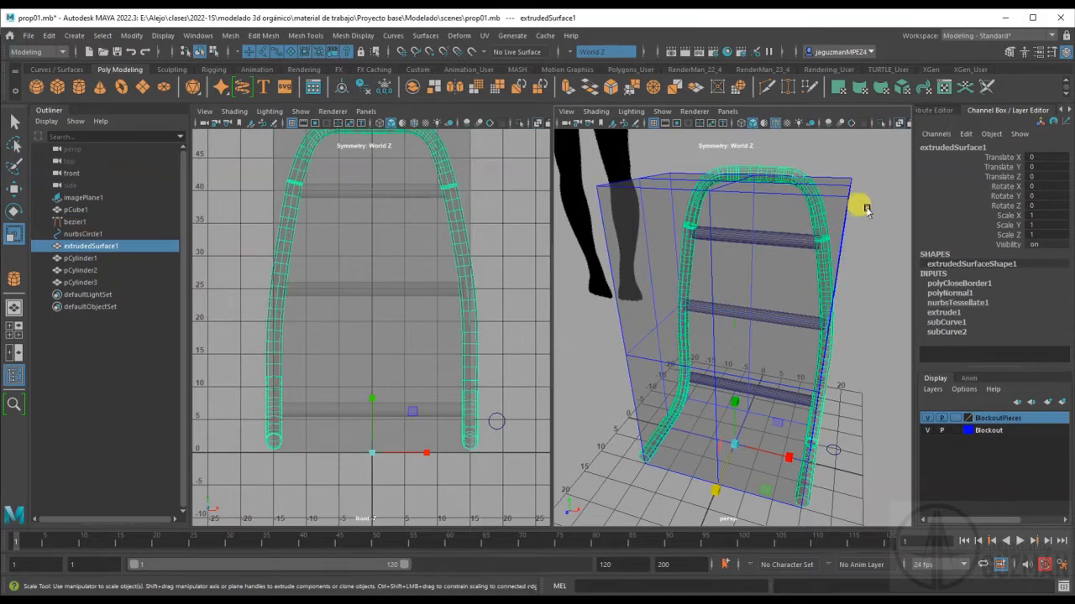
pyautogui.moveTo(763, 400); pyautogui.dragTo(844, 176)
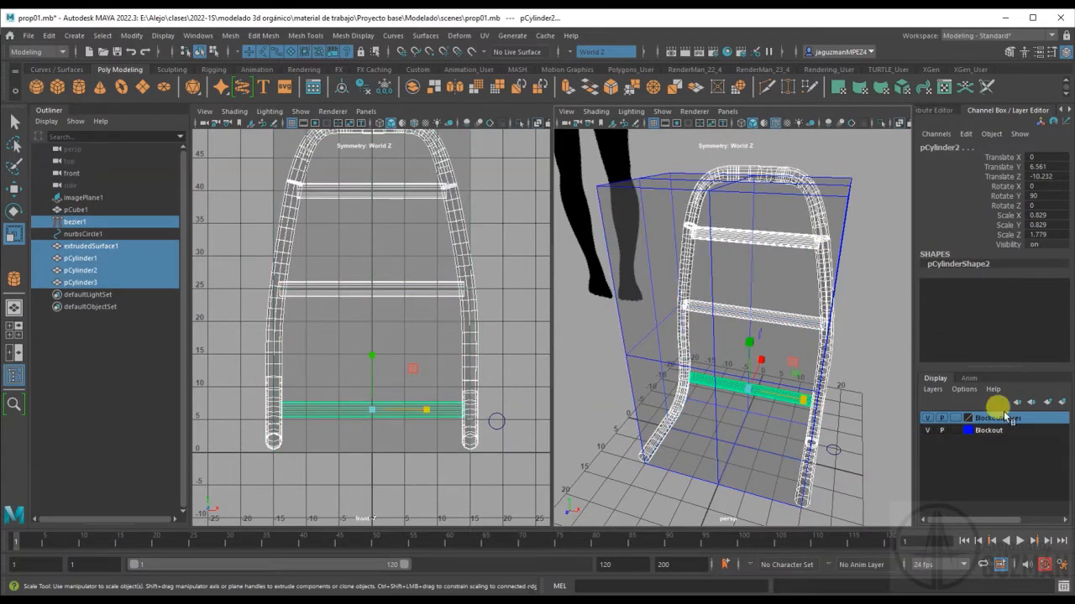
pyautogui.rightClick(1041, 423)
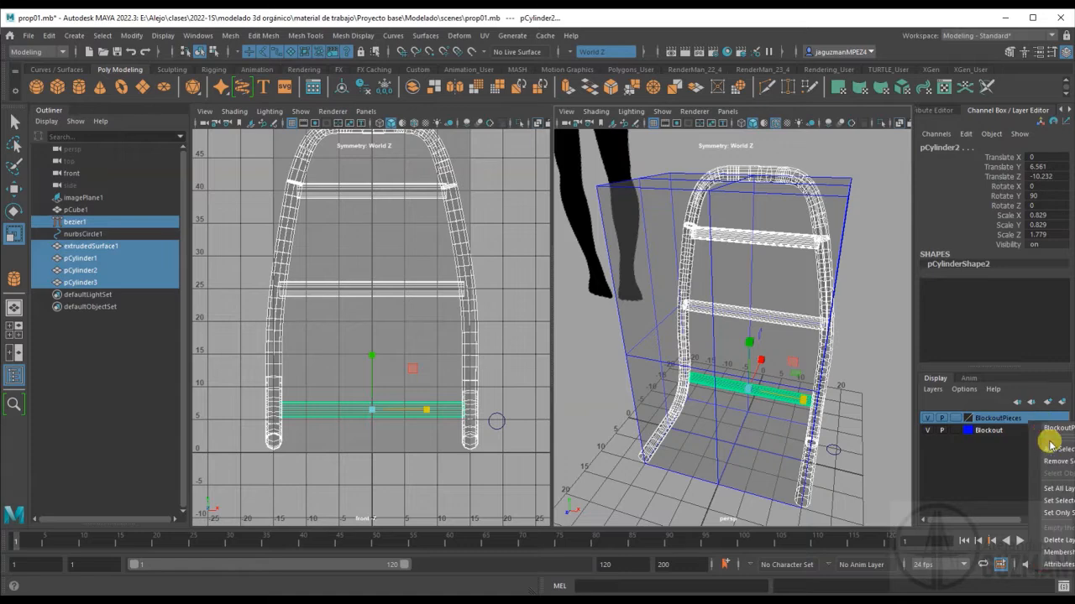
pyautogui.click(1051, 449)
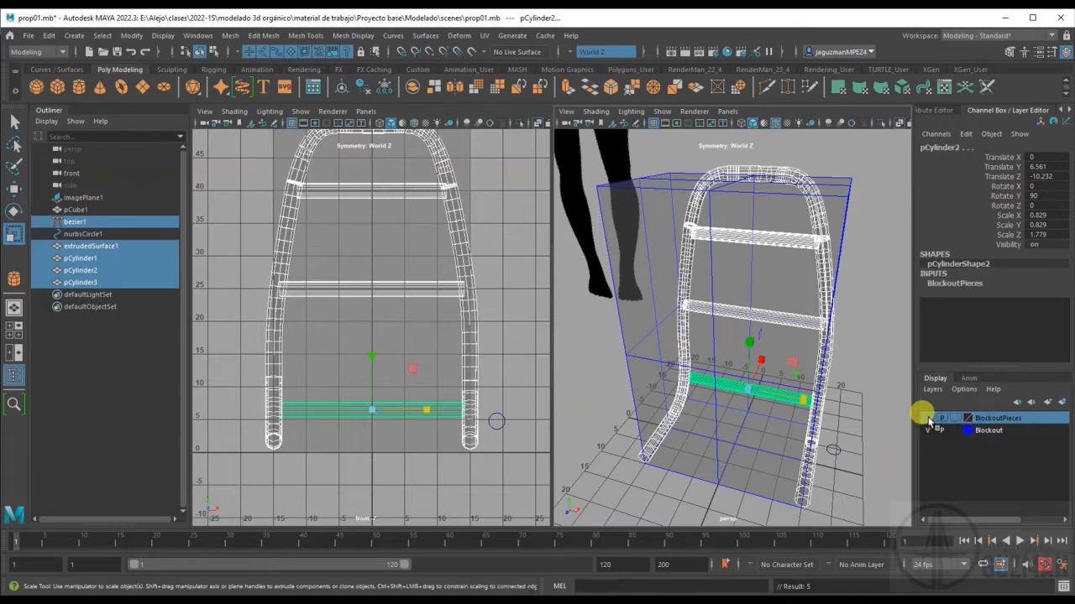
pyautogui.click(927, 418)
pyautogui.click(928, 418)
pyautogui.click(928, 418)
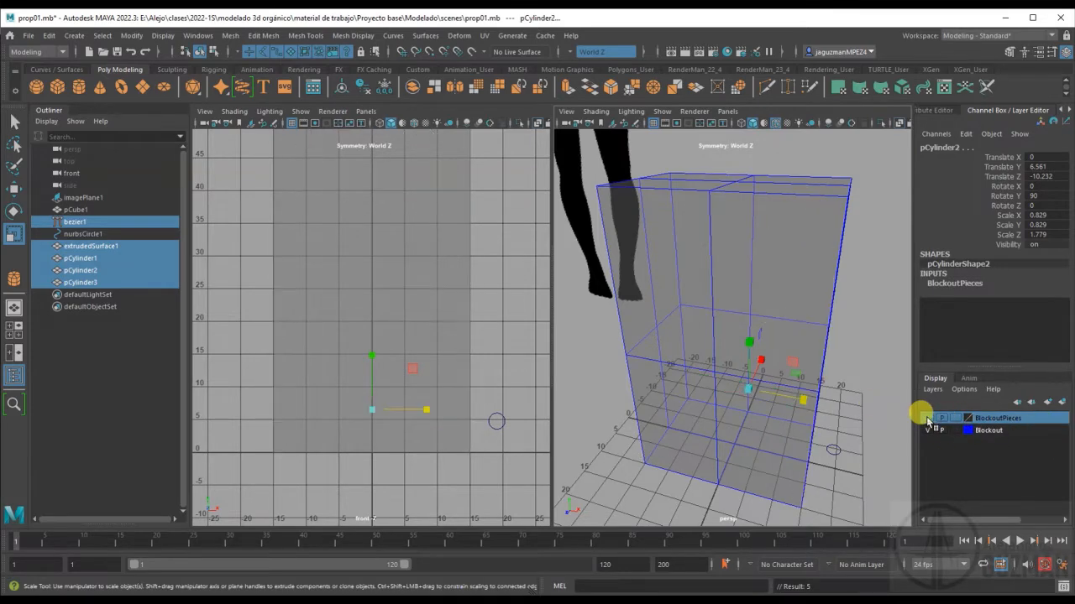
pyautogui.click(927, 418)
# Set the Blockout layer's display type to Reference and check its visibility.
pyautogui.click(954, 431)
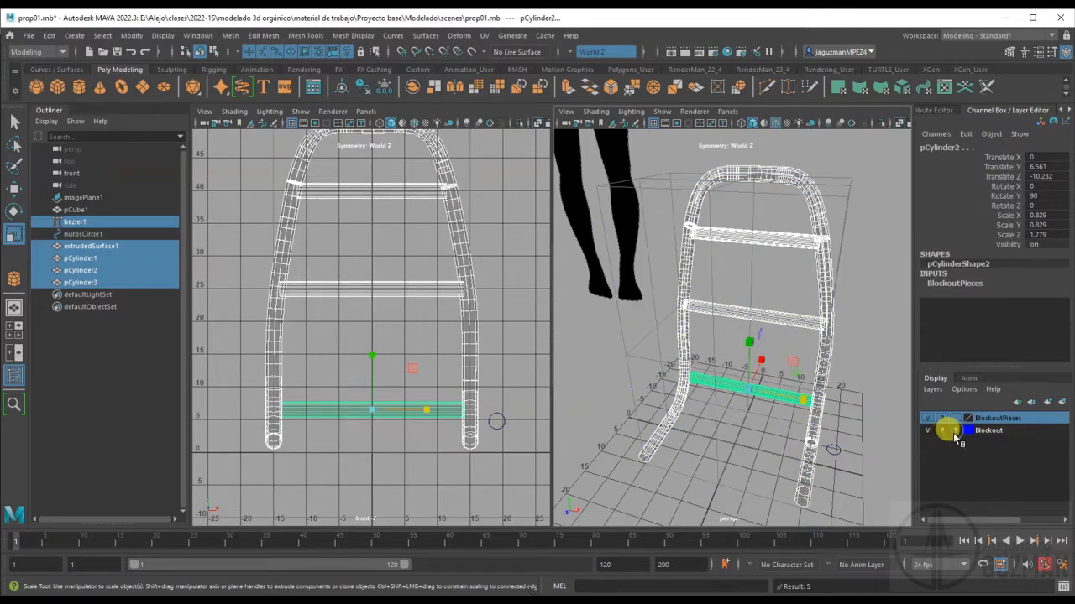
pyautogui.click(955, 431)
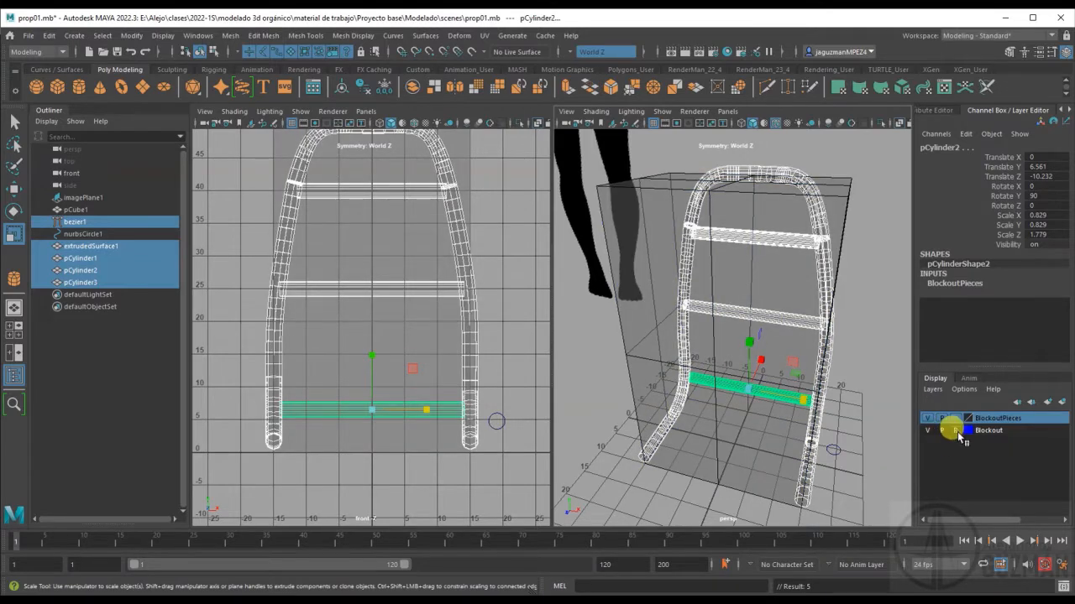
pyautogui.click(870, 428)
pyautogui.keyDown('alt'); pyautogui.moveTo(828, 426); pyautogui.dragTo(898, 429); pyautogui.keyUp('alt')
pyautogui.click(927, 430)
pyautogui.click(927, 431)
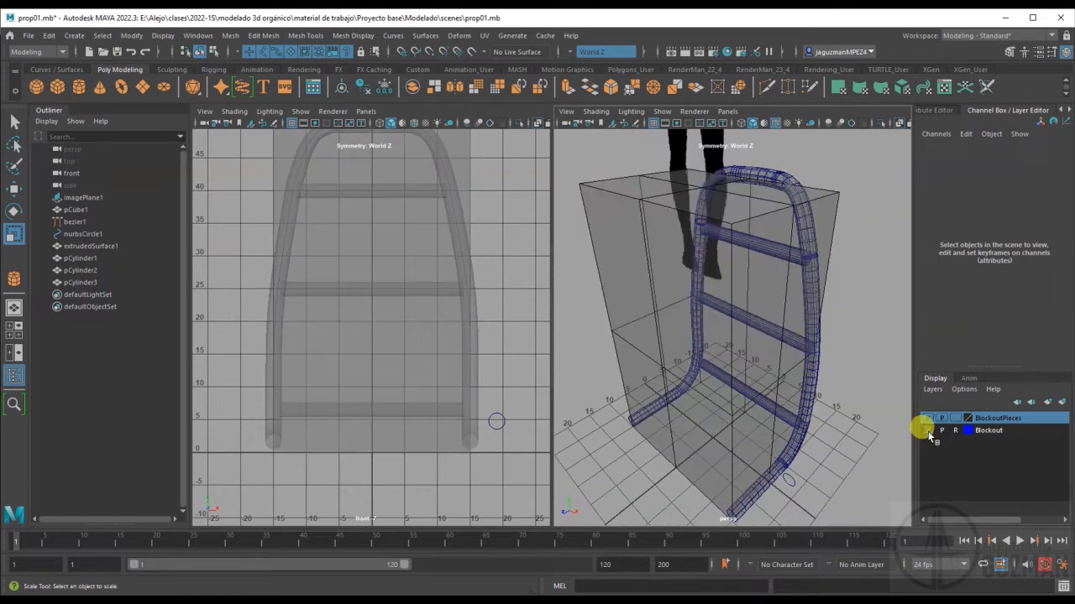
# Test selecting the extruded tube and a crossbar through the referenced blockout cube.
pyautogui.click(803, 322)
pyautogui.click(806, 324)
pyautogui.keyDown('alt'); pyautogui.moveTo(762, 339); pyautogui.dragTo(786, 358); pyautogui.keyUp('alt')
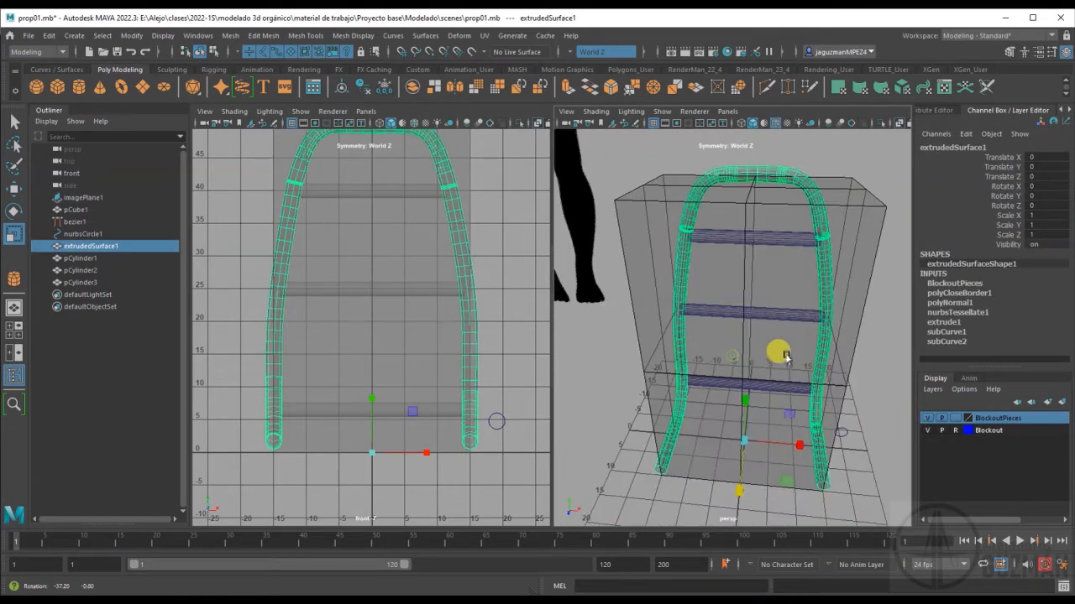
pyautogui.click(747, 236)
pyautogui.keyDown('alt'); pyautogui.moveTo(796, 295); pyautogui.dragTo(707, 309); pyautogui.keyUp('alt')
pyautogui.click(817, 332)
# Hide the Blockout layer and create a polygon cube about 19 wide, 15 high and 9.4 deep inside the tubular frame.
pyautogui.click(57, 87)
pyautogui.keyDown('alt'); pyautogui.moveTo(660, 445); pyautogui.dragTo(930, 451); pyautogui.keyUp('alt')
pyautogui.click(927, 430)
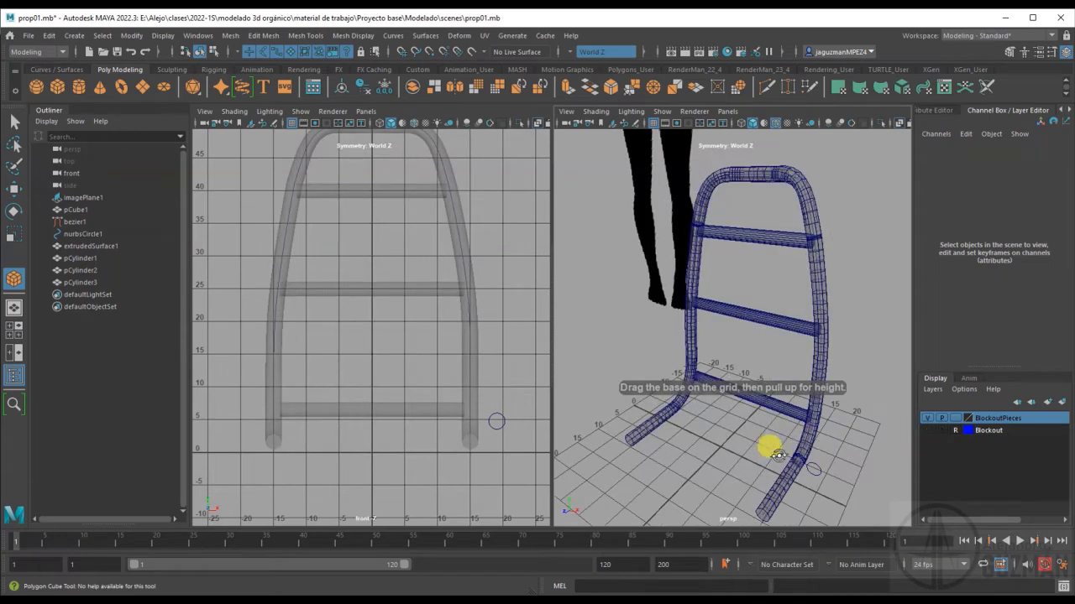
pyautogui.keyDown('alt'); pyautogui.moveTo(768, 444); pyautogui.dragTo(804, 476); pyautogui.keyUp('alt')
pyautogui.moveTo(763, 444); pyautogui.dragTo(703, 412)
# Move the new cube up between the two upper crossbars and centre it at Translate X 0.
pyautogui.press('w')
pyautogui.moveTo(709, 356); pyautogui.dragTo(680, 252)
pyautogui.keyDown('alt'); pyautogui.moveTo(684, 335); pyautogui.dragTo(554, 345); pyautogui.keyUp('alt')
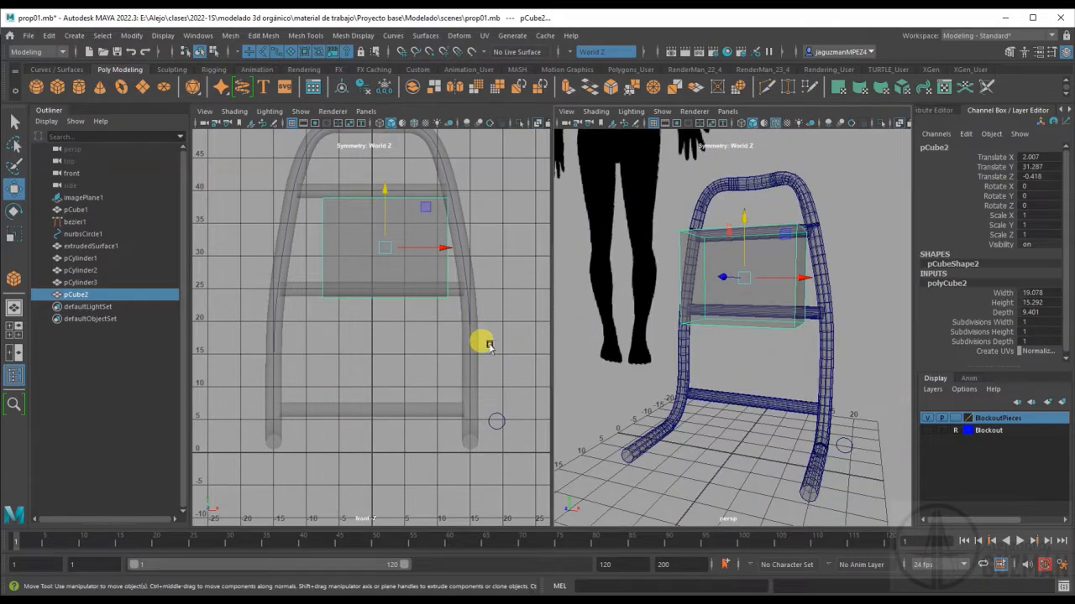
pyautogui.moveTo(427, 247); pyautogui.dragTo(361, 243)
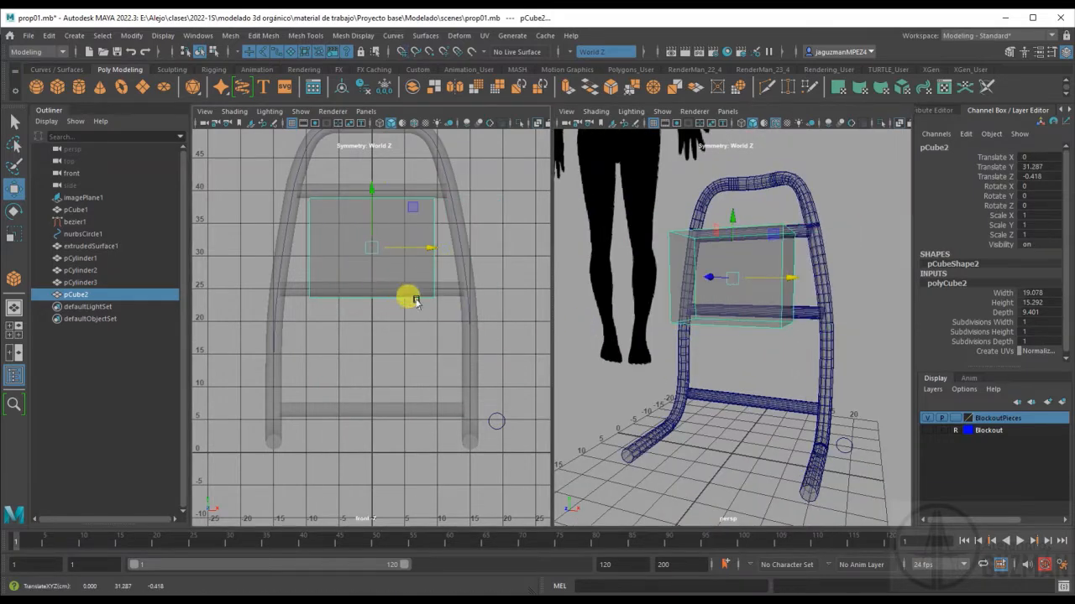
# Set the cube's width, height and depth subdivisions to 2.
pyautogui.keyDown('alt'); pyautogui.moveTo(410, 294); pyautogui.dragTo(360, 307); pyautogui.keyUp('alt')
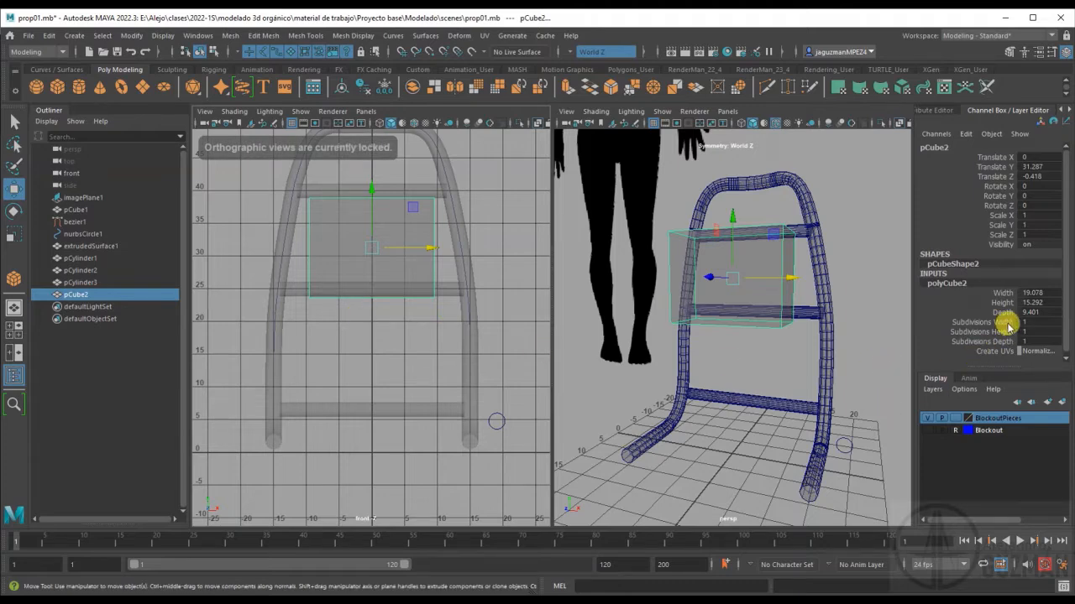
pyautogui.moveTo(1003, 321); pyautogui.dragTo(1003, 341)
pyautogui.moveTo(718, 329); pyautogui.dragTo(723, 328, button='middle')
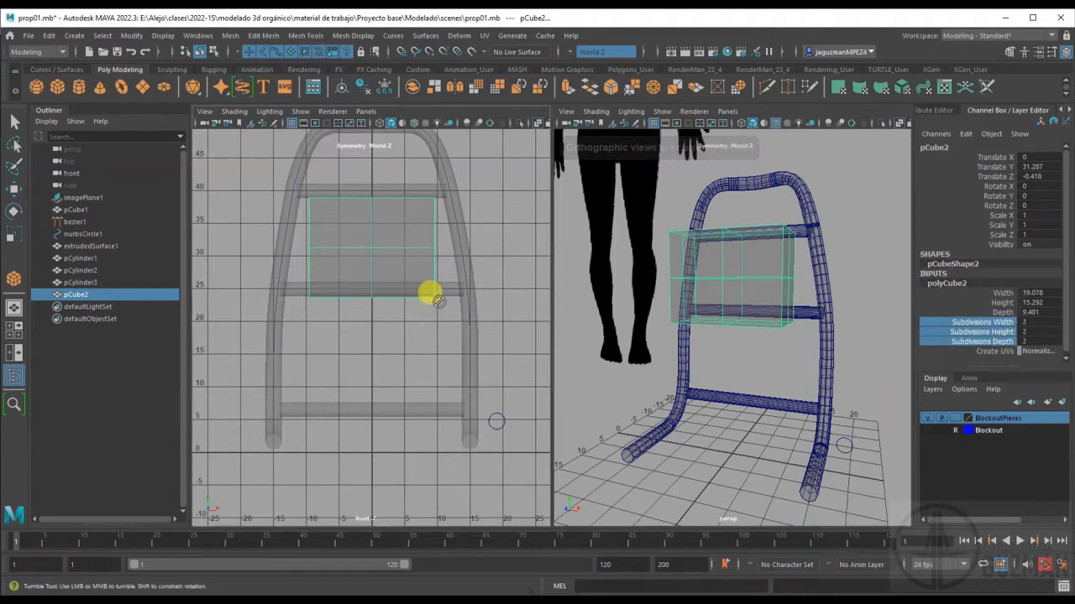
# Select the cube's four faces facing the frame and scale them down and adjust their position to taper the back.
pyautogui.moveTo(689, 278)
pyautogui.keyDown('alt'); pyautogui.mouseDown()
pyautogui.moveTo(629, 278)
pyautogui.moveTo(677, 308)
pyautogui.moveTo(608, 306)
pyautogui.moveTo(697, 283)
pyautogui.mouseUp(); pyautogui.keyUp('alt')
pyautogui.rightClick(687, 275)
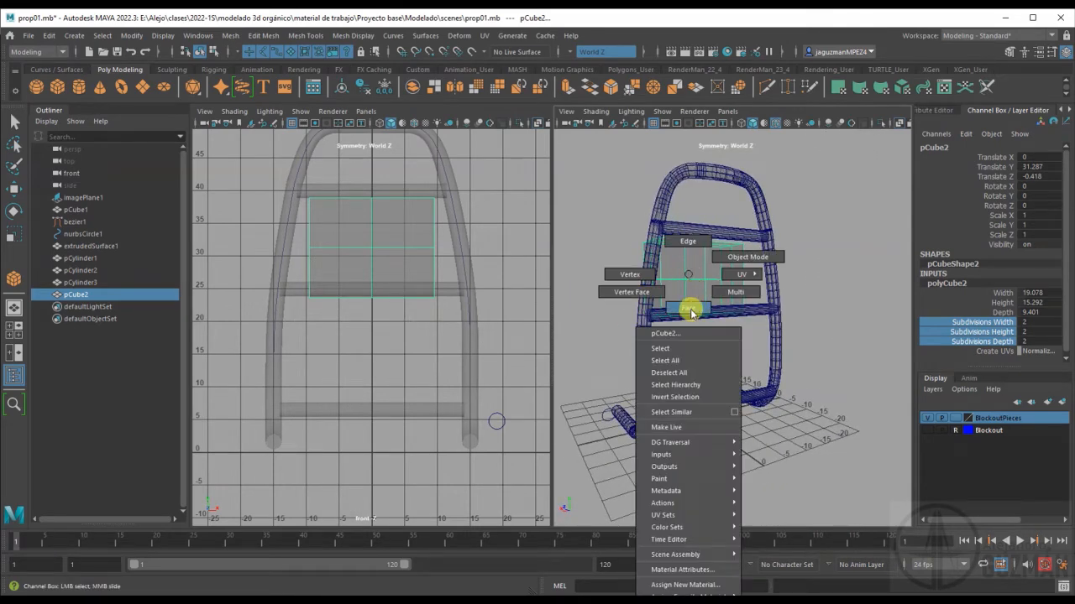
pyautogui.moveTo(691, 313); pyautogui.dragTo(691, 312, button='right')
pyautogui.click(684, 262)
pyautogui.press('w')
pyautogui.keyDown('shift'); pyautogui.click(723, 265); pyautogui.keyUp('shift')
pyautogui.keyDown('shift'); pyautogui.click(715, 293); pyautogui.keyUp('shift')
pyautogui.keyDown('shift'); pyautogui.click(684, 295); pyautogui.keyUp('shift')
pyautogui.press('r')
pyautogui.keyDown('alt'); pyautogui.moveTo(637, 295); pyautogui.dragTo(677, 286); pyautogui.keyUp('alt')
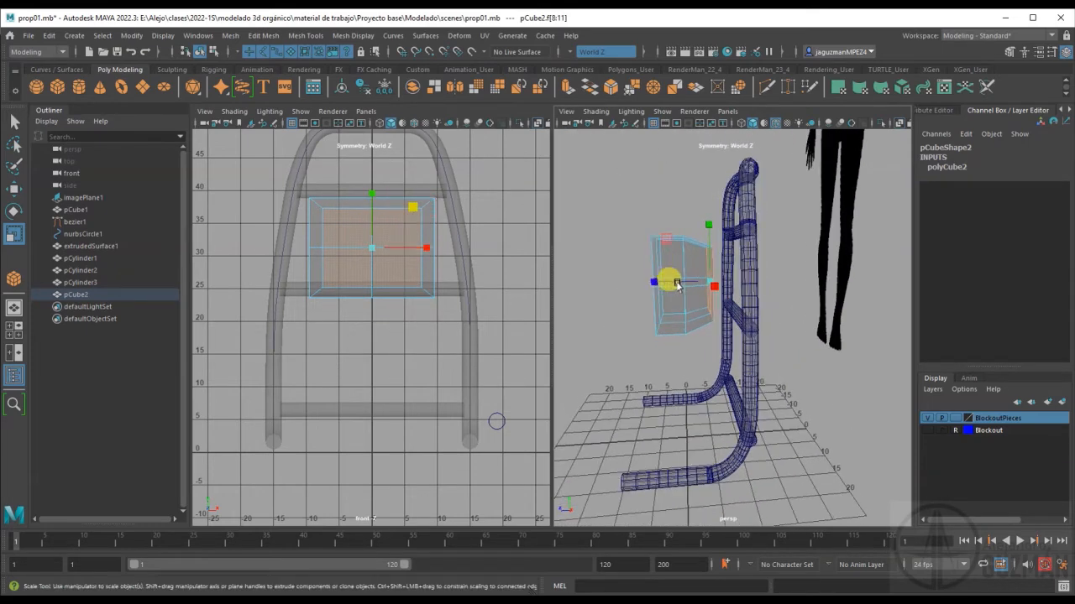
pyautogui.press('w')
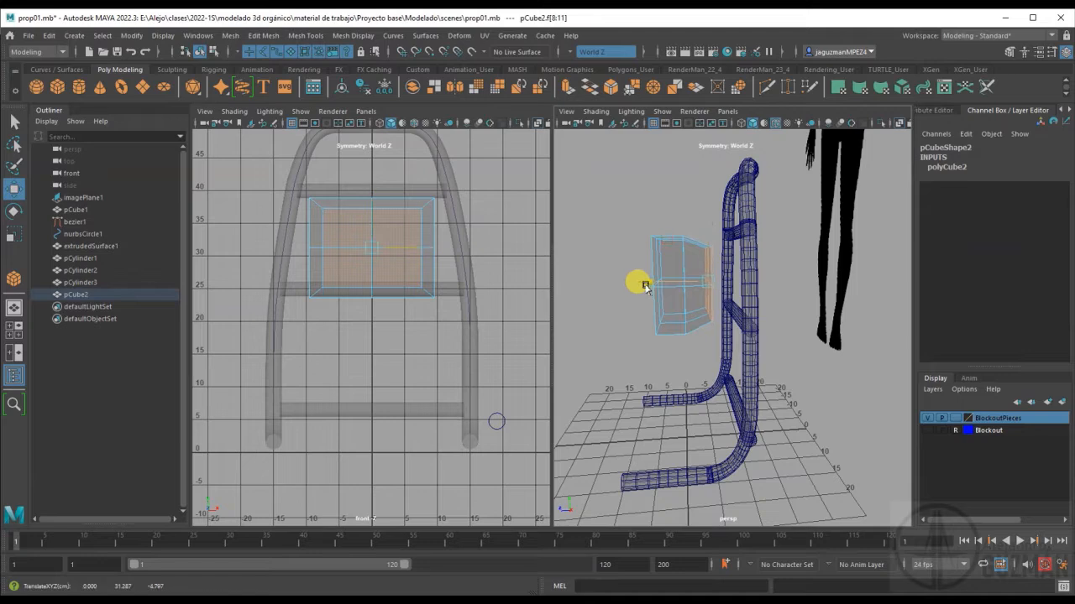
pyautogui.keyDown('alt'); pyautogui.moveTo(644, 286); pyautogui.dragTo(702, 288); pyautogui.keyUp('alt')
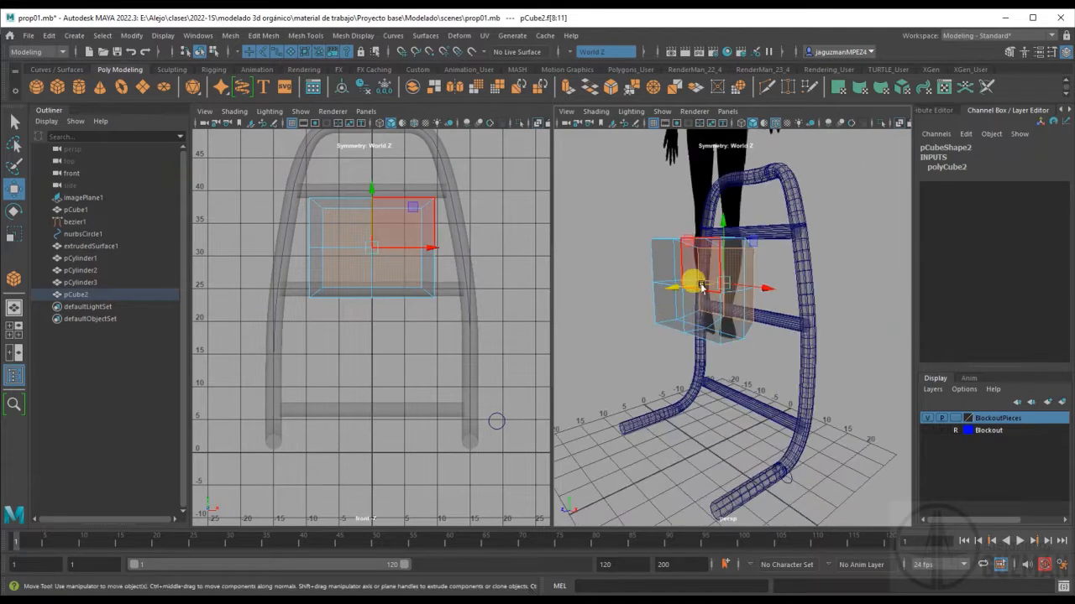
# Select the four front faces of the box and extrude them as an inset border with 1 division.
pyautogui.click(692, 273)
pyautogui.keyDown('shift'); pyautogui.click(664, 271); pyautogui.keyUp('shift')
pyautogui.keyDown('shift'); pyautogui.click(675, 308); pyautogui.keyUp('shift')
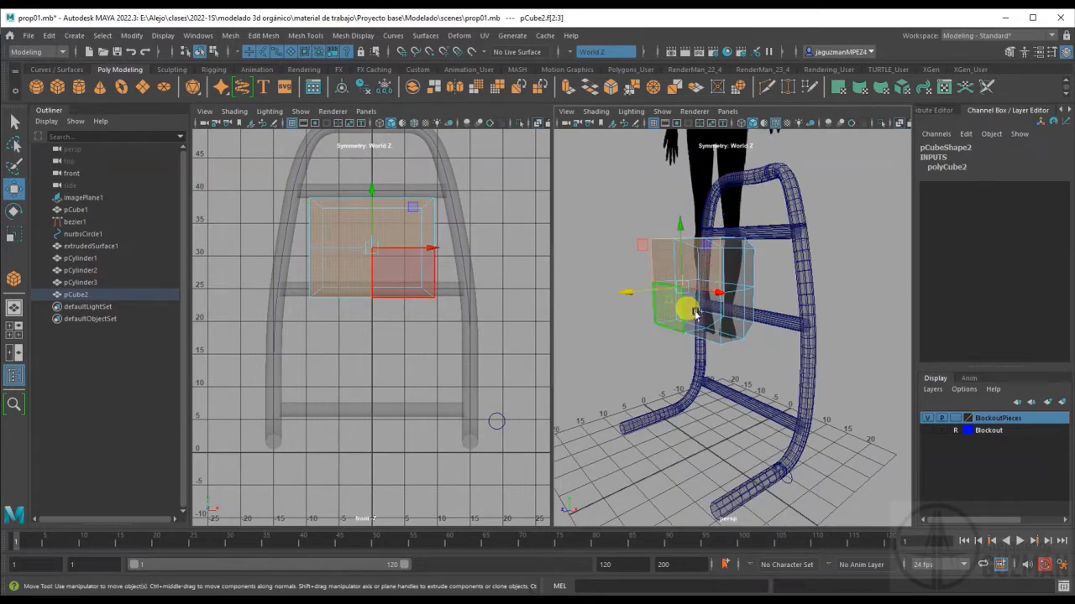
pyautogui.keyDown('shift'); pyautogui.click(693, 313); pyautogui.keyUp('shift')
pyautogui.click(569, 87)
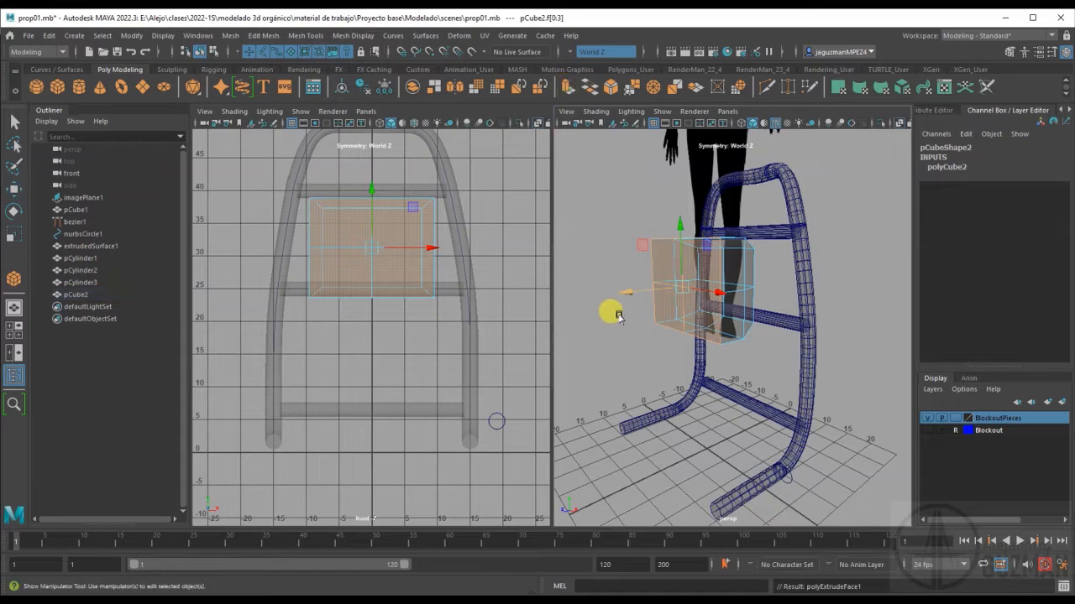
pyautogui.keyDown('alt'); pyautogui.moveTo(685, 332); pyautogui.dragTo(688, 308); pyautogui.keyUp('alt')
pyautogui.click(702, 311)
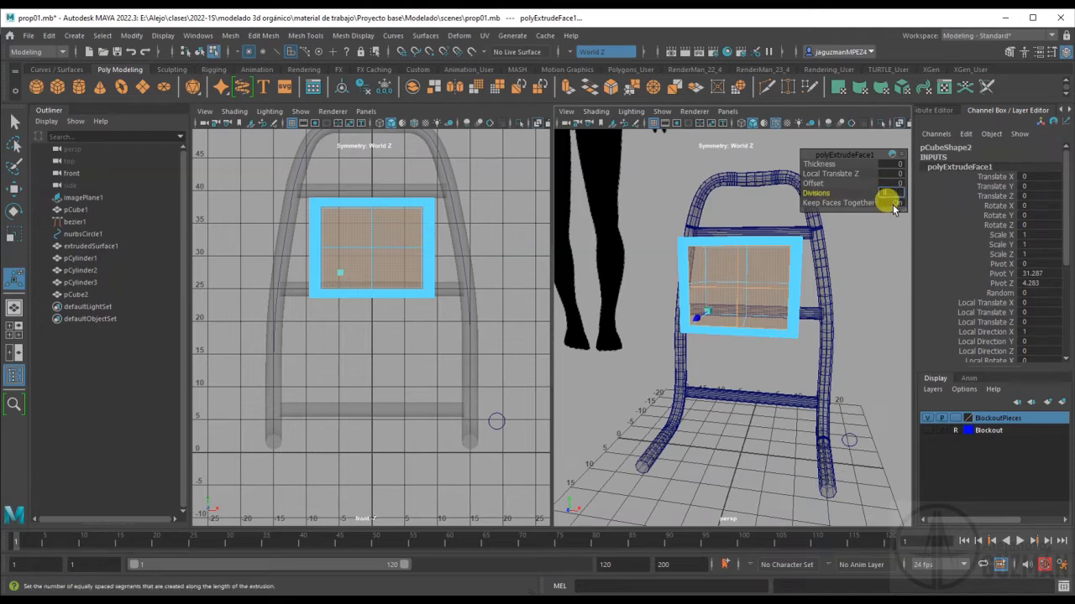
pyautogui.write('1')
pyautogui.press('Return')
# Extrude the inset front faces inward to a local Z of about -0.899 with 1 division, then return to object mode.
pyautogui.keyDown('alt'); pyautogui.moveTo(747, 325); pyautogui.dragTo(686, 333); pyautogui.keyUp('alt')
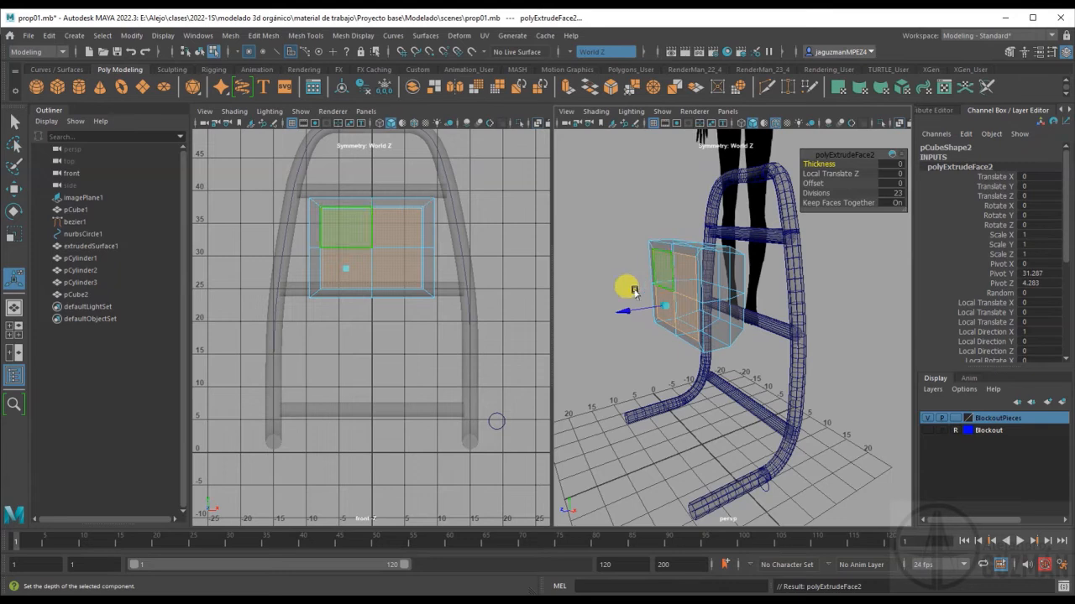
pyautogui.hotkey('ctrl', 'e')
pyautogui.moveTo(616, 307); pyautogui.dragTo(635, 313)
pyautogui.write('1')
pyautogui.press('Return')
pyautogui.keyDown('alt'); pyautogui.moveTo(695, 315); pyautogui.dragTo(664, 326); pyautogui.keyUp('alt')
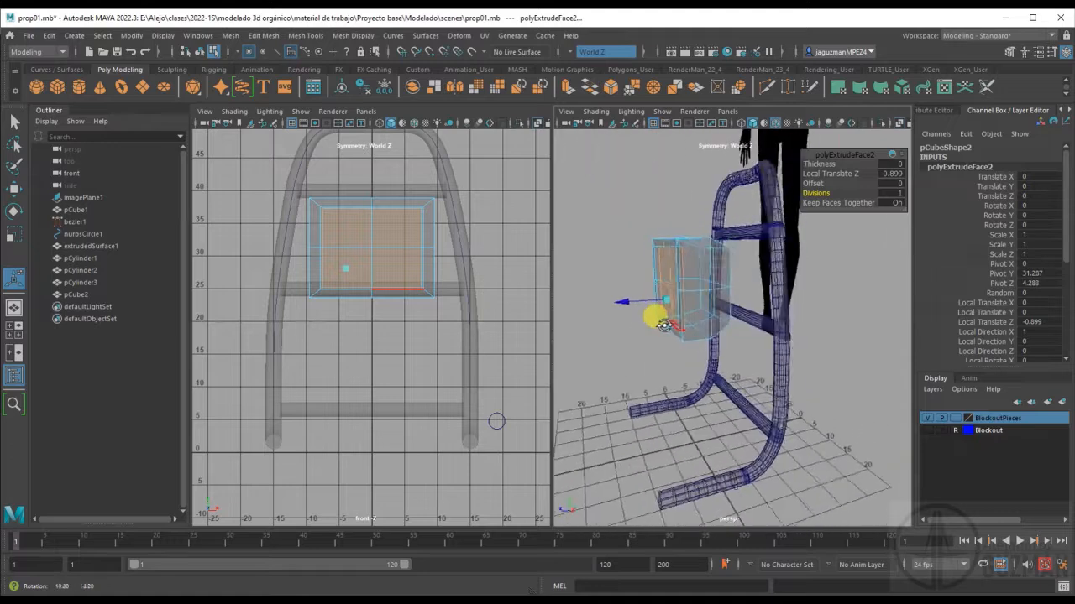
pyautogui.moveTo(696, 289); pyautogui.dragTo(743, 273, button='right')
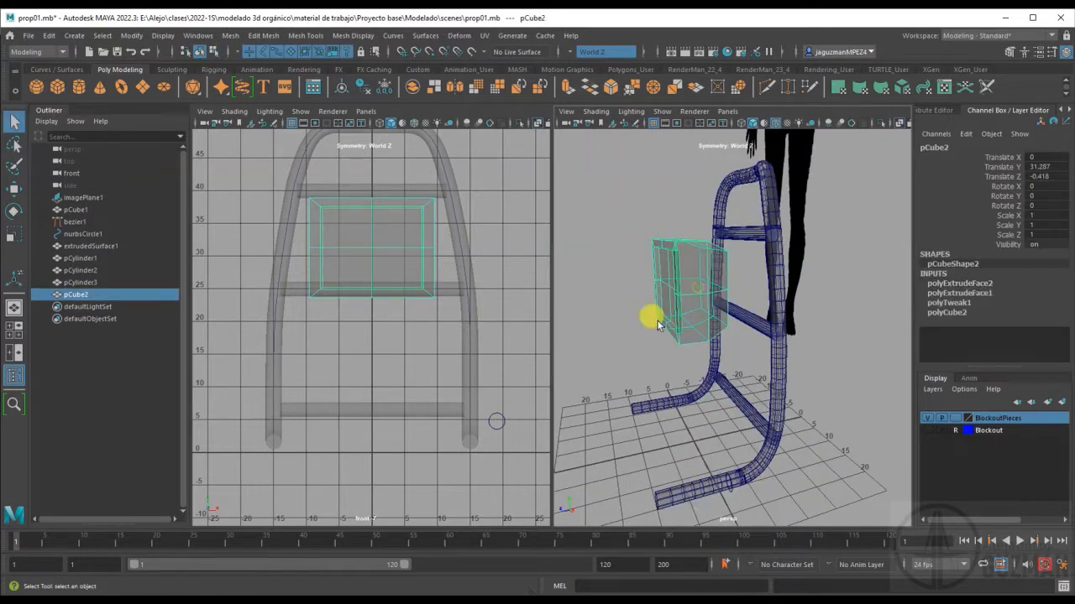
# Switch the box to edge selection and turn off X-Ray shading in the perspective view.
pyautogui.keyDown('alt'); pyautogui.moveTo(657, 326); pyautogui.dragTo(738, 315); pyautogui.keyUp('alt')
pyautogui.keyDown('alt'); pyautogui.moveTo(738, 316); pyautogui.dragTo(774, 371, button='right'); pyautogui.keyUp('alt')
pyautogui.keyDown('alt'); pyautogui.moveTo(773, 371); pyautogui.dragTo(773, 391); pyautogui.keyUp('alt')
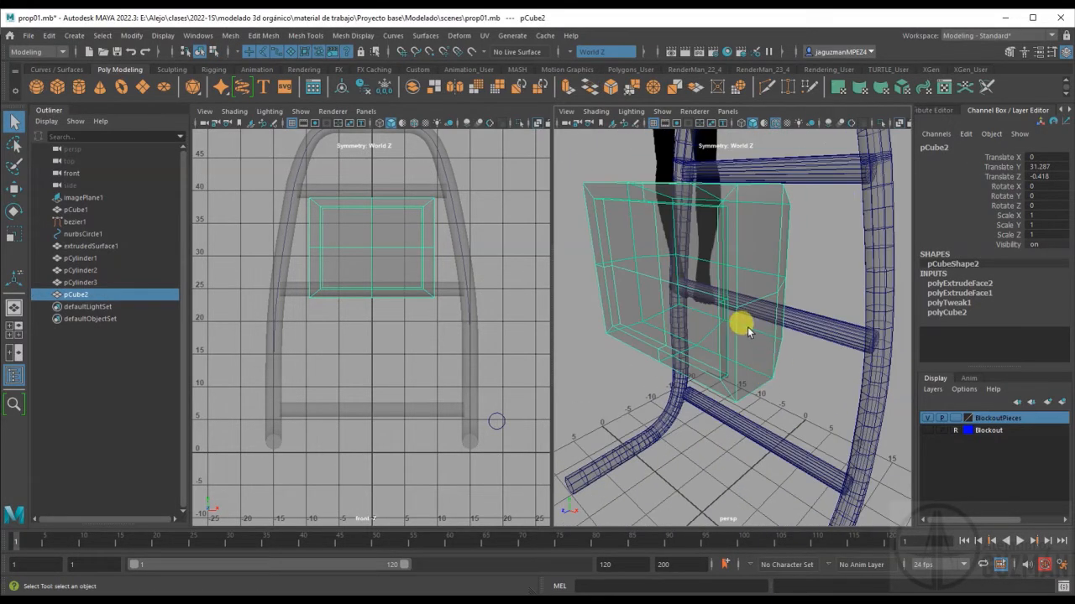
pyautogui.keyDown('alt'); pyautogui.moveTo(761, 296); pyautogui.dragTo(761, 311); pyautogui.keyUp('alt')
pyautogui.moveTo(749, 296); pyautogui.dragTo(761, 273, button='right')
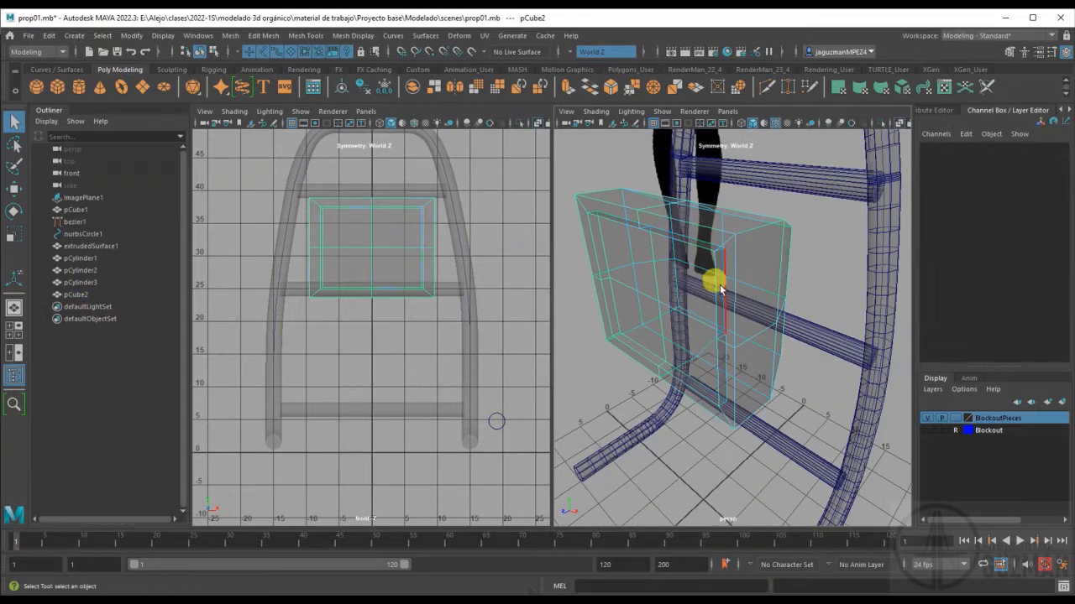
pyautogui.click(595, 111)
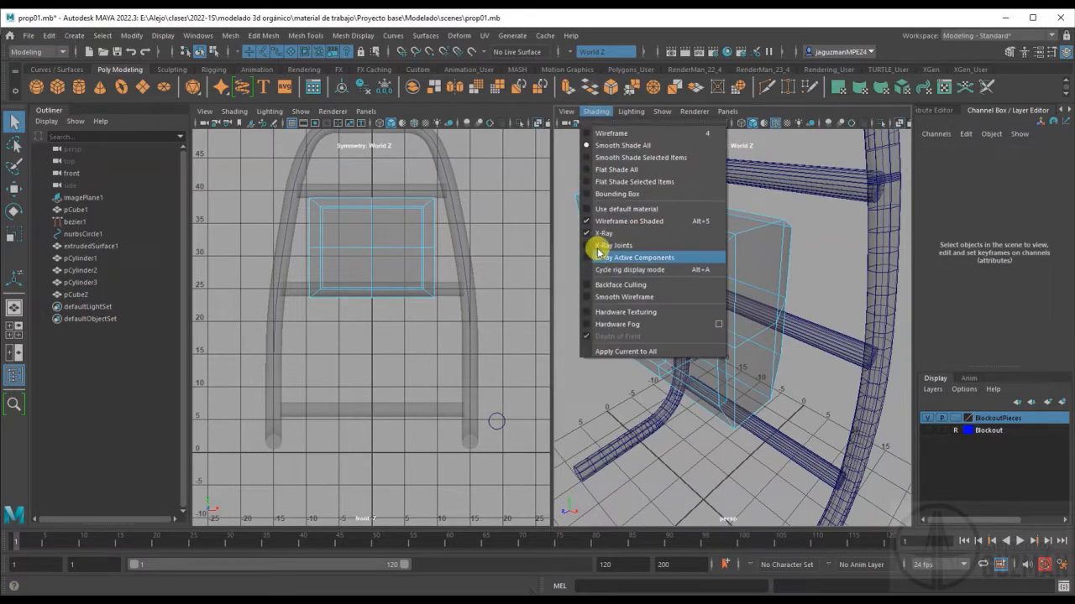
pyautogui.click(589, 245)
# Select the edge loops along the box's front rim, recess, side corners and back taper.
pyautogui.doubleClick(735, 276)
pyautogui.keyDown('alt'); pyautogui.moveTo(727, 263); pyautogui.dragTo(709, 293); pyautogui.keyUp('alt')
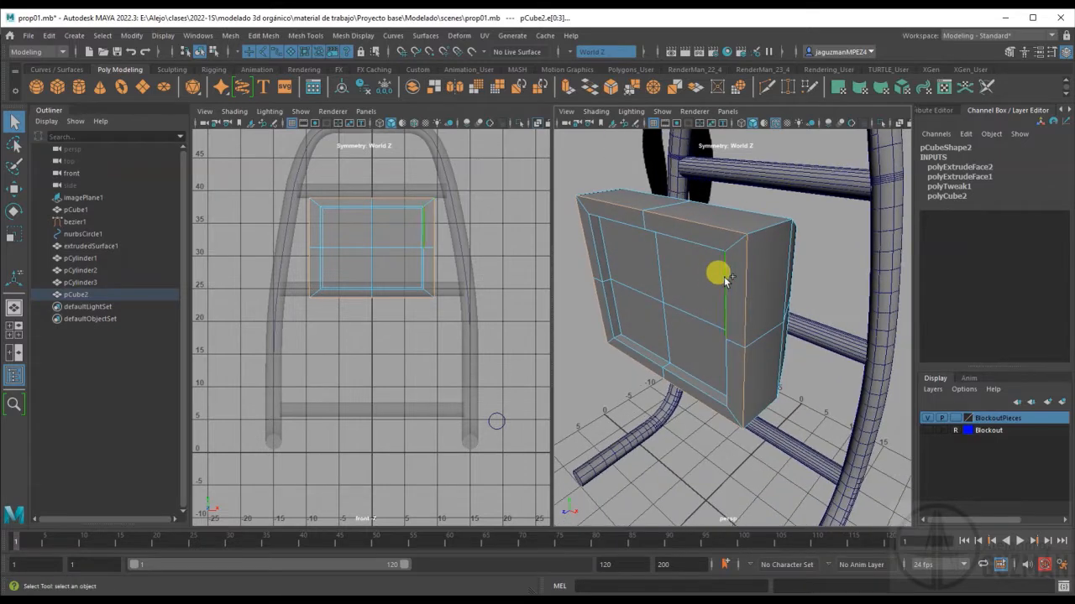
pyautogui.keyDown('alt'); pyautogui.moveTo(660, 289); pyautogui.dragTo(614, 283); pyautogui.keyUp('alt')
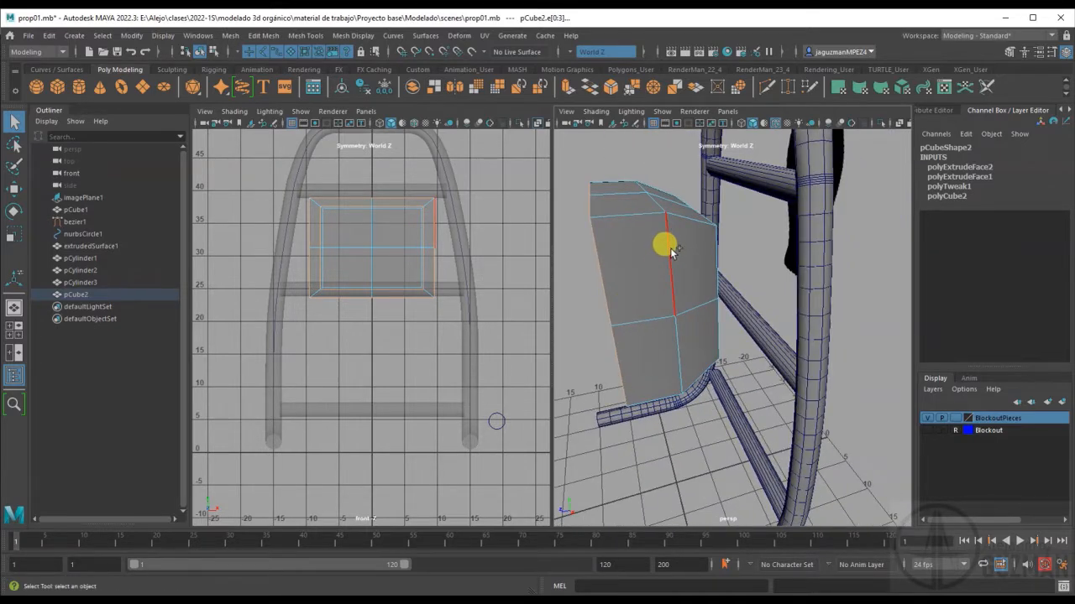
pyautogui.keyDown('alt'); pyautogui.moveTo(672, 252); pyautogui.dragTo(722, 232); pyautogui.keyUp('alt')
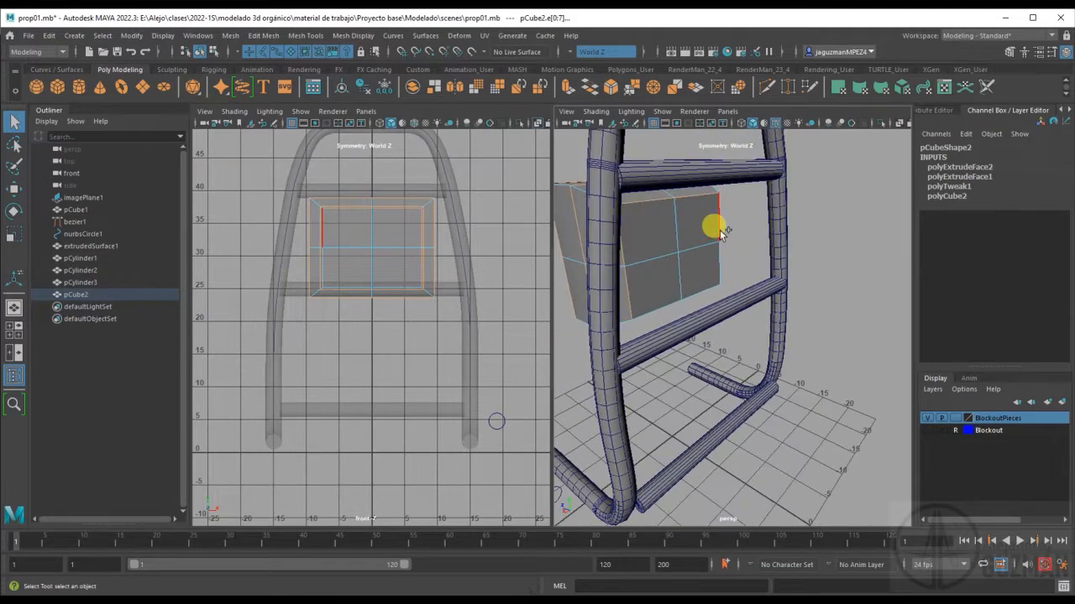
pyautogui.keyDown('alt'); pyautogui.moveTo(657, 306); pyautogui.dragTo(653, 261); pyautogui.keyUp('alt')
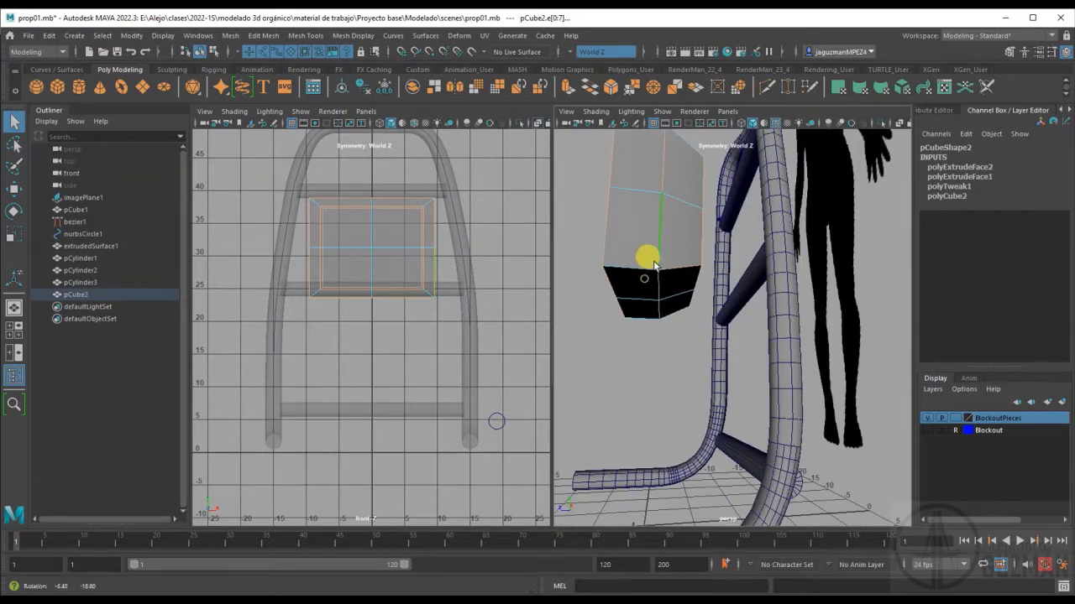
pyautogui.keyDown('alt'); pyautogui.moveTo(631, 324); pyautogui.dragTo(761, 280); pyautogui.keyUp('alt')
pyautogui.keyDown('alt'); pyautogui.moveTo(814, 252); pyautogui.dragTo(758, 248); pyautogui.keyUp('alt')
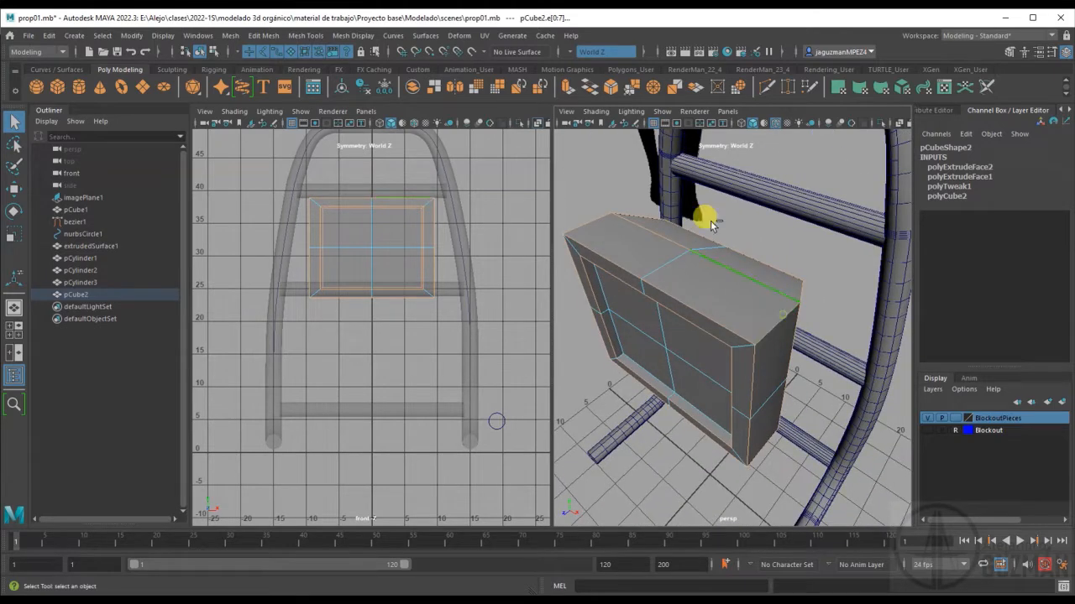
# Bevel the selected box edges with 3 segments and a fraction of 0.7, then return to object mode.
pyautogui.hotkey('ctrl', 'b')
pyautogui.keyDown('alt'); pyautogui.moveTo(767, 331); pyautogui.dragTo(856, 192); pyautogui.keyUp('alt')
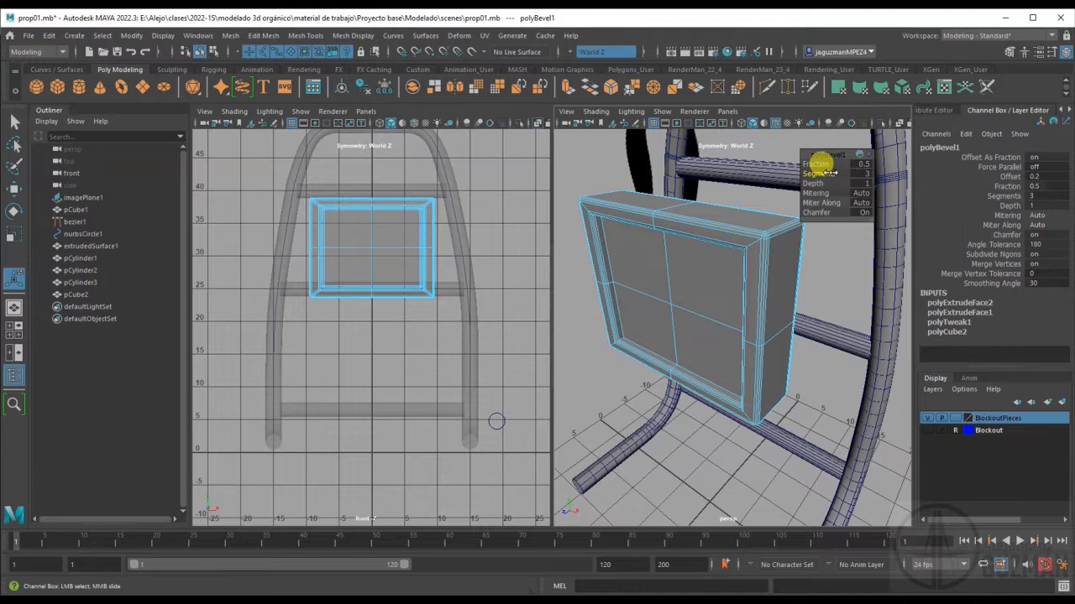
pyautogui.moveTo(821, 165); pyautogui.dragTo(823, 165)
pyautogui.keyDown('alt'); pyautogui.moveTo(674, 259); pyautogui.dragTo(600, 330); pyautogui.keyUp('alt')
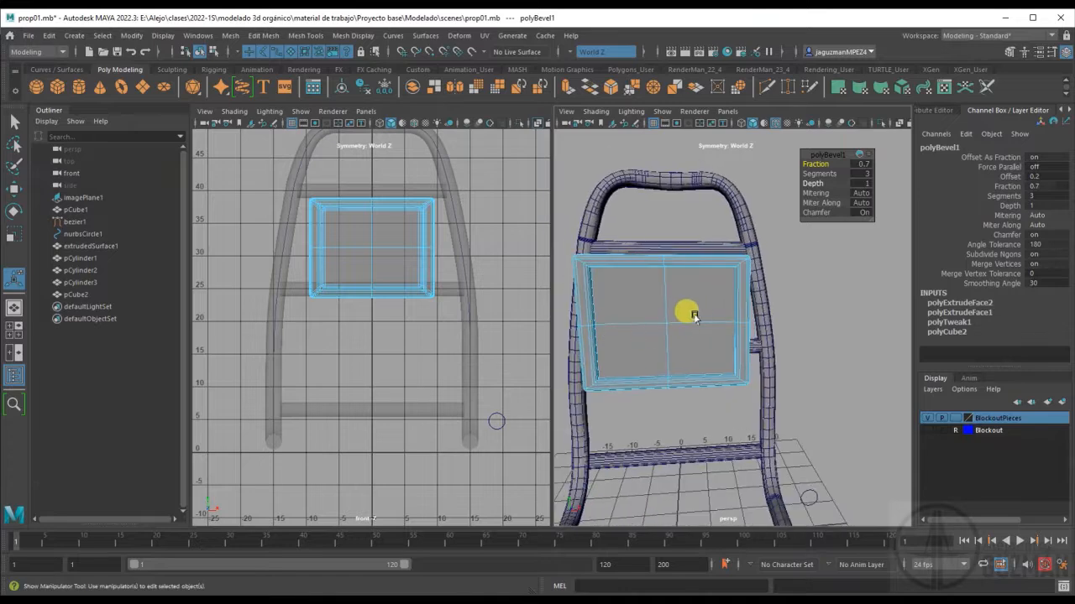
pyautogui.moveTo(738, 327)
pyautogui.keyDown('alt'); pyautogui.mouseDown()
pyautogui.moveTo(618, 331)
pyautogui.moveTo(812, 329)
pyautogui.moveTo(750, 314)
pyautogui.mouseUp(); pyautogui.keyUp('alt')
pyautogui.moveTo(735, 296); pyautogui.dragTo(769, 284, button='right')
pyautogui.click(715, 303)
# Show the side view and rotate the box to about -17.6 degrees in X so it tilts toward the frame.
pyautogui.keyDown('alt'); pyautogui.moveTo(689, 348); pyautogui.dragTo(764, 351); pyautogui.keyUp('alt')
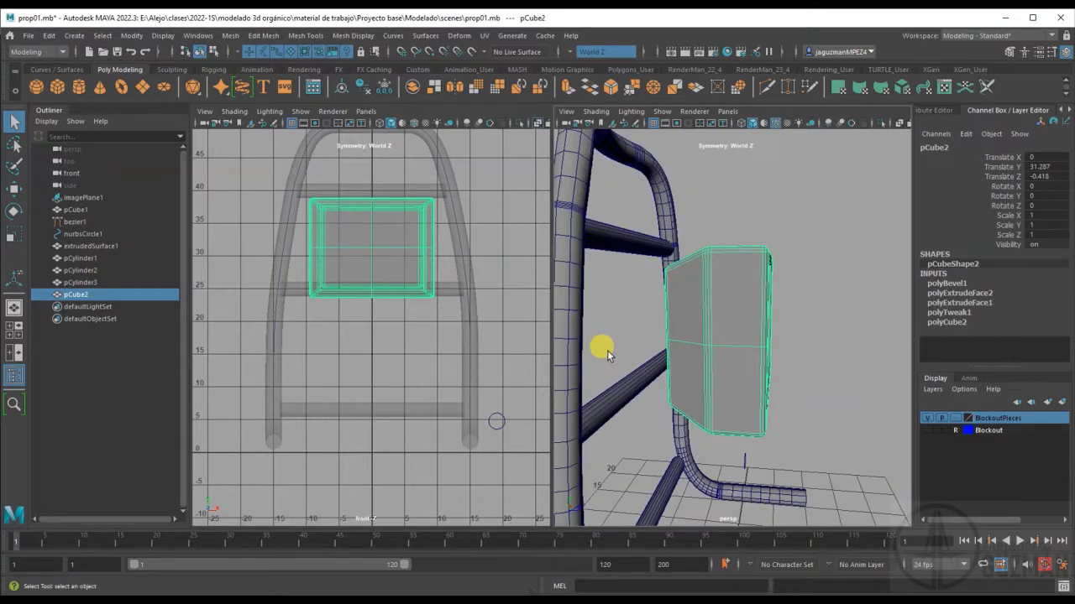
pyautogui.keyDown('alt'); pyautogui.moveTo(423, 308); pyautogui.dragTo(483, 310); pyautogui.keyUp('alt')
pyautogui.press('space')
pyautogui.keyDown('alt'); pyautogui.moveTo(443, 313); pyautogui.dragTo(442, 358, button='middle'); pyautogui.keyUp('alt')
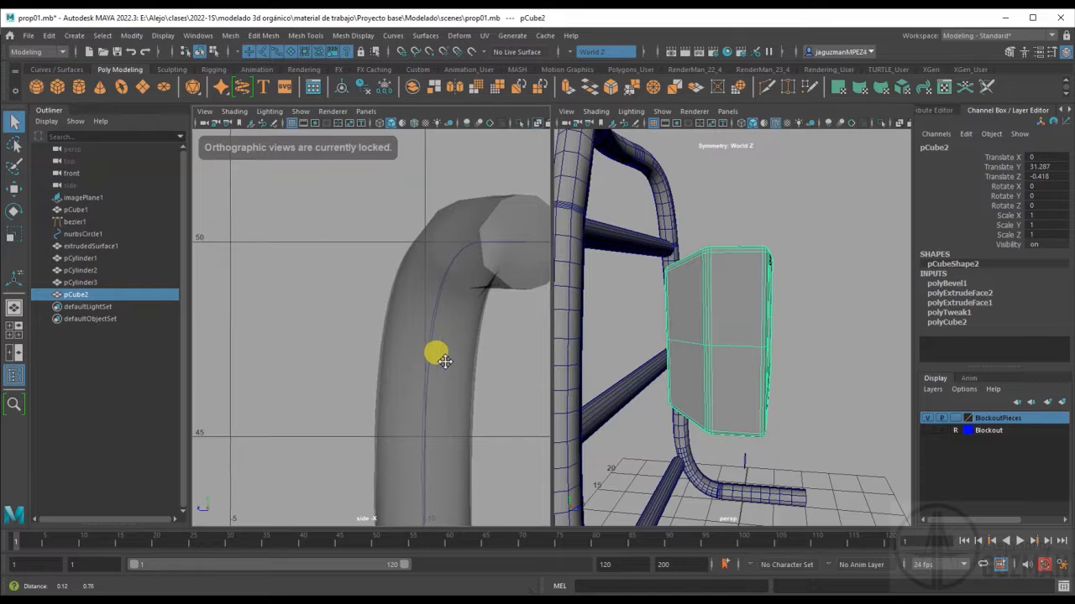
pyautogui.keyDown('alt'); pyautogui.moveTo(443, 358); pyautogui.dragTo(316, 272, button='right'); pyautogui.keyUp('alt')
pyautogui.keyDown('alt'); pyautogui.moveTo(389, 416); pyautogui.dragTo(428, 309, button='middle'); pyautogui.keyUp('alt')
pyautogui.keyDown('alt'); pyautogui.moveTo(428, 312); pyautogui.dragTo(387, 307, button='right'); pyautogui.keyUp('alt')
pyautogui.keyDown('alt'); pyautogui.moveTo(400, 263); pyautogui.dragTo(412, 183, button='middle'); pyautogui.keyUp('alt')
pyautogui.keyDown('alt'); pyautogui.moveTo(380, 365); pyautogui.dragTo(399, 279, button='middle'); pyautogui.keyUp('alt')
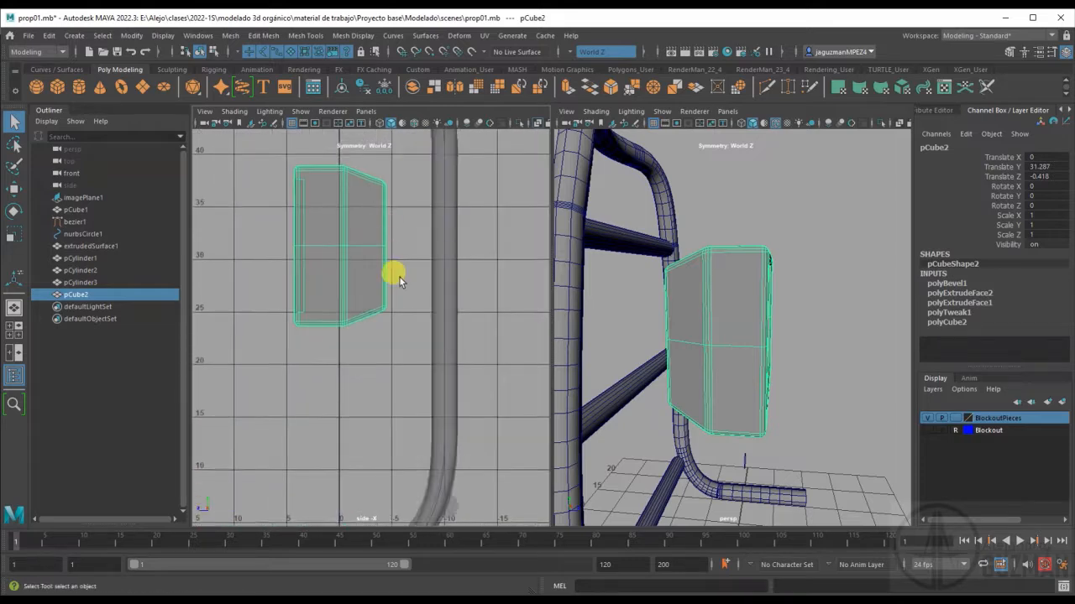
pyautogui.keyDown('alt'); pyautogui.moveTo(419, 313); pyautogui.dragTo(373, 309, button='right'); pyautogui.keyUp('alt')
pyautogui.press('e')
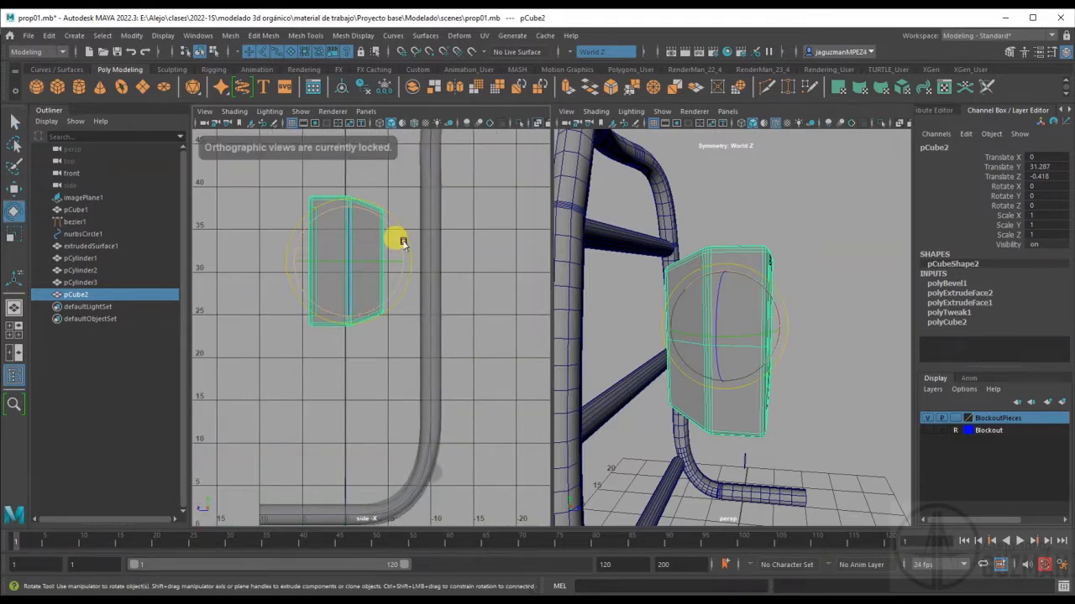
pyautogui.moveTo(400, 250); pyautogui.dragTo(398, 261)
# Reposition the tilted box in the side view to about Translate Y 28.8 and Translate Z 0.7.
pyautogui.press('w')
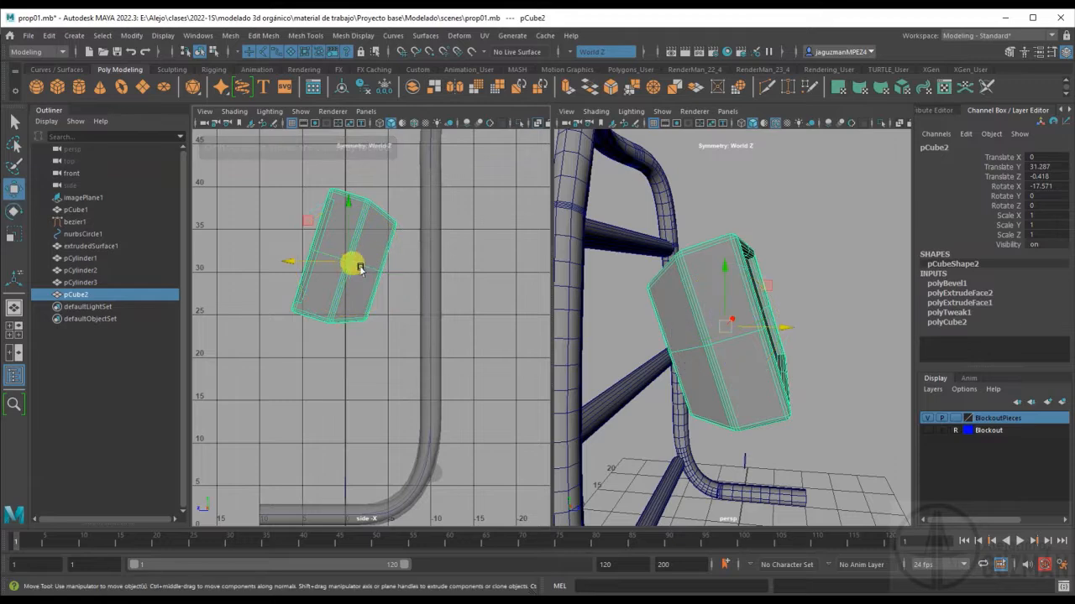
pyautogui.moveTo(312, 219); pyautogui.dragTo(317, 197)
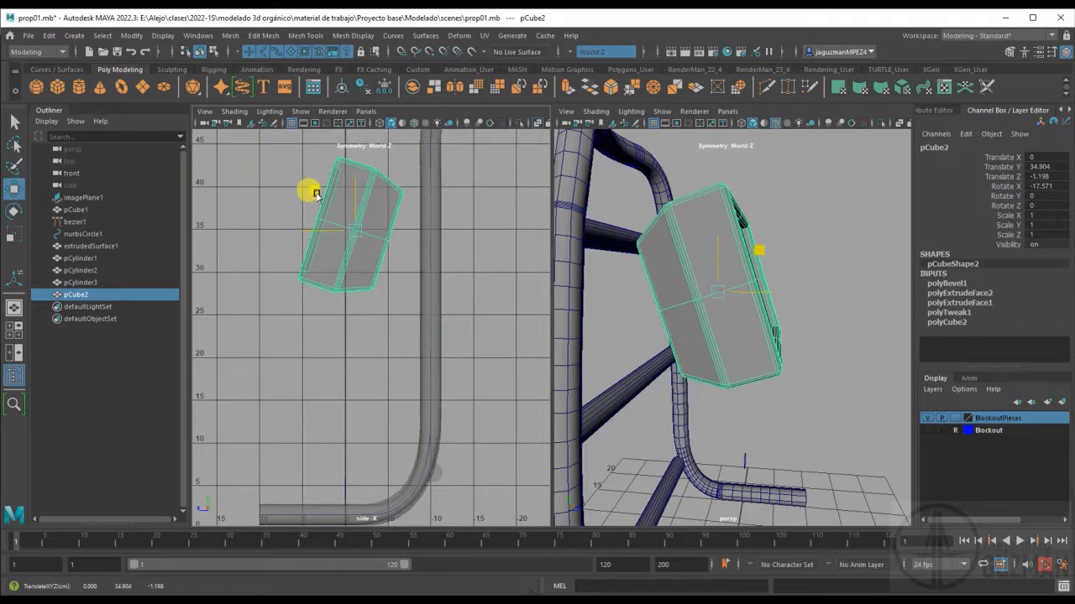
pyautogui.keyDown('alt'); pyautogui.moveTo(619, 263); pyautogui.dragTo(663, 311); pyautogui.keyUp('alt')
pyautogui.moveTo(349, 232); pyautogui.dragTo(333, 285)
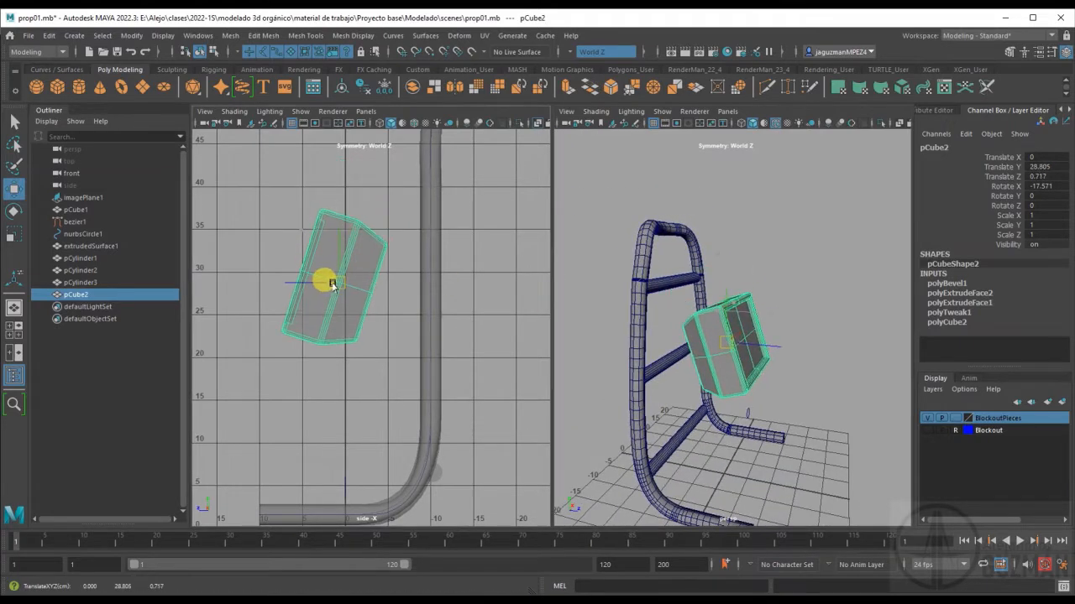
pyautogui.moveTo(754, 359)
pyautogui.keyDown('alt'); pyautogui.mouseDown()
pyautogui.moveTo(667, 377)
pyautogui.moveTo(792, 319)
pyautogui.moveTo(773, 343)
pyautogui.moveTo(804, 347)
pyautogui.moveTo(770, 338)
pyautogui.moveTo(770, 348)
pyautogui.moveTo(826, 353)
pyautogui.moveTo(796, 355)
pyautogui.moveTo(742, 410)
pyautogui.moveTo(802, 420)
pyautogui.mouseUp(); pyautogui.keyUp('alt')
# Create a wide base cube on the grid under the tilted box, scale it and position it between the frame's legs.
pyautogui.click(802, 361)
pyautogui.click(57, 87)
pyautogui.moveTo(653, 458)
pyautogui.mouseDown()
pyautogui.moveTo(744, 472)
pyautogui.moveTo(752, 401)
pyautogui.mouseUp()
pyautogui.press('r')
pyautogui.moveTo(760, 422); pyautogui.dragTo(758, 464)
pyautogui.press('w')
pyautogui.moveTo(681, 362); pyautogui.dragTo(683, 372)
pyautogui.keyDown('alt'); pyautogui.moveTo(705, 378); pyautogui.dragTo(777, 379); pyautogui.keyUp('alt')
# Insert a horizontal edge loop around the sides of the base box, redoing the first placement.
pyautogui.click(306, 37)
pyautogui.click(327, 133)
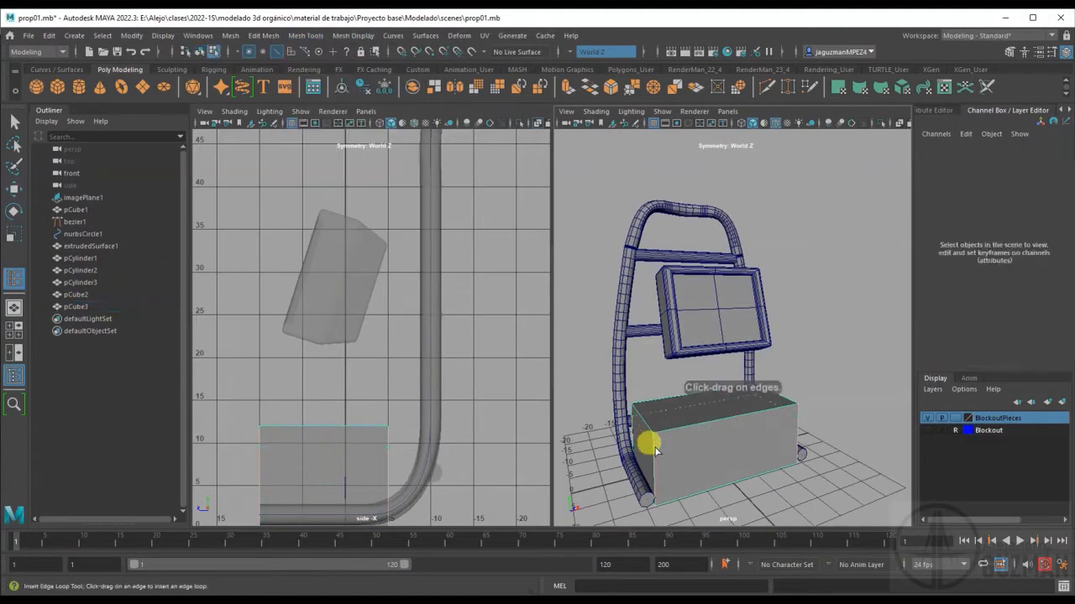
pyautogui.click(653, 448)
pyautogui.hotkey('ctrl', 'z')
pyautogui.click(576, 460)
pyautogui.press('q')
pyautogui.keyDown('alt'); pyautogui.moveTo(576, 453); pyautogui.dragTo(594, 392); pyautogui.keyUp('alt')
pyautogui.press('w')
pyautogui.click(628, 406)
pyautogui.press('r')
pyautogui.press('w')
pyautogui.moveTo(674, 415); pyautogui.dragTo(542, 417)
pyautogui.hotkey('ctrl', 'z')
pyautogui.hotkey('ctrl', 'z')
# Open the tool settings and turn symmetry off.
pyautogui.click(663, 413)
pyautogui.click(1040, 110)
pyautogui.click(873, 393)
pyautogui.click(903, 409)
pyautogui.click(908, 336)
# Select the band of faces around the base box's sides, extrude it and return to object mode.
pyautogui.click(611, 432)
pyautogui.keyDown('shift'); pyautogui.doubleClick(558, 434); pyautogui.keyUp('shift')
pyautogui.hotkey('ctrl', 'e')
pyautogui.keyDown('alt'); pyautogui.moveTo(680, 403); pyautogui.dragTo(676, 372); pyautogui.keyUp('alt')
pyautogui.press('q')
pyautogui.click(674, 362)
pyautogui.moveTo(677, 372); pyautogui.dragTo(727, 314, button='right')
# Bevel the edges of the base box and adjust the bevel fraction.
pyautogui.keyDown('alt'); pyautogui.moveTo(677, 252); pyautogui.dragTo(648, 277); pyautogui.keyUp('alt')
pyautogui.scroll(-3, 648, 277)
pyautogui.hotkey('ctrl', 'b')
pyautogui.moveTo(704, 173)
pyautogui.mouseDown()
pyautogui.moveTo(726, 171)
pyautogui.moveTo(706, 174)
pyautogui.mouseUp()
pyautogui.scroll(4, 653, 447)
pyautogui.keyDown('alt'); pyautogui.moveTo(653, 447); pyautogui.dragTo(697, 424); pyautogui.keyUp('alt')
# Create a thin upright panel about 20 wide and 35 high in the front view, behind the tilted box.
pyautogui.click(62, 92)
pyautogui.press('space')
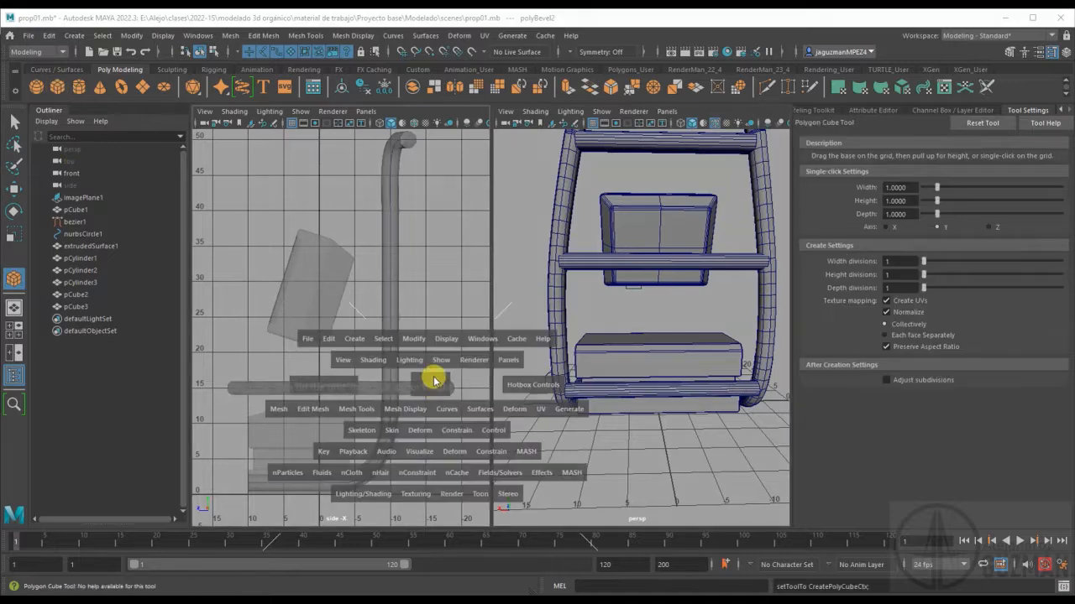
pyautogui.moveTo(434, 380); pyautogui.dragTo(432, 411)
pyautogui.moveTo(286, 242); pyautogui.dragTo(395, 429)
pyautogui.moveTo(663, 326)
pyautogui.keyDown('alt'); pyautogui.mouseDown()
pyautogui.moveTo(547, 319)
pyautogui.moveTo(502, 346)
pyautogui.mouseUp(); pyautogui.keyUp('alt')
pyautogui.moveTo(599, 334); pyautogui.dragTo(600, 326)
# Insert horizontal edge loops in the upright panel, select its lower vertices and widen the panel towards the base.
pyautogui.click(361, 35)
pyautogui.click(345, 120)
pyautogui.keyDown('alt'); pyautogui.moveTo(554, 219); pyautogui.dragTo(591, 244); pyautogui.keyUp('alt')
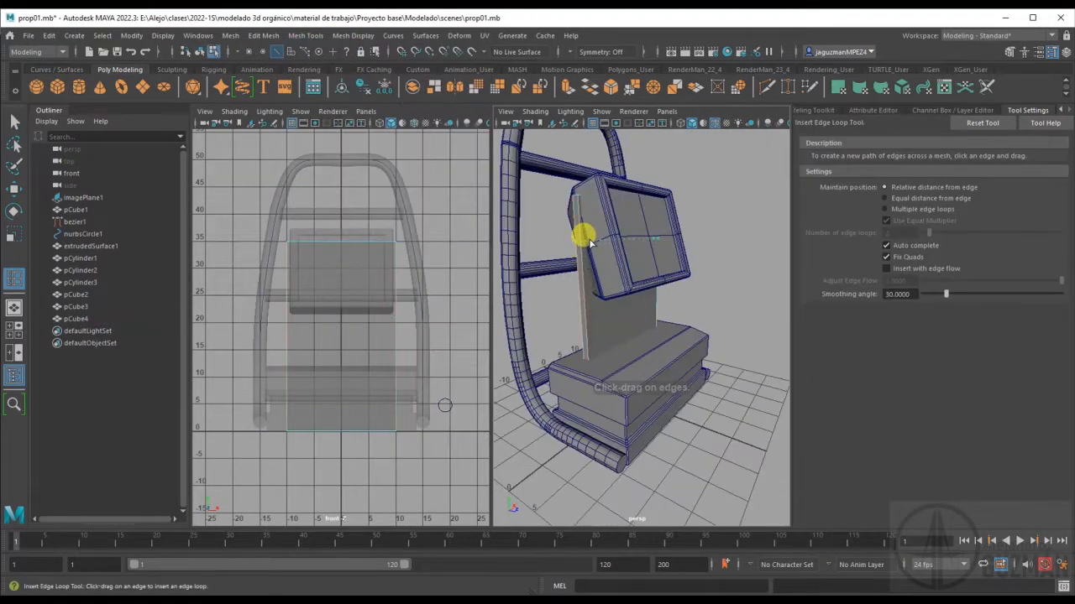
pyautogui.moveTo(361, 336); pyautogui.dragTo(312, 336, button='right')
pyautogui.moveTo(255, 255); pyautogui.dragTo(409, 464)
pyautogui.press('r')
pyautogui.moveTo(396, 350); pyautogui.dragTo(402, 379)
# Return the upright panel to object mode, move it back behind the boxes and tilt it slightly to follow the frame.
pyautogui.moveTo(601, 318); pyautogui.dragTo(644, 309, button='right')
pyautogui.press('w')
pyautogui.keyDown('alt'); pyautogui.moveTo(646, 314); pyautogui.dragTo(696, 301); pyautogui.keyUp('alt')
pyautogui.moveTo(648, 312); pyautogui.dragTo(650, 314)
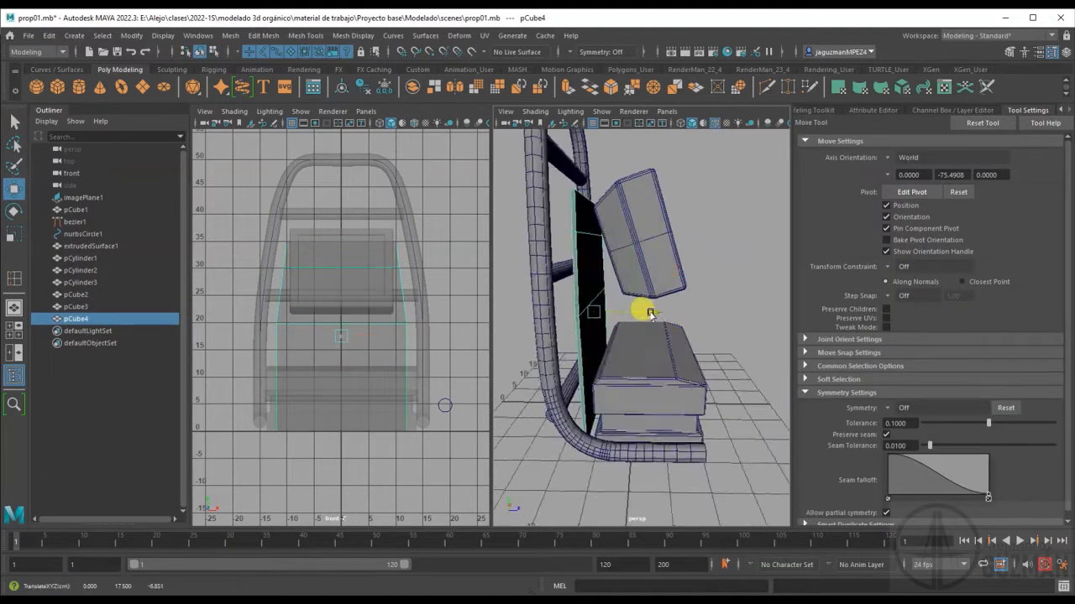
pyautogui.press('space')
pyautogui.moveTo(361, 323); pyautogui.dragTo(424, 309)
pyautogui.press('e')
pyautogui.press('w')
pyautogui.moveTo(375, 278); pyautogui.dragTo(375, 270)
# Select the lowest crossbar behind the panel and adjust its position and size against the frame.
pyautogui.keyDown('alt'); pyautogui.moveTo(669, 317); pyautogui.dragTo(729, 331); pyautogui.keyUp('alt')
pyautogui.click(635, 407)
pyautogui.click(682, 438)
pyautogui.keyDown('alt'); pyautogui.moveTo(681, 439); pyautogui.dragTo(714, 445); pyautogui.keyUp('alt')
pyautogui.click(654, 425)
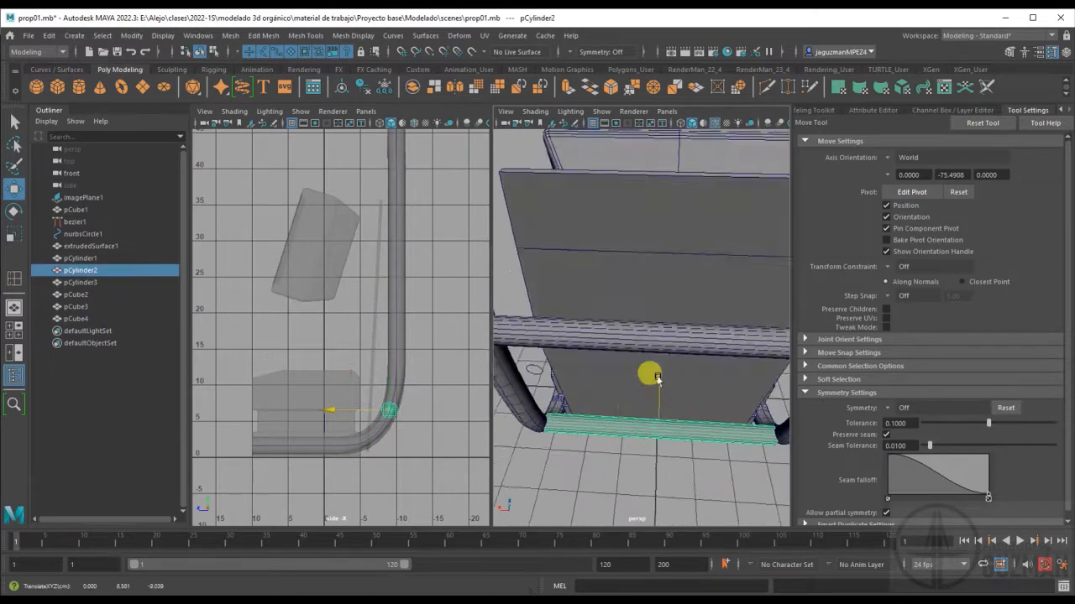
pyautogui.keyDown('alt'); pyautogui.moveTo(654, 377); pyautogui.dragTo(659, 413); pyautogui.keyUp('alt')
pyautogui.press('r')
# Reposition the middle crossbar and scale it and the upper crossbar to fit the frame.
pyautogui.keyDown('alt'); pyautogui.moveTo(590, 413); pyautogui.dragTo(630, 352); pyautogui.keyUp('alt')
pyautogui.click(634, 315)
pyautogui.press('w')
pyautogui.moveTo(634, 312); pyautogui.dragTo(550, 291)
pyautogui.press('r')
pyautogui.keyDown('alt'); pyautogui.moveTo(588, 364); pyautogui.dragTo(650, 336); pyautogui.keyUp('alt')
pyautogui.click(688, 277)
pyautogui.keyDown('alt'); pyautogui.moveTo(688, 277); pyautogui.dragTo(629, 426); pyautogui.keyUp('alt')
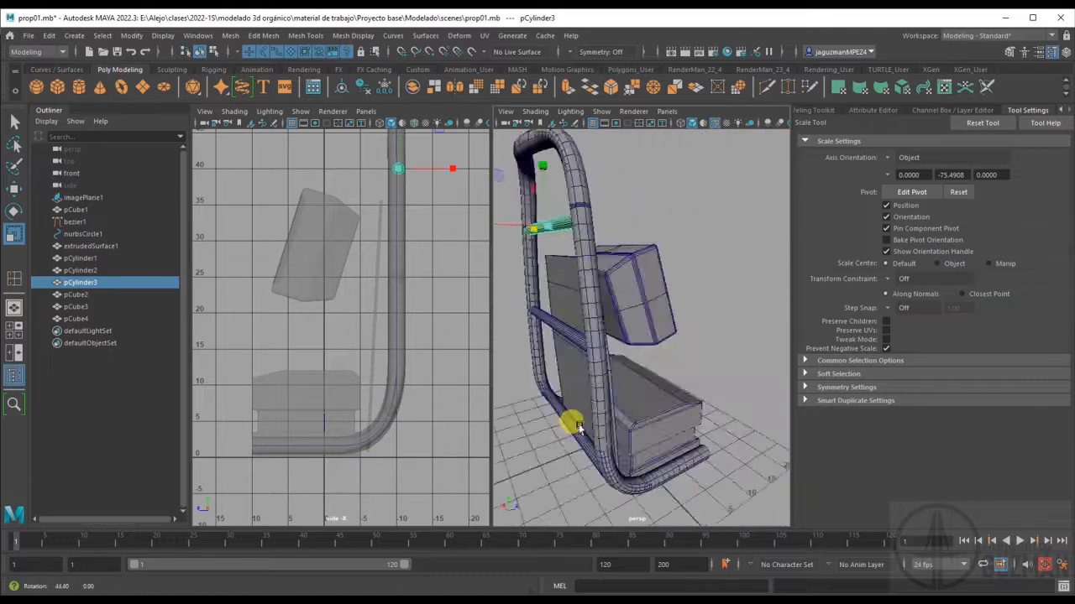
pyautogui.keyDown('alt'); pyautogui.moveTo(816, 427); pyautogui.dragTo(661, 198); pyautogui.keyUp('alt')
# Extrude the upright panel's top face upward by about 7.8 and scale the new edge to 0.825 in width.
pyautogui.click(712, 340)
pyautogui.press('F11')
pyautogui.click(557, 295)
pyautogui.hotkey('ctrl', 'e')
pyautogui.click(778, 194)
pyautogui.keyDown('alt'); pyautogui.moveTo(661, 251); pyautogui.dragTo(613, 227); pyautogui.keyUp('alt')
pyautogui.write('1')
pyautogui.press('Return')
pyautogui.moveTo(604, 184); pyautogui.dragTo(606, 151)
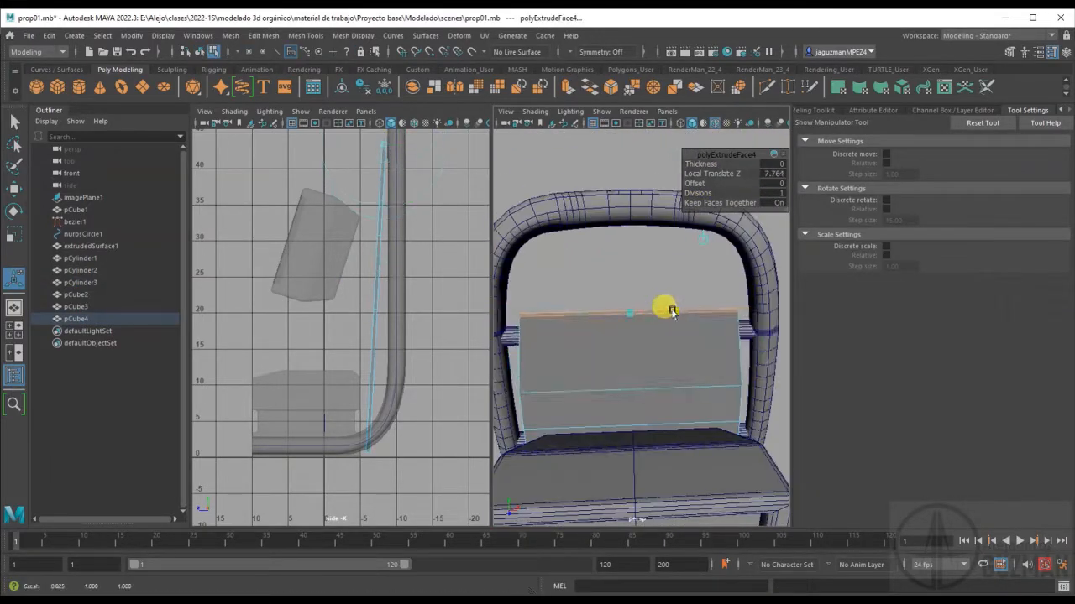
pyautogui.keyDown('alt'); pyautogui.moveTo(672, 310); pyautogui.dragTo(738, 432); pyautogui.keyUp('alt')
pyautogui.press('q')
# Align the duplicated cylinder front to back and shrink it into a small pin at the upper crossbar.
pyautogui.keyDown('alt'); pyautogui.moveTo(615, 362); pyautogui.dragTo(578, 380); pyautogui.keyUp('alt')
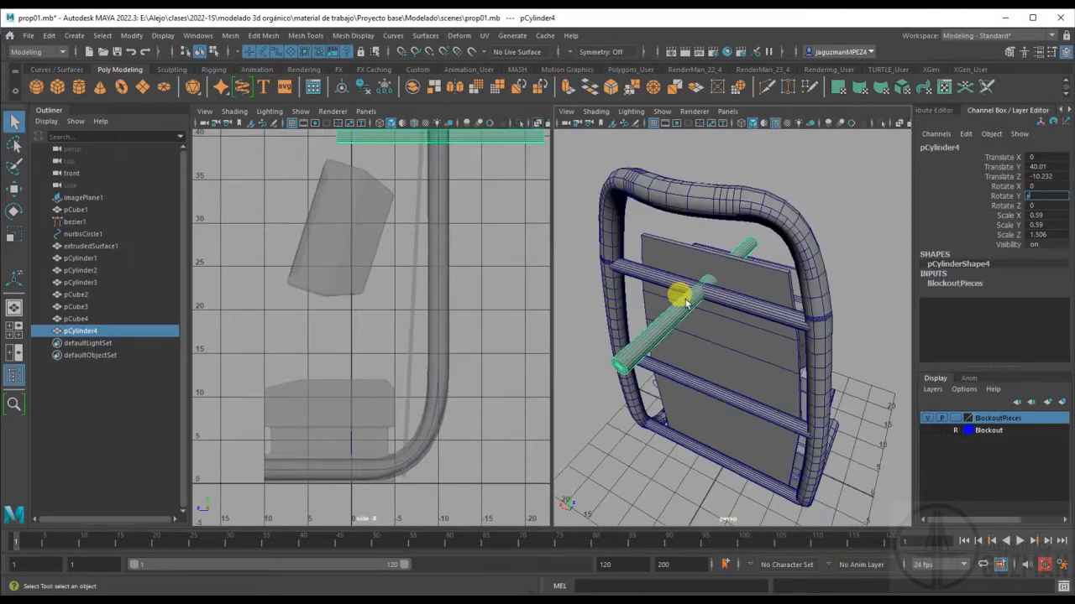
pyautogui.moveTo(727, 266); pyautogui.dragTo(716, 277)
pyautogui.press('f')
pyautogui.keyDown('alt'); pyautogui.moveTo(739, 394); pyautogui.dragTo(792, 367); pyautogui.keyUp('alt')
pyautogui.scroll(-5, 792, 367)
pyautogui.press('w')
pyautogui.moveTo(674, 323); pyautogui.dragTo(775, 328)
pyautogui.press('space')
pyautogui.click(451, 375)
pyautogui.moveTo(452, 375); pyautogui.dragTo(451, 405)
pyautogui.moveTo(374, 191); pyautogui.dragTo(369, 191)
# Offset the pin sideways and seat it between the upper crossbar and the panel, toggling the viewport shading to check the fit.
pyautogui.keyDown('alt'); pyautogui.moveTo(747, 323); pyautogui.dragTo(869, 323); pyautogui.keyUp('alt')
pyautogui.press('f')
pyautogui.click(596, 111)
pyautogui.click(612, 220)
pyautogui.keyDown('alt'); pyautogui.moveTo(658, 295); pyautogui.dragTo(672, 330); pyautogui.keyUp('alt')
pyautogui.moveTo(671, 331); pyautogui.dragTo(645, 327)
pyautogui.moveTo(645, 330)
pyautogui.mouseDown()
pyautogui.moveTo(672, 338)
pyautogui.moveTo(655, 370)
pyautogui.moveTo(739, 362)
pyautogui.mouseUp()
pyautogui.click(596, 112)
pyautogui.click(607, 234)
# Duplicate the pin to X 5, select both pins and duplicate the pair for the middle crossbar.
pyautogui.hotkey('ctrl', 'd')
pyautogui.moveTo(402, 191); pyautogui.dragTo(467, 191)
pyautogui.scroll(-5, 724, 340)
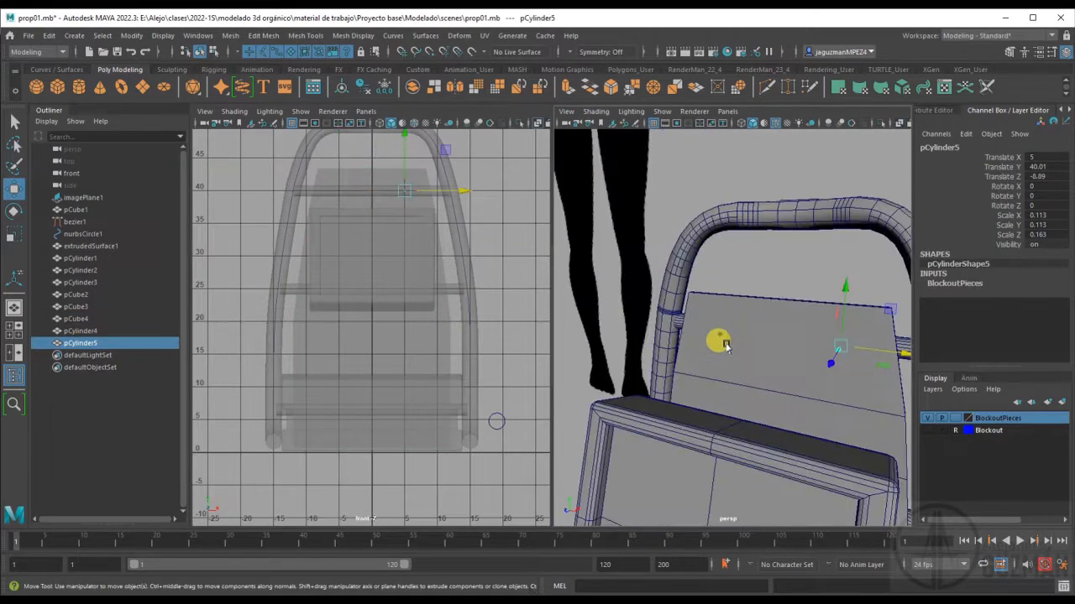
pyautogui.keyDown('shift'); pyautogui.click(723, 337); pyautogui.keyUp('shift')
pyautogui.hotkey('ctrl', 'd')
pyautogui.click(623, 323)
pyautogui.scroll(-5, 655, 344)
pyautogui.keyDown('alt'); pyautogui.moveTo(623, 336); pyautogui.dragTo(666, 375); pyautogui.keyUp('alt')
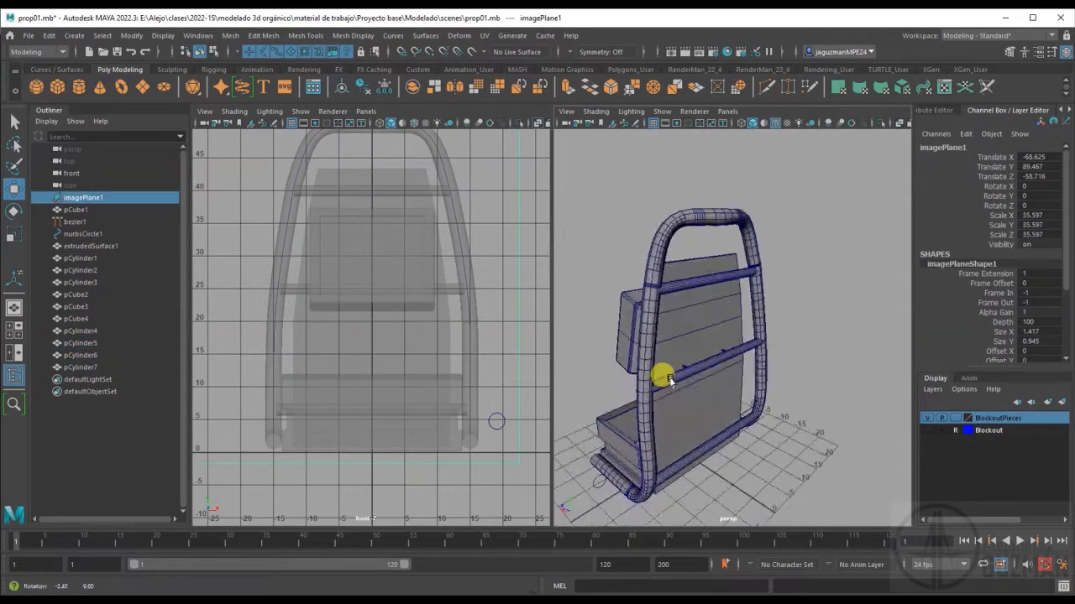
# Spread the middle crossbar's pins outward, duplicate the pair and move the copies down to the lowest crossbar.
pyautogui.scroll(5, 671, 370)
pyautogui.click(719, 361)
pyautogui.moveTo(401, 289); pyautogui.dragTo(368, 289)
pyautogui.keyDown('shift'); pyautogui.click(749, 345); pyautogui.keyUp('shift')
pyautogui.hotkey('ctrl', 'd')
pyautogui.moveTo(304, 234); pyautogui.dragTo(304, 353)
# Select the lower pins and adjust their position so they join the crossbar to the panel, and clear the selection.
pyautogui.keyDown('alt'); pyautogui.moveTo(655, 337); pyautogui.dragTo(732, 369); pyautogui.keyUp('alt')
pyautogui.moveTo(663, 347); pyautogui.dragTo(593, 403)
pyautogui.click(748, 296)
pyautogui.click(753, 292)
pyautogui.keyDown('alt'); pyautogui.moveTo(748, 297); pyautogui.dragTo(739, 252); pyautogui.keyUp('alt')
pyautogui.keyDown('shift'); pyautogui.click(643, 257); pyautogui.keyUp('shift')
pyautogui.moveTo(685, 306); pyautogui.dragTo(690, 305)
pyautogui.keyDown('alt'); pyautogui.moveTo(690, 306); pyautogui.dragTo(762, 277); pyautogui.keyUp('alt')
pyautogui.scroll(-5, 848, 287)
pyautogui.click(874, 280)
# Create a polygon cylinder of radius 5 and height about 5.15 on the grid in front of the base box.
pyautogui.keyDown('shift'); pyautogui.moveTo(762, 420); pyautogui.dragTo(802, 463, button='right'); pyautogui.keyUp('shift')
pyautogui.moveTo(801, 462); pyautogui.dragTo(817, 463)
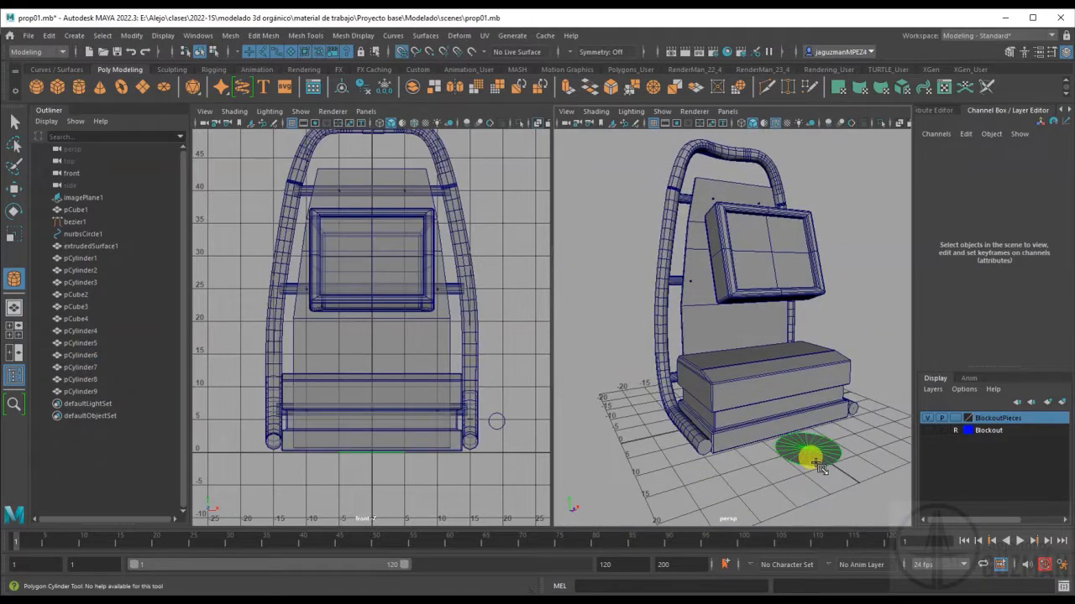
pyautogui.moveTo(817, 409); pyautogui.dragTo(821, 408)
# Move the cylinder onto the top of the base box beneath the tilted box, at Y 14.568 and Z 1.424.
pyautogui.press('w')
pyautogui.moveTo(369, 380); pyautogui.dragTo(364, 293)
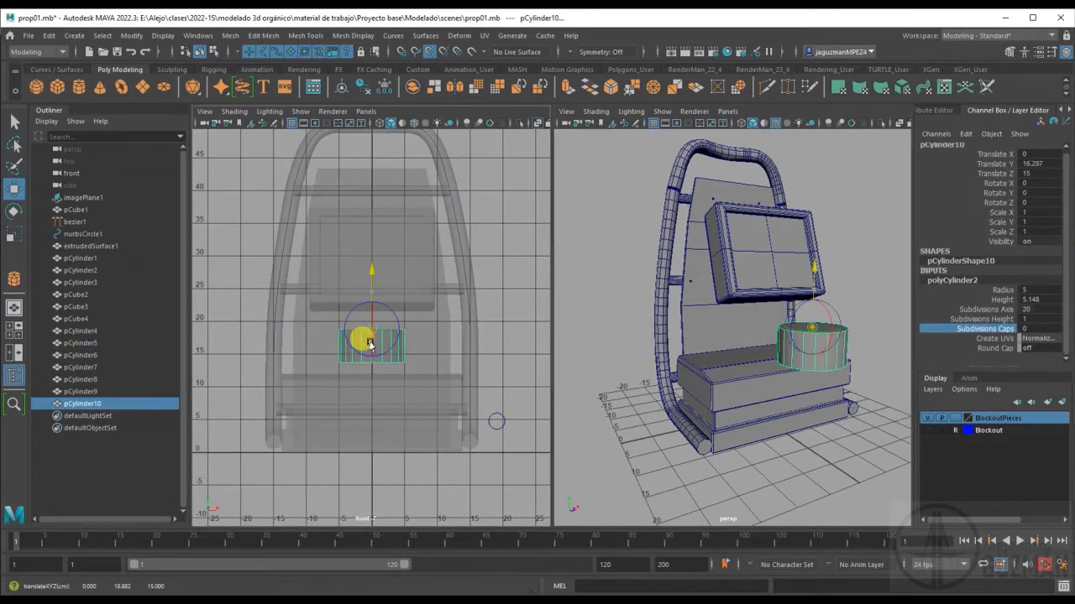
pyautogui.moveTo(370, 344); pyautogui.dragTo(371, 366)
pyautogui.keyDown('alt'); pyautogui.moveTo(564, 376); pyautogui.dragTo(583, 389); pyautogui.keyUp('alt')
pyautogui.moveTo(372, 308); pyautogui.dragTo(458, 376)
pyautogui.moveTo(876, 389); pyautogui.dragTo(759, 328)
pyautogui.keyDown('alt'); pyautogui.moveTo(739, 315); pyautogui.dragTo(677, 304); pyautogui.keyUp('alt')
# Scale the cylinder to 0.608 in X and Z and increase its height subdivisions.
pyautogui.press('r')
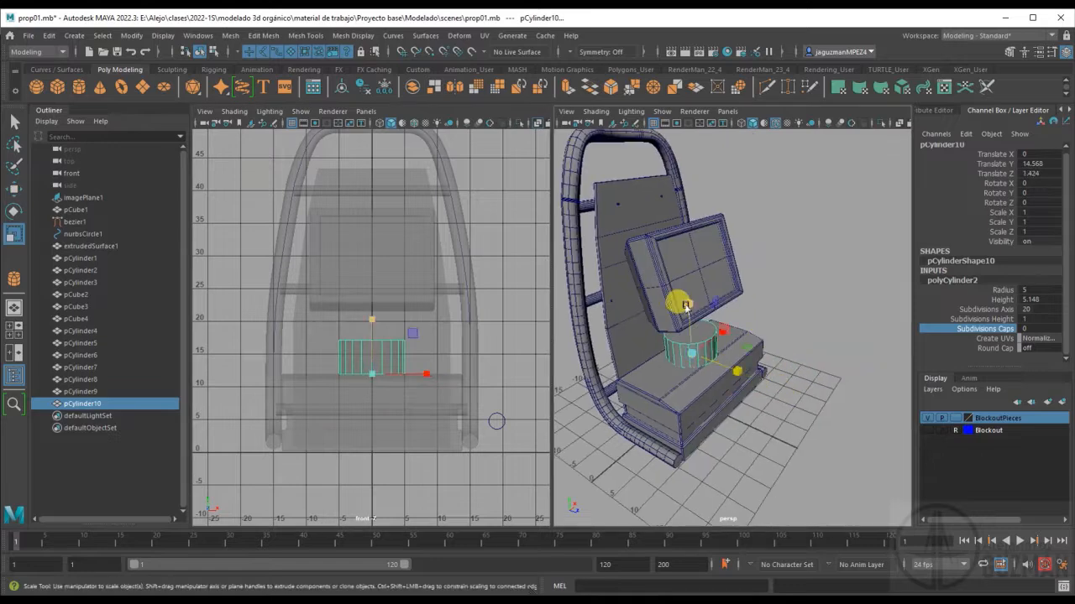
pyautogui.keyDown('alt'); pyautogui.moveTo(755, 340); pyautogui.dragTo(688, 331); pyautogui.keyUp('alt')
pyautogui.click(999, 319)
pyautogui.moveTo(755, 361); pyautogui.dragTo(781, 361, button='middle')
# Select the cylinder's top face and narrow it with soft selection so the body tapers upward.
pyautogui.moveTo(683, 317); pyautogui.dragTo(688, 360, button='right')
pyautogui.click(684, 357)
pyautogui.hotkey('ctrl', 'z')
pyautogui.press('b')
pyautogui.moveTo(746, 363); pyautogui.dragTo(650, 361)
pyautogui.keyDown('alt'); pyautogui.moveTo(672, 353); pyautogui.dragTo(722, 349); pyautogui.keyUp('alt')
# Extrude the tapered cylinder's top face upward into a subdivided neck reaching the tilted box, and return to object mode.
pyautogui.click(568, 87)
pyautogui.moveTo(688, 315); pyautogui.dragTo(698, 390)
pyautogui.click(697, 249)
pyautogui.hotkey('ctrl', 'z')
pyautogui.click(771, 338)
pyautogui.moveTo(699, 388); pyautogui.dragTo(743, 359, button='right')
pyautogui.press('q')
# Apply a nonlinear Bend deformer to the tapered support and set its curvature to 44.691.
pyautogui.click(459, 36)
pyautogui.moveTo(483, 256)
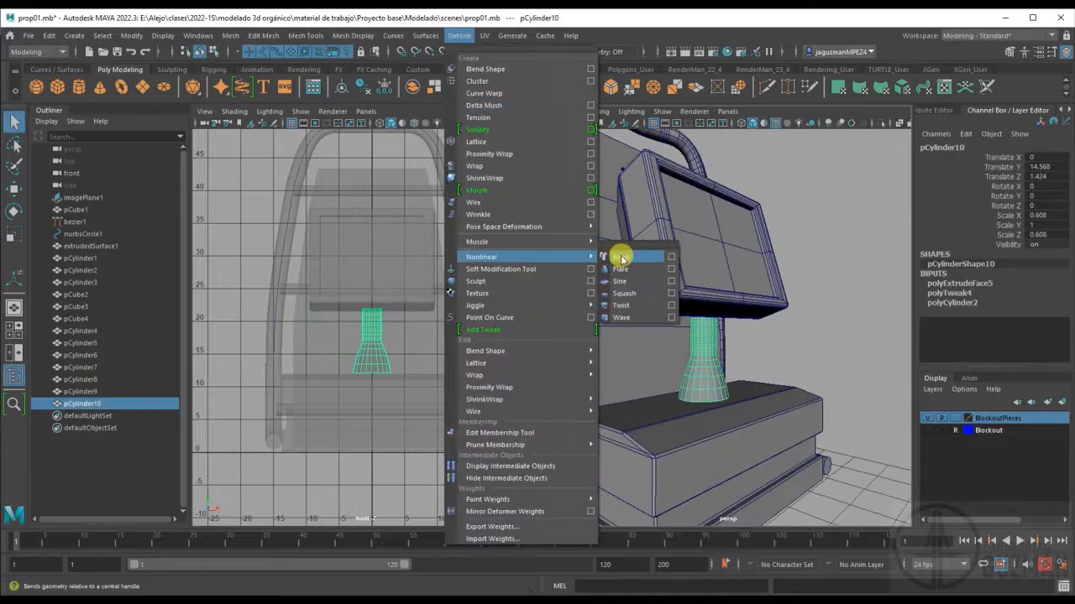
pyautogui.click(618, 255)
pyautogui.click(712, 359)
pyautogui.keyDown('alt'); pyautogui.moveTo(713, 361); pyautogui.dragTo(759, 345); pyautogui.keyUp('alt')
pyautogui.click(938, 285)
pyautogui.click(997, 302)
pyautogui.moveTo(826, 302); pyautogui.dragTo(869, 304, button='middle')
pyautogui.keyDown('alt'); pyautogui.moveTo(848, 332); pyautogui.dragTo(787, 337); pyautogui.keyUp('alt')
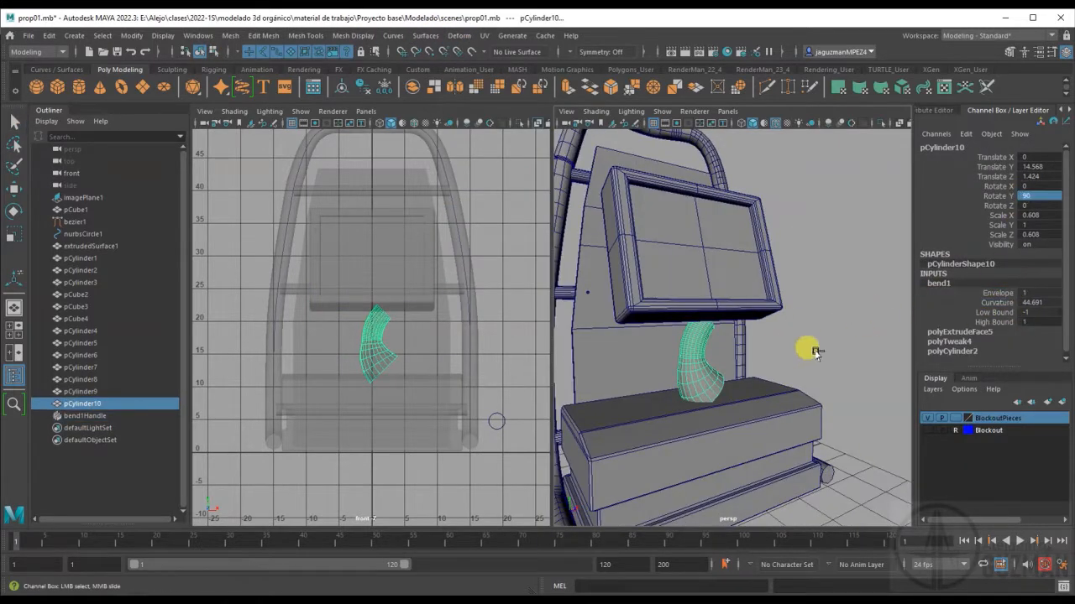
# Set the bend's low bound to 0 so only the upper part of the support curves.
pyautogui.moveTo(703, 416); pyautogui.dragTo(693, 420)
pyautogui.hotkey('ctrl', 'z')
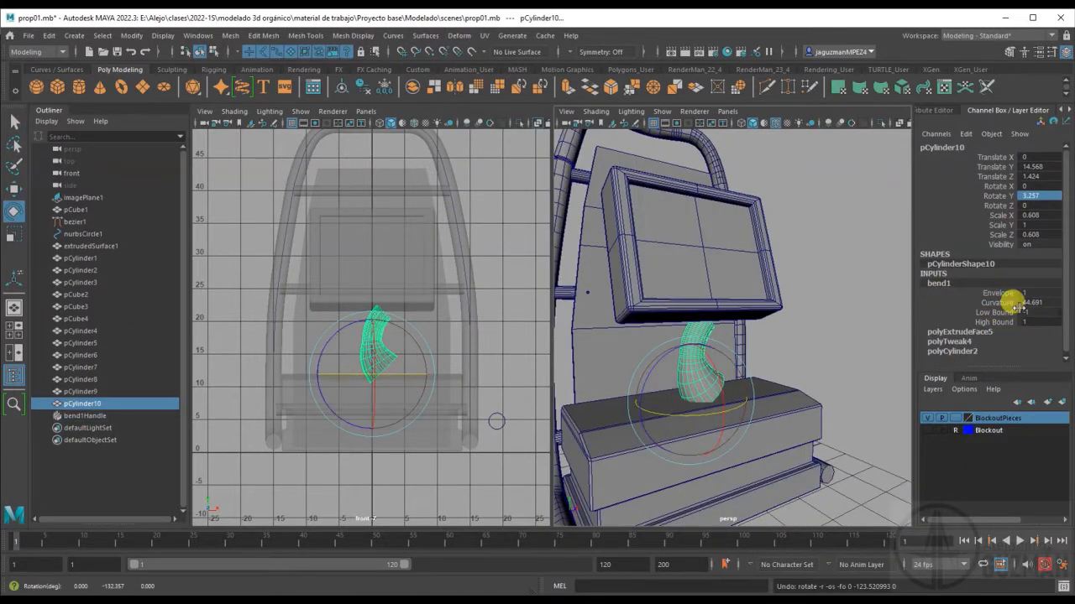
pyautogui.moveTo(802, 326); pyautogui.dragTo(842, 325, button='middle')
pyautogui.keyDown('alt'); pyautogui.moveTo(839, 336); pyautogui.dragTo(769, 334); pyautogui.keyUp('alt')
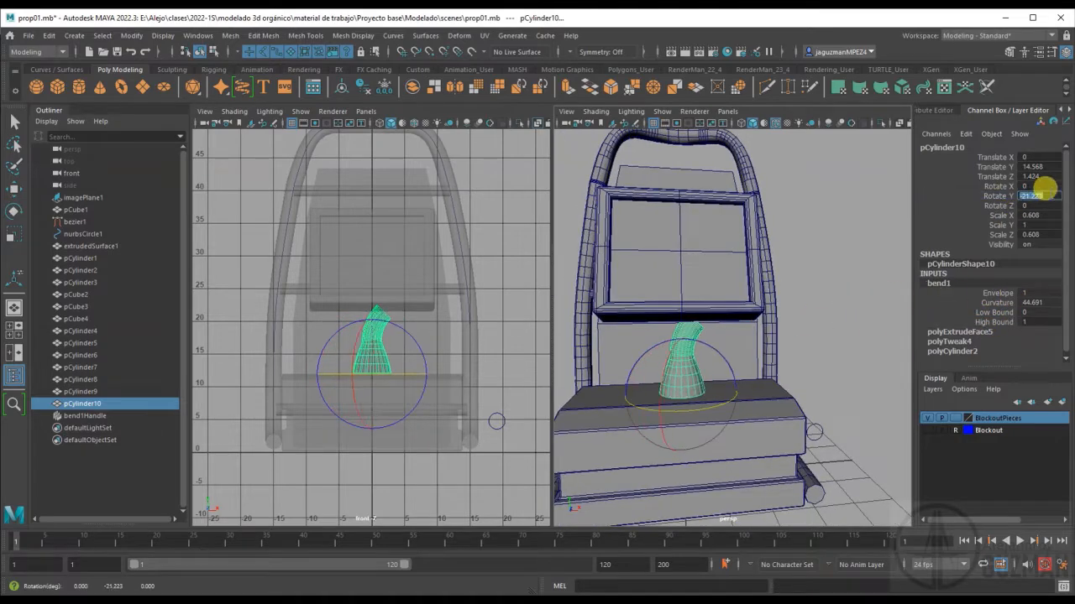
# Set the bent support's Y rotation to -90 and move it to Z -0.43 beneath the tilted box.
pyautogui.keyDown('alt'); pyautogui.moveTo(679, 361); pyautogui.dragTo(607, 408); pyautogui.keyUp('alt')
pyautogui.click(750, 334)
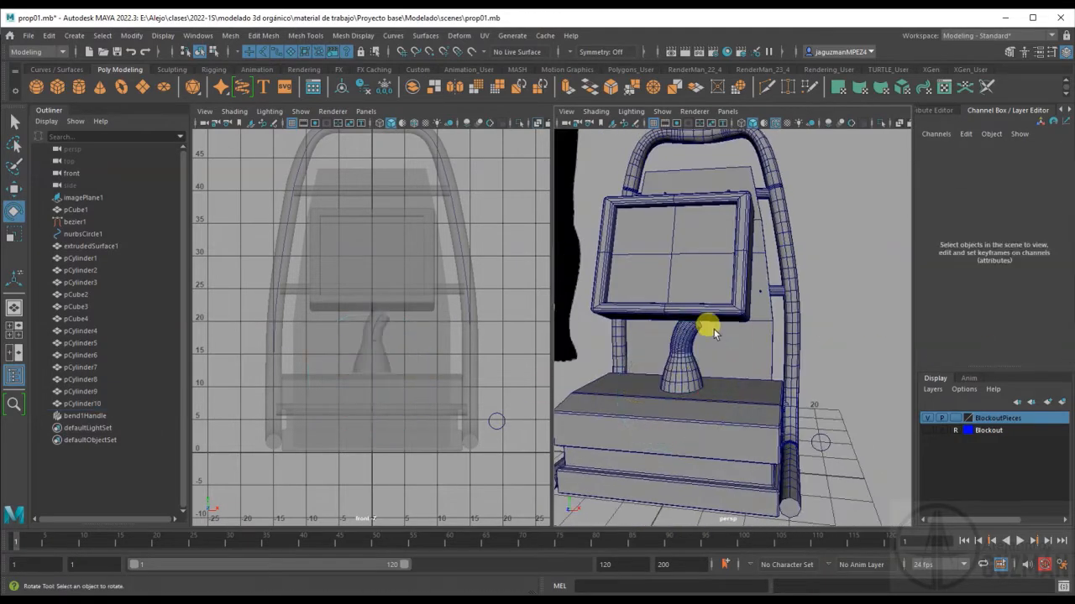
pyautogui.click(707, 401)
pyautogui.write('90')
pyautogui.press('Return')
pyautogui.click(1044, 196)
pyautogui.write('-90')
pyautogui.press('Return')
pyautogui.press('w')
pyautogui.moveTo(653, 383); pyautogui.dragTo(700, 362)
# Create a polygon sphere at the top of the bent support and raise it into place as a ball joint beneath the tilted box.
pyautogui.click(36, 86)
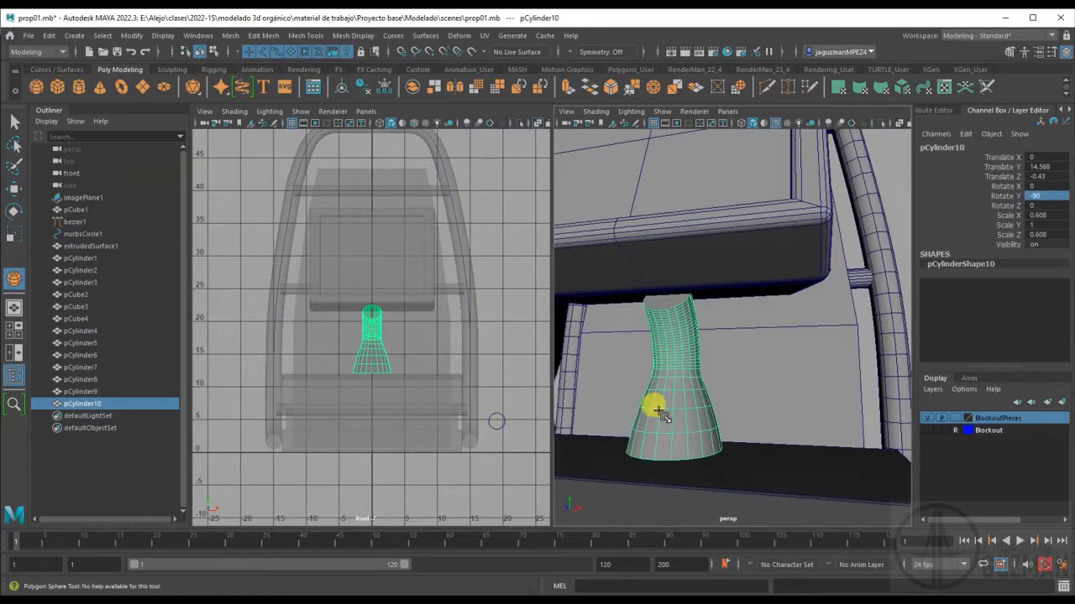
pyautogui.moveTo(659, 410); pyautogui.dragTo(669, 403)
pyautogui.press('w')
pyautogui.moveTo(371, 295); pyautogui.dragTo(372, 249)
pyautogui.keyDown('alt'); pyautogui.moveTo(390, 327); pyautogui.dragTo(398, 334); pyautogui.keyUp('alt')
pyautogui.keyDown('alt'); pyautogui.moveTo(748, 366); pyautogui.dragTo(650, 336); pyautogui.keyUp('alt')
pyautogui.moveTo(678, 230); pyautogui.dragTo(678, 217)
# Extrude the ring of faces around the top of the bent support outward by 0.345 to form a collar below the ball.
pyautogui.click(729, 317)
pyautogui.moveTo(728, 317); pyautogui.dragTo(729, 348, button='right')
pyautogui.click(684, 314)
pyautogui.keyDown('shift'); pyautogui.doubleClick(684, 314); pyautogui.keyUp('shift')
pyautogui.keyDown('alt'); pyautogui.moveTo(684, 314); pyautogui.dragTo(709, 341); pyautogui.keyUp('alt')
pyautogui.hotkey('ctrl', 'e')
pyautogui.hotkey('ctrl', 'z')
pyautogui.hotkey('ctrl', 'z')
pyautogui.hotkey('ctrl', 'z')
pyautogui.hotkey('ctrl', 'z')
pyautogui.hotkey('ctrl', 'z')
pyautogui.hotkey('ctrl', 'z')
pyautogui.hotkey('ctrl', 'z')
pyautogui.hotkey('ctrl', 'z')
pyautogui.hotkey('ctrl', 'z')
pyautogui.hotkey('ctrl', 'z')
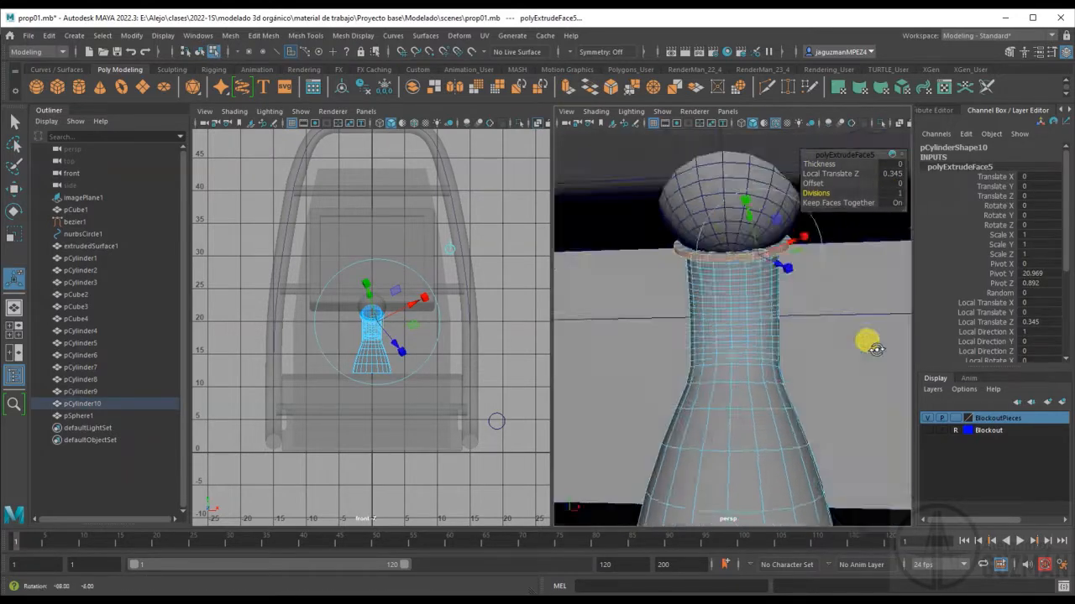
# Extrude the bottom ring of faces on the support outward by 0.606 with 2 divisions as a base flange, and return to object mode.
pyautogui.hotkey('ctrl', 'z')
pyautogui.hotkey('ctrl', 'z')
pyautogui.hotkey('ctrl', 'z')
pyautogui.hotkey('ctrl', 'z')
pyautogui.hotkey('ctrl', 'z')
pyautogui.hotkey('ctrl', 'z')
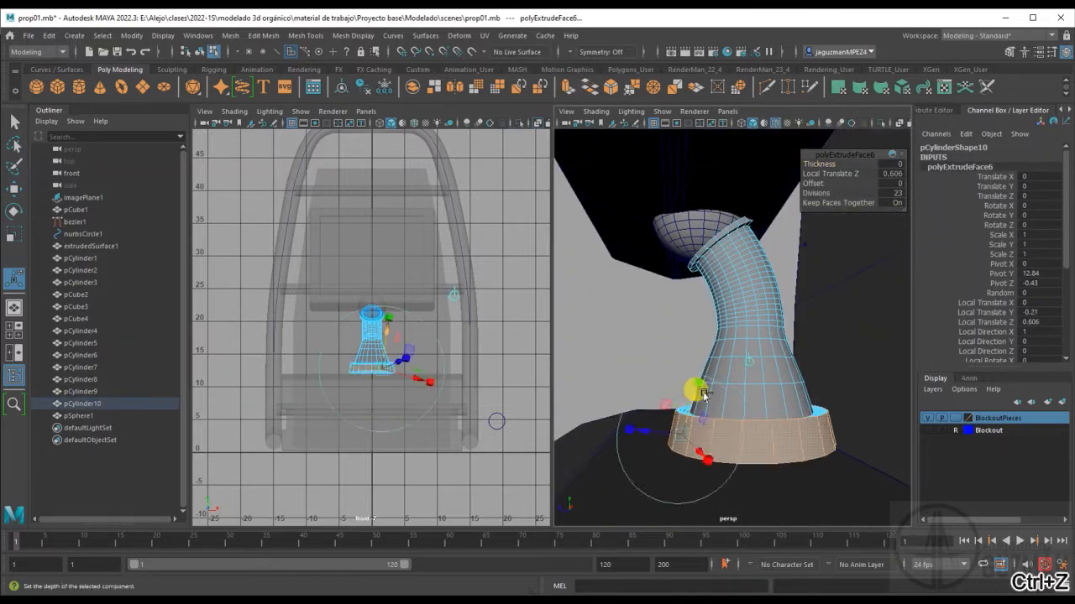
pyautogui.hotkey('ctrl', 'z')
pyautogui.hotkey('ctrl', 'z')
pyautogui.hotkey('ctrl', 'z')
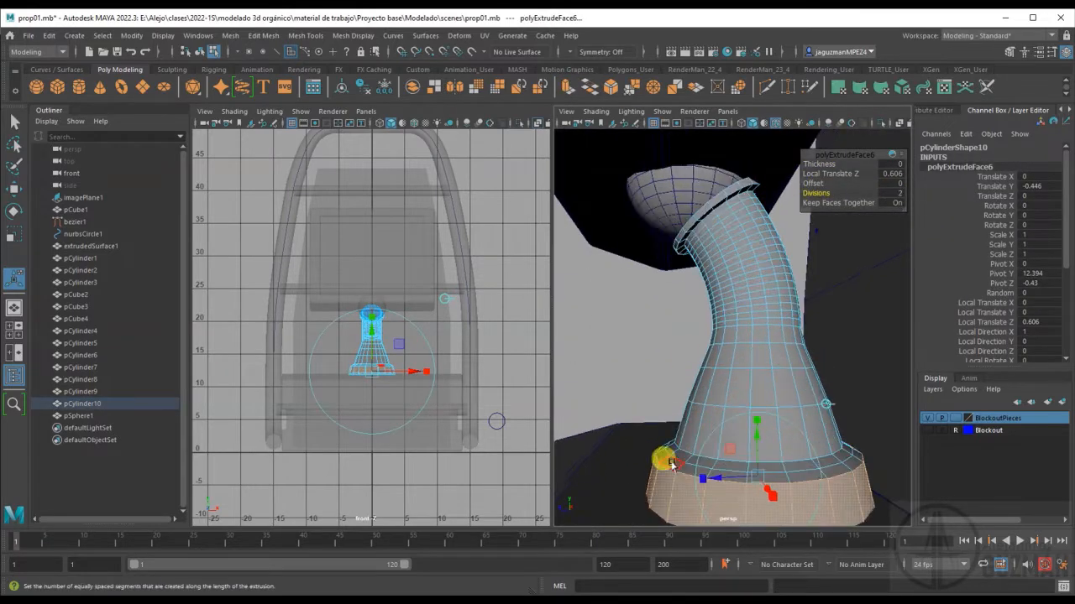
pyautogui.scroll(-5, 752, 394)
pyautogui.moveTo(744, 305); pyautogui.dragTo(774, 286, button='right')
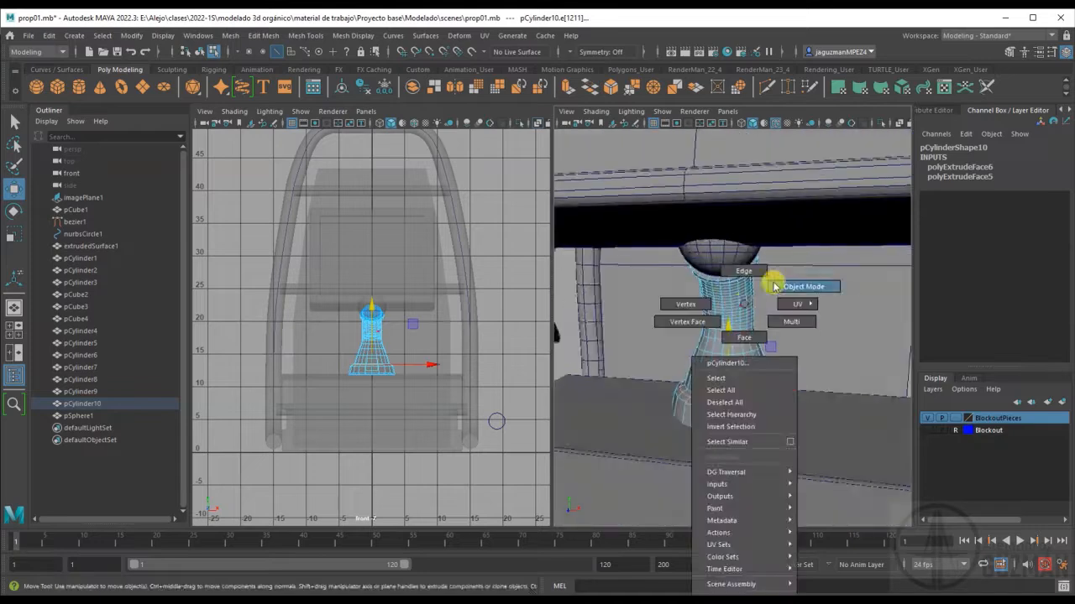
pyautogui.click(653, 362)
# Create a cylinder in front of the base box, about 1.6 in radius and 6.2 high, and adjust its height subdivisions.
pyautogui.keyDown('alt'); pyautogui.moveTo(653, 370); pyautogui.dragTo(756, 403); pyautogui.keyUp('alt')
pyautogui.click(79, 88)
pyautogui.moveTo(663, 395)
pyautogui.keyDown('alt'); pyautogui.mouseDown()
pyautogui.moveTo(727, 395)
pyautogui.moveTo(739, 427)
pyautogui.mouseUp(); pyautogui.keyUp('alt')
pyautogui.press('w')
pyautogui.moveTo(739, 426); pyautogui.dragTo(719, 299)
pyautogui.click(982, 322)
pyautogui.moveTo(717, 386); pyautogui.dragTo(888, 392, button='middle')
pyautogui.keyDown('alt'); pyautogui.moveTo(728, 374); pyautogui.dragTo(712, 372); pyautogui.keyUp('alt')
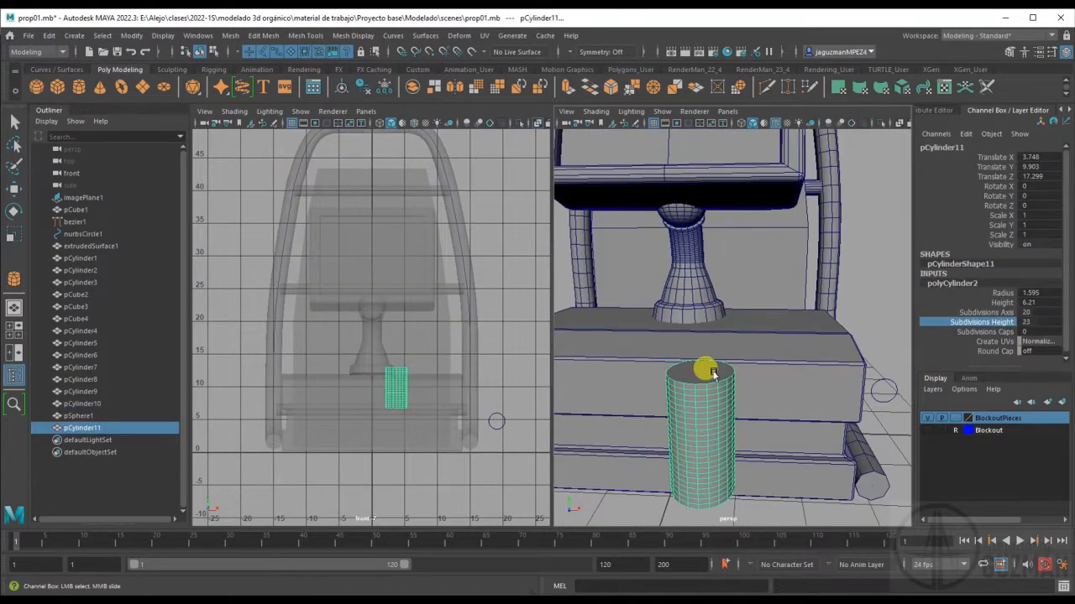
pyautogui.moveTo(763, 377); pyautogui.dragTo(738, 377, button='middle')
# Bevel the top and bottom rim edge loops of the new cylinder into rounded edges, and return to object mode.
pyautogui.press('w')
pyautogui.moveTo(767, 394); pyautogui.dragTo(791, 411, button='right')
pyautogui.click(781, 382)
pyautogui.keyDown('alt'); pyautogui.moveTo(799, 455); pyautogui.dragTo(785, 269); pyautogui.keyUp('alt')
pyautogui.keyDown('shift'); pyautogui.click(776, 255); pyautogui.keyUp('shift')
pyautogui.keyDown('ctrl'); pyautogui.moveTo(776, 256); pyautogui.dragTo(865, 290, button='right'); pyautogui.keyUp('ctrl')
pyautogui.keyDown('alt'); pyautogui.moveTo(807, 159); pyautogui.dragTo(807, 284); pyautogui.keyUp('alt')
pyautogui.click(731, 420)
pyautogui.scroll(3, 750, 430)
pyautogui.moveTo(785, 316); pyautogui.dragTo(744, 319, button='right')
pyautogui.moveTo(709, 269); pyautogui.dragTo(852, 323)
pyautogui.keyDown('alt'); pyautogui.moveTo(802, 495); pyautogui.dragTo(808, 464); pyautogui.keyUp('alt')
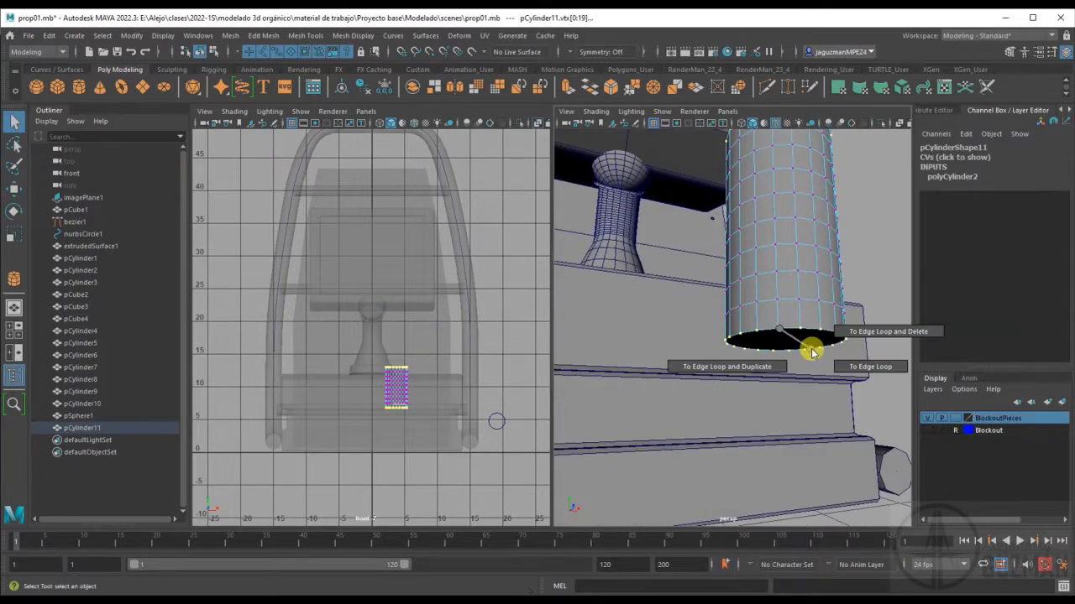
pyautogui.keyDown('ctrl'); pyautogui.moveTo(785, 278); pyautogui.dragTo(785, 273, button='right'); pyautogui.keyUp('ctrl')
pyautogui.scroll(-8, 750, 389)
pyautogui.scroll(4, 749, 388)
pyautogui.scroll(5, 520, 424)
pyautogui.keyDown('alt'); pyautogui.moveTo(485, 496); pyautogui.dragTo(452, 443, button='middle'); pyautogui.keyUp('alt')
pyautogui.keyDown('alt'); pyautogui.click(334, 399); pyautogui.keyUp('alt')
pyautogui.moveTo(344, 391)
pyautogui.keyDown('ctrl'); pyautogui.mouseDown()
pyautogui.moveTo(445, 466)
pyautogui.moveTo(337, 378)
pyautogui.mouseUp(); pyautogui.keyUp('ctrl')
pyautogui.scroll(4, 702, 353)
pyautogui.hotkey('ctrl', 'b')
pyautogui.keyDown('alt'); pyautogui.moveTo(703, 336); pyautogui.dragTo(710, 356); pyautogui.keyUp('alt')
pyautogui.moveTo(819, 174); pyautogui.dragTo(832, 174)
pyautogui.keyDown('alt'); pyautogui.moveTo(713, 334); pyautogui.dragTo(686, 364); pyautogui.keyUp('alt')
pyautogui.moveTo(820, 174); pyautogui.dragTo(832, 174)
pyautogui.keyDown('alt'); pyautogui.moveTo(685, 364); pyautogui.dragTo(638, 319); pyautogui.keyUp('alt')
pyautogui.press('q')
pyautogui.moveTo(663, 277); pyautogui.dragTo(705, 243, button='right')
# Apply a nonlinear Squash deformer to the rounded cylinder and adjust its high bound to shape the body.
pyautogui.keyDown('alt'); pyautogui.moveTo(663, 277); pyautogui.dragTo(707, 411, button='middle'); pyautogui.keyUp('alt')
pyautogui.click(459, 36)
pyautogui.moveTo(511, 257)
pyautogui.click(631, 294)
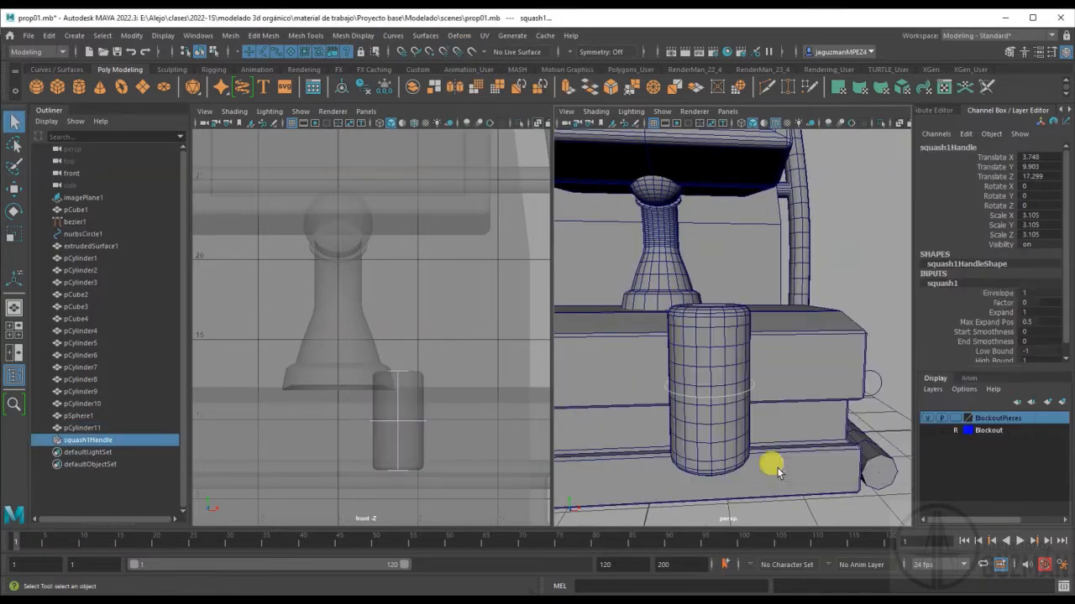
pyautogui.click(993, 361)
pyautogui.moveTo(890, 359); pyautogui.dragTo(831, 353, button='middle')
pyautogui.click(993, 358)
pyautogui.keyDown('alt'); pyautogui.moveTo(806, 361); pyautogui.dragTo(747, 407); pyautogui.keyUp('alt')
# Reshape the cylinder's top faces by moving and scaling them with soft selection, reducing the falloff radius.
pyautogui.press('q')
pyautogui.moveTo(720, 403); pyautogui.dragTo(720, 453, button='right')
pyautogui.click(705, 347)
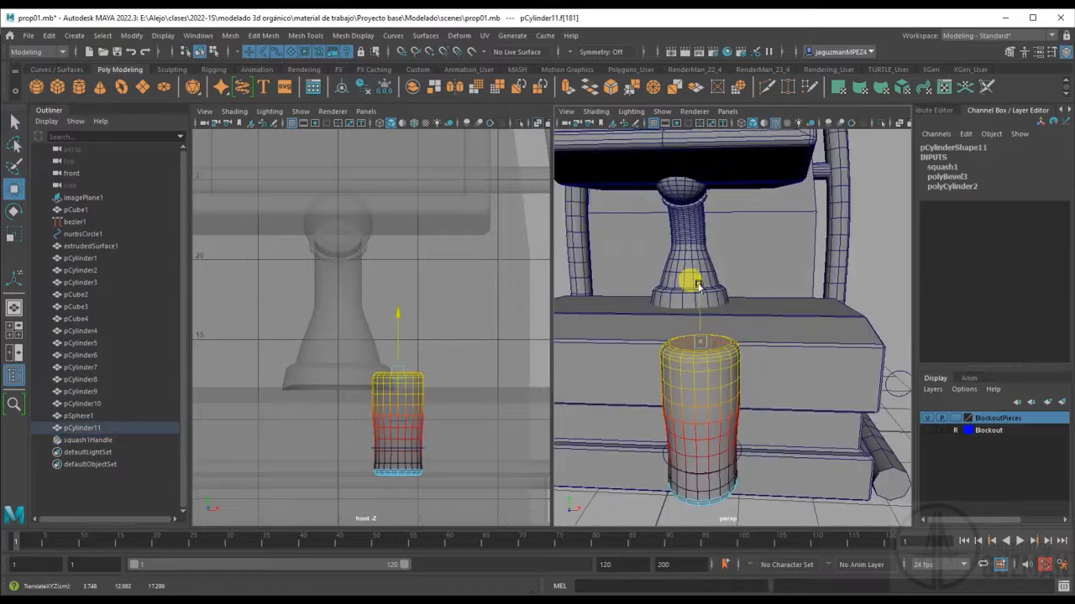
pyautogui.click(1051, 52)
pyautogui.click(831, 379)
pyautogui.moveTo(937, 421); pyautogui.dragTo(924, 423)
pyautogui.press('r')
pyautogui.click(837, 374)
pyautogui.press('w')
pyautogui.moveTo(613, 285); pyautogui.dragTo(607, 277)
# Shrink the cylinder's bottom face and extrude it downward into a narrower neck, completing the handle shape.
pyautogui.keyDown('alt'); pyautogui.moveTo(617, 432); pyautogui.dragTo(619, 356); pyautogui.keyUp('alt')
pyautogui.click(636, 306)
pyautogui.moveTo(634, 256); pyautogui.dragTo(634, 273)
pyautogui.press('r')
pyautogui.keyDown('alt'); pyautogui.moveTo(618, 325); pyautogui.dragTo(644, 294); pyautogui.keyUp('alt')
pyautogui.click(589, 88)
pyautogui.moveTo(634, 285); pyautogui.dragTo(635, 325)
pyautogui.click(766, 194)
pyautogui.keyDown('alt'); pyautogui.moveTo(655, 197); pyautogui.dragTo(651, 242); pyautogui.keyUp('alt')
# Return to object mode, delete the handle's construction history, and move its pivot to the bottom of the neck.
pyautogui.moveTo(651, 243); pyautogui.dragTo(697, 227, button='right')
pyautogui.click(383, 91)
pyautogui.press('w')
pyautogui.keyDown('alt'); pyautogui.moveTo(607, 364); pyautogui.dragTo(642, 395); pyautogui.keyUp('alt')
pyautogui.keyDown('alt'); pyautogui.moveTo(386, 405); pyautogui.dragTo(418, 331, button='middle'); pyautogui.keyUp('alt')
pyautogui.press('d')
pyautogui.moveTo(393, 285); pyautogui.dragTo(395, 350)
# Raise the handle and place it on top of the base box beside the bent support.
pyautogui.moveTo(395, 351); pyautogui.dragTo(392, 275)
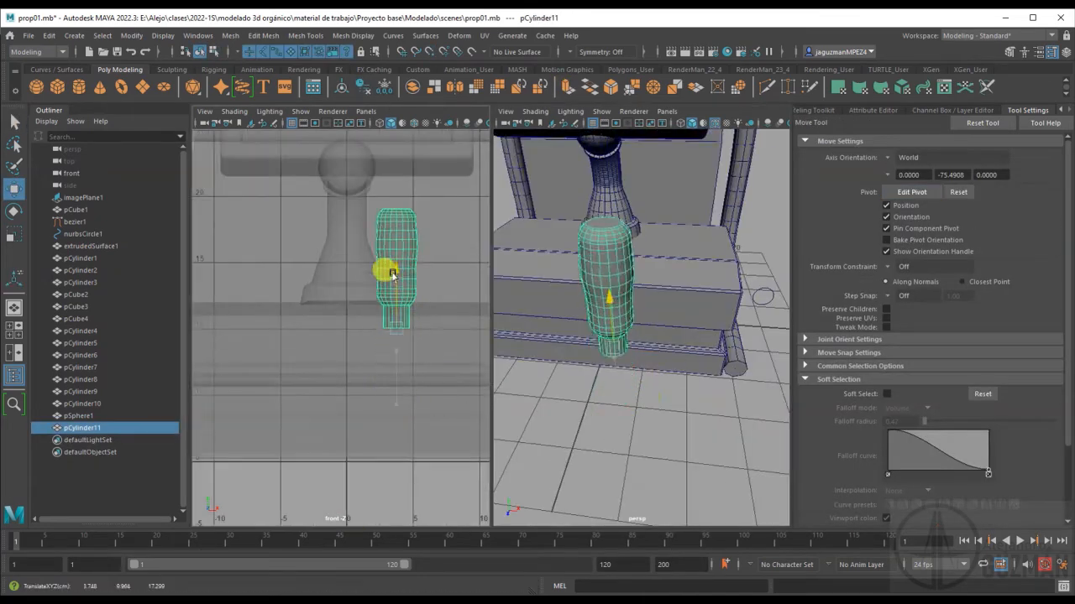
pyautogui.keyDown('alt'); pyautogui.moveTo(387, 310); pyautogui.dragTo(411, 332, button='middle'); pyautogui.keyUp('alt')
pyautogui.keyDown('alt'); pyautogui.moveTo(682, 298); pyautogui.dragTo(654, 323); pyautogui.keyUp('alt')
pyautogui.moveTo(583, 336); pyautogui.dragTo(704, 273)
pyautogui.keyDown('alt'); pyautogui.moveTo(645, 287); pyautogui.dragTo(696, 269); pyautogui.keyUp('alt')
# Duplicate the handle, scaling and placing copies on the base box on both sides of the bent support.
pyautogui.hotkey('ctrl', 'd')
pyautogui.press('r')
pyautogui.click(714, 307)
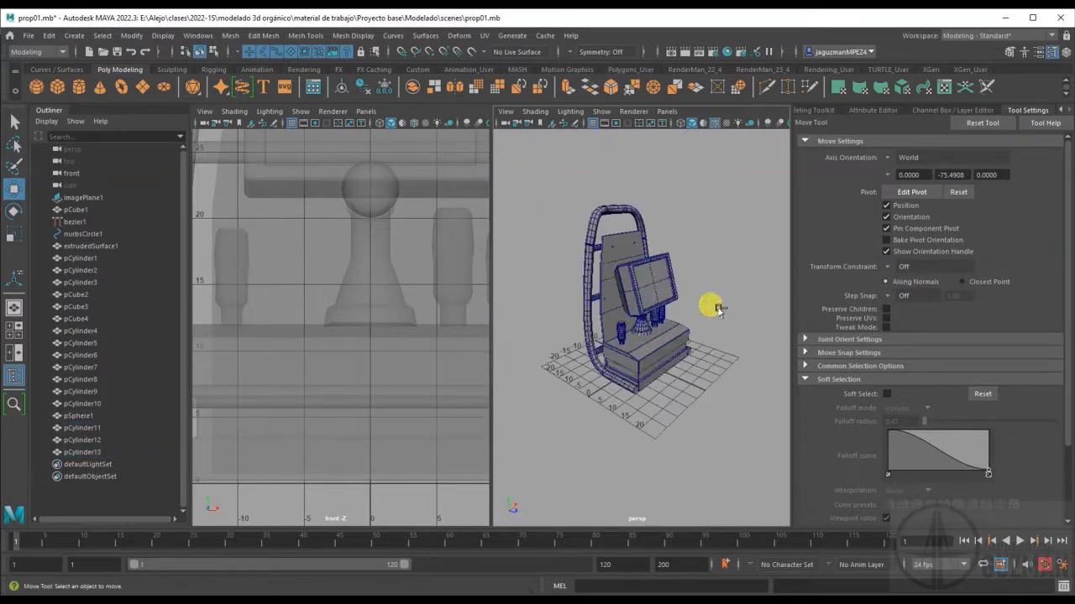
# Duplicate the handle as a smaller one on one side of the support, and place a copy of the small handle on the other side.
pyautogui.click(543, 326)
pyautogui.hotkey('ctrl', 'd')
pyautogui.press('r')
pyautogui.moveTo(579, 375); pyautogui.dragTo(542, 389)
pyautogui.hotkey('ctrl', 'd')
pyautogui.press('w')
pyautogui.moveTo(614, 365); pyautogui.dragTo(740, 330)
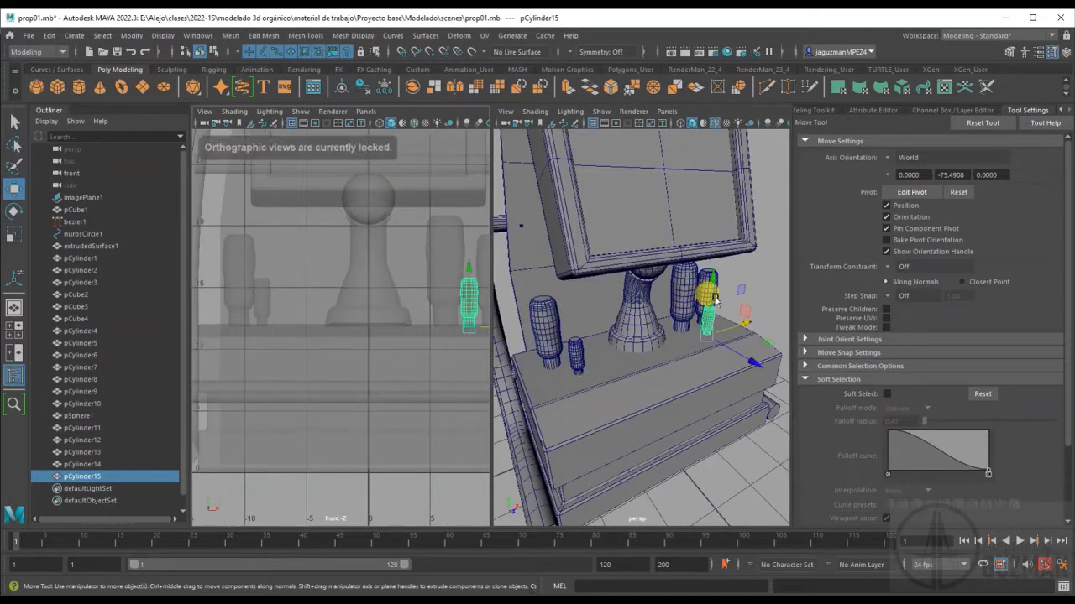
pyautogui.click(974, 417)
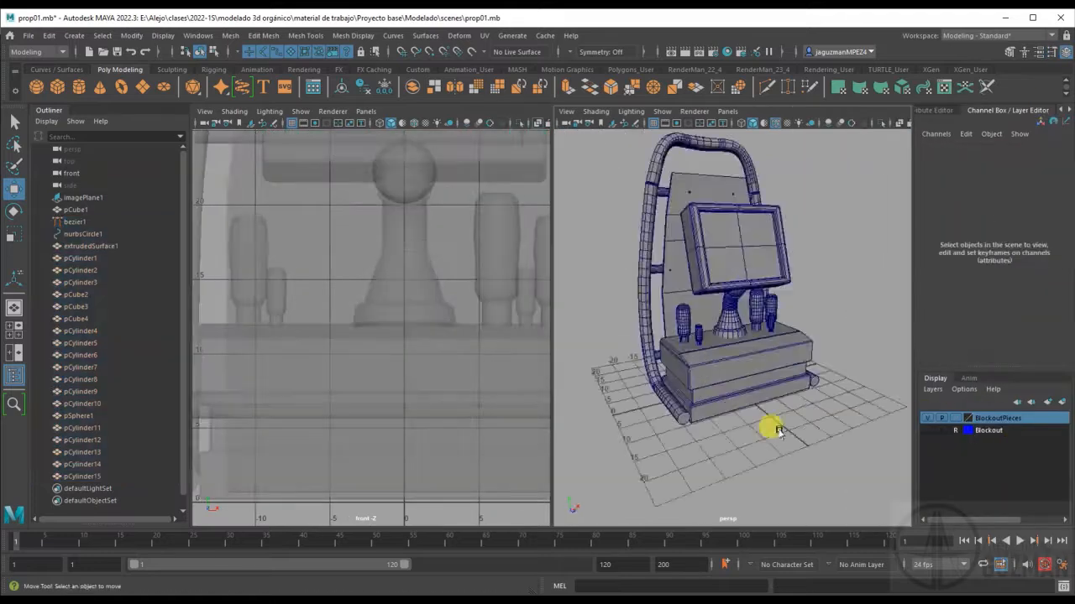
pyautogui.keyDown('alt'); pyautogui.moveTo(768, 432); pyautogui.dragTo(679, 468); pyautogui.keyUp('alt')
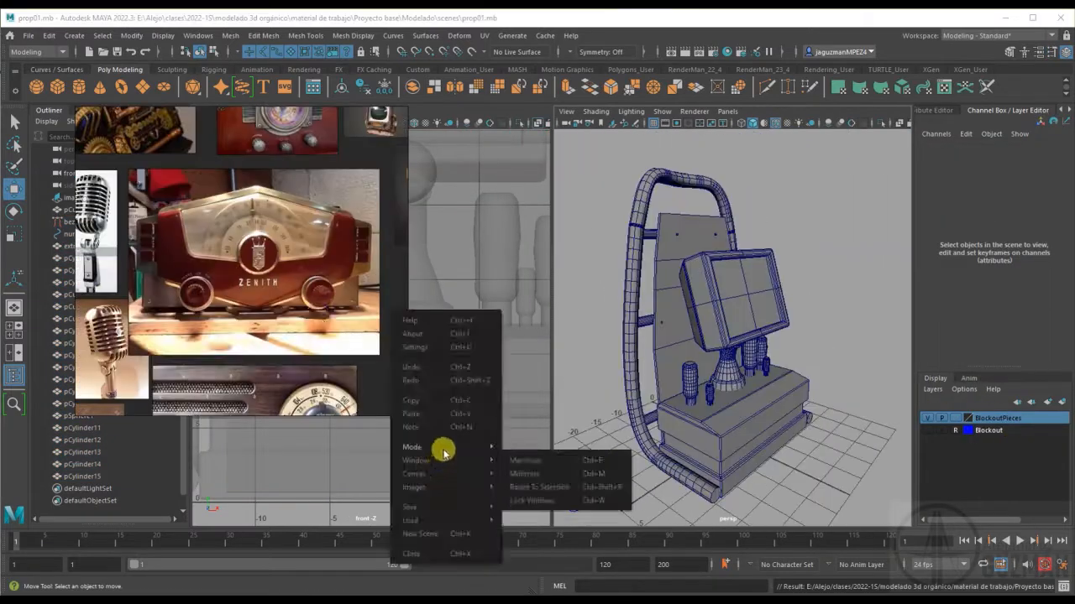
# Arrange the floating reference board with the Zenith radio photo beside the prop, clear of the modelling shelf.
pyautogui.click(406, 366)
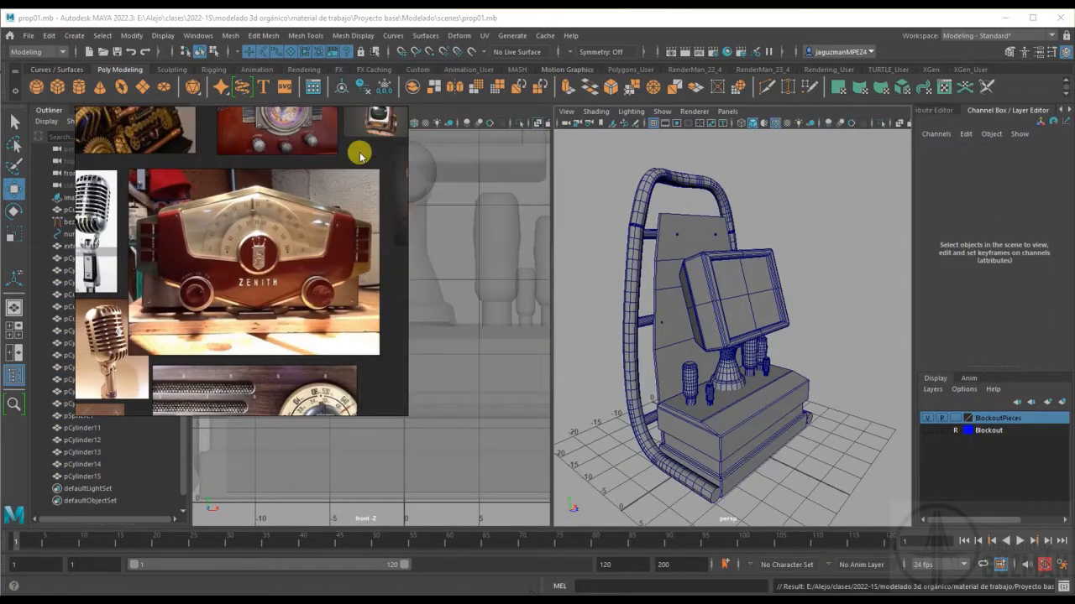
pyautogui.moveTo(360, 154); pyautogui.dragTo(352, 152, button='middle')
pyautogui.moveTo(352, 152); pyautogui.dragTo(333, 127, button='right')
pyautogui.scroll(3, 743, 353)
pyautogui.keyDown('alt'); pyautogui.moveTo(743, 357); pyautogui.dragTo(707, 382); pyautogui.keyUp('alt')
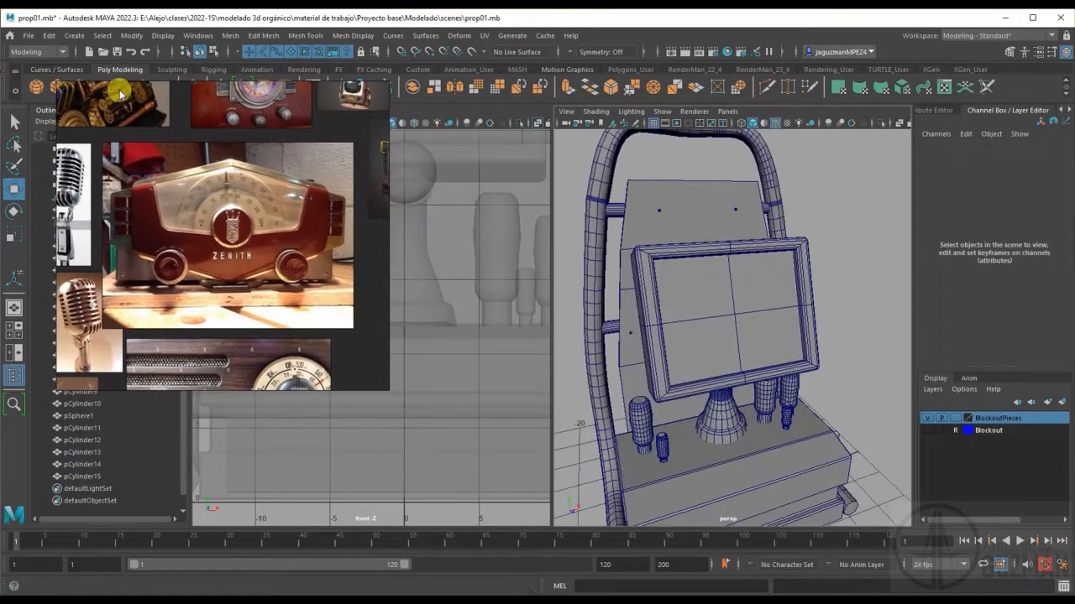
pyautogui.moveTo(352, 129); pyautogui.dragTo(336, 224, button='right')
# Create a large box and position it at Y 34.523 and Z -0.755 around the upper part of the frame.
pyautogui.click(58, 87)
pyautogui.scroll(-6, 714, 387)
pyautogui.keyDown('alt'); pyautogui.moveTo(696, 412); pyautogui.dragTo(773, 438); pyautogui.keyUp('alt')
pyautogui.hotkey('ctrl', 'z')
pyautogui.press('g')
pyautogui.keyDown('alt'); pyautogui.moveTo(643, 424); pyautogui.dragTo(810, 437); pyautogui.keyUp('alt')
pyautogui.moveTo(810, 437); pyautogui.dragTo(752, 403)
pyautogui.press('w')
pyautogui.moveTo(732, 444); pyautogui.dragTo(727, 406)
pyautogui.moveTo(724, 328)
pyautogui.mouseDown()
pyautogui.moveTo(713, 251)
pyautogui.moveTo(764, 332)
pyautogui.mouseUp()
# Turn on X-Ray shading in the perspective view and check the large box against the frame and tilted box.
pyautogui.scroll(4, 739, 336)
pyautogui.click(597, 111)
pyautogui.click(617, 233)
pyautogui.moveTo(766, 388)
pyautogui.keyDown('alt'); pyautogui.mouseDown()
pyautogui.moveTo(740, 396)
pyautogui.moveTo(832, 338)
pyautogui.moveTo(800, 302)
pyautogui.mouseUp(); pyautogui.keyUp('alt')
pyautogui.moveTo(791, 304)
pyautogui.keyDown('alt'); pyautogui.mouseDown()
pyautogui.moveTo(701, 329)
pyautogui.moveTo(784, 292)
pyautogui.mouseUp(); pyautogui.keyUp('alt')
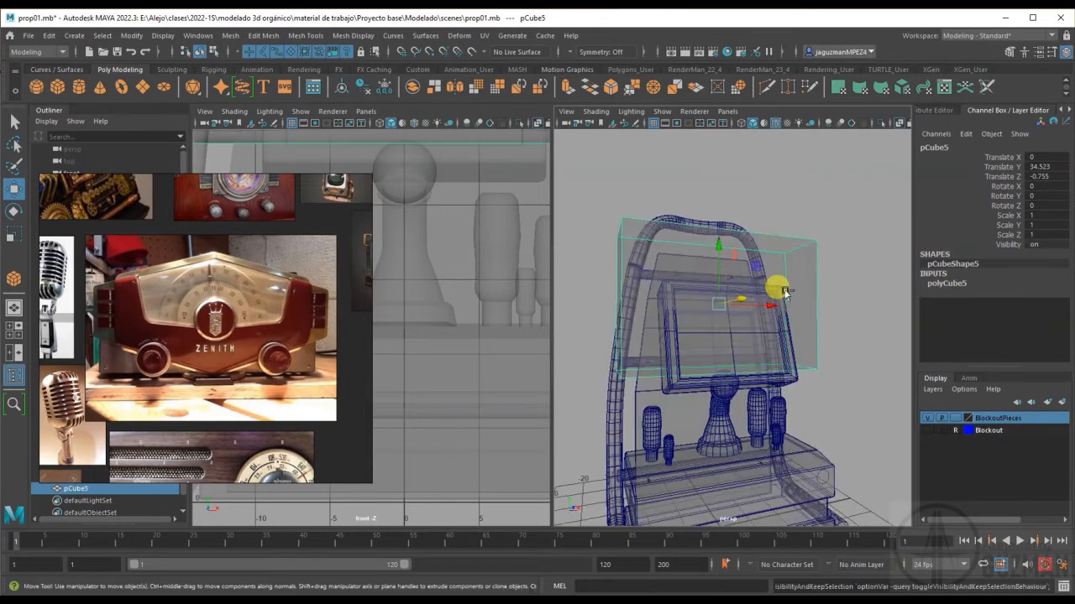
# Reposition the floating reference board beside the perspective view, keeping the Zenith radio photo in sight.
pyautogui.hotkey('ctrl', 'h')
pyautogui.hotkey('ctrl', 'h')
pyautogui.press('h')
pyautogui.moveTo(160, 199); pyautogui.dragTo(324, 187, button='right')
pyautogui.click(80, 476)
pyautogui.press('h')
pyautogui.moveTo(495, 215); pyautogui.dragTo(393, 215, button='right')
# Split the large box into two segments across its width and raise the top middle edge into a shallow peak.
pyautogui.keyDown('alt'); pyautogui.moveTo(745, 313); pyautogui.dragTo(769, 311); pyautogui.keyUp('alt')
pyautogui.click(947, 284)
pyautogui.click(974, 321)
pyautogui.moveTo(781, 323); pyautogui.dragTo(798, 323, button='middle')
pyautogui.keyDown('alt'); pyautogui.moveTo(797, 323); pyautogui.dragTo(763, 322); pyautogui.keyUp('alt')
pyautogui.click(710, 265)
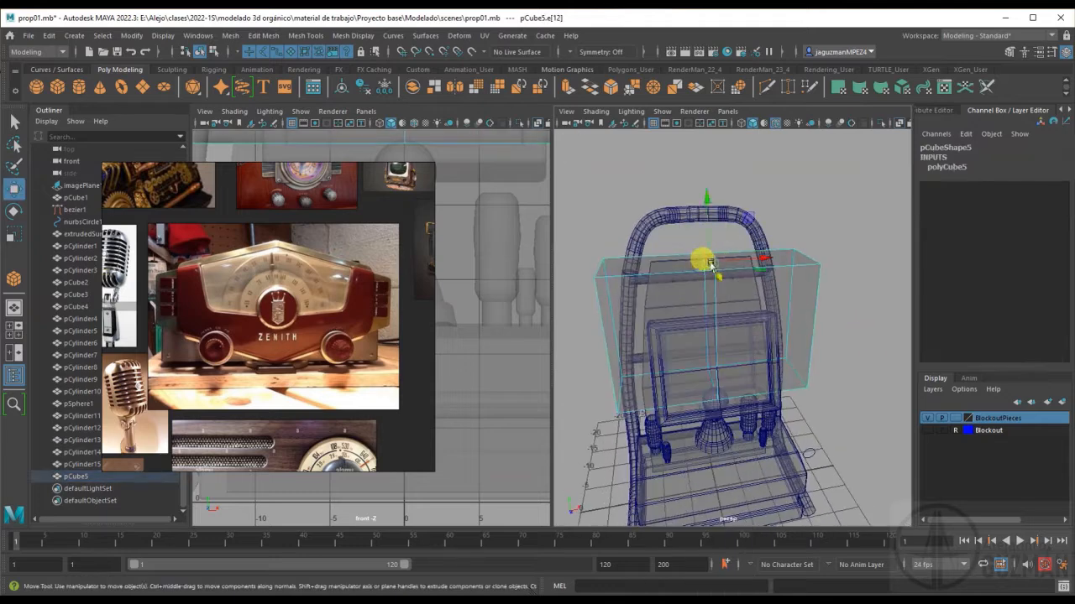
pyautogui.moveTo(708, 200); pyautogui.dragTo(709, 175)
pyautogui.keyDown('alt'); pyautogui.moveTo(804, 338); pyautogui.dragTo(800, 312); pyautogui.keyUp('alt')
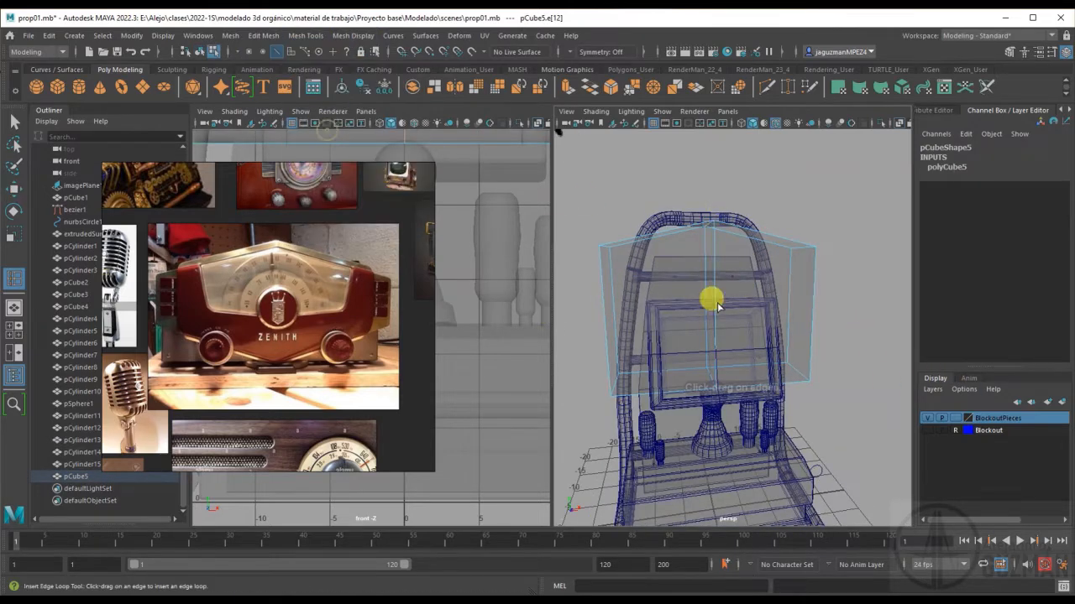
# Insert two edge loops around the peaked box and extrude the band of faces between them outward with Local Translate Z 2.917.
pyautogui.click(714, 233)
pyautogui.press('q')
pyautogui.moveTo(784, 306); pyautogui.dragTo(784, 341, button='right')
pyautogui.click(756, 307)
pyautogui.keyDown('shift'); pyautogui.doubleClick(690, 290); pyautogui.keyUp('shift')
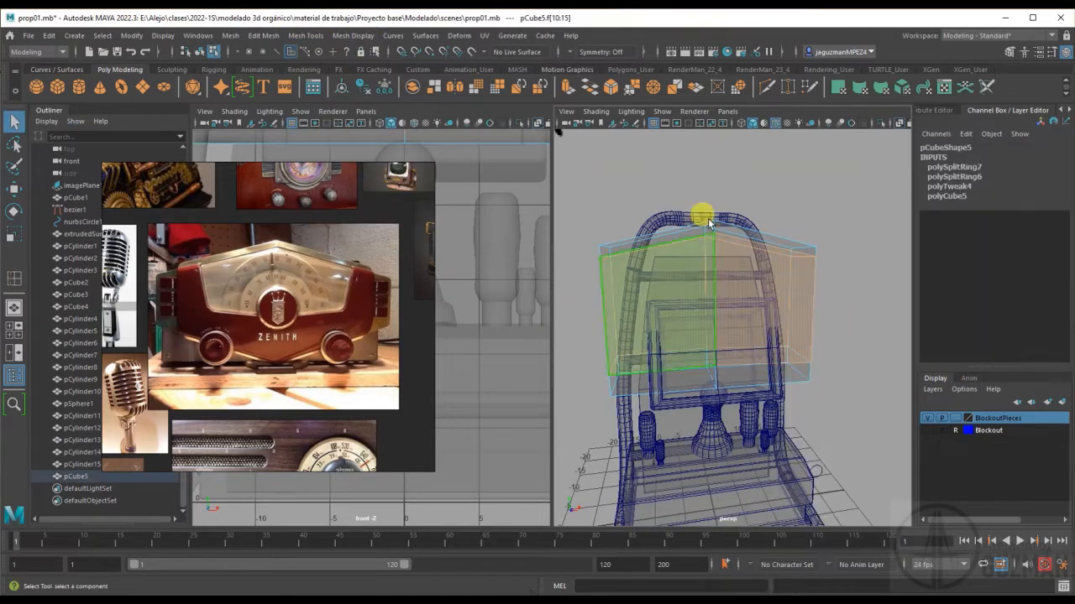
pyautogui.hotkey('ctrl', 'e')
pyautogui.keyDown('alt'); pyautogui.moveTo(672, 294); pyautogui.dragTo(726, 325); pyautogui.keyUp('alt')
pyautogui.keyDown('alt'); pyautogui.moveTo(835, 331); pyautogui.dragTo(832, 332); pyautogui.keyUp('alt')
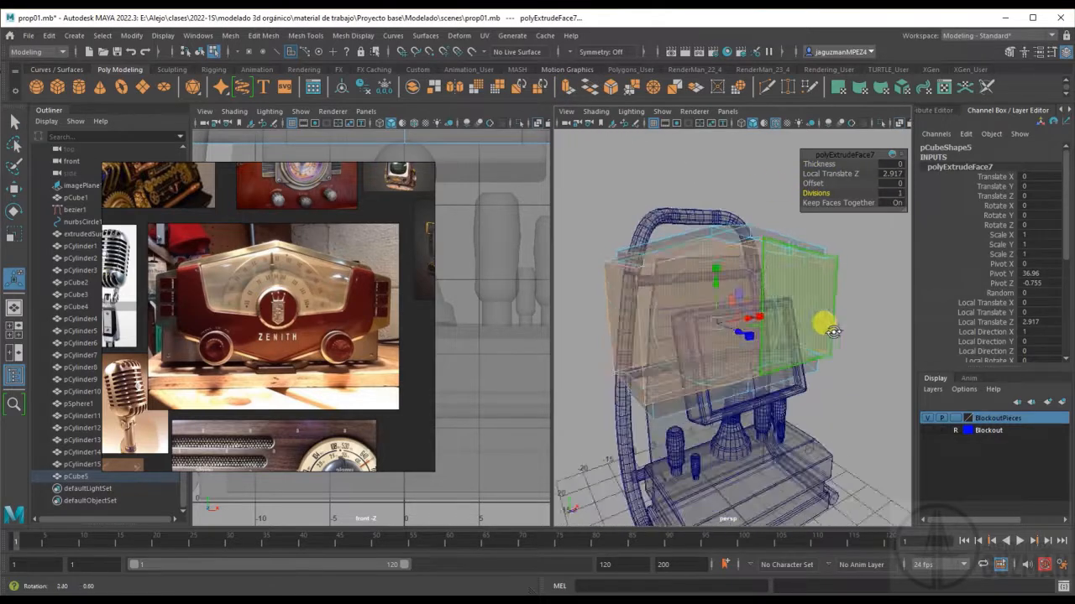
# Extrude the two side faces of the upper box into smaller stepped end sections.
pyautogui.keyDown('alt'); pyautogui.moveTo(625, 327); pyautogui.dragTo(659, 329); pyautogui.keyUp('alt')
pyautogui.click(666, 330)
pyautogui.click(567, 88)
pyautogui.keyDown('alt'); pyautogui.moveTo(583, 324); pyautogui.dragTo(636, 349); pyautogui.keyUp('alt')
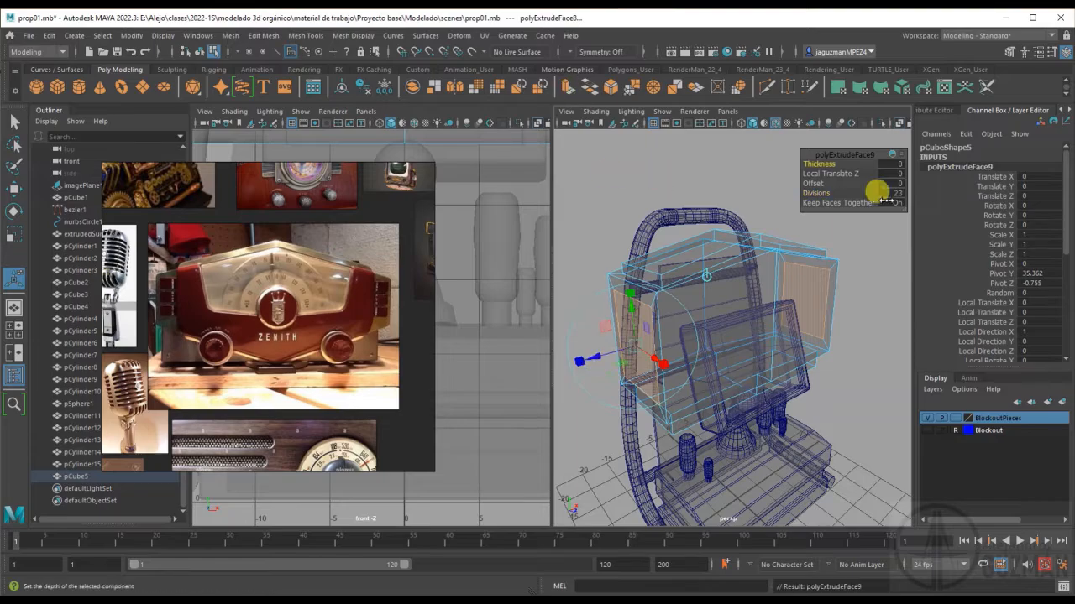
pyautogui.moveTo(812, 237); pyautogui.dragTo(832, 230, button='right')
pyautogui.press('r')
pyautogui.keyDown('alt'); pyautogui.moveTo(844, 329); pyautogui.dragTo(725, 342); pyautogui.keyUp('alt')
# Adjust the bottom centre vertices of the upper box and extrude its front faces with Local Translate Z 0.641.
pyautogui.moveTo(725, 343); pyautogui.dragTo(676, 342, button='right')
pyautogui.moveTo(760, 393); pyautogui.dragTo(729, 363)
pyautogui.press('w')
pyautogui.moveTo(728, 318)
pyautogui.keyDown('alt'); pyautogui.mouseDown()
pyautogui.moveTo(855, 339)
pyautogui.moveTo(732, 314)
pyautogui.mouseUp(); pyautogui.keyUp('alt')
pyautogui.rightClick(732, 313)
pyautogui.hotkey('ctrl', 'e')
pyautogui.keyDown('alt'); pyautogui.moveTo(614, 160); pyautogui.dragTo(775, 336); pyautogui.keyUp('alt')
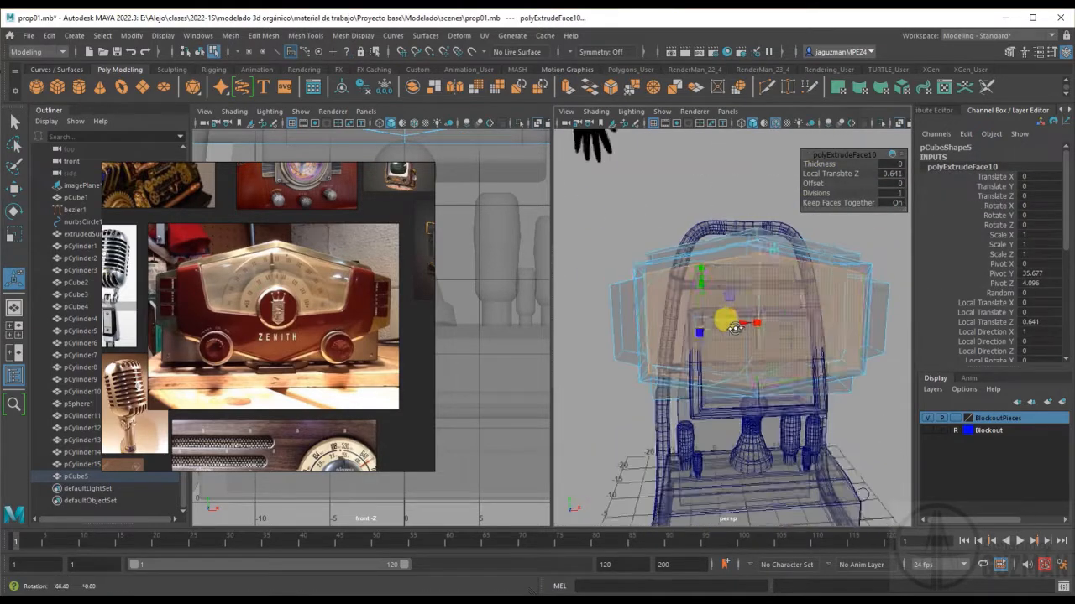
# Insert three edge loops through the upper box, including one running horizontally around its mid-height.
pyautogui.click(306, 36)
pyautogui.click(323, 124)
pyautogui.click(753, 328)
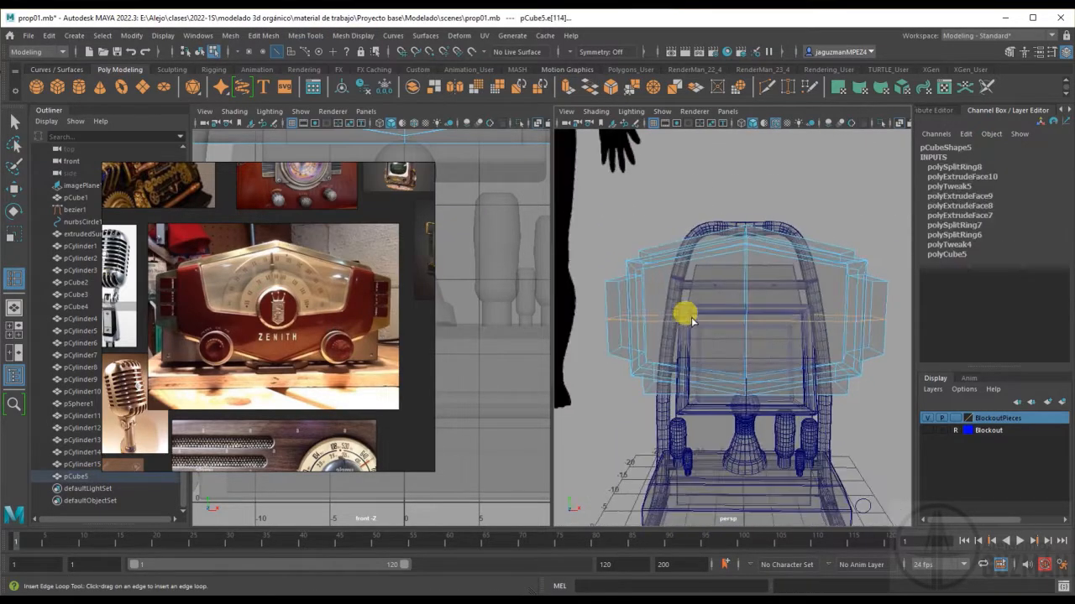
pyautogui.moveTo(710, 322); pyautogui.dragTo(667, 323, button='right')
pyautogui.keyDown('alt'); pyautogui.moveTo(710, 323); pyautogui.dragTo(720, 319); pyautogui.keyUp('alt')
pyautogui.click(742, 316)
pyautogui.press('w')
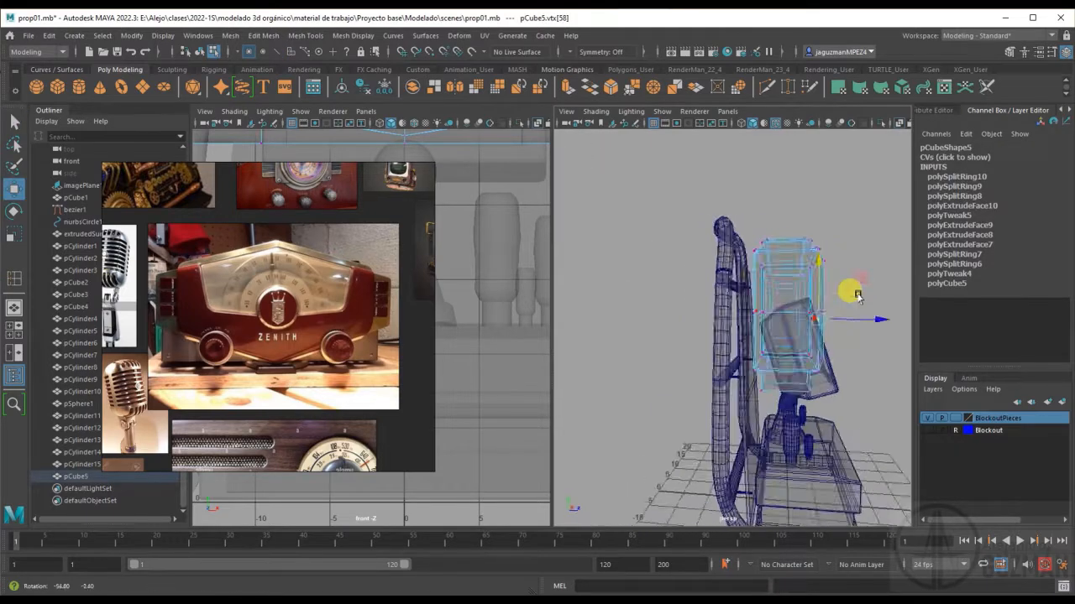
# Slim the upper box to Scale Z 0.675 and move it back to Translate Z -1.909.
pyautogui.keyDown('alt'); pyautogui.moveTo(857, 294); pyautogui.dragTo(846, 323); pyautogui.keyUp('alt')
pyautogui.press('F8')
pyautogui.keyDown('alt'); pyautogui.moveTo(647, 371); pyautogui.dragTo(770, 344); pyautogui.keyUp('alt')
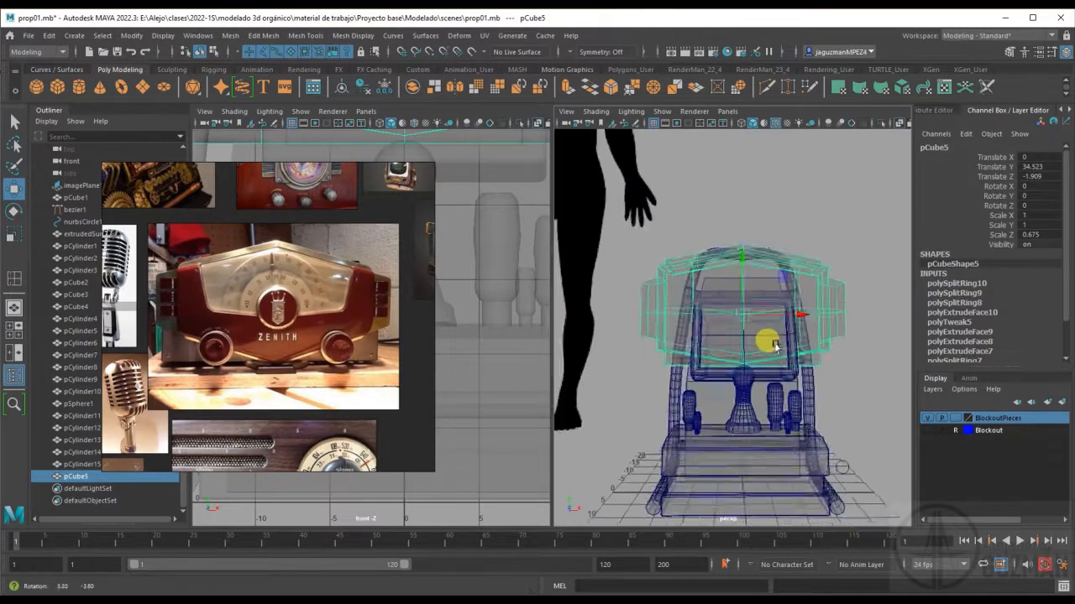
# Create a cutting cube about 20 by 12.4 by 10 and raise it to Y 30.762 at the tilted box.
pyautogui.keyDown('alt'); pyautogui.moveTo(760, 451); pyautogui.dragTo(758, 467); pyautogui.keyUp('alt')
pyautogui.moveTo(701, 445)
pyautogui.mouseDown()
pyautogui.moveTo(770, 463)
pyautogui.moveTo(770, 411)
pyautogui.mouseUp()
pyautogui.press('w')
pyautogui.moveTo(714, 440)
pyautogui.keyDown('alt'); pyautogui.mouseDown()
pyautogui.moveTo(772, 441)
pyautogui.moveTo(739, 427)
pyautogui.mouseUp(); pyautogui.keyUp('alt')
pyautogui.keyDown('alt'); pyautogui.moveTo(781, 403); pyautogui.dragTo(722, 395); pyautogui.keyUp('alt')
pyautogui.moveTo(740, 347); pyautogui.dragTo(744, 280)
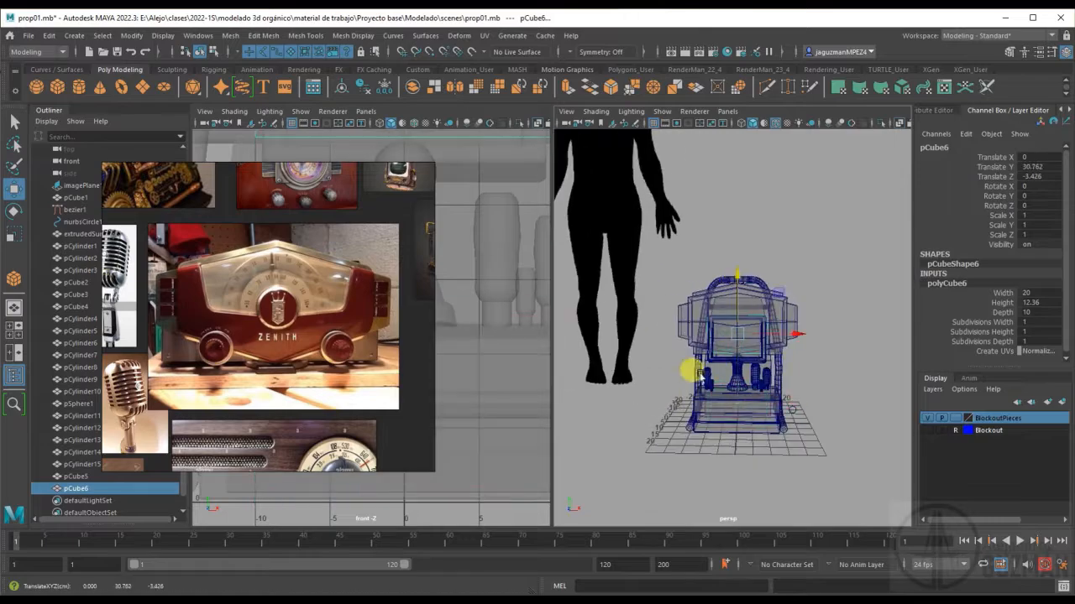
# Adjust the cutting cube's height and size so it surrounds the tilted box inside the upper box.
pyautogui.keyDown('alt'); pyautogui.moveTo(718, 372); pyautogui.dragTo(747, 363); pyautogui.keyUp('alt')
pyautogui.press('w')
pyautogui.moveTo(744, 284); pyautogui.dragTo(744, 279)
pyautogui.scroll(5, 736, 344)
pyautogui.keyDown('alt'); pyautogui.moveTo(741, 323); pyautogui.dragTo(778, 328); pyautogui.keyUp('alt')
pyautogui.press('r')
pyautogui.keyDown('alt'); pyautogui.moveTo(760, 356); pyautogui.dragTo(796, 372); pyautogui.keyUp('alt')
# Try to subtract the cutting cube from the upper box with a Boolean Difference.
pyautogui.click(806, 201)
pyautogui.keyDown('shift'); pyautogui.click(714, 386); pyautogui.keyUp('shift')
pyautogui.click(231, 36)
pyautogui.moveTo(281, 71)
pyautogui.click(386, 83)
pyautogui.keyDown('alt'); pyautogui.moveTo(676, 244); pyautogui.dragTo(603, 218); pyautogui.keyUp('alt')
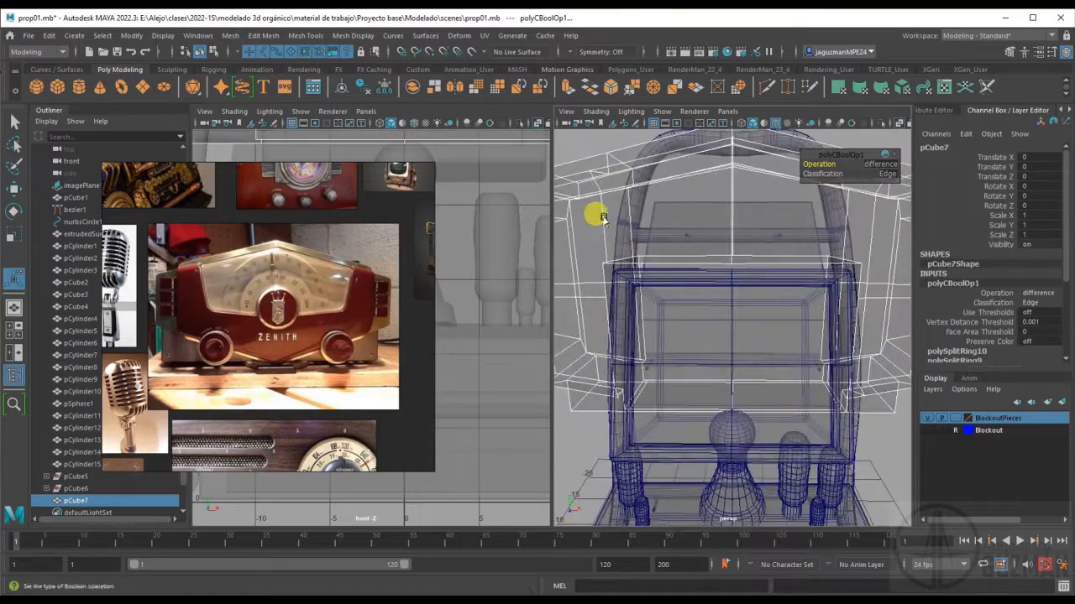
# Turn off X-Ray shading in the perspective view and undo the Boolean cut.
pyautogui.click(596, 111)
pyautogui.click(642, 255)
pyautogui.moveTo(676, 314)
pyautogui.keyDown('alt'); pyautogui.mouseDown()
pyautogui.moveTo(619, 285)
pyautogui.moveTo(717, 336)
pyautogui.moveTo(723, 319)
pyautogui.mouseUp(); pyautogui.keyUp('alt')
pyautogui.hotkey('ctrl', 'z')
pyautogui.hotkey('ctrl', 'z')
pyautogui.hotkey('ctrl', 'z')
# Lower the cutting cube slightly in wireframe display, then restore shaded display.
pyautogui.press('4')
pyautogui.press('r')
pyautogui.press('w')
pyautogui.moveTo(728, 262); pyautogui.dragTo(728, 275)
pyautogui.press('5')
# Cut the screen opening out of the upper box by subtracting the lowered cube with a Boolean Difference.
pyautogui.click(754, 213)
pyautogui.keyDown('shift'); pyautogui.click(731, 277); pyautogui.keyUp('shift')
pyautogui.click(230, 36)
pyautogui.moveTo(281, 71)
pyautogui.click(386, 83)
pyautogui.keyDown('alt'); pyautogui.moveTo(675, 252); pyautogui.dragTo(677, 295); pyautogui.keyUp('alt')
# Isolate the cut upper box and bevel the opening's upper corner edges with 4 segments.
pyautogui.press('q')
pyautogui.scroll(1, 622, 218)
pyautogui.moveTo(645, 194); pyautogui.dragTo(702, 175, button='right')
pyautogui.click(881, 123)
pyautogui.keyDown('alt'); pyautogui.moveTo(760, 310); pyautogui.dragTo(716, 278); pyautogui.keyUp('alt')
pyautogui.moveTo(716, 277); pyautogui.dragTo(716, 243, button='right')
pyautogui.doubleClick(628, 285)
pyautogui.click(610, 86)
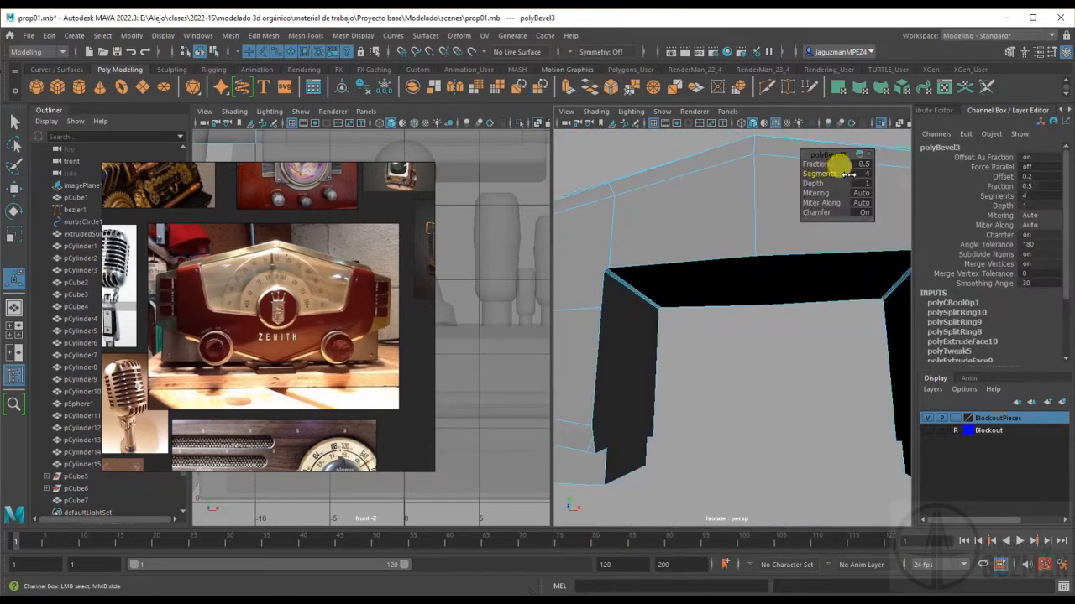
pyautogui.moveTo(671, 282)
pyautogui.keyDown('alt'); pyautogui.mouseDown()
pyautogui.moveTo(690, 282)
pyautogui.moveTo(684, 273)
pyautogui.mouseUp(); pyautogui.keyUp('alt')
pyautogui.moveTo(734, 231); pyautogui.dragTo(769, 215, button='right')
pyautogui.press('q')
pyautogui.click(880, 124)
# Draw a thin disc-shaped cylinder beside the top of the frame in the front view.
pyautogui.scroll(-2, 769, 324)
pyautogui.keyDown('alt'); pyautogui.moveTo(770, 325); pyautogui.dragTo(702, 321); pyautogui.keyUp('alt')
pyautogui.scroll(-5, 642, 326)
pyautogui.press('space')
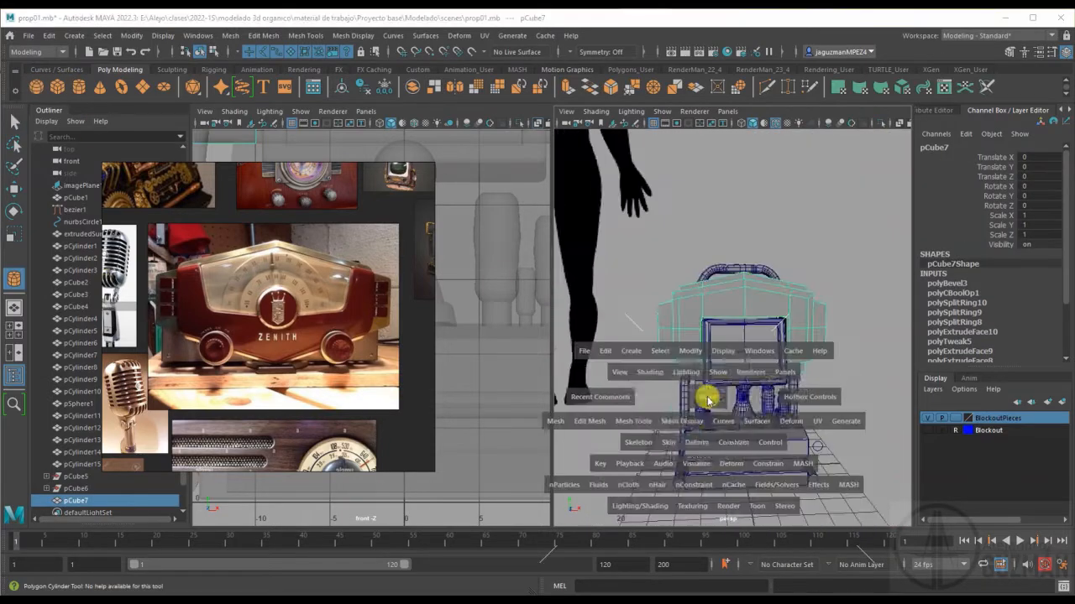
pyautogui.moveTo(707, 396); pyautogui.dragTo(707, 426)
pyautogui.scroll(-4, 710, 369)
pyautogui.keyDown('alt'); pyautogui.moveTo(700, 389); pyautogui.dragTo(709, 405, button='middle'); pyautogui.keyUp('alt')
pyautogui.moveTo(825, 193); pyautogui.dragTo(842, 209)
pyautogui.press('space')
pyautogui.moveTo(700, 201); pyautogui.dragTo(709, 173)
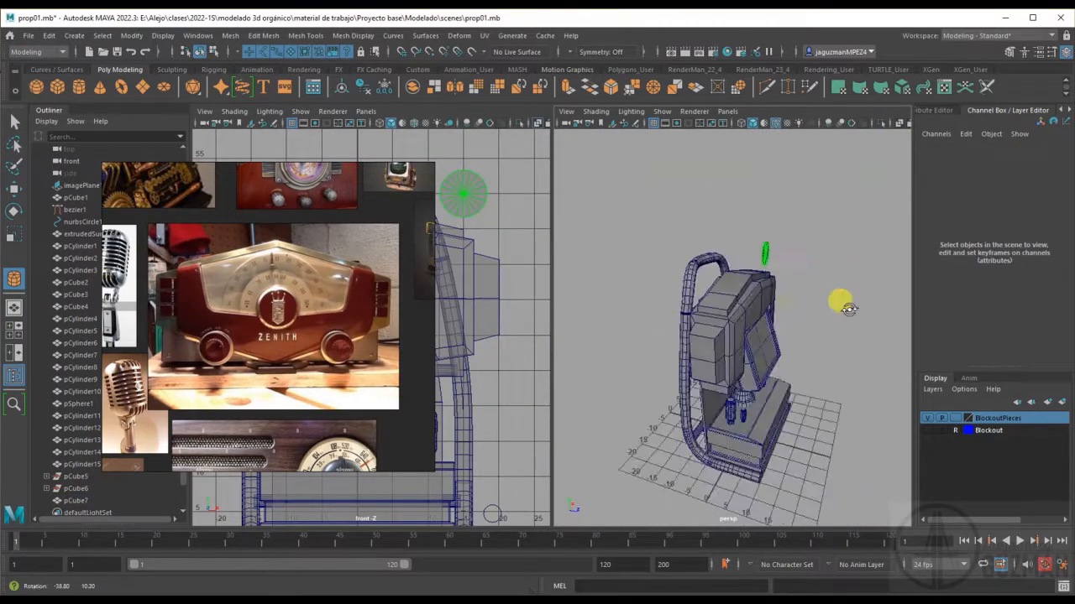
# Shift the reference board clear of the front view and snap the disc to X 0 and Y 40.
pyautogui.press('q')
pyautogui.click(806, 270)
pyautogui.press('w')
pyautogui.moveTo(383, 211); pyautogui.dragTo(372, 224, button='right')
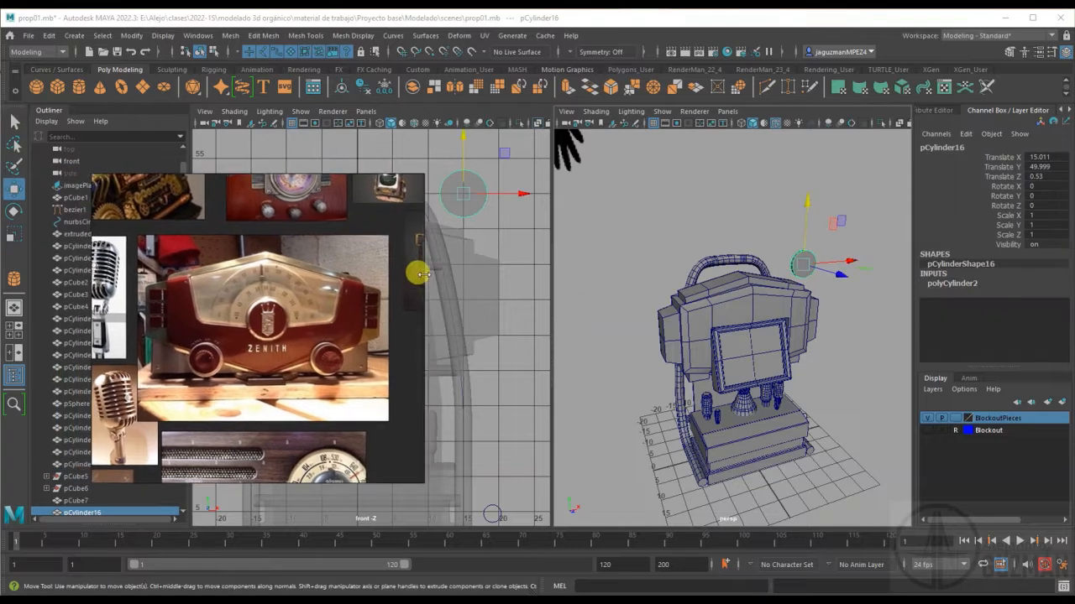
pyautogui.moveTo(424, 290); pyautogui.dragTo(313, 300)
pyautogui.moveTo(273, 300); pyautogui.dragTo(210, 298, button='middle')
pyautogui.keyDown('alt'); pyautogui.moveTo(384, 311); pyautogui.dragTo(391, 310); pyautogui.keyUp('alt')
pyautogui.keyDown('alt'); pyautogui.moveTo(390, 310); pyautogui.dragTo(467, 295, button='middle'); pyautogui.keyUp('alt')
pyautogui.moveTo(538, 183); pyautogui.dragTo(453, 274)
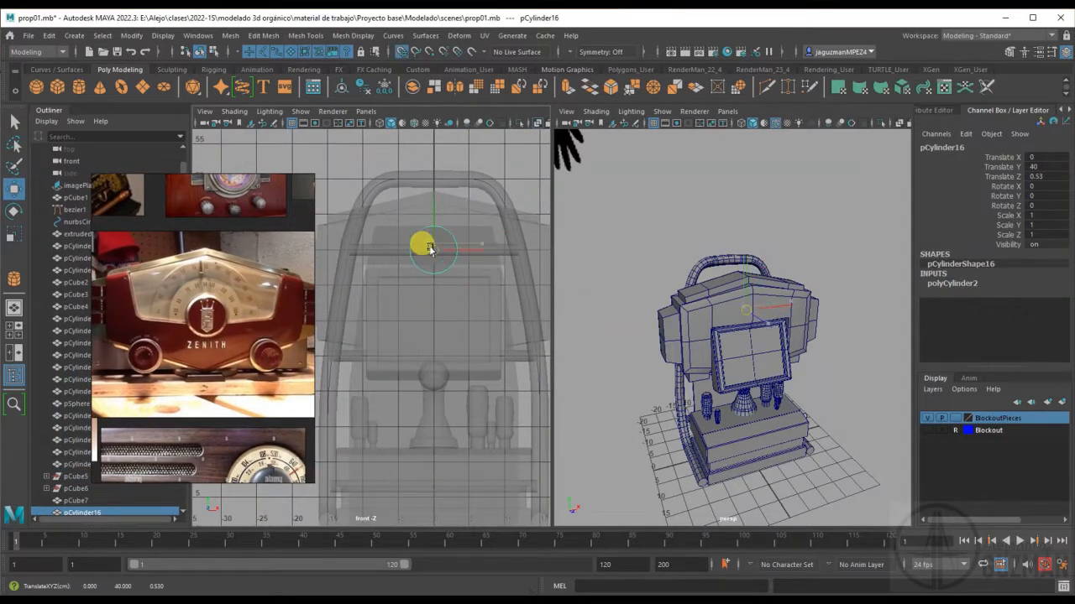
# Bring the disc forward onto the upper box's front face and place a smaller duplicate beside it at X 10.505.
pyautogui.scroll(4, 839, 302)
pyautogui.keyDown('alt'); pyautogui.moveTo(780, 337); pyautogui.dragTo(840, 295); pyautogui.keyUp('alt')
pyautogui.keyDown('alt'); pyautogui.moveTo(831, 295); pyautogui.dragTo(781, 315); pyautogui.keyUp('alt')
pyautogui.moveTo(763, 233); pyautogui.dragTo(804, 302)
pyautogui.hotkey('ctrl', 'd')
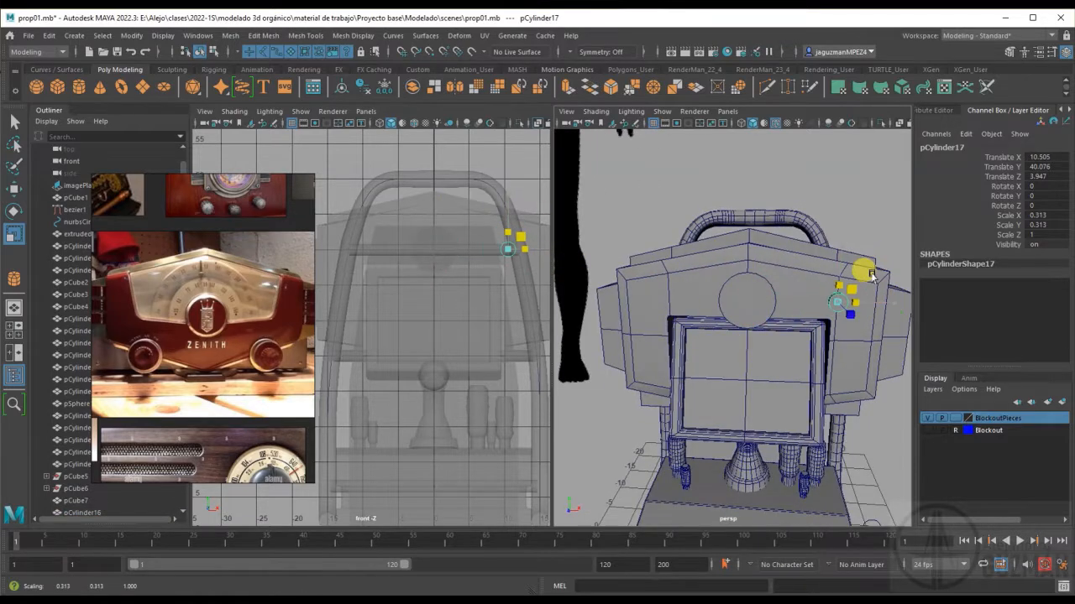
# Scale the small disc to 0.458 in X and Y and lower it to Y 35.
pyautogui.moveTo(224, 409); pyautogui.dragTo(215, 336, button='middle')
pyautogui.moveTo(741, 306)
pyautogui.keyDown('alt'); pyautogui.mouseDown()
pyautogui.moveTo(765, 310)
pyautogui.moveTo(726, 296)
pyautogui.mouseUp(); pyautogui.keyUp('alt')
pyautogui.press('w')
pyautogui.press('v')
pyautogui.moveTo(507, 206); pyautogui.dragTo(497, 290)
pyautogui.keyDown('alt'); pyautogui.moveTo(510, 305); pyautogui.dragTo(471, 306, button='middle'); pyautogui.keyUp('alt')
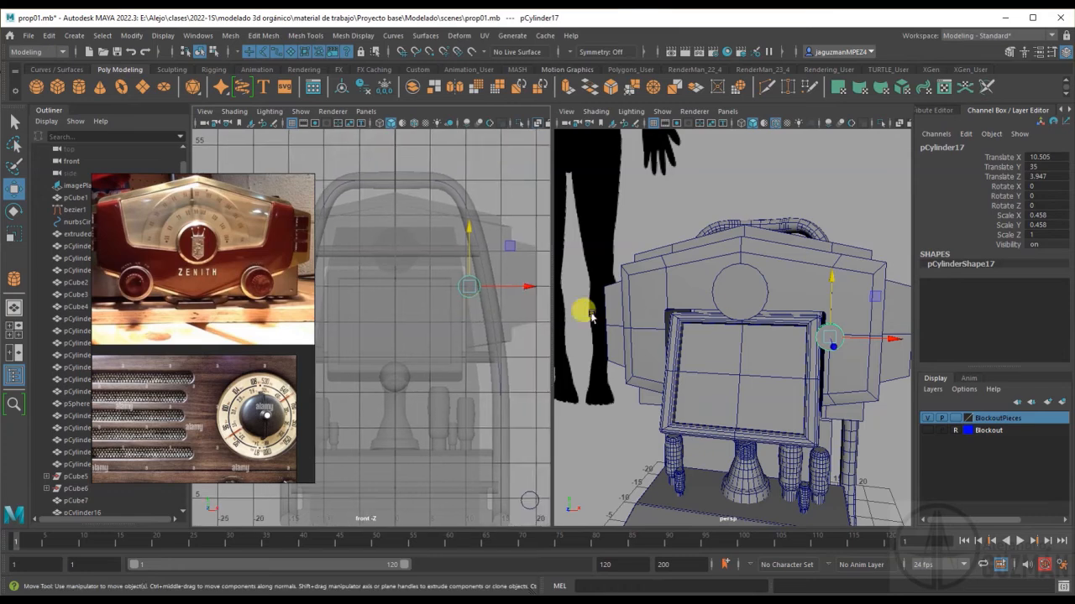
# Reposition the small disc at X 12.561 and Z 3.298 and mirror a duplicate of it onto the opposite side.
pyautogui.moveTo(485, 285); pyautogui.dragTo(398, 287)
pyautogui.keyDown('alt'); pyautogui.moveTo(776, 334); pyautogui.dragTo(855, 400); pyautogui.keyUp('alt')
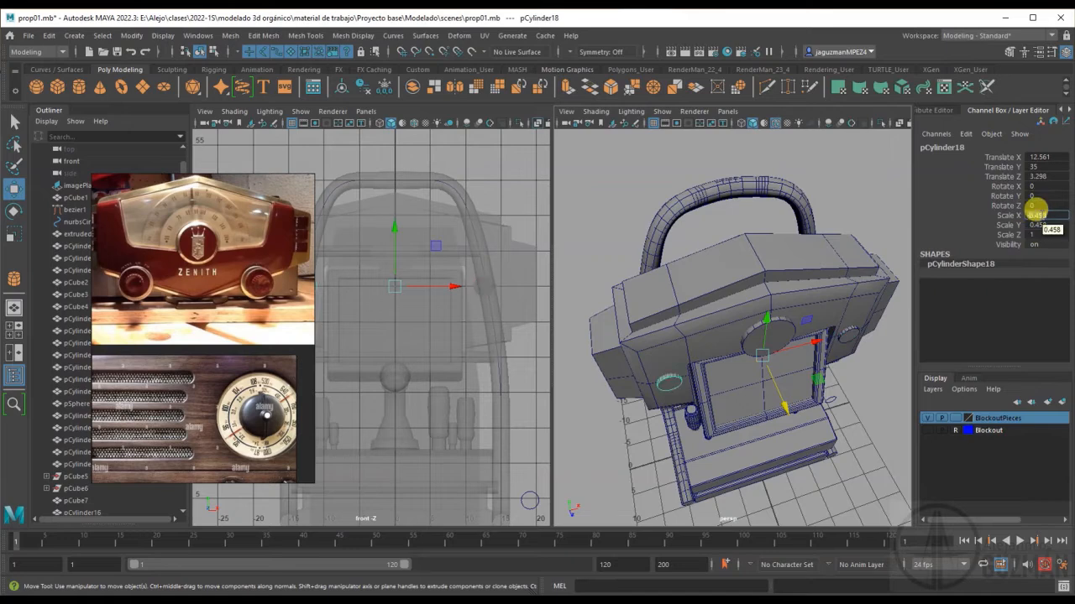
pyautogui.keyDown('alt'); pyautogui.moveTo(793, 393); pyautogui.dragTo(723, 340); pyautogui.keyUp('alt')
# Extrude the front faces of both small discs to form the radio-style knobs.
pyautogui.press('F11')
pyautogui.click(653, 351)
pyautogui.keyDown('shift'); pyautogui.rightClick(857, 346); pyautogui.keyUp('shift')
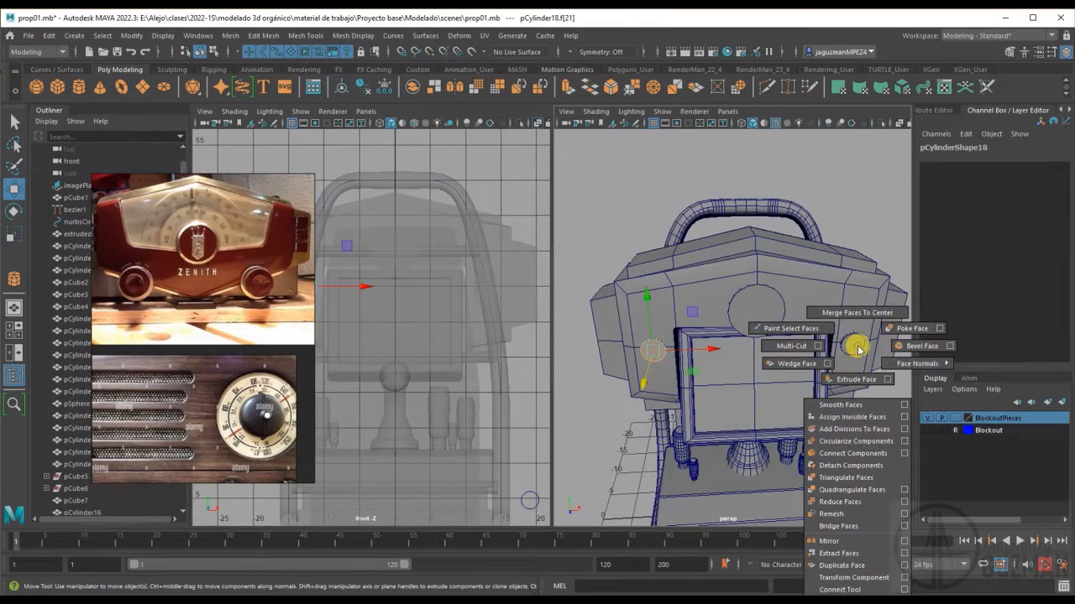
pyautogui.keyDown('shift'); pyautogui.click(851, 345); pyautogui.keyUp('shift')
pyautogui.click(571, 89)
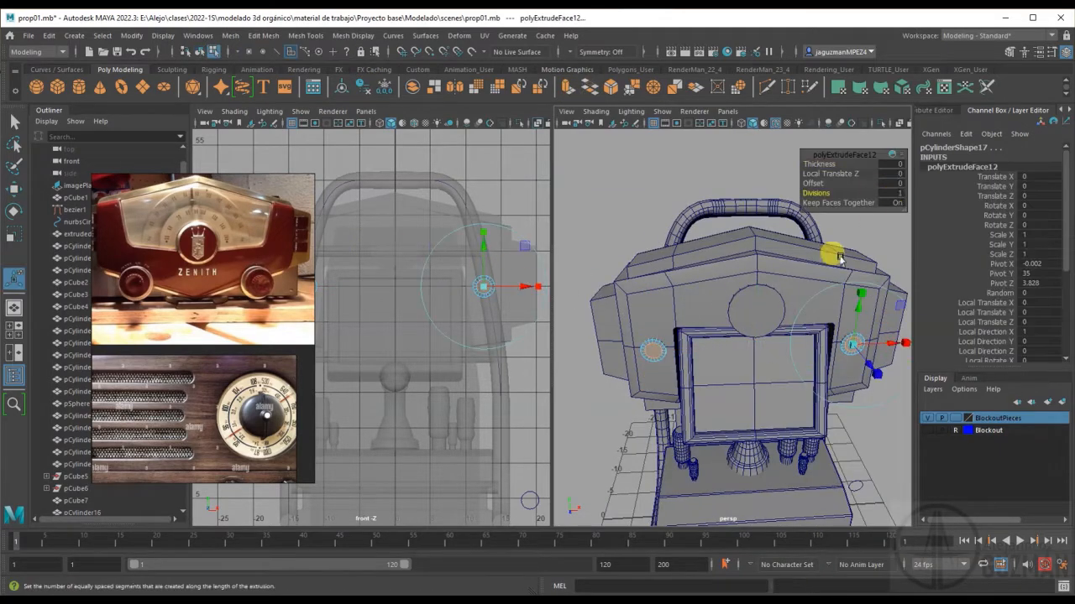
pyautogui.keyDown('alt'); pyautogui.moveTo(651, 346); pyautogui.dragTo(750, 302, button='right'); pyautogui.keyUp('alt')
pyautogui.press('q')
pyautogui.moveTo(602, 346); pyautogui.dragTo(659, 311, button='right')
# Duplicate the small cylinder on the lower back of the frame and set the copy's Rotate Y to 90.
pyautogui.keyDown('alt'); pyautogui.moveTo(756, 361); pyautogui.dragTo(638, 394); pyautogui.keyUp('alt')
pyautogui.click(882, 403)
pyautogui.click(713, 412)
pyautogui.press('w')
pyautogui.hotkey('ctrl', 'd')
pyautogui.click(1036, 195)
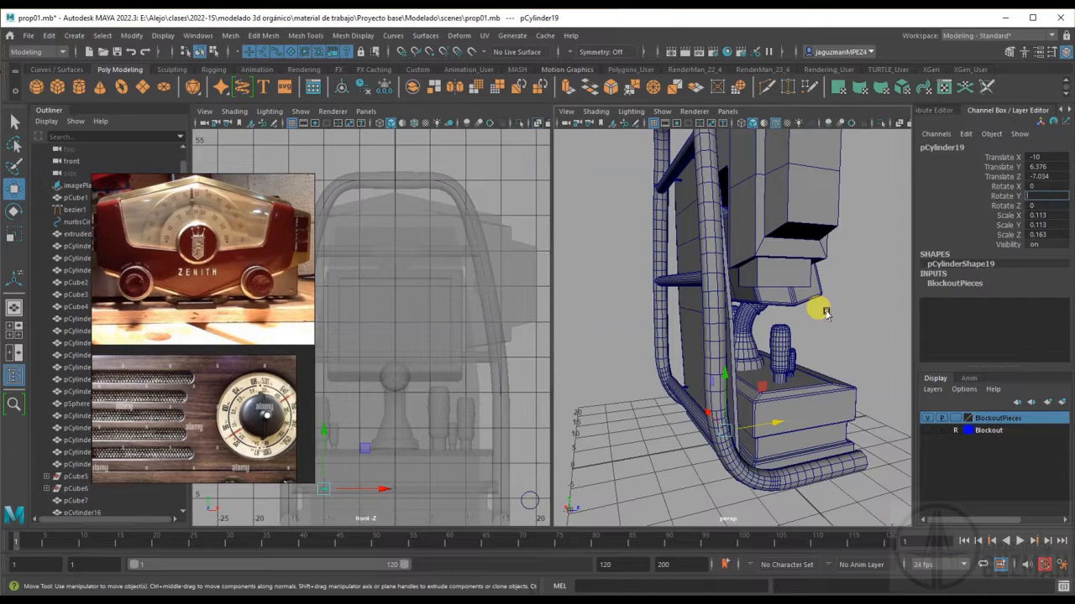
pyautogui.write('90')
pyautogui.press('Return')
# Move the rotated bolt cylinder to the outside of the frame's lower side tube, near X -17.527, Y 1.772, Z -1.313.
pyautogui.keyDown('alt'); pyautogui.moveTo(671, 352); pyautogui.dragTo(814, 365); pyautogui.keyUp('alt')
pyautogui.moveTo(708, 414); pyautogui.dragTo(762, 421)
pyautogui.keyDown('alt'); pyautogui.moveTo(763, 403); pyautogui.dragTo(613, 377); pyautogui.keyUp('alt')
pyautogui.press('space')
pyautogui.moveTo(448, 340); pyautogui.dragTo(473, 338, button='right')
pyautogui.hotkey('ctrl', 'z')
pyautogui.keyDown('alt'); pyautogui.moveTo(448, 446); pyautogui.dragTo(442, 392, button='middle'); pyautogui.keyUp('alt')
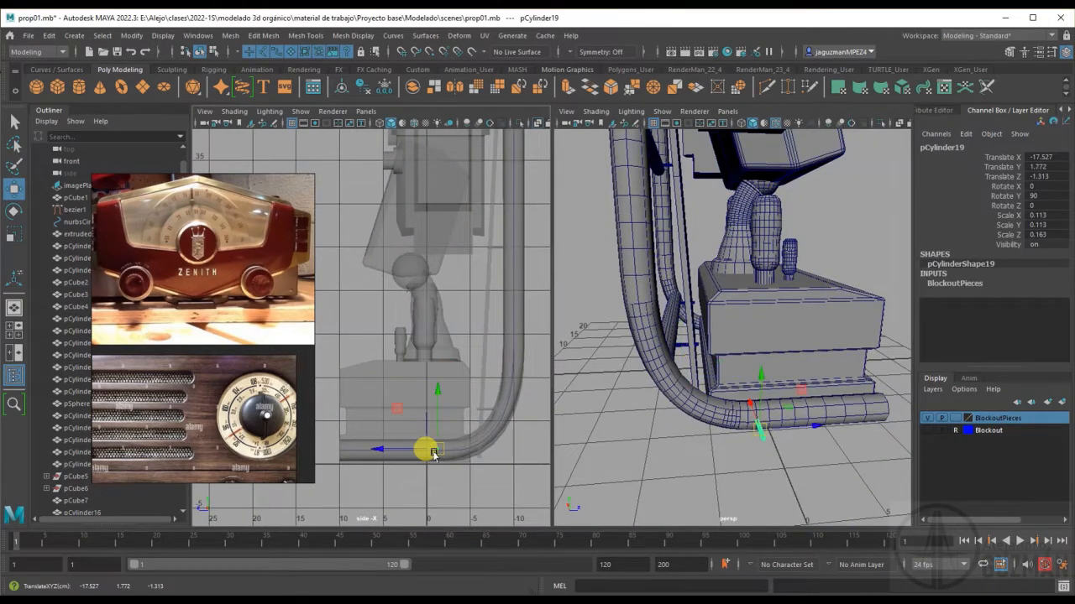
# Align the bolt cylinder with the side tube's centre in the side view and seat it against the tube's outer surface.
pyautogui.keyDown('alt'); pyautogui.moveTo(434, 454); pyautogui.dragTo(412, 362, button='middle'); pyautogui.keyUp('alt')
pyautogui.keyDown('alt'); pyautogui.moveTo(411, 362); pyautogui.dragTo(462, 434, button='right'); pyautogui.keyUp('alt')
pyautogui.moveTo(447, 319); pyautogui.dragTo(449, 324)
pyautogui.keyDown('alt'); pyautogui.moveTo(672, 353); pyautogui.dragTo(747, 399); pyautogui.keyUp('alt')
pyautogui.moveTo(758, 402); pyautogui.dragTo(739, 381)
pyautogui.keyDown('alt'); pyautogui.moveTo(739, 381); pyautogui.dragTo(663, 344); pyautogui.keyUp('alt')
pyautogui.keyDown('alt'); pyautogui.moveTo(401, 383); pyautogui.dragTo(492, 367, button='middle'); pyautogui.keyUp('alt')
# Duplicate the bolt farther forward along the lower side tube and combine both bolts into one mesh.
pyautogui.hotkey('ctrl', 'd')
pyautogui.moveTo(491, 366); pyautogui.dragTo(362, 361)
pyautogui.keyDown('alt'); pyautogui.moveTo(363, 360); pyautogui.dragTo(321, 360, button='middle'); pyautogui.keyUp('alt')
pyautogui.keyDown('shift'); pyautogui.click(745, 429); pyautogui.keyUp('shift')
pyautogui.click(231, 36)
pyautogui.click(251, 78)
# Snap the combined bolts' pivot to the grid origin and mirror a duplicate to the opposite side with Scale X -1.
pyautogui.keyDown('alt'); pyautogui.moveTo(780, 369); pyautogui.dragTo(671, 382); pyautogui.keyUp('alt')
pyautogui.press('4')
pyautogui.press('d')
pyautogui.press('x')
pyautogui.moveTo(732, 403); pyautogui.dragTo(766, 374, button='middle')
pyautogui.hotkey('ctrl', 'd')
pyautogui.keyDown('alt'); pyautogui.moveTo(766, 374); pyautogui.dragTo(730, 415); pyautogui.keyUp('alt')
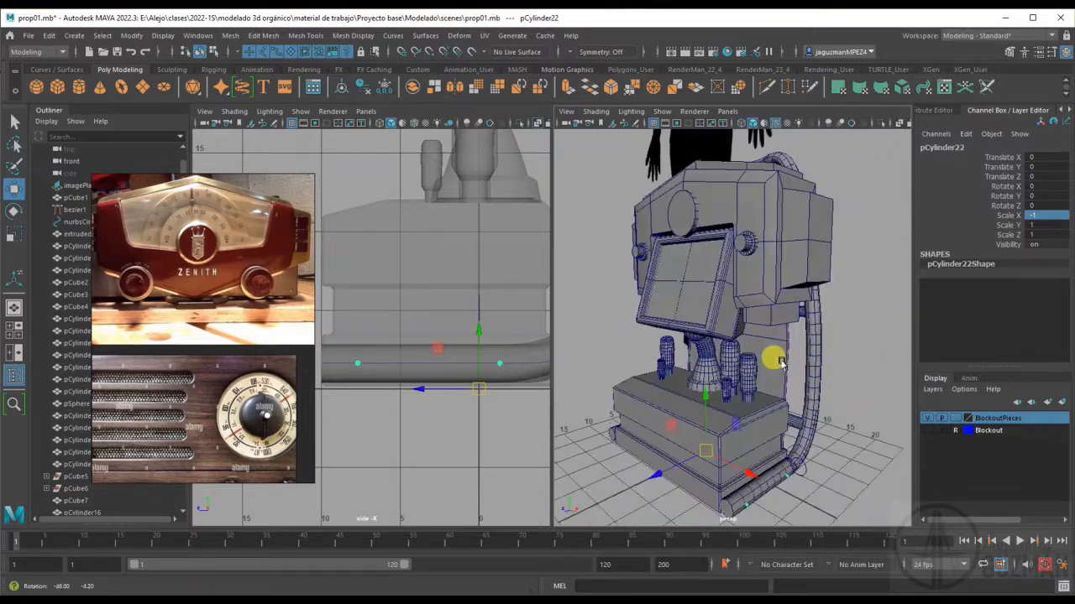
# Move the horizontal tube clear of the frame and stand it upright with Rotate Z 90.
pyautogui.moveTo(786, 399); pyautogui.dragTo(777, 413)
pyautogui.keyDown('alt'); pyautogui.moveTo(796, 445); pyautogui.dragTo(743, 445); pyautogui.keyUp('alt')
pyautogui.press('e')
pyautogui.press('w')
pyautogui.moveTo(692, 453); pyautogui.dragTo(591, 436)
pyautogui.click(1039, 206)
pyautogui.write('90')
pyautogui.press('Return')
# Position the upright tube behind the base at X 12.26, Y 16.829 and Z -2.565.
pyautogui.keyDown('alt'); pyautogui.moveTo(621, 445); pyautogui.dragTo(739, 453); pyautogui.keyUp('alt')
pyautogui.moveTo(768, 455); pyautogui.dragTo(874, 455)
pyautogui.moveTo(818, 323); pyautogui.dragTo(820, 272)
pyautogui.keyDown('alt'); pyautogui.moveTo(781, 357); pyautogui.dragTo(630, 369); pyautogui.keyUp('alt')
pyautogui.moveTo(596, 375); pyautogui.dragTo(768, 374)
pyautogui.scroll(-3, 480, 300)
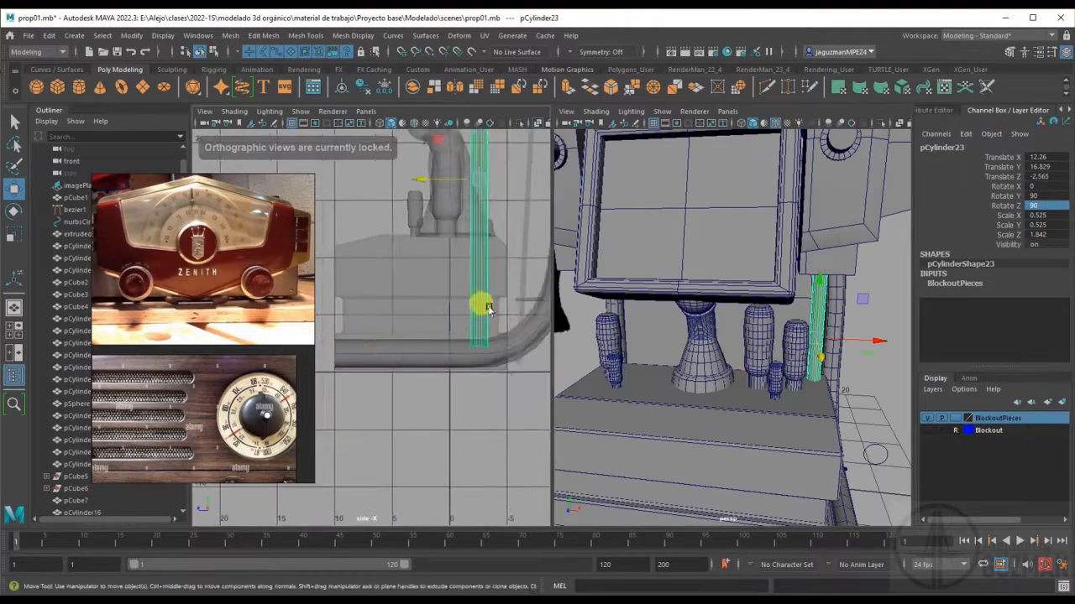
# Try to mirror a duplicate of the upright tube across the centre by negating its Scale X.
pyautogui.keyDown('alt'); pyautogui.moveTo(480, 299); pyautogui.dragTo(457, 445, button='middle'); pyautogui.keyUp('alt')
pyautogui.press('4')
pyautogui.moveTo(720, 388)
pyautogui.keyDown('alt'); pyautogui.mouseDown()
pyautogui.moveTo(731, 430)
pyautogui.moveTo(727, 372)
pyautogui.mouseUp(); pyautogui.keyUp('alt')
pyautogui.hotkey('ctrl', 'd')
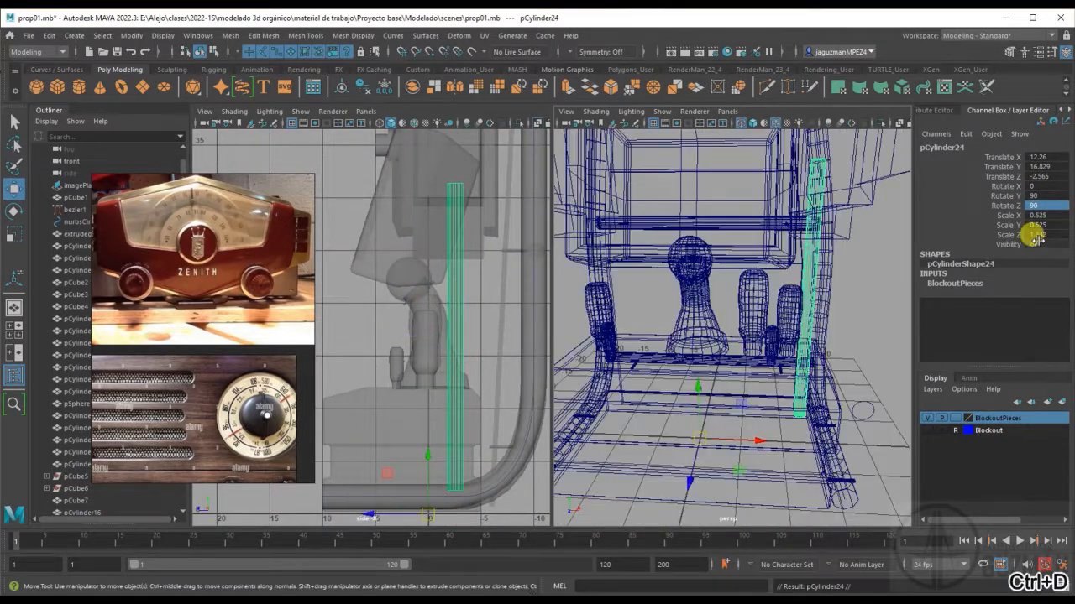
pyautogui.click(1031, 216)
pyautogui.write('-')
pyautogui.press('Return')
pyautogui.keyDown('alt'); pyautogui.moveTo(731, 412); pyautogui.dragTo(831, 400); pyautogui.keyUp('alt')
pyautogui.click(1030, 215)
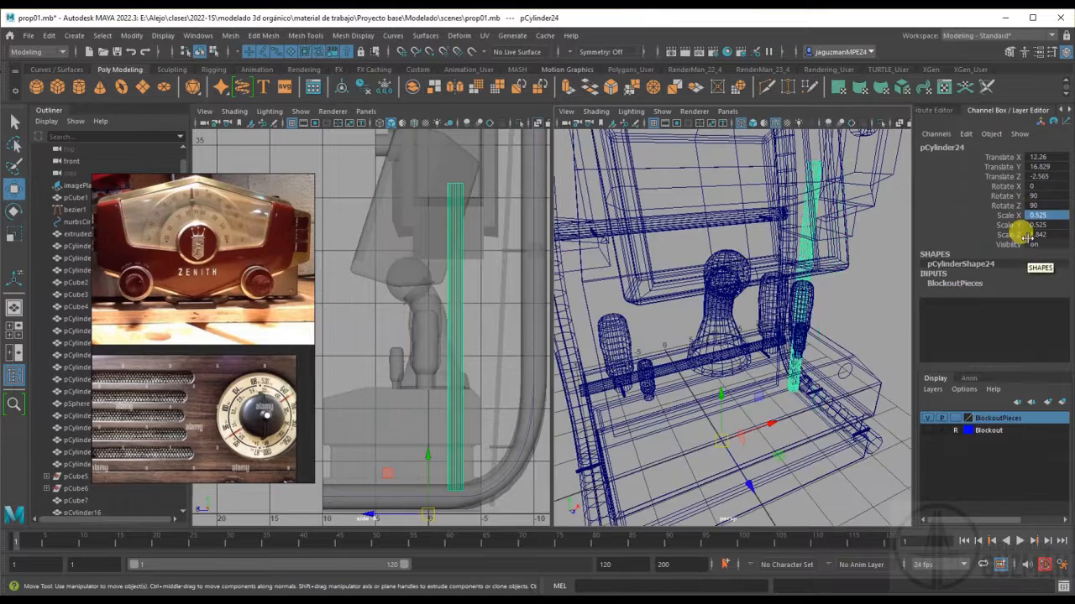
pyautogui.press('Return')
pyautogui.keyDown('alt'); pyautogui.moveTo(730, 328); pyautogui.dragTo(738, 366); pyautogui.keyUp('alt')
pyautogui.hotkey('ctrl', 'z')
pyautogui.hotkey('ctrl', 'z')
pyautogui.hotkey('ctrl', 'z')
pyautogui.hotkey('ctrl', 'z')
# Try mirroring the upright tube's copy with Scale Y -1, undo it and delete the copy.
pyautogui.click(1031, 225)
pyautogui.write('-1')
pyautogui.press('Return')
pyautogui.hotkey('ctrl', 'z')
pyautogui.press('Delete')
# Freeze the transformations of the upright tube.
pyautogui.click(777, 294)
pyautogui.moveTo(362, 163); pyautogui.dragTo(534, 391)
pyautogui.click(131, 36)
pyautogui.click(160, 96)
# Mirror a duplicate of the upright tube to the other side with Scale X -1 and return to shaded display.
pyautogui.click(774, 294)
pyautogui.hotkey('ctrl', 'd')
pyautogui.keyDown('alt'); pyautogui.moveTo(750, 345); pyautogui.dragTo(708, 321); pyautogui.keyUp('alt')
pyautogui.click(1030, 215)
pyautogui.write('-1')
pyautogui.press('Return')
pyautogui.click(848, 336)
pyautogui.press('5')
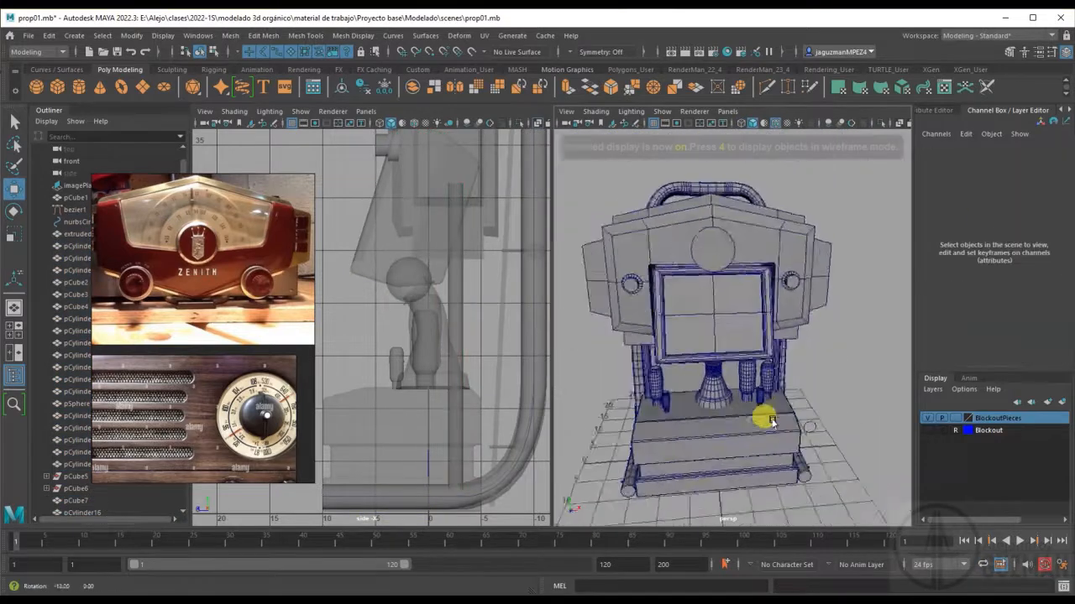
# Insert an edge loop on each side of the radio body, around the knob areas.
pyautogui.keyDown('alt'); pyautogui.moveTo(763, 417); pyautogui.dragTo(739, 390); pyautogui.keyUp('alt')
pyautogui.scroll(-2, 164, 428)
pyautogui.keyDown('alt'); pyautogui.moveTo(714, 284); pyautogui.dragTo(751, 319); pyautogui.keyUp('alt')
pyautogui.scroll(3, 714, 310)
pyautogui.click(684, 316)
pyautogui.keyDown('alt'); pyautogui.moveTo(684, 315); pyautogui.dragTo(655, 319); pyautogui.keyUp('alt')
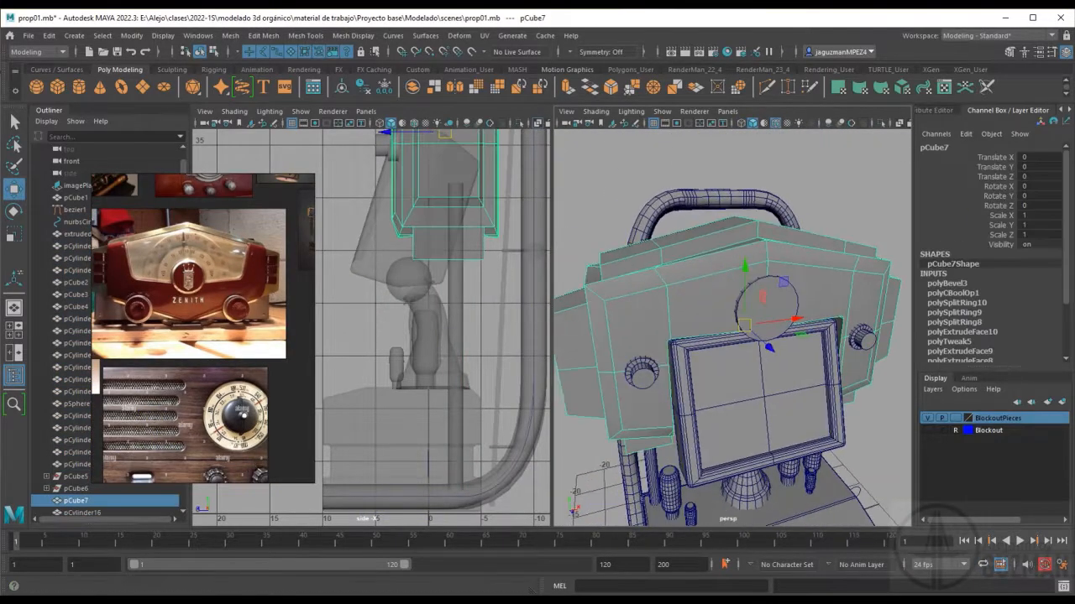
pyautogui.click(306, 36)
pyautogui.click(332, 122)
pyautogui.click(612, 338)
pyautogui.keyDown('alt'); pyautogui.moveTo(781, 322); pyautogui.dragTo(727, 271); pyautogui.keyUp('alt')
pyautogui.click(843, 309)
# Cut a connecting edge line across the radio body's front face above the screen with Multi-Cut.
pyautogui.click(307, 36)
pyautogui.click(324, 146)
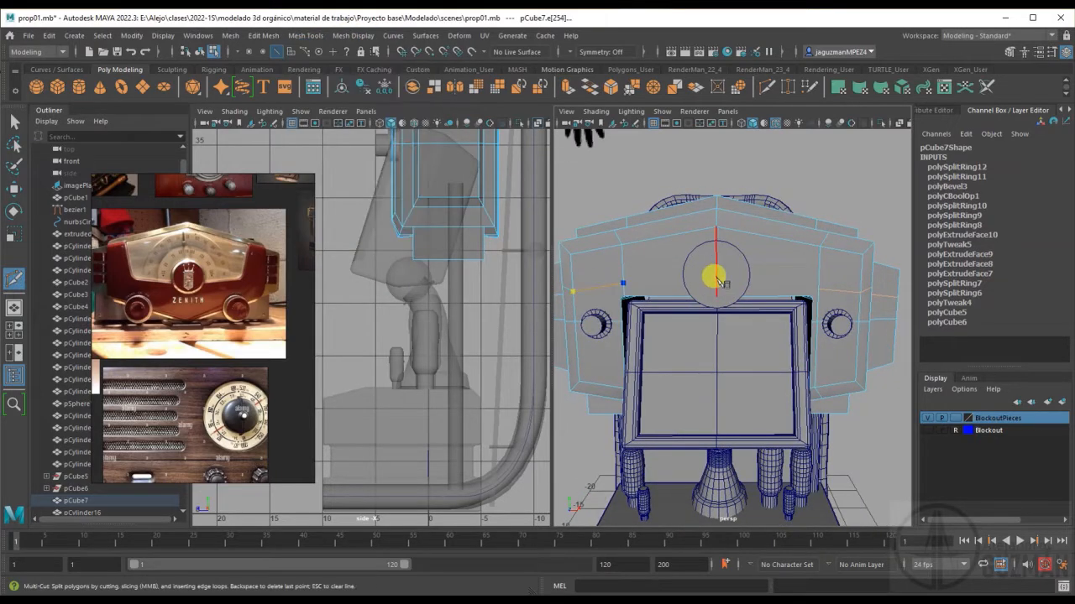
pyautogui.click(717, 281)
pyautogui.click(819, 290)
pyautogui.press('Return')
# Select the matching front vertices on both sides of the radio body and scale them inward to 0.922 in X.
pyautogui.press('q')
pyautogui.keyDown('alt'); pyautogui.moveTo(664, 252); pyautogui.dragTo(664, 323); pyautogui.keyUp('alt')
pyautogui.moveTo(664, 327); pyautogui.dragTo(618, 333, button='right')
pyautogui.click(617, 331)
pyautogui.keyDown('shift'); pyautogui.click(848, 315); pyautogui.keyUp('shift')
pyautogui.press('space')
pyautogui.moveTo(464, 284); pyautogui.dragTo(467, 314)
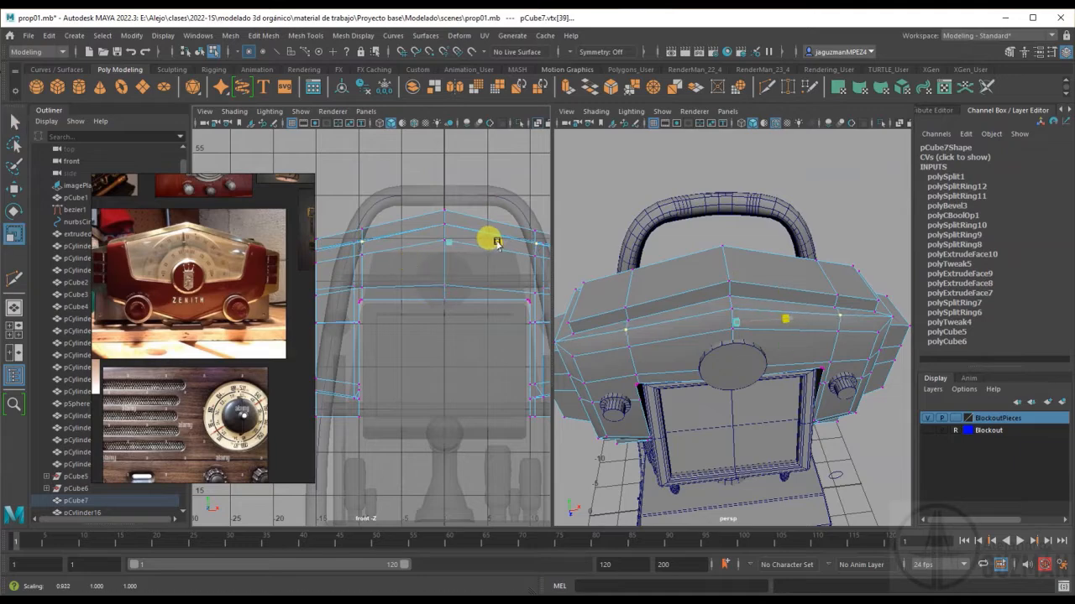
# Select the radio body's central front faces above the screen and extrude them inward with Local Translate Z -0.879.
pyautogui.keyDown('alt'); pyautogui.moveTo(739, 336); pyautogui.dragTo(743, 286); pyautogui.keyUp('alt')
pyautogui.moveTo(752, 281); pyautogui.dragTo(752, 315, button='right')
pyautogui.click(670, 308)
pyautogui.keyDown('shift'); pyautogui.click(772, 304); pyautogui.keyUp('shift')
pyautogui.keyDown('shift'); pyautogui.click(785, 298); pyautogui.keyUp('shift')
pyautogui.keyDown('shift'); pyautogui.click(713, 319); pyautogui.keyUp('shift')
pyautogui.keyDown('alt'); pyautogui.moveTo(640, 288); pyautogui.dragTo(758, 241); pyautogui.keyUp('alt')
pyautogui.hotkey('ctrl', 'e')
pyautogui.moveTo(894, 199); pyautogui.dragTo(819, 195)
# Shift the recessed front faces down with Translate Y -0.147 and return to object mode.
pyautogui.keyDown('alt'); pyautogui.moveTo(781, 260); pyautogui.dragTo(678, 271); pyautogui.keyUp('alt')
pyautogui.keyDown('alt'); pyautogui.moveTo(679, 271); pyautogui.dragTo(723, 260, button='right'); pyautogui.keyUp('alt')
pyautogui.keyDown('alt'); pyautogui.moveTo(723, 260); pyautogui.dragTo(722, 336, button='middle'); pyautogui.keyUp('alt')
pyautogui.moveTo(656, 230); pyautogui.dragTo(657, 237)
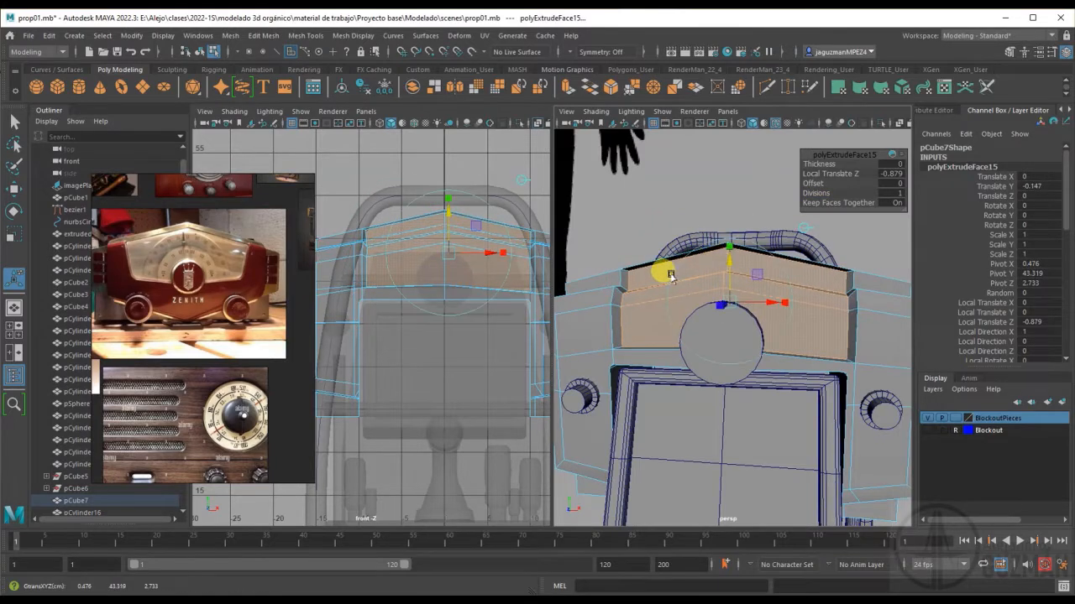
pyautogui.keyDown('alt'); pyautogui.moveTo(723, 262); pyautogui.dragTo(775, 344); pyautogui.keyUp('alt')
pyautogui.press('q')
pyautogui.moveTo(775, 343); pyautogui.dragTo(814, 298, button='right')
pyautogui.click(806, 210)
# Duplicate the central dial disc and scale the copy up around the original.
pyautogui.keyDown('alt'); pyautogui.moveTo(708, 288); pyautogui.dragTo(734, 294); pyautogui.keyUp('alt')
pyautogui.click(756, 390)
pyautogui.press('w')
pyautogui.hotkey('ctrl', 'd')
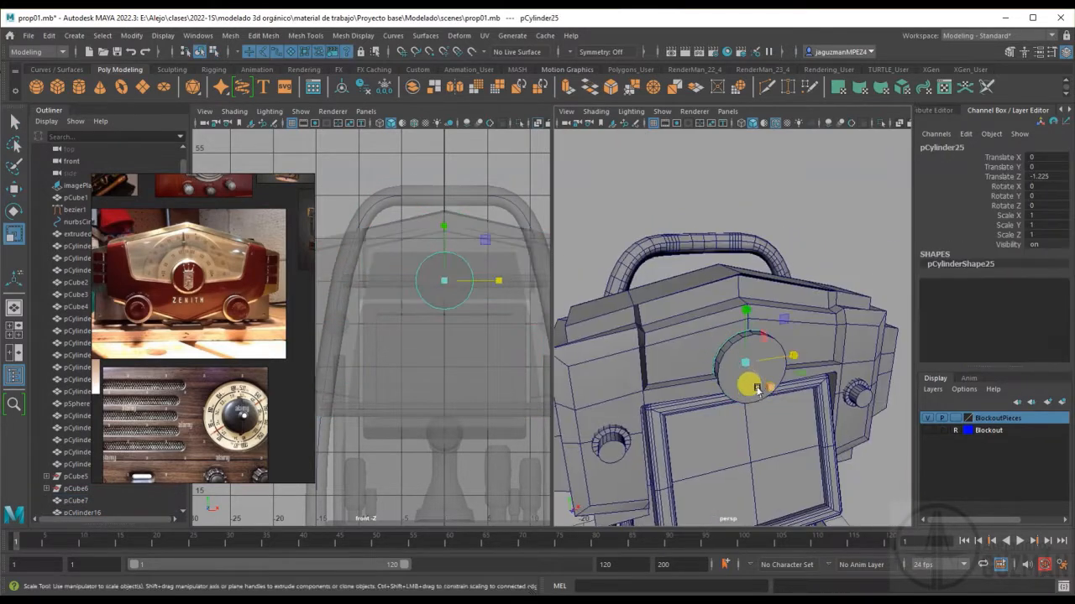
pyautogui.keyDown('alt'); pyautogui.moveTo(699, 372); pyautogui.dragTo(682, 366); pyautogui.keyUp('alt')
pyautogui.moveTo(725, 344); pyautogui.dragTo(713, 349)
pyautogui.keyDown('alt'); pyautogui.moveTo(713, 349); pyautogui.dragTo(684, 369); pyautogui.keyUp('alt')
# Duplicate the enlarged disc and form a ring around the dial with a Boolean Difference.
pyautogui.hotkey('ctrl', 'd')
pyautogui.keyDown('alt'); pyautogui.moveTo(674, 415); pyautogui.dragTo(722, 388); pyautogui.keyUp('alt')
pyautogui.keyDown('shift'); pyautogui.click(652, 337); pyautogui.keyUp('shift')
pyautogui.click(230, 36)
pyautogui.click(357, 82)
# Create a cube covering the dial ring's lower half at X 0.393, Y 32.675, Z 1.425.
pyautogui.click(57, 86)
pyautogui.moveTo(375, 313); pyautogui.dragTo(520, 421)
pyautogui.press('w')
pyautogui.moveTo(739, 415)
pyautogui.keyDown('alt'); pyautogui.mouseDown()
pyautogui.moveTo(858, 406)
pyautogui.moveTo(743, 395)
pyautogui.mouseUp(); pyautogui.keyUp('alt')
pyautogui.moveTo(744, 367); pyautogui.dragTo(741, 391)
pyautogui.moveTo(766, 497); pyautogui.dragTo(750, 457)
# Subtract the cube from the dial ring with a Boolean Difference to leave an arch.
pyautogui.click(797, 333)
pyautogui.keyDown('shift'); pyautogui.click(834, 384); pyautogui.keyUp('shift')
pyautogui.click(230, 36)
pyautogui.moveTo(256, 68)
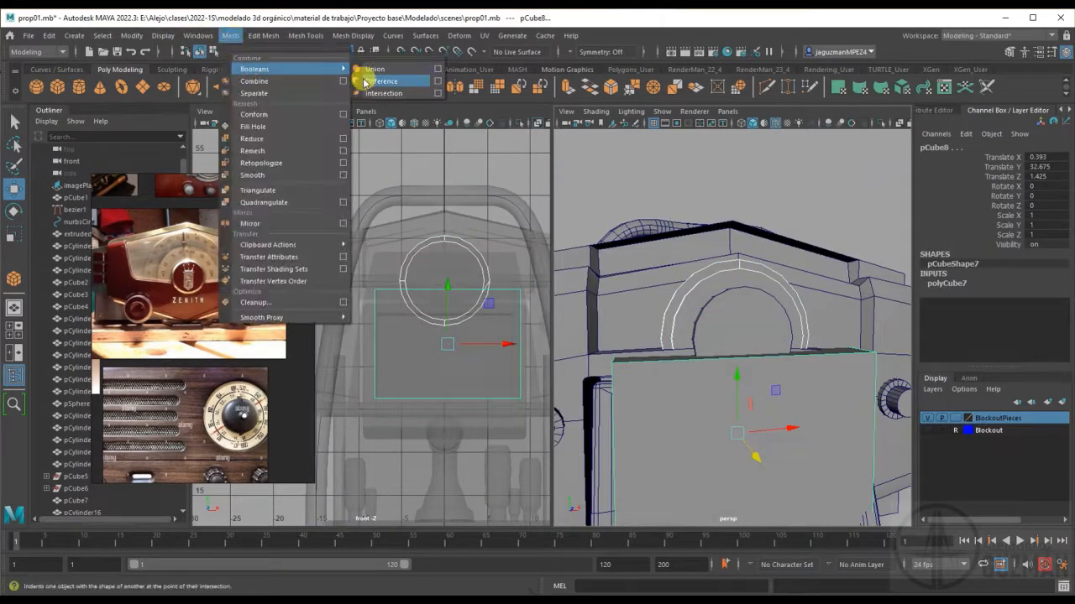
pyautogui.click(362, 81)
# Create a small thin upright cube above the prop's frame for the dial needle and add subdivisions to it.
pyautogui.keyDown('alt'); pyautogui.moveTo(728, 287); pyautogui.dragTo(672, 286); pyautogui.keyUp('alt')
pyautogui.click(64, 87)
pyautogui.scroll(-4, 453, 294)
pyautogui.moveTo(478, 199); pyautogui.dragTo(483, 216)
pyautogui.keyDown('alt'); pyautogui.moveTo(722, 336); pyautogui.dragTo(798, 353); pyautogui.keyUp('alt')
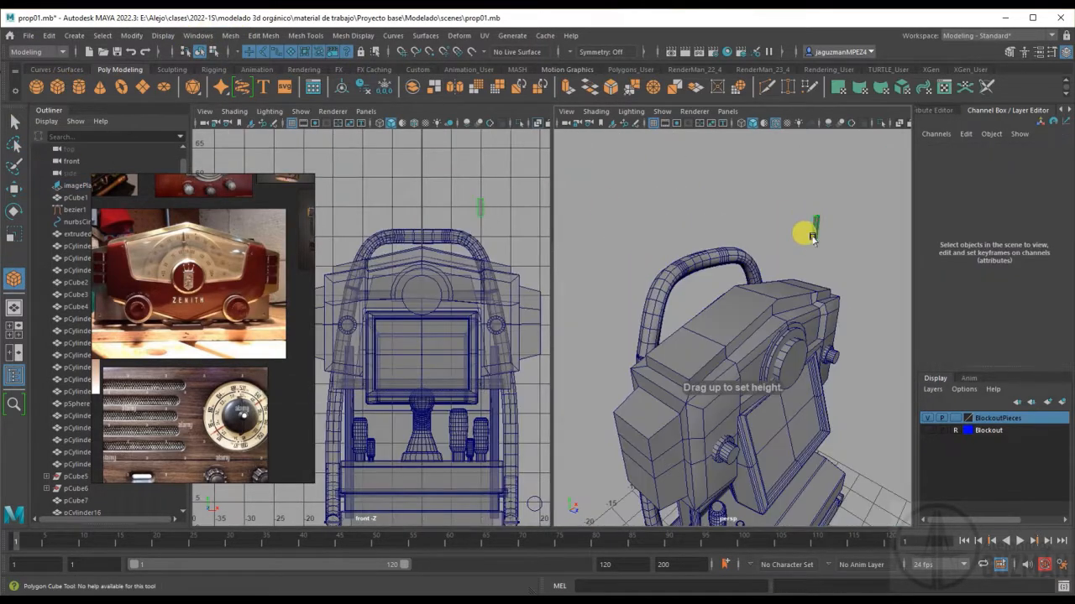
pyautogui.moveTo(811, 235); pyautogui.dragTo(815, 227)
pyautogui.click(994, 323)
pyautogui.moveTo(851, 276); pyautogui.dragTo(869, 276, button='middle')
pyautogui.click(999, 332)
# Reshape the thin cube's vertices into a tapered dial needle.
pyautogui.moveTo(792, 238); pyautogui.dragTo(747, 238, button='right')
pyautogui.press('w')
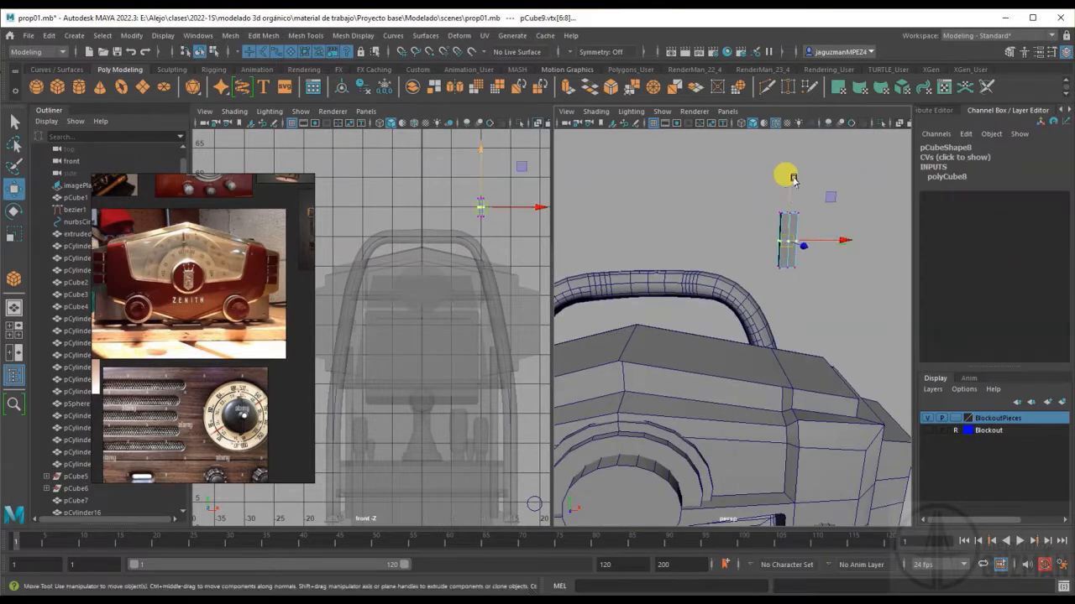
pyautogui.keyDown('alt'); pyautogui.moveTo(792, 177); pyautogui.dragTo(767, 229); pyautogui.keyUp('alt')
pyautogui.scroll(4, 768, 228)
pyautogui.moveTo(740, 290); pyautogui.dragTo(785, 260, button='right')
pyautogui.keyDown('alt'); pyautogui.moveTo(785, 319); pyautogui.dragTo(730, 353); pyautogui.keyUp('alt')
pyautogui.scroll(-4, 731, 353)
# Move the needle onto the dial's vertical centre line and bring it to the radio body's front face.
pyautogui.press('w')
pyautogui.moveTo(481, 207); pyautogui.dragTo(419, 286)
pyautogui.moveTo(422, 215); pyautogui.dragTo(421, 234)
pyautogui.keyDown('alt'); pyautogui.moveTo(722, 336); pyautogui.dragTo(638, 370); pyautogui.keyUp('alt')
pyautogui.moveTo(571, 401); pyautogui.dragTo(558, 406)
pyautogui.keyDown('alt'); pyautogui.moveTo(655, 369); pyautogui.dragTo(655, 395); pyautogui.keyUp('alt')
# Scale and reposition the needle so it stands upright between the central disc and the arch.
pyautogui.press('r')
pyautogui.keyDown('alt'); pyautogui.moveTo(590, 380); pyautogui.dragTo(580, 403); pyautogui.keyUp('alt')
pyautogui.moveTo(576, 395); pyautogui.dragTo(781, 413)
pyautogui.keyDown('alt'); pyautogui.moveTo(651, 411); pyautogui.dragTo(701, 405); pyautogui.keyUp('alt')
pyautogui.press('w')
pyautogui.click(831, 418)
pyautogui.keyDown('alt'); pyautogui.moveTo(831, 429); pyautogui.dragTo(778, 471); pyautogui.keyUp('alt')
pyautogui.press('r')
pyautogui.scroll(-6, 777, 470)
pyautogui.click(844, 339)
pyautogui.keyDown('alt'); pyautogui.moveTo(842, 340); pyautogui.dragTo(729, 357); pyautogui.keyUp('alt')
# Turn on X-Ray shading and start a Create Polygon outline along the lower edge of the radio's front recess.
pyautogui.click(231, 35)
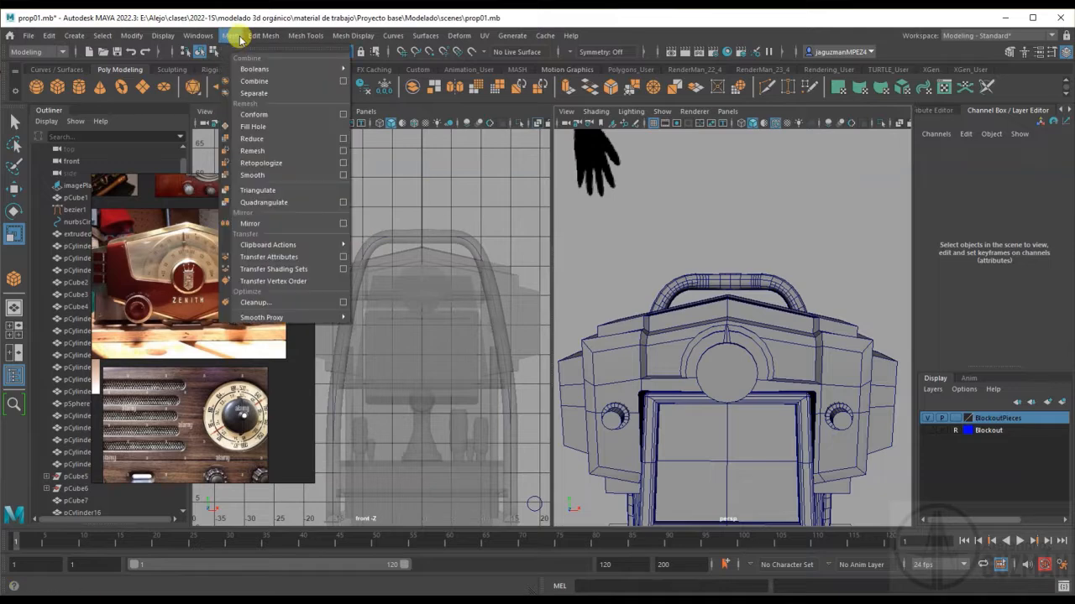
pyautogui.moveTo(249, 38)
pyautogui.moveTo(305, 35)
pyautogui.click(347, 106)
pyautogui.scroll(3, 580, 401)
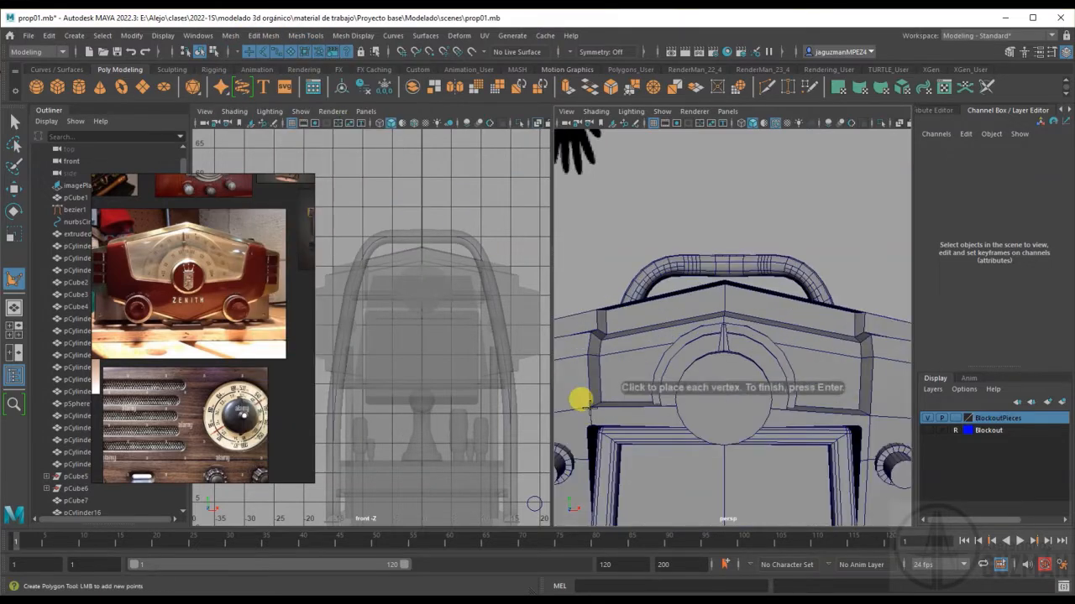
pyautogui.click(596, 111)
pyautogui.click(697, 228)
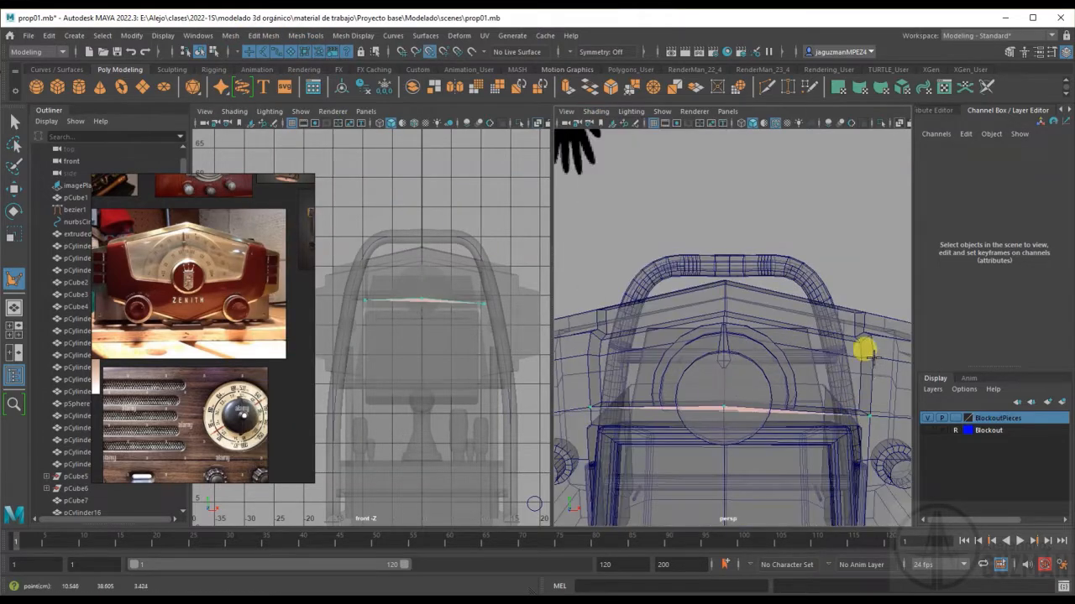
# Complete the polygon by tracing the recess's side corners and peaked upper edge.
pyautogui.click(871, 357)
pyautogui.keyDown('alt'); pyautogui.moveTo(747, 353); pyautogui.dragTo(806, 358); pyautogui.keyUp('alt')
pyautogui.click(848, 329)
pyautogui.keyDown('alt'); pyautogui.moveTo(827, 306); pyautogui.dragTo(869, 298); pyautogui.keyUp('alt')
pyautogui.click(804, 304)
pyautogui.click(724, 271)
pyautogui.keyDown('alt'); pyautogui.moveTo(680, 319); pyautogui.dragTo(592, 343); pyautogui.keyUp('alt')
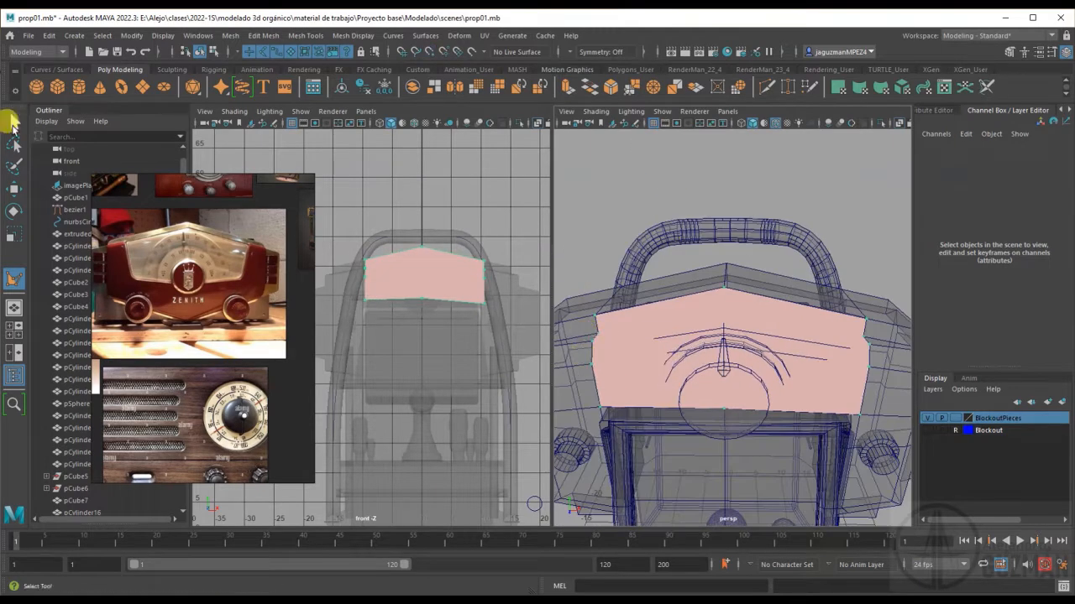
pyautogui.click(12, 120)
# Split the traced front panel with a vertical centre cut and crosswise cuts between its side points.
pyautogui.keyDown('alt'); pyautogui.moveTo(672, 353); pyautogui.dragTo(736, 342); pyautogui.keyUp('alt')
pyautogui.click(306, 35)
pyautogui.click(330, 139)
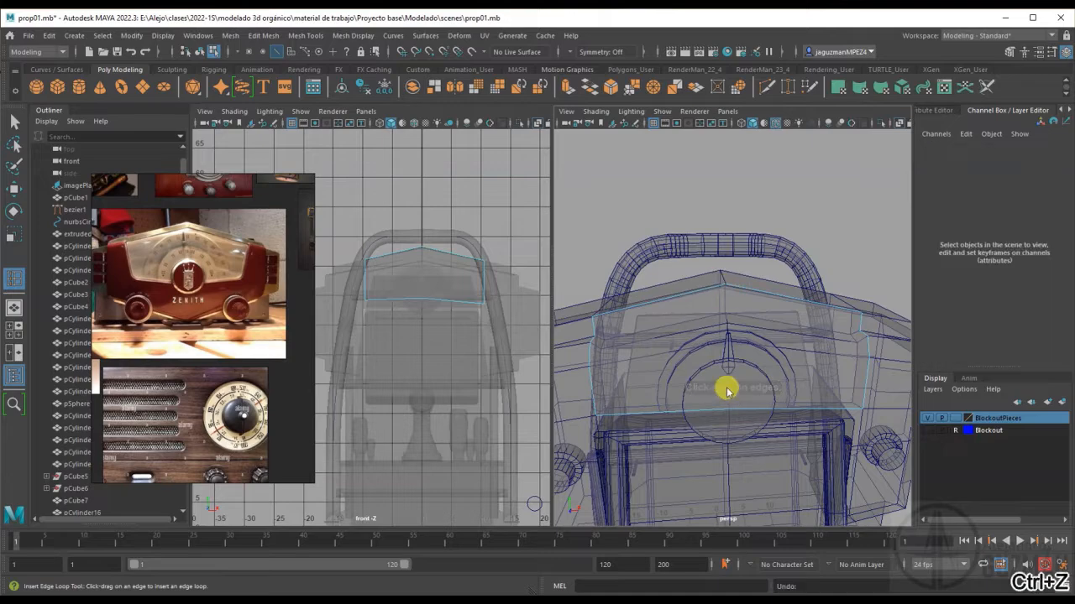
pyautogui.click(725, 284)
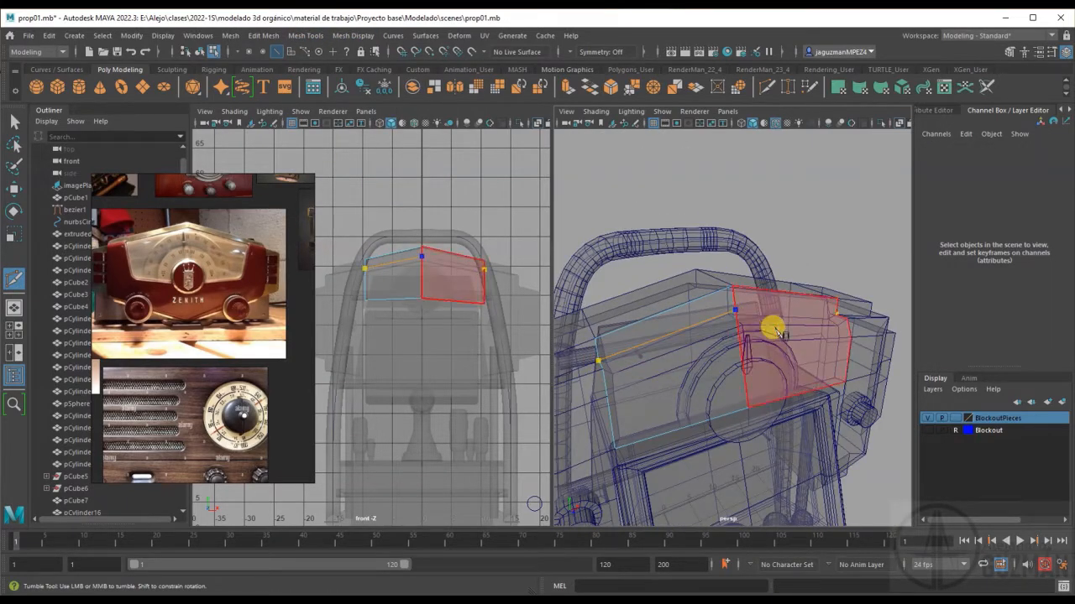
pyautogui.keyDown('alt'); pyautogui.moveTo(639, 380); pyautogui.dragTo(651, 357); pyautogui.keyUp('alt')
pyautogui.press('Return')
pyautogui.click(14, 122)
# Pull the front panel's central vertex forward so the panel bulges over the dial.
pyautogui.keyDown('alt'); pyautogui.moveTo(705, 335); pyautogui.dragTo(848, 327); pyautogui.keyUp('alt')
pyautogui.moveTo(777, 348); pyautogui.dragTo(726, 348, button='right')
pyautogui.click(778, 356)
pyautogui.press('w')
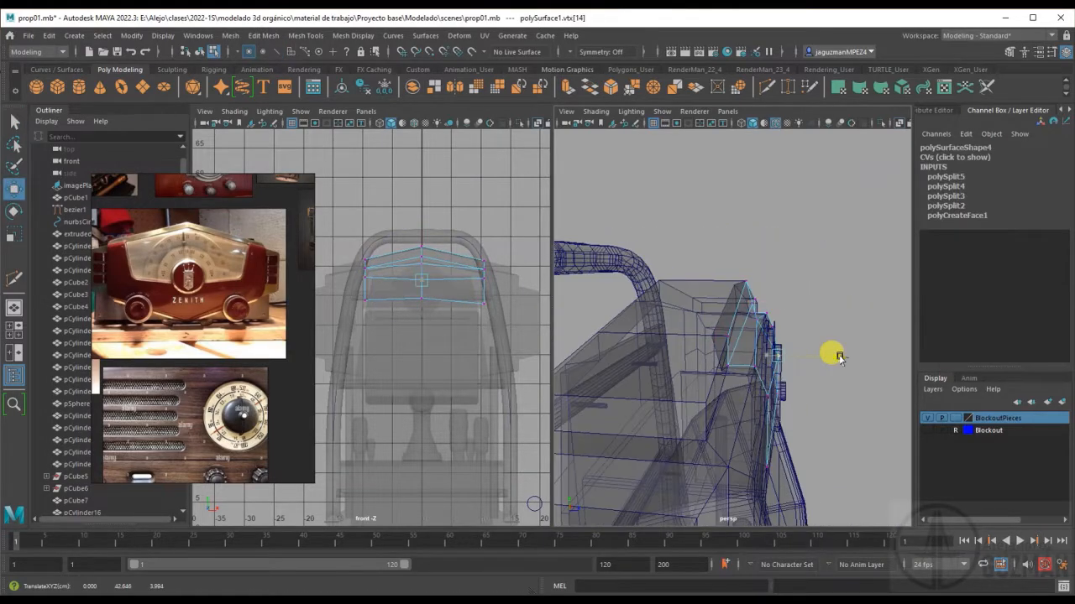
pyautogui.keyDown('alt'); pyautogui.moveTo(751, 338); pyautogui.dragTo(727, 295); pyautogui.keyUp('alt')
# Extrude the whole front panel slightly to give it thickness.
pyautogui.moveTo(727, 295); pyautogui.dragTo(762, 264, button='right')
pyautogui.keyDown('alt'); pyautogui.moveTo(697, 336); pyautogui.dragTo(781, 306); pyautogui.keyUp('alt')
pyautogui.click(568, 87)
pyautogui.moveTo(785, 298); pyautogui.dragTo(799, 294)
pyautogui.keyDown('alt'); pyautogui.moveTo(801, 370); pyautogui.dragTo(701, 382); pyautogui.keyUp('alt')
# Return the front panel to object mode and turn off X-Ray shading.
pyautogui.press('q')
pyautogui.moveTo(710, 369); pyautogui.dragTo(747, 336, button='right')
pyautogui.click(777, 180)
pyautogui.click(742, 370)
pyautogui.moveTo(781, 369)
pyautogui.keyDown('alt'); pyautogui.mouseDown()
pyautogui.moveTo(693, 376)
pyautogui.moveTo(806, 370)
pyautogui.mouseUp(); pyautogui.keyUp('alt')
pyautogui.click(596, 111)
pyautogui.click(611, 233)
# Correct the front panel's normals and return to object selection.
pyautogui.click(739, 335)
pyautogui.click(353, 35)
pyautogui.click(357, 89)
pyautogui.moveTo(604, 470); pyautogui.dragTo(810, 231)
pyautogui.press('w')
pyautogui.moveTo(810, 231); pyautogui.dragTo(840, 201, button='right')
pyautogui.keyDown('alt'); pyautogui.moveTo(759, 244); pyautogui.dragTo(829, 235); pyautogui.keyUp('alt')
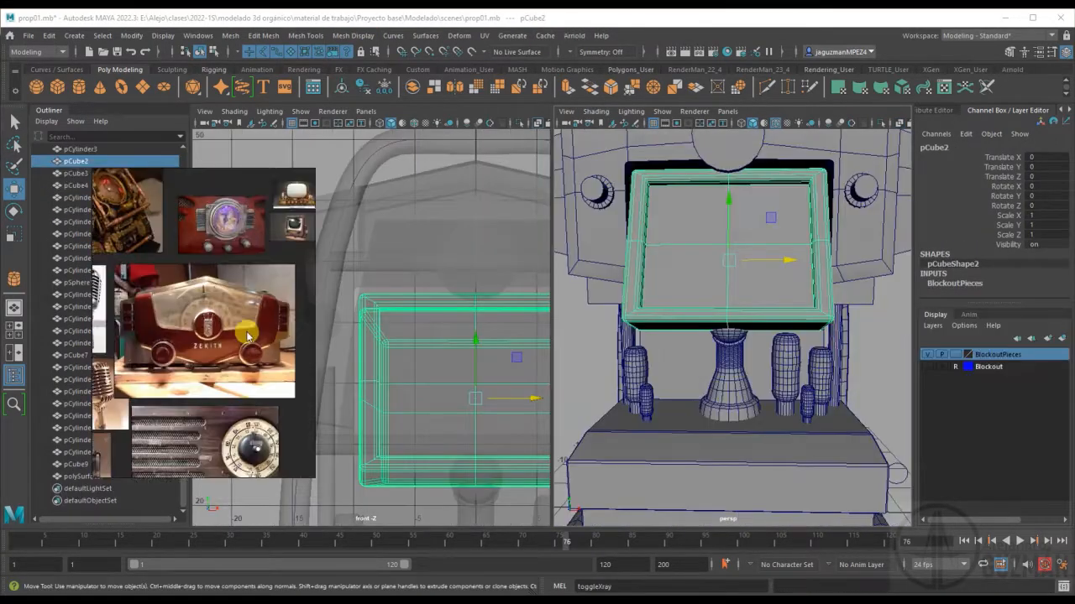
# Select every object in the BlockoutPieces layer and delete their construction history.
pyautogui.rightClick(341, 487)
pyautogui.click(300, 343)
pyautogui.scroll(5, 822, 265)
pyautogui.rightClick(996, 356)
pyautogui.click(1032, 409)
pyautogui.click(361, 88)
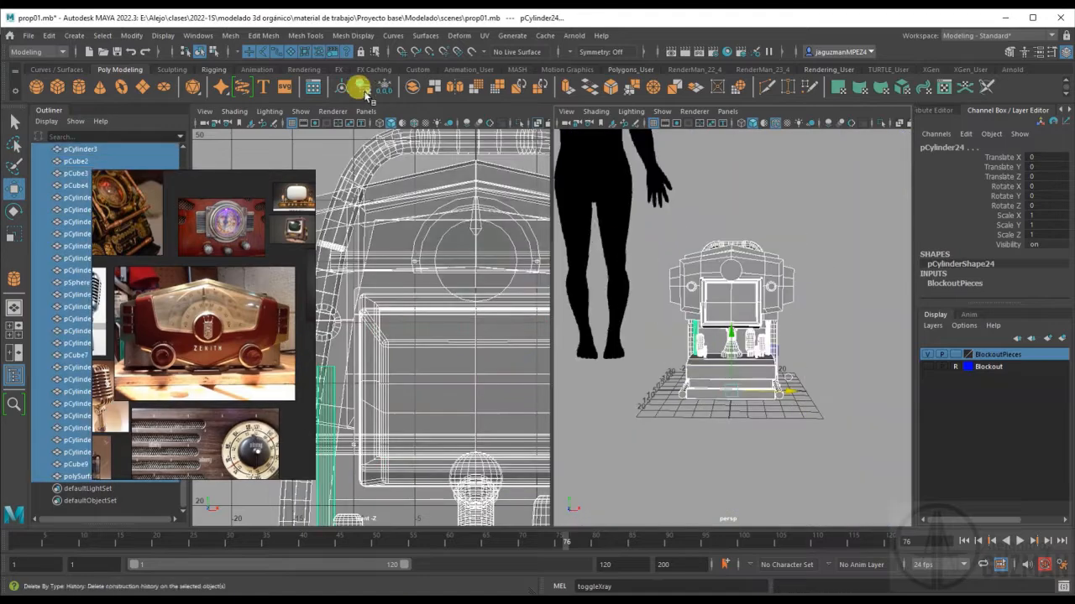
pyautogui.click(827, 294)
pyautogui.keyDown('alt'); pyautogui.moveTo(770, 333); pyautogui.dragTo(760, 317); pyautogui.keyUp('alt')
# Reselect the BlockoutPieces objects and toggle the layer's visibility off and on to check its contents.
pyautogui.rightClick(996, 356)
pyautogui.click(1032, 409)
pyautogui.click(927, 354)
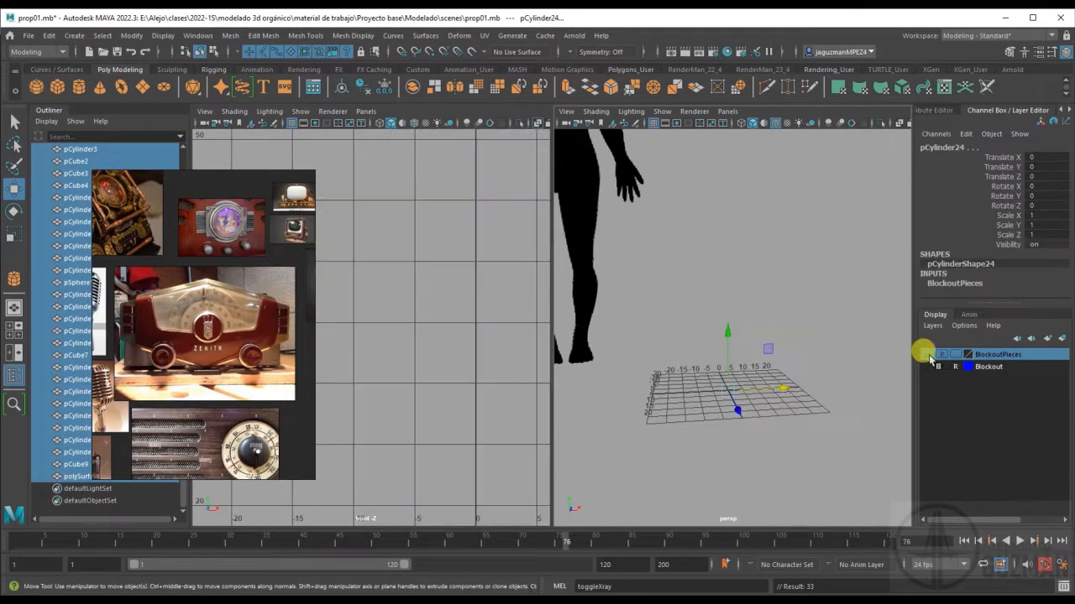
pyautogui.click(926, 355)
pyautogui.click(856, 336)
pyautogui.keyDown('alt'); pyautogui.moveTo(827, 336); pyautogui.dragTo(793, 335); pyautogui.keyUp('alt')
# Bring up the microphone reference and create a small cylinder of radius 0.725 in front of the base.
pyautogui.scroll(8, 222, 338)
pyautogui.moveTo(218, 321); pyautogui.dragTo(240, 319, button='middle')
pyautogui.scroll(5, 697, 370)
pyautogui.click(79, 87)
pyautogui.keyDown('alt'); pyautogui.moveTo(674, 383); pyautogui.dragTo(766, 403); pyautogui.keyUp('alt')
pyautogui.moveTo(768, 508); pyautogui.dragTo(753, 501)
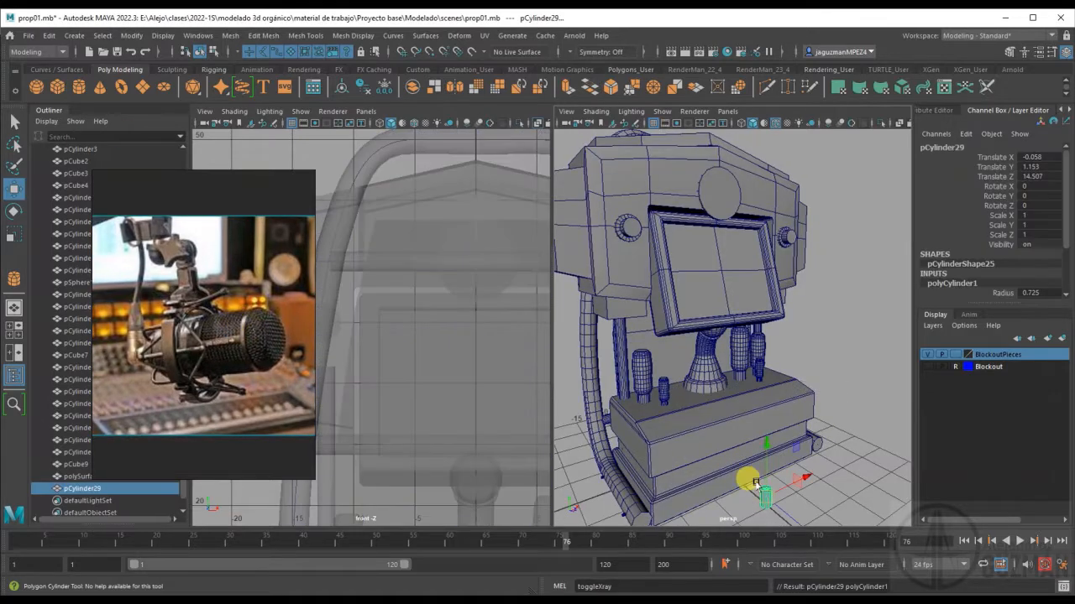
# Position the small cylinder beneath the screen box's underside and tilt it to match the box.
pyautogui.moveTo(476, 416); pyautogui.dragTo(475, 506)
pyautogui.keyDown('alt'); pyautogui.moveTo(739, 339); pyautogui.dragTo(811, 355); pyautogui.keyUp('alt')
pyautogui.moveTo(831, 350); pyautogui.dragTo(781, 328)
pyautogui.scroll(5, 736, 347)
pyautogui.moveTo(766, 372); pyautogui.dragTo(761, 374)
# Set the Move tool's axis orientation to World.
pyautogui.doubleClick(15, 189)
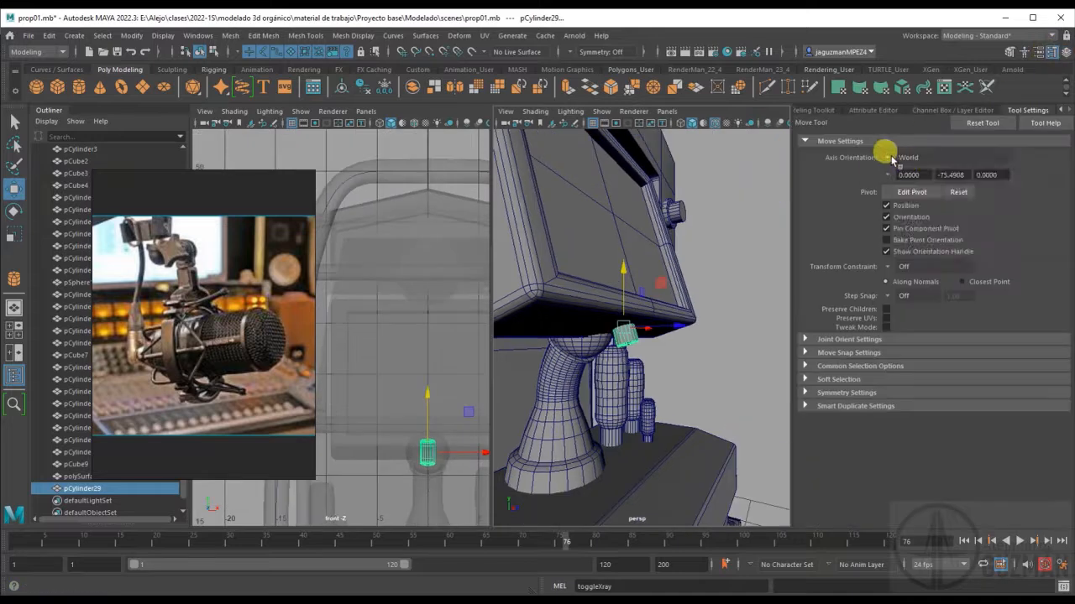
pyautogui.keyDown('alt'); pyautogui.moveTo(621, 290); pyautogui.dragTo(692, 293); pyautogui.keyUp('alt')
pyautogui.click(914, 160)
pyautogui.click(910, 176)
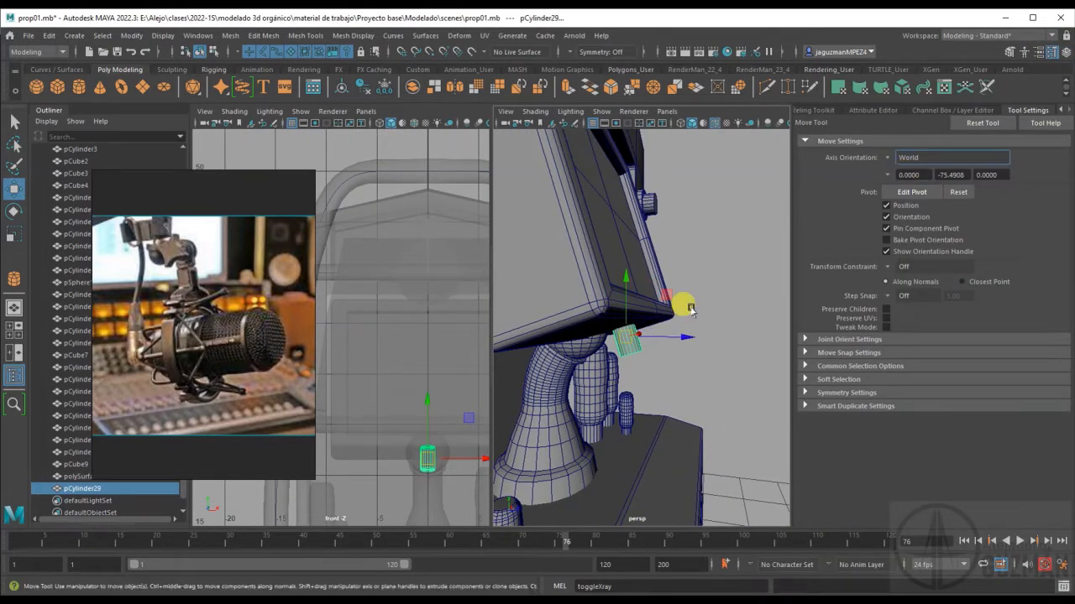
pyautogui.keyDown('alt'); pyautogui.moveTo(611, 309); pyautogui.dragTo(636, 351); pyautogui.keyUp('alt')
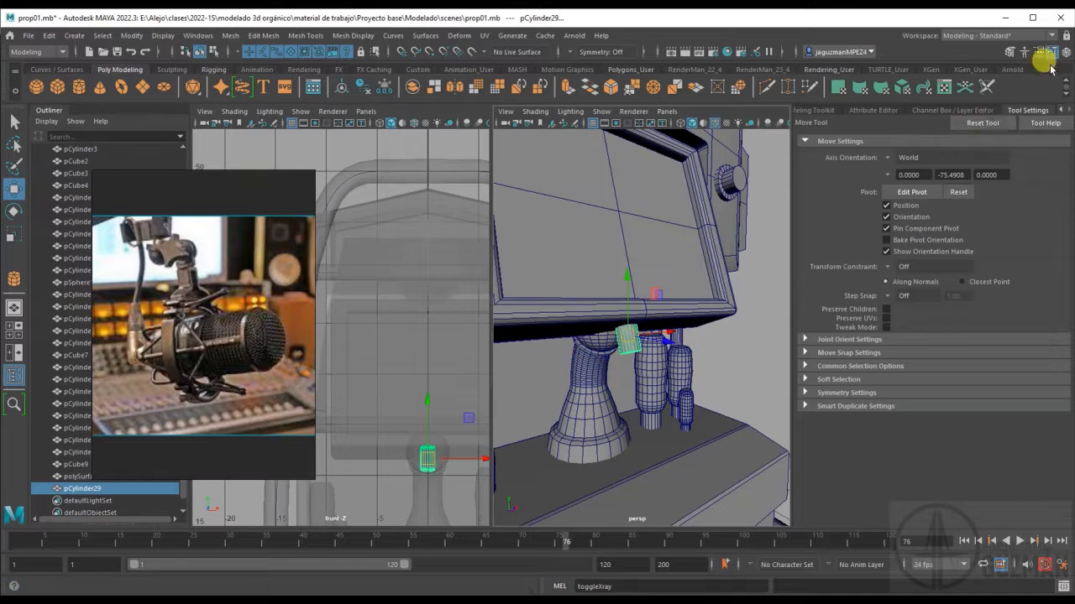
# Extrude the small cylinder's lower end face into a narrower neck about 0.84 long, ending in a wider collar.
pyautogui.click(972, 111)
pyautogui.scroll(-2, 972, 286)
pyautogui.click(974, 277)
pyautogui.keyDown('alt'); pyautogui.moveTo(723, 363); pyautogui.dragTo(732, 332); pyautogui.keyUp('alt')
pyautogui.moveTo(722, 339); pyautogui.dragTo(723, 376, button='right')
pyautogui.click(717, 364)
pyautogui.click(611, 91)
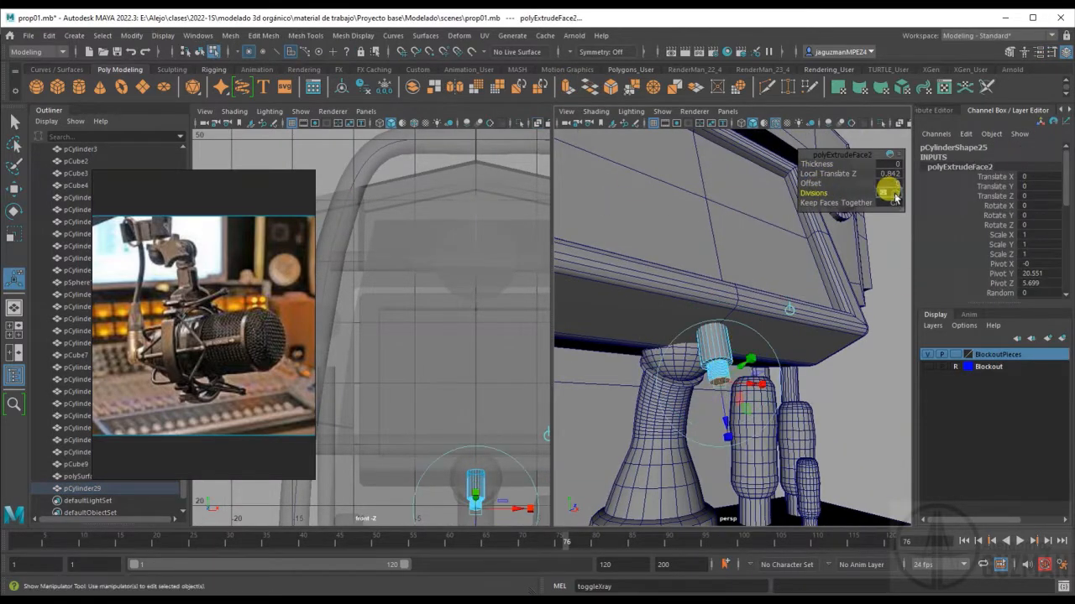
pyautogui.click(898, 158)
pyautogui.click(900, 158)
pyautogui.keyDown('alt'); pyautogui.moveTo(725, 407); pyautogui.dragTo(777, 398); pyautogui.keyUp('alt')
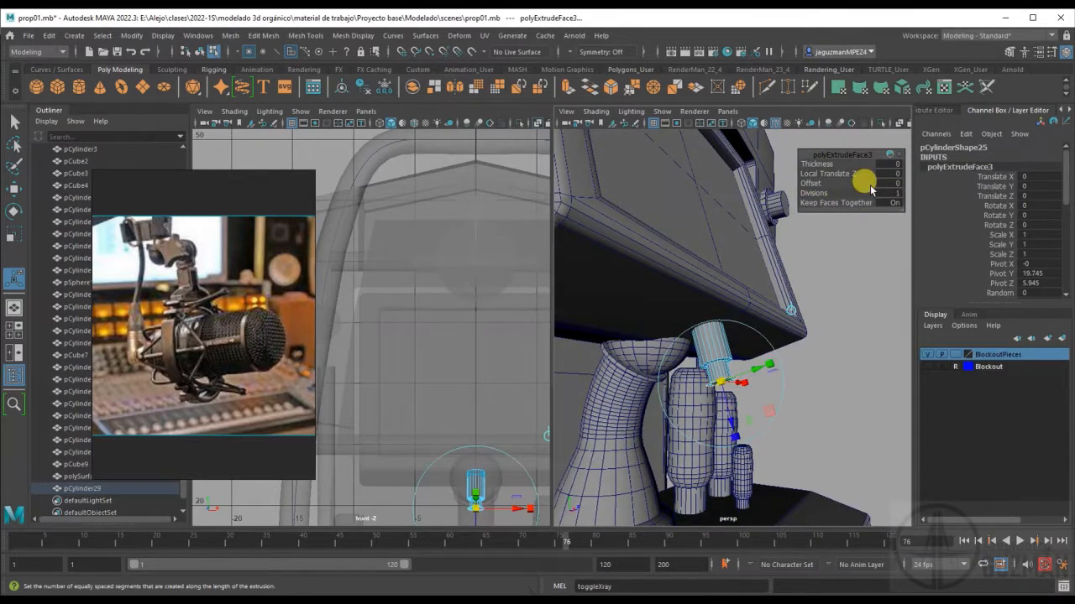
pyautogui.press('q')
pyautogui.moveTo(720, 361); pyautogui.dragTo(756, 332, button='right')
# Duplicate the screen support's ball sphere and move the copy below the small cylinder's collar.
pyautogui.click(667, 351)
pyautogui.hotkey('ctrl', 'd')
pyautogui.press('w')
pyautogui.moveTo(698, 333); pyautogui.dragTo(677, 315)
pyautogui.keyDown('alt'); pyautogui.moveTo(504, 453); pyautogui.dragTo(424, 288, button='middle'); pyautogui.keyUp('alt')
pyautogui.press('w')
pyautogui.moveTo(433, 227); pyautogui.dragTo(427, 341)
# Scale the sphere copy down and seat it in the collar at the tilted cylinder's lower end.
pyautogui.press('r')
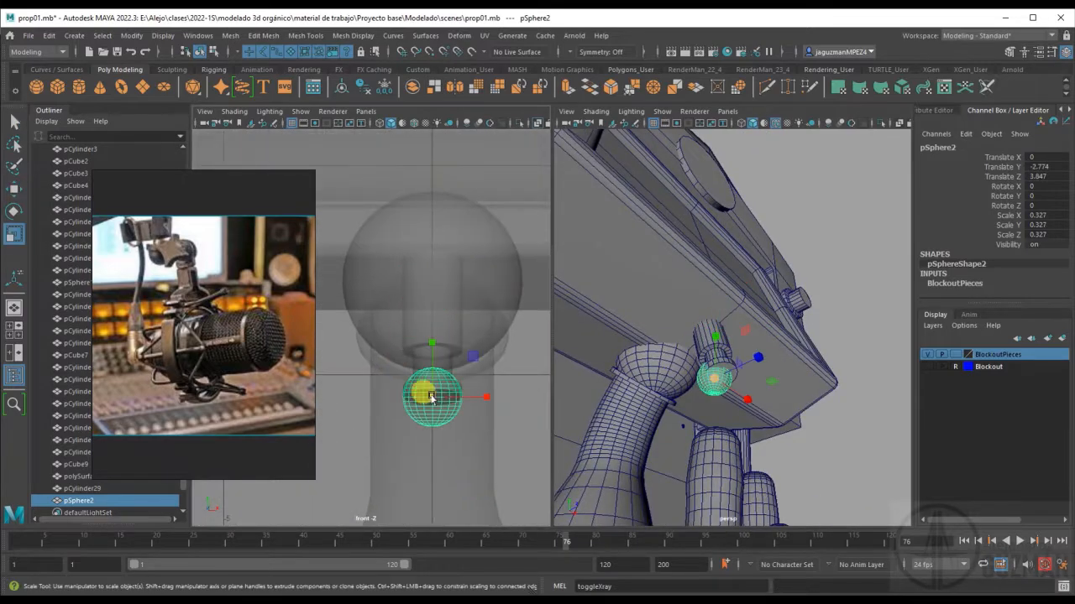
pyautogui.moveTo(432, 396); pyautogui.dragTo(417, 397)
pyautogui.keyDown('alt'); pyautogui.moveTo(684, 369); pyautogui.dragTo(767, 359); pyautogui.keyUp('alt')
pyautogui.press('w')
pyautogui.moveTo(716, 298); pyautogui.dragTo(751, 300)
pyautogui.keyDown('alt'); pyautogui.moveTo(749, 300); pyautogui.dragTo(760, 278); pyautogui.keyUp('alt')
pyautogui.moveTo(767, 278); pyautogui.dragTo(693, 314)
# Duplicate the tall vertical support cylinder and scale the copy down to a short rod.
pyautogui.click(76, 86)
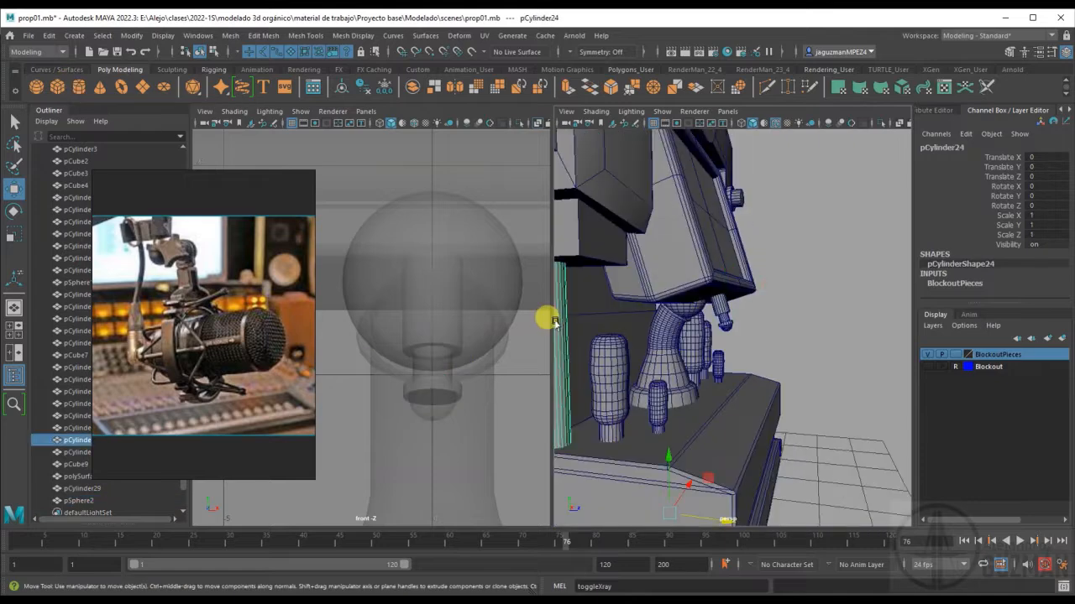
pyautogui.hotkey('ctrl', 'd')
pyautogui.moveTo(612, 377); pyautogui.dragTo(780, 389)
pyautogui.keyDown('alt'); pyautogui.moveTo(781, 390); pyautogui.dragTo(605, 363); pyautogui.keyUp('alt')
pyautogui.press('r')
pyautogui.press('f')
pyautogui.keyDown('alt'); pyautogui.moveTo(689, 361); pyautogui.dragTo(717, 380); pyautogui.keyUp('alt')
# Relocate the rod's pivot with snapping and move the rod up near the microphone mount's sphere.
pyautogui.keyDown('alt'); pyautogui.moveTo(669, 361); pyautogui.dragTo(646, 388, button='middle'); pyautogui.keyUp('alt')
pyautogui.press('w')
pyautogui.press('v')
pyautogui.moveTo(649, 453); pyautogui.dragTo(860, 178, button='middle')
pyautogui.moveTo(633, 432); pyautogui.dragTo(756, 151)
pyautogui.press('f')
pyautogui.keyDown('alt'); pyautogui.moveTo(755, 336); pyautogui.dragTo(714, 336, button='right'); pyautogui.keyUp('alt')
pyautogui.moveTo(736, 316); pyautogui.dragTo(811, 316)
# Rotate the rod to about -89 degrees in X so it lies horizontally in front of the sphere.
pyautogui.keyDown('alt'); pyautogui.moveTo(755, 324); pyautogui.dragTo(833, 336); pyautogui.keyUp('alt')
pyautogui.press('e')
pyautogui.moveTo(781, 275); pyautogui.dragTo(681, 217)
pyautogui.moveTo(751, 311); pyautogui.dragTo(816, 314)
# Move the horizontal rod against the microphone mount's sphere and scale it to 0.374 in X and Z and 0.077 in Y.
pyautogui.press('w')
pyautogui.moveTo(776, 354); pyautogui.dragTo(827, 357)
pyautogui.keyDown('alt'); pyautogui.moveTo(827, 356); pyautogui.dragTo(756, 336, button='right'); pyautogui.keyUp('alt')
pyautogui.press('r')
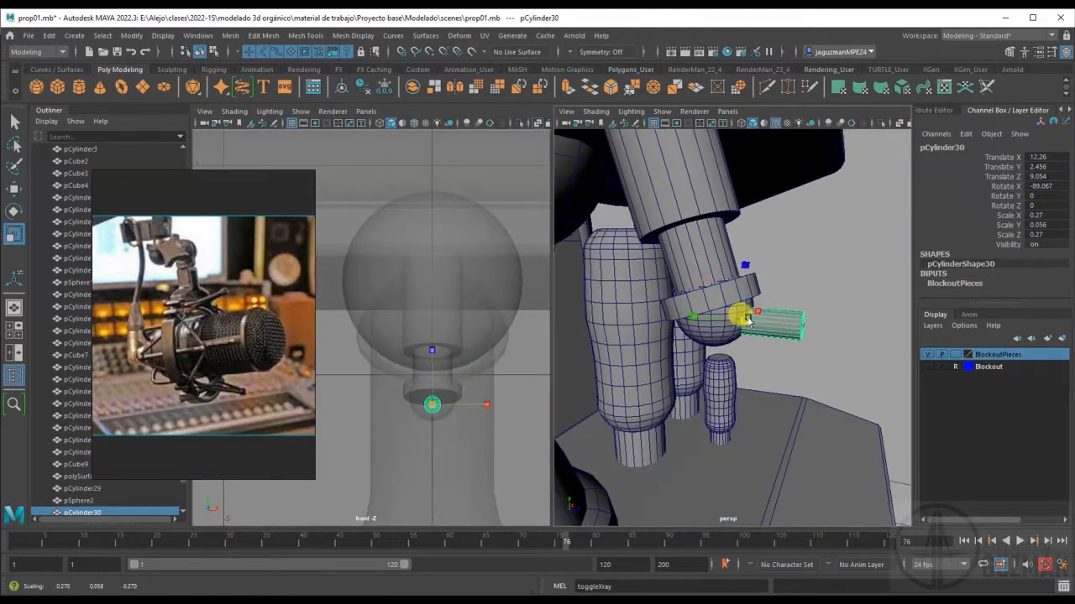
pyautogui.moveTo(831, 328); pyautogui.dragTo(850, 329)
pyautogui.keyDown('alt'); pyautogui.moveTo(840, 336); pyautogui.dragTo(684, 382); pyautogui.keyUp('alt')
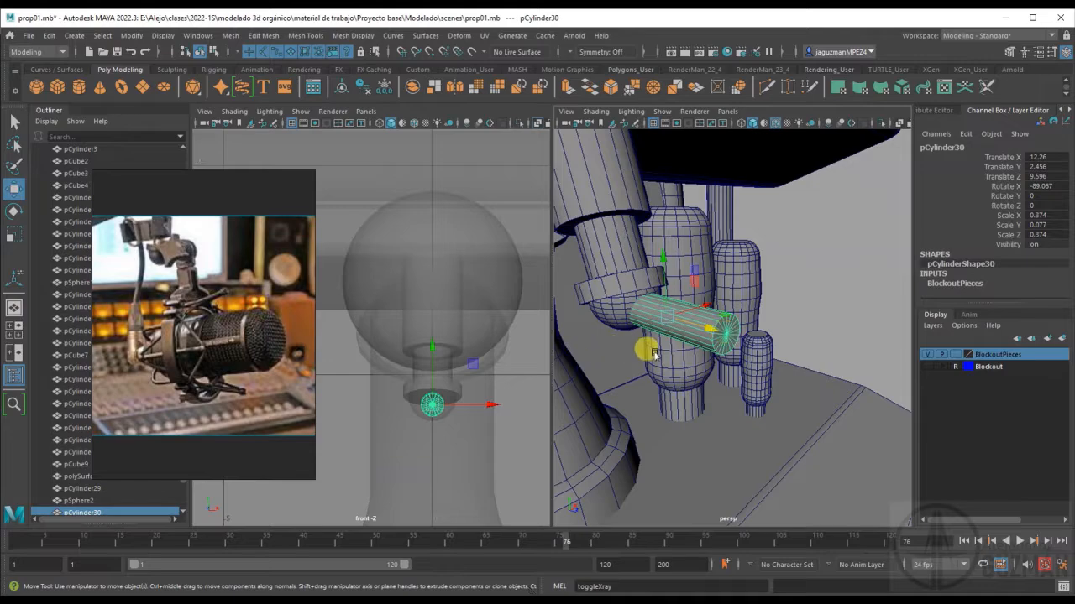
pyautogui.keyDown('alt'); pyautogui.moveTo(620, 353); pyautogui.dragTo(761, 304); pyautogui.keyUp('alt')
pyautogui.keyDown('alt'); pyautogui.moveTo(757, 349); pyautogui.dragTo(742, 303, button='right'); pyautogui.keyUp('alt')
pyautogui.keyDown('alt'); pyautogui.moveTo(742, 302); pyautogui.dragTo(713, 312); pyautogui.keyUp('alt')
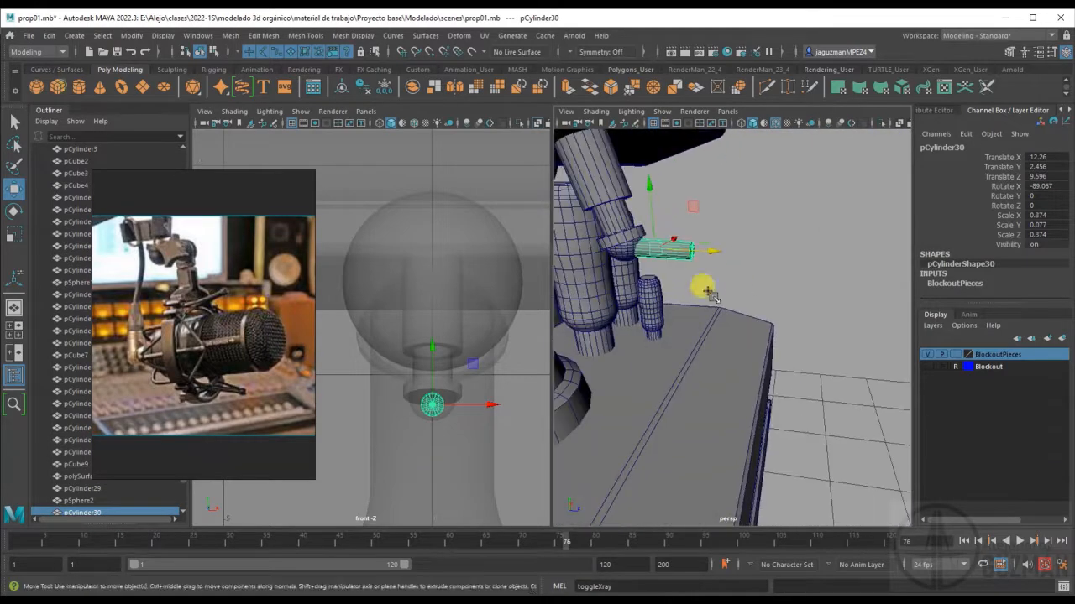
# Create a cube around the rod's free end and scale it to 0.529 in Y and 0.712 in Z.
pyautogui.click(60, 90)
pyautogui.click(827, 378)
pyautogui.keyDown('alt'); pyautogui.moveTo(827, 377); pyautogui.dragTo(782, 412); pyautogui.keyUp('alt')
pyautogui.moveTo(728, 366); pyautogui.dragTo(703, 311, button='middle')
pyautogui.press('f')
pyautogui.hotkey('alt', 'x')
pyautogui.keyDown('alt'); pyautogui.moveTo(794, 263); pyautogui.dragTo(781, 334); pyautogui.keyUp('alt')
pyautogui.press('r')
pyautogui.moveTo(791, 331); pyautogui.dragTo(775, 331)
pyautogui.moveTo(734, 277); pyautogui.dragTo(733, 304)
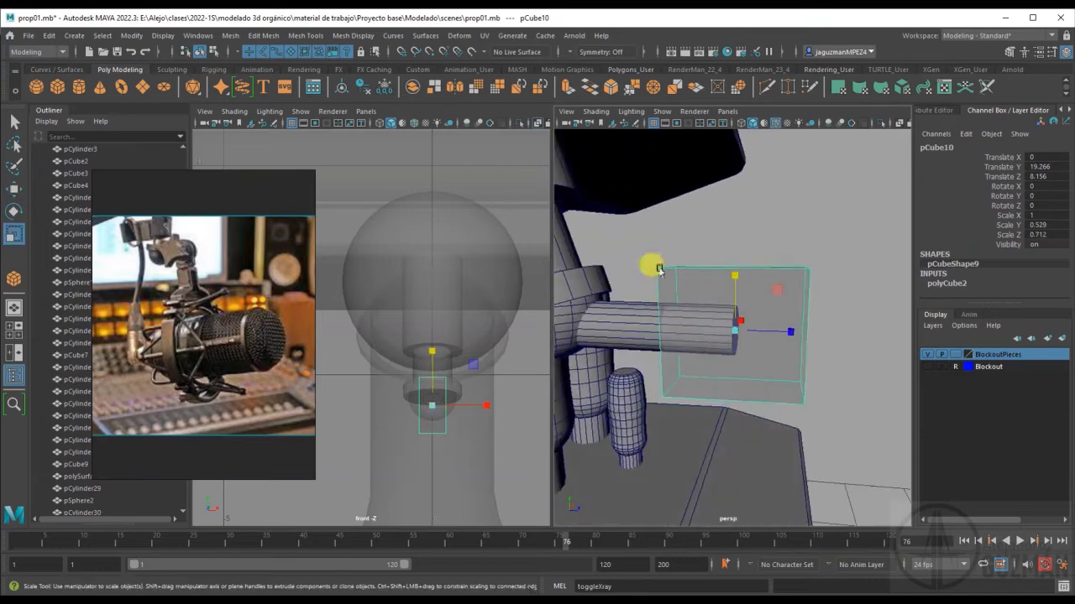
# Subdivide the cube into two segments per direction and pull its corner vertices inward so both ends taper to a point.
pyautogui.click(948, 284)
pyautogui.moveTo(998, 275); pyautogui.dragTo(995, 256)
pyautogui.moveTo(646, 287); pyautogui.dragTo(684, 272, button='middle')
pyautogui.press('r')
pyautogui.moveTo(684, 272); pyautogui.dragTo(647, 273, button='right')
pyautogui.moveTo(641, 253); pyautogui.dragTo(676, 285)
pyautogui.keyDown('shift'); pyautogui.moveTo(644, 385); pyautogui.dragTo(675, 419); pyautogui.keyUp('shift')
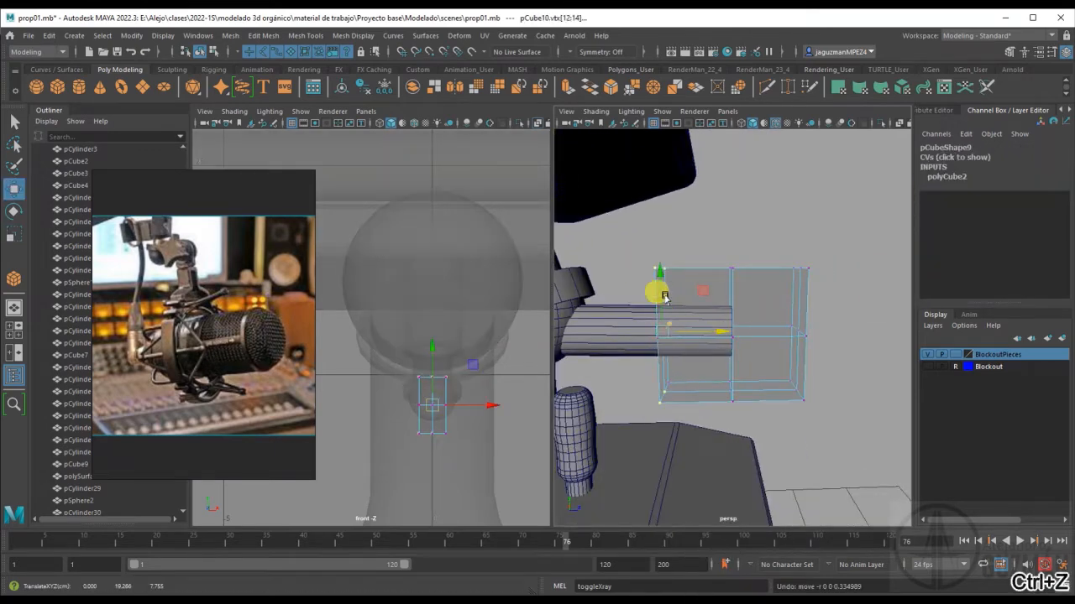
pyautogui.moveTo(723, 330); pyautogui.dragTo(741, 331)
pyautogui.moveTo(777, 330)
pyautogui.keyDown('alt'); pyautogui.mouseDown()
pyautogui.moveTo(742, 353)
pyautogui.moveTo(781, 346)
pyautogui.mouseUp(); pyautogui.keyUp('alt')
pyautogui.moveTo(788, 309); pyautogui.dragTo(862, 342)
pyautogui.keyDown('alt'); pyautogui.moveTo(847, 273); pyautogui.dragTo(785, 304); pyautogui.keyUp('alt')
# Return the pointed block to object mode with X-ray off and join it to the rod with a Boolean union.
pyautogui.moveTo(785, 304); pyautogui.dragTo(812, 277, button='right')
pyautogui.hotkey('alt', 'x')
pyautogui.keyDown('alt'); pyautogui.moveTo(731, 324); pyautogui.dragTo(793, 295); pyautogui.keyUp('alt')
pyautogui.keyDown('shift'); pyautogui.click(632, 319); pyautogui.keyUp('shift')
pyautogui.click(230, 36)
pyautogui.moveTo(340, 72)
pyautogui.click(380, 68)
# Create a second cube, position it through the middle of the block's end, and scale it into a thin slot cutter.
pyautogui.moveTo(819, 235)
pyautogui.keyDown('alt'); pyautogui.mouseDown()
pyautogui.moveTo(793, 265)
pyautogui.moveTo(644, 319)
pyautogui.moveTo(663, 329)
pyautogui.mouseUp(); pyautogui.keyUp('alt')
pyautogui.keyDown('alt'); pyautogui.moveTo(663, 329); pyautogui.dragTo(736, 350, button='right'); pyautogui.keyUp('alt')
pyautogui.keyDown('alt'); pyautogui.moveTo(736, 350); pyautogui.dragTo(730, 403); pyautogui.keyUp('alt')
pyautogui.click(58, 87)
pyautogui.moveTo(728, 512)
pyautogui.mouseDown()
pyautogui.moveTo(739, 496)
pyautogui.moveTo(735, 453)
pyautogui.mouseUp()
pyautogui.press('w')
pyautogui.moveTo(734, 508); pyautogui.dragTo(743, 341)
pyautogui.moveTo(733, 433); pyautogui.dragTo(743, 340)
pyautogui.keyDown('alt'); pyautogui.moveTo(659, 395); pyautogui.dragTo(737, 327); pyautogui.keyUp('alt')
pyautogui.press('r')
pyautogui.moveTo(746, 262); pyautogui.dragTo(746, 309)
pyautogui.keyDown('alt'); pyautogui.moveTo(819, 340); pyautogui.dragTo(744, 395); pyautogui.keyUp('alt')
pyautogui.moveTo(800, 311); pyautogui.dragTo(773, 318)
pyautogui.keyDown('alt'); pyautogui.moveTo(718, 357); pyautogui.dragTo(579, 286); pyautogui.keyUp('alt')
# Subtract the thin cutter cube from the mount block with a Boolean difference to form a two-pronged fork.
pyautogui.press('w')
pyautogui.click(753, 341)
pyautogui.keyDown('shift'); pyautogui.click(720, 247); pyautogui.keyUp('shift')
pyautogui.moveTo(643, 319); pyautogui.dragTo(789, 312)
pyautogui.click(230, 36)
pyautogui.click(382, 80)
pyautogui.click(638, 251)
# Draw a flat cylinder disc in the side view with radius 0.689, height 0.213 and 0 cap subdivisions.
pyautogui.keyDown('alt'); pyautogui.moveTo(713, 328); pyautogui.dragTo(747, 324); pyautogui.keyUp('alt')
pyautogui.keyDown('alt'); pyautogui.moveTo(615, 330); pyautogui.dragTo(580, 330, button='right'); pyautogui.keyUp('alt')
pyautogui.click(79, 87)
pyautogui.keyDown('alt'); pyautogui.moveTo(504, 328); pyautogui.dragTo(467, 333, button='right'); pyautogui.keyUp('alt')
pyautogui.press('space')
pyautogui.moveTo(388, 328); pyautogui.dragTo(445, 329)
pyautogui.keyDown('alt'); pyautogui.moveTo(341, 319); pyautogui.dragTo(445, 319, button='middle'); pyautogui.keyUp('alt')
pyautogui.keyDown('alt'); pyautogui.moveTo(420, 328); pyautogui.dragTo(466, 329, button='right'); pyautogui.keyUp('alt')
pyautogui.moveTo(451, 336); pyautogui.dragTo(468, 339)
pyautogui.keyDown('alt'); pyautogui.moveTo(820, 377); pyautogui.dragTo(726, 380); pyautogui.keyUp('alt')
pyautogui.click(953, 285)
pyautogui.scroll(-1, 980, 292)
pyautogui.scroll(-1, 983, 294)
pyautogui.click(986, 279)
pyautogui.moveTo(816, 385); pyautogui.dragTo(782, 394, button='middle')
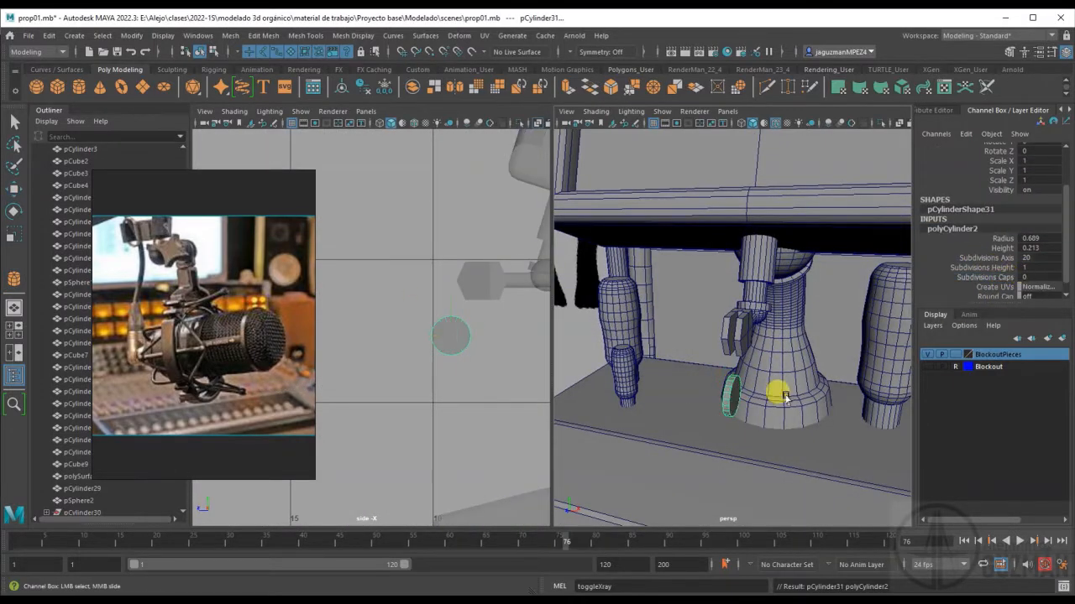
# Snap the disc into the fork's slot, scale it to 0.934 in X, and shift it outward to Translate Z 8.835.
pyautogui.press('w')
pyautogui.press('v')
pyautogui.keyDown('alt'); pyautogui.moveTo(820, 353); pyautogui.dragTo(827, 336); pyautogui.keyUp('alt')
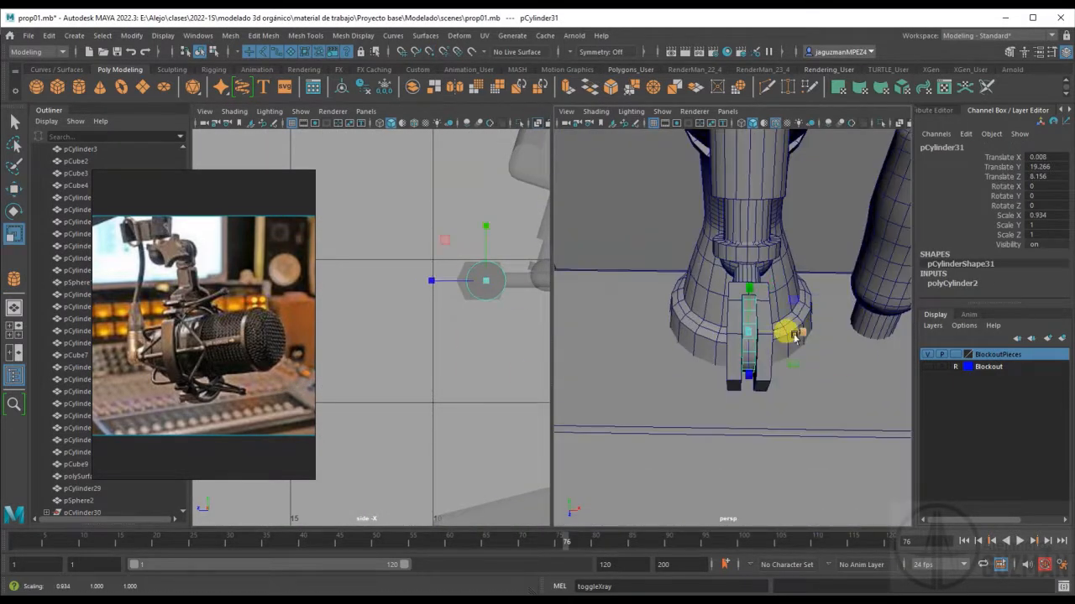
pyautogui.moveTo(399, 283); pyautogui.dragTo(402, 282)
pyautogui.keyDown('alt'); pyautogui.moveTo(789, 335); pyautogui.dragTo(707, 327, button='right'); pyautogui.keyUp('alt')
pyautogui.keyDown('alt'); pyautogui.moveTo(708, 327); pyautogui.dragTo(655, 335); pyautogui.keyUp('alt')
# Duplicate the small cylinder at the base's front corner, center its pivot, and move the copy to the disc's center.
pyautogui.click(834, 437)
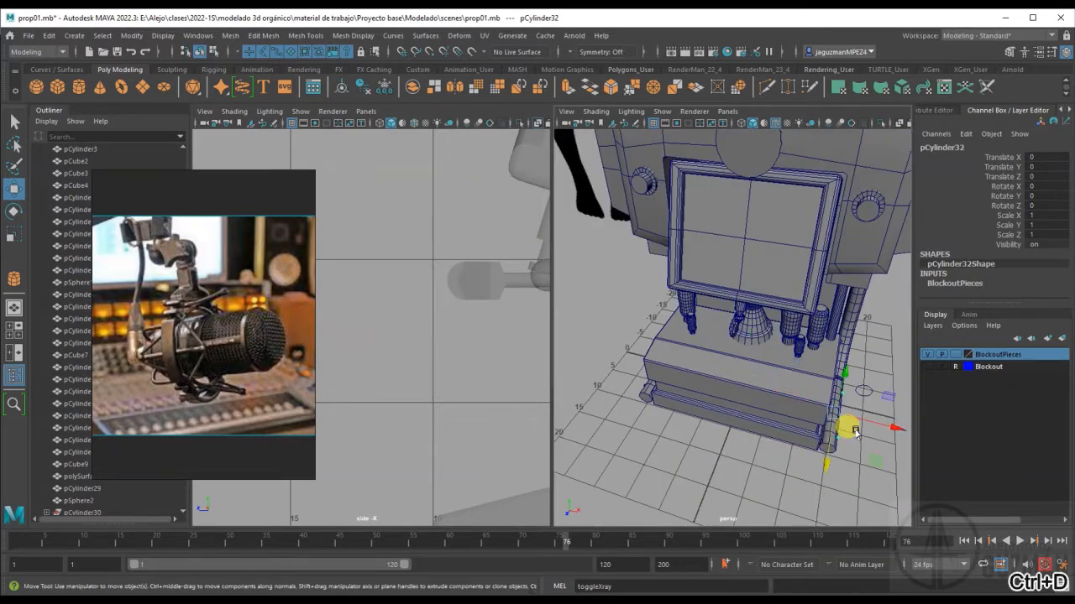
pyautogui.click(415, 123)
pyautogui.scroll(1, 483, 243)
pyautogui.press('v')
pyautogui.moveTo(497, 267); pyautogui.dragTo(504, 272, button='middle')
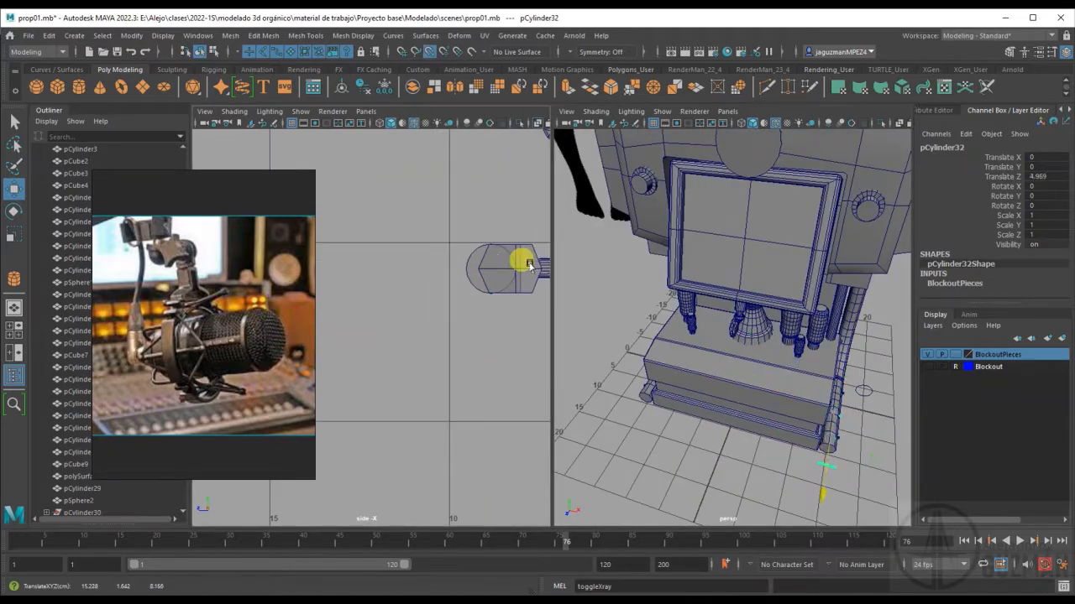
pyautogui.keyDown('alt'); pyautogui.moveTo(369, 168); pyautogui.dragTo(333, 205, button='middle'); pyautogui.keyUp('alt')
pyautogui.click(132, 36)
pyautogui.click(148, 116)
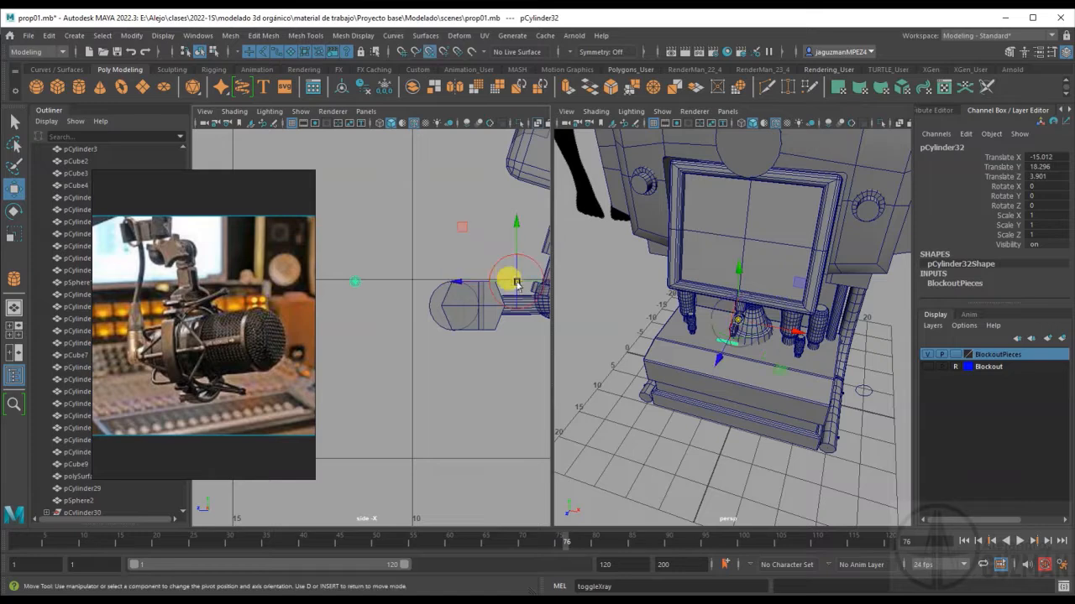
pyautogui.keyDown('alt'); pyautogui.moveTo(688, 344); pyautogui.dragTo(789, 344, button='right'); pyautogui.keyUp('alt')
pyautogui.moveTo(355, 281); pyautogui.dragTo(455, 306)
# Scale the cylinder copy to 0.349 in X and slide it through the fork prongs as a hinge pin.
pyautogui.keyDown('alt'); pyautogui.moveTo(629, 380); pyautogui.dragTo(789, 368); pyautogui.keyUp('alt')
pyautogui.press('r')
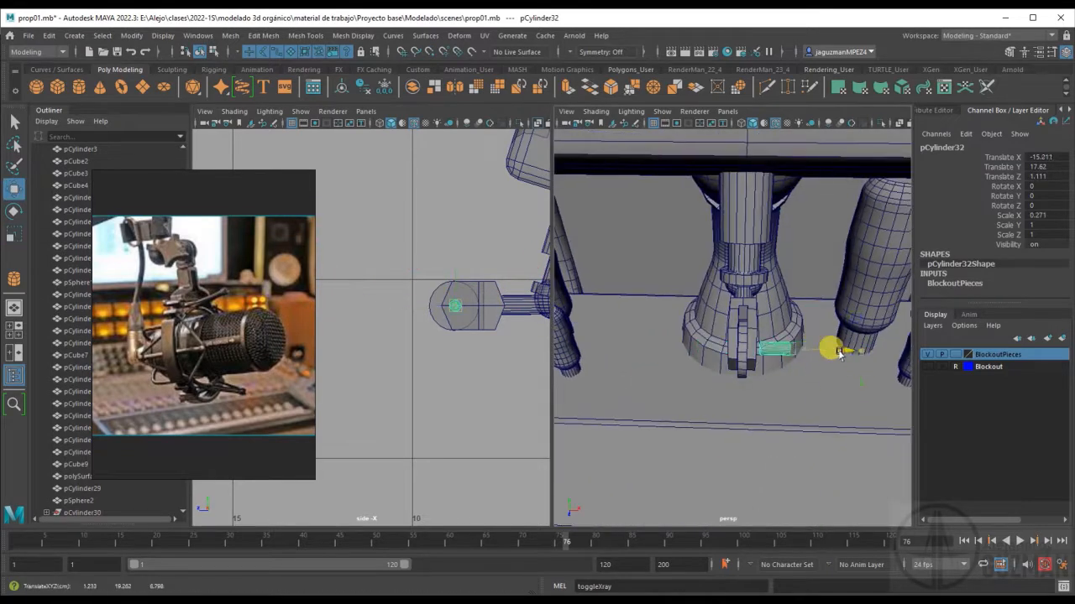
pyautogui.moveTo(858, 352); pyautogui.dragTo(819, 353)
pyautogui.press('r')
pyautogui.keyDown('alt'); pyautogui.moveTo(865, 356); pyautogui.dragTo(798, 357); pyautogui.keyUp('alt')
pyautogui.press('w')
pyautogui.keyDown('alt'); pyautogui.moveTo(722, 356); pyautogui.dragTo(672, 349); pyautogui.keyUp('alt')
# Try to align the hinge pin with the disc using the Align Tool, and undo the alignment.
pyautogui.scroll(3, 509, 309)
pyautogui.click(486, 298)
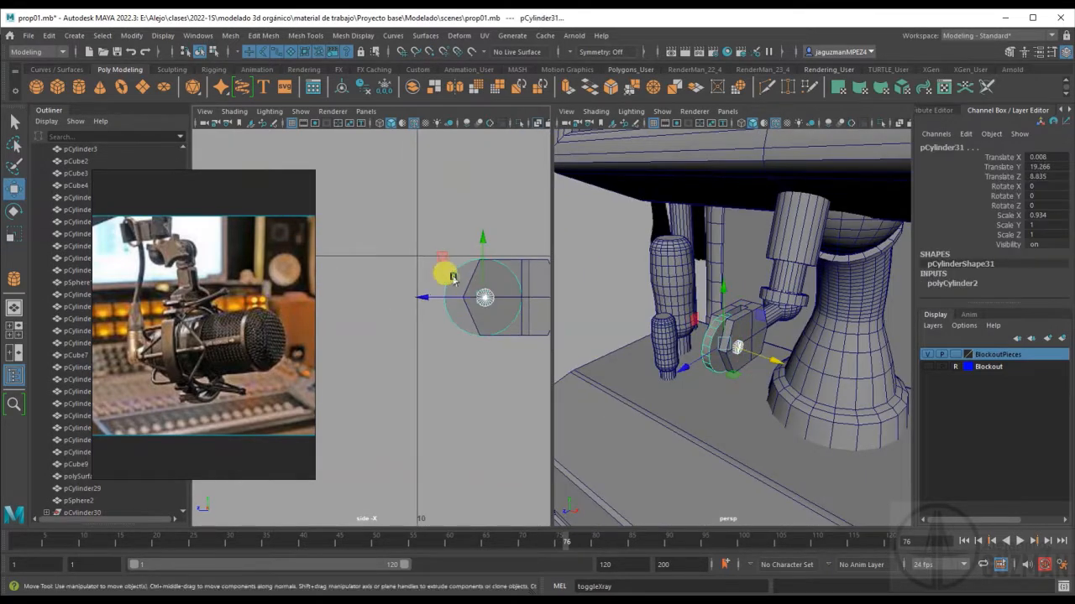
pyautogui.press('q')
pyautogui.keyDown('shift'); pyautogui.click(705, 360); pyautogui.keyUp('shift')
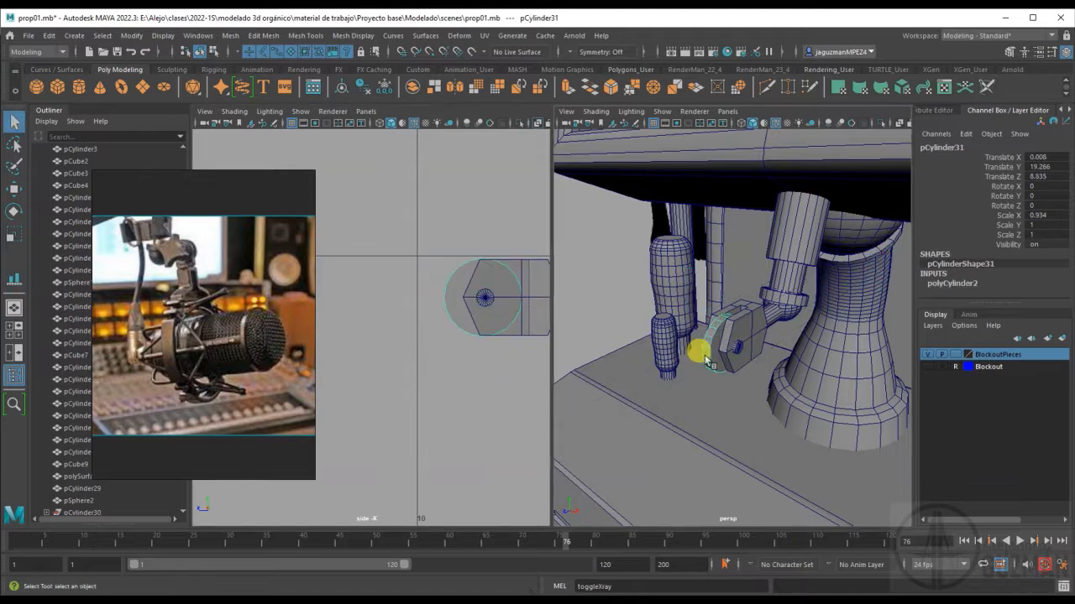
pyautogui.click(138, 38)
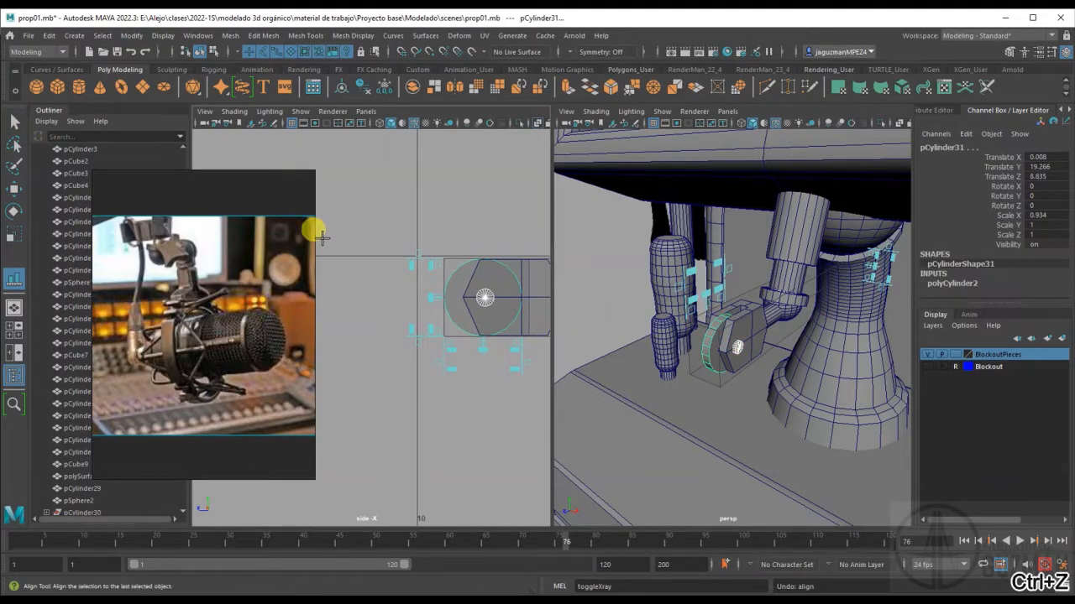
pyautogui.scroll(-5, 739, 327)
pyautogui.keyDown('alt'); pyautogui.moveTo(747, 327); pyautogui.dragTo(714, 319); pyautogui.keyUp('alt')
pyautogui.hotkey('ctrl', 'z')
pyautogui.press('q')
# Center the hinge pin on the disc in the side view and save the scene.
pyautogui.scroll(4, 420, 274)
pyautogui.keyDown('alt'); pyautogui.moveTo(514, 271); pyautogui.dragTo(419, 277, button='middle'); pyautogui.keyUp('alt')
pyautogui.press('w')
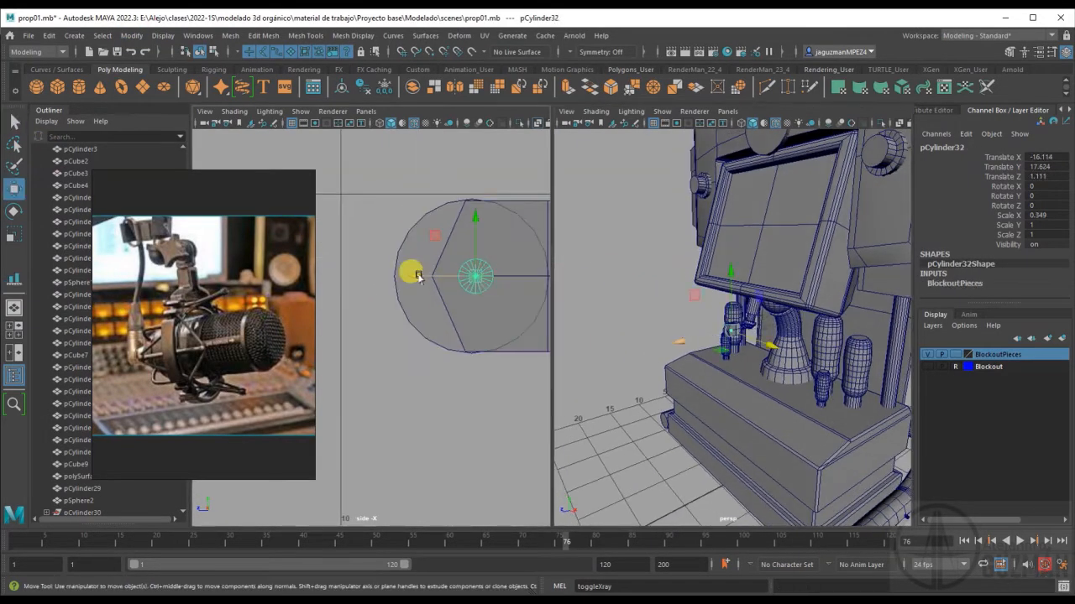
pyautogui.keyDown('alt'); pyautogui.moveTo(626, 334); pyautogui.dragTo(722, 331); pyautogui.keyUp('alt')
pyautogui.scroll(4, 731, 327)
pyautogui.click(116, 52)
pyautogui.scroll(-8, 411, 319)
# Draw a cube below the disc, flatten it to 0.144 in X, and subdivide its height and depth.
pyautogui.click(58, 87)
pyautogui.keyDown('shift'); pyautogui.moveTo(386, 344); pyautogui.dragTo(411, 368); pyautogui.keyUp('shift')
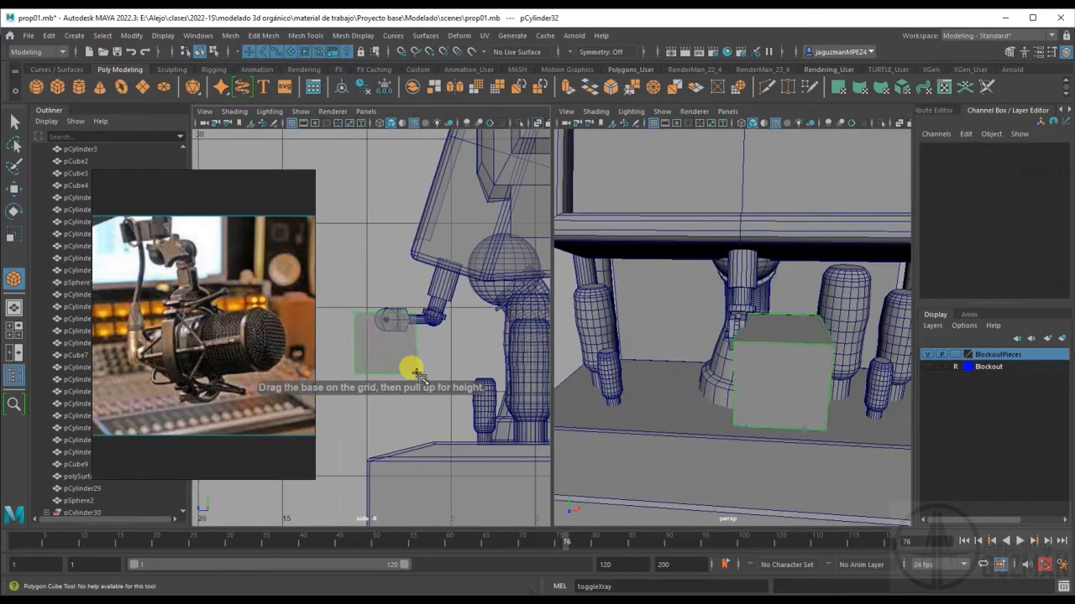
pyautogui.press('r')
pyautogui.moveTo(824, 370)
pyautogui.mouseDown()
pyautogui.moveTo(780, 382)
pyautogui.moveTo(705, 378)
pyautogui.mouseUp()
pyautogui.scroll(-3, 998, 260)
pyautogui.moveTo(996, 255); pyautogui.dragTo(996, 276)
pyautogui.moveTo(739, 361); pyautogui.dragTo(760, 361, button='middle')
# Scale the plate's mid-edge vertices inward to turn it into a four-pointed star.
pyautogui.keyDown('alt'); pyautogui.moveTo(760, 356); pyautogui.dragTo(679, 332); pyautogui.keyUp('alt')
pyautogui.moveTo(724, 317); pyautogui.dragTo(724, 361, button='right')
pyautogui.click(751, 364)
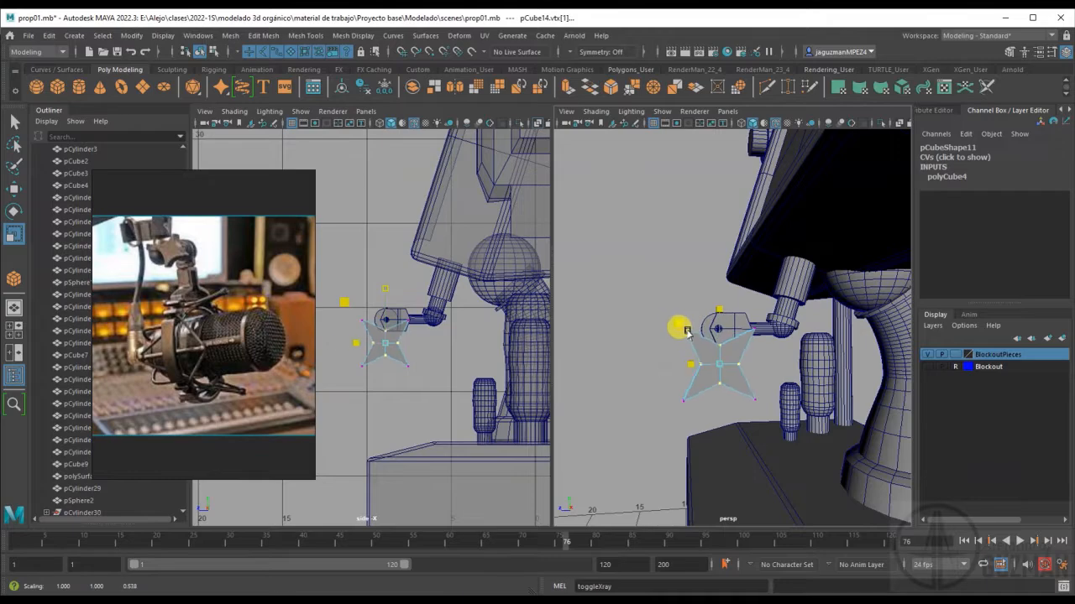
pyautogui.keyDown('alt'); pyautogui.moveTo(704, 329); pyautogui.dragTo(737, 362); pyautogui.keyUp('alt')
# Return the star plate to object mode and bevel its edges.
pyautogui.moveTo(738, 364); pyautogui.dragTo(777, 333, button='right')
pyautogui.click(611, 88)
pyautogui.keyDown('alt'); pyautogui.moveTo(671, 286); pyautogui.dragTo(747, 311); pyautogui.keyUp('alt')
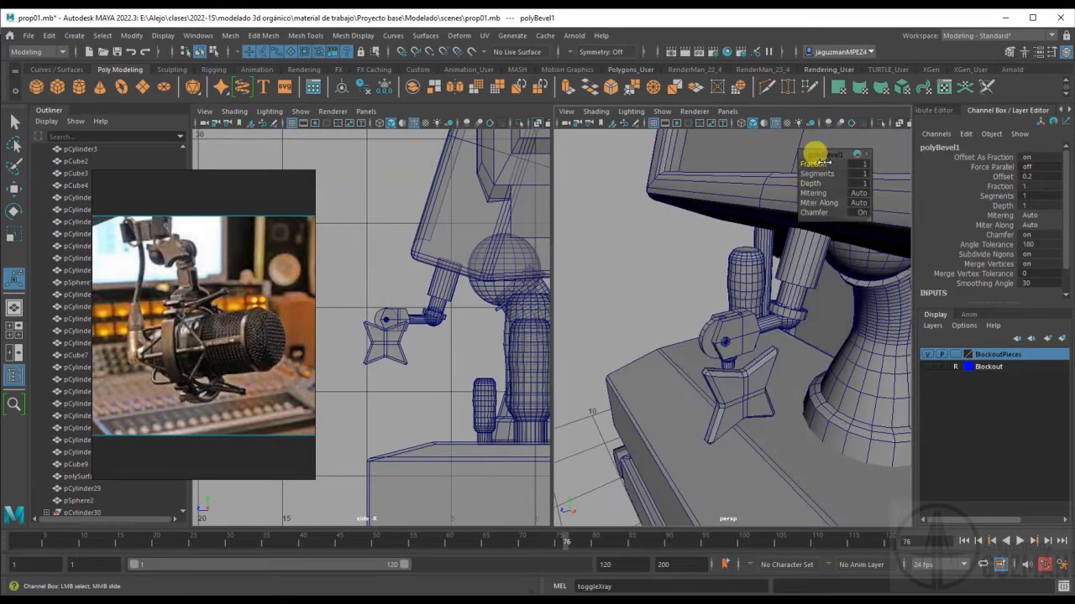
# Move the star plate up to center it on the disc's hinge, and slide it sideways next to the disc.
pyautogui.click(764, 374)
pyautogui.press('w')
pyautogui.scroll(6, 420, 361)
pyautogui.moveTo(420, 371); pyautogui.dragTo(429, 289)
pyautogui.keyDown('alt'); pyautogui.moveTo(739, 361); pyautogui.dragTo(772, 283); pyautogui.keyUp('alt')
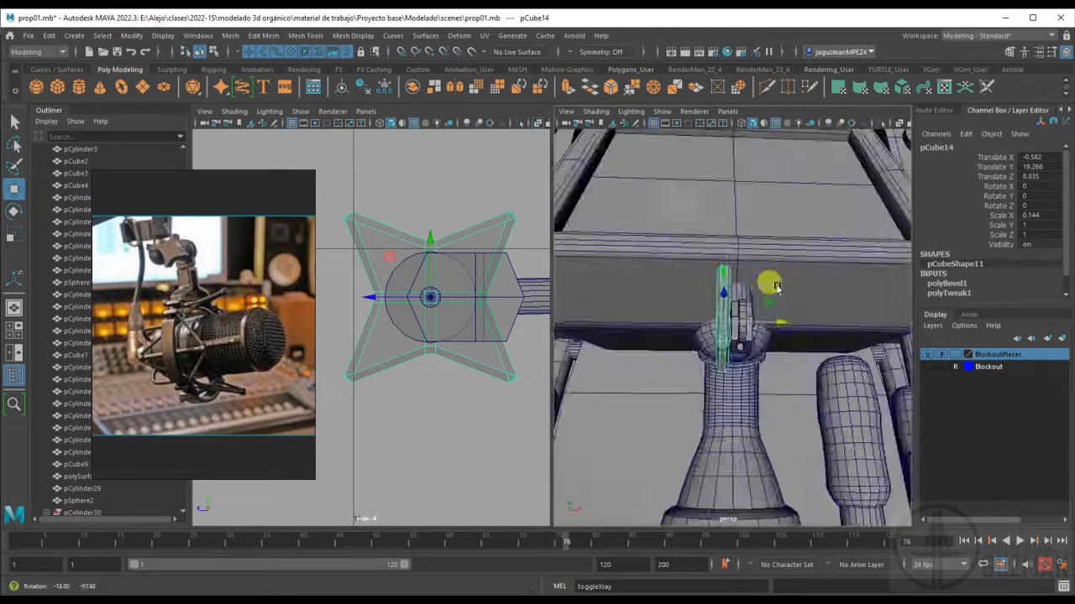
pyautogui.scroll(6, 768, 311)
pyautogui.moveTo(774, 333); pyautogui.dragTo(759, 333)
# Add the disc to the star plate selection and combine the two meshes.
pyautogui.scroll(-6, 758, 332)
pyautogui.keyDown('alt'); pyautogui.moveTo(672, 328); pyautogui.dragTo(734, 336); pyautogui.keyUp('alt')
pyautogui.keyDown('shift'); pyautogui.click(745, 345); pyautogui.keyUp('shift')
pyautogui.click(232, 35)
pyautogui.click(251, 81)
pyautogui.click(369, 92)
pyautogui.click(638, 193)
pyautogui.scroll(5, 523, 283)
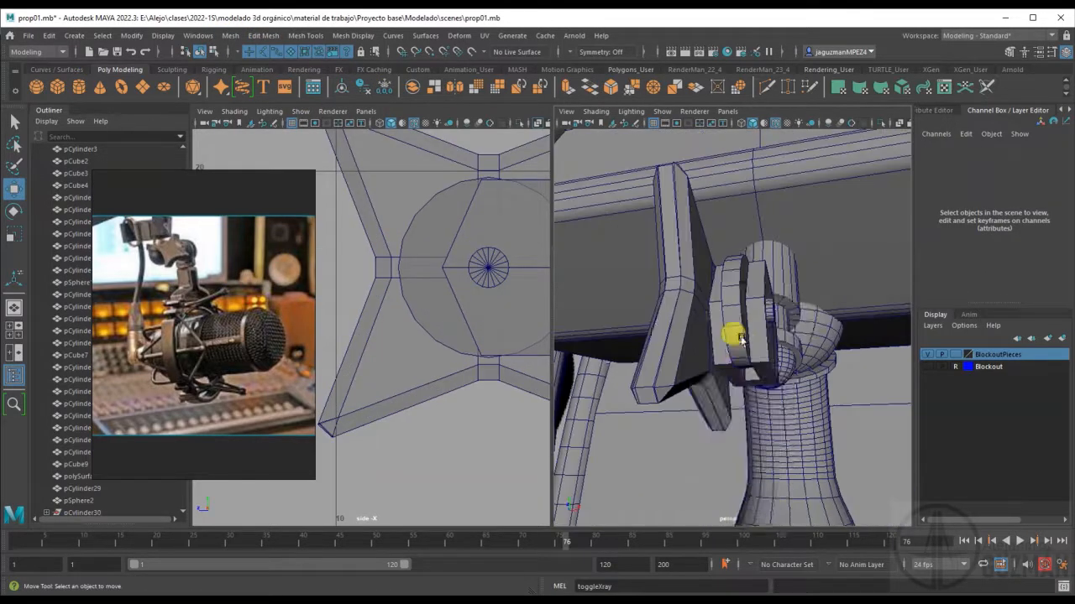
# Select the faces on the underside of the disc's rim and extrude them downward into a short arm.
pyautogui.moveTo(737, 336); pyautogui.dragTo(738, 374, button='right')
pyautogui.click(729, 323)
pyautogui.keyDown('shift'); pyautogui.click(739, 351); pyautogui.keyUp('shift')
pyautogui.click(672, 356)
pyautogui.keyDown('alt'); pyautogui.moveTo(739, 351); pyautogui.dragTo(609, 432); pyautogui.keyUp('alt')
pyautogui.hotkey('ctrl', 'e')
pyautogui.keyDown('alt'); pyautogui.moveTo(664, 403); pyautogui.dragTo(638, 336); pyautogui.keyUp('alt')
# Extrude the arm's end into a wider flared block, return it to object mode and save the scene.
pyautogui.hotkey('ctrl', 'e')
pyautogui.moveTo(621, 341); pyautogui.dragTo(619, 359)
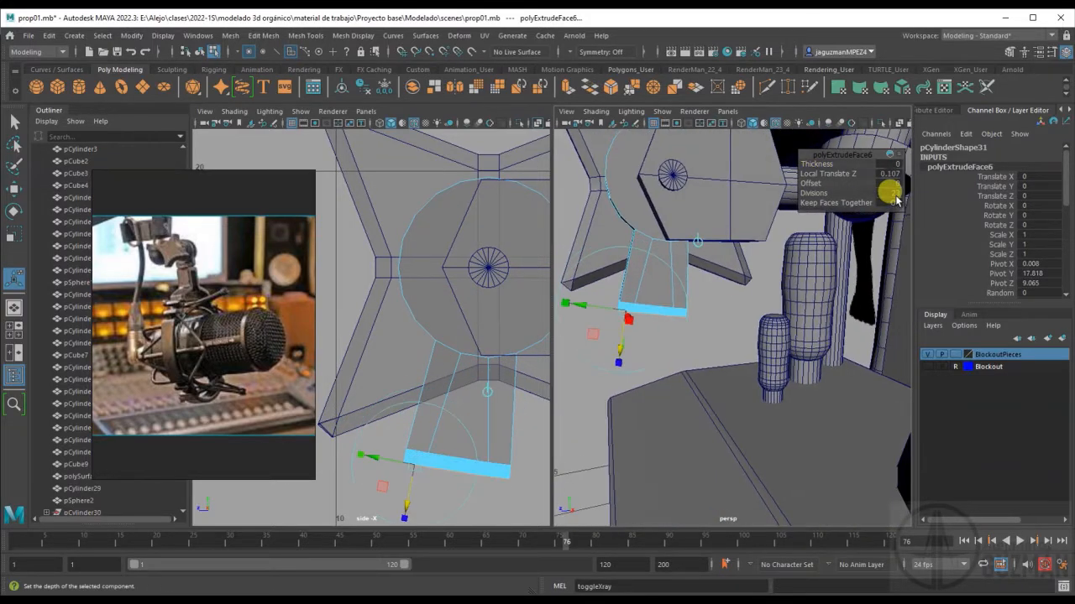
pyautogui.keyDown('alt'); pyautogui.moveTo(563, 305); pyautogui.dragTo(696, 351); pyautogui.keyUp('alt')
pyautogui.hotkey('ctrl', 'e')
pyautogui.keyDown('alt'); pyautogui.moveTo(873, 243); pyautogui.dragTo(828, 318); pyautogui.keyUp('alt')
pyautogui.press('r')
pyautogui.keyDown('alt'); pyautogui.moveTo(794, 276); pyautogui.dragTo(708, 295); pyautogui.keyUp('alt')
pyautogui.moveTo(707, 294); pyautogui.dragTo(747, 273, button='right')
pyautogui.click(117, 51)
# Create a short, wide polygon cylinder on the grid in front of the base.
pyautogui.click(764, 351)
pyautogui.scroll(-8, 764, 351)
pyautogui.keyDown('alt'); pyautogui.moveTo(764, 351); pyautogui.dragTo(720, 475); pyautogui.keyUp('alt')
pyautogui.scroll(4, 727, 394)
pyautogui.scroll(-4, 727, 394)
pyautogui.scroll(4, 719, 314)
pyautogui.click(78, 87)
pyautogui.moveTo(766, 436); pyautogui.dragTo(765, 430)
pyautogui.keyDown('alt'); pyautogui.moveTo(765, 429); pyautogui.dragTo(717, 367); pyautogui.keyUp('alt')
# Duplicate the cylinder, scale the copy to about 0.878 wide and 3.419 tall, and subtract it from the original to make a ring.
pyautogui.click(827, 395)
pyautogui.click(740, 376)
pyautogui.hotkey('ctrl', 'd')
pyautogui.press('r')
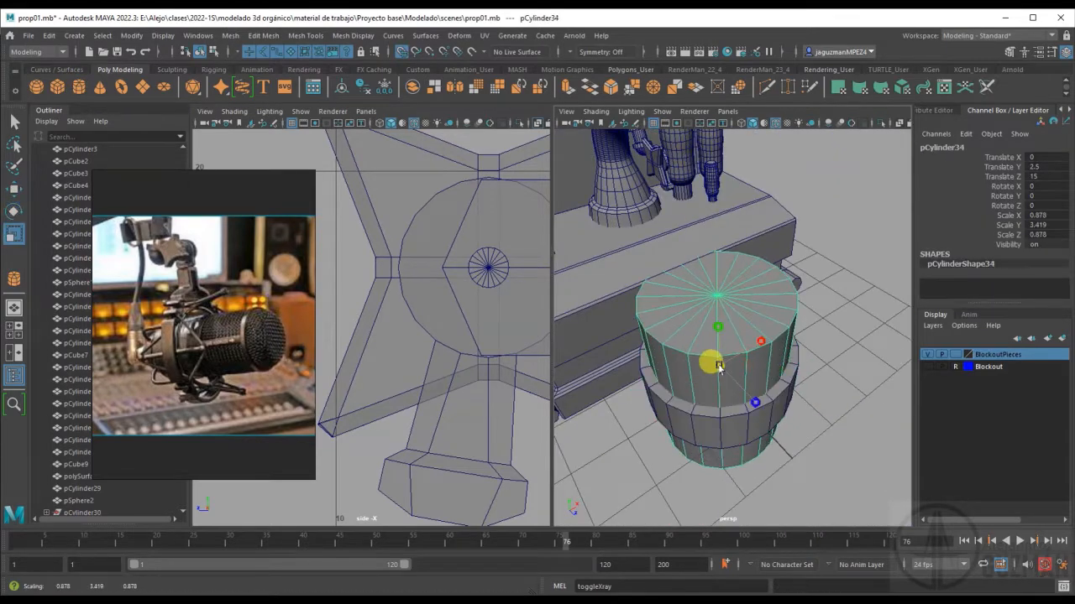
pyautogui.click(229, 36)
pyautogui.moveTo(252, 66)
pyautogui.click(363, 85)
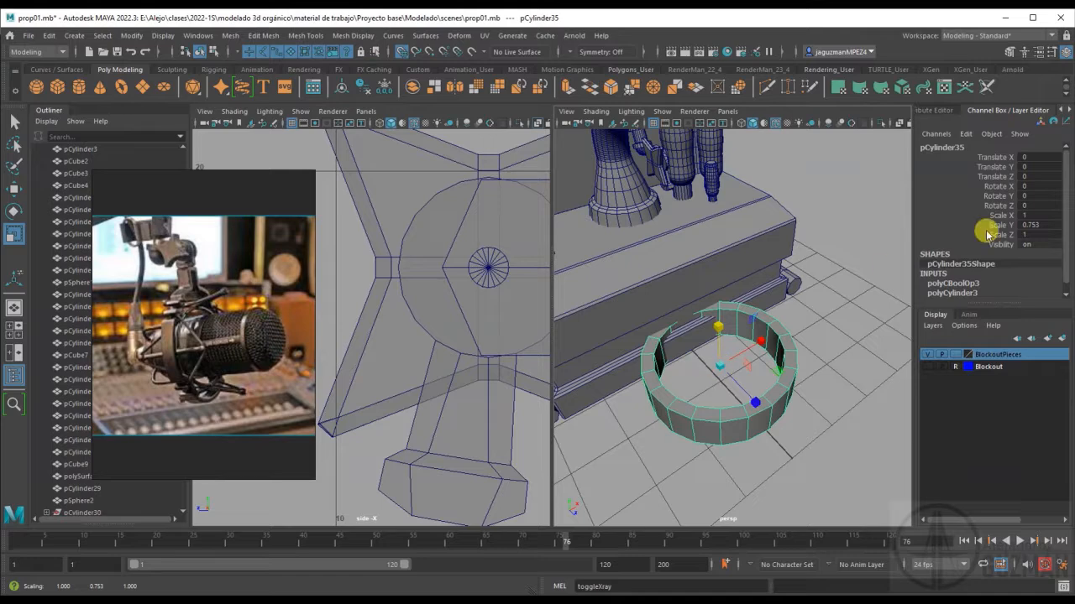
# Rotate the ring 90 degrees in X to stand upright, raise it, and scale it to about 0.353, 0.084, 0.353.
pyautogui.keyDown('alt'); pyautogui.moveTo(736, 323); pyautogui.dragTo(712, 294); pyautogui.keyUp('alt')
pyautogui.press('w')
pyautogui.moveTo(709, 302); pyautogui.dragTo(643, 172)
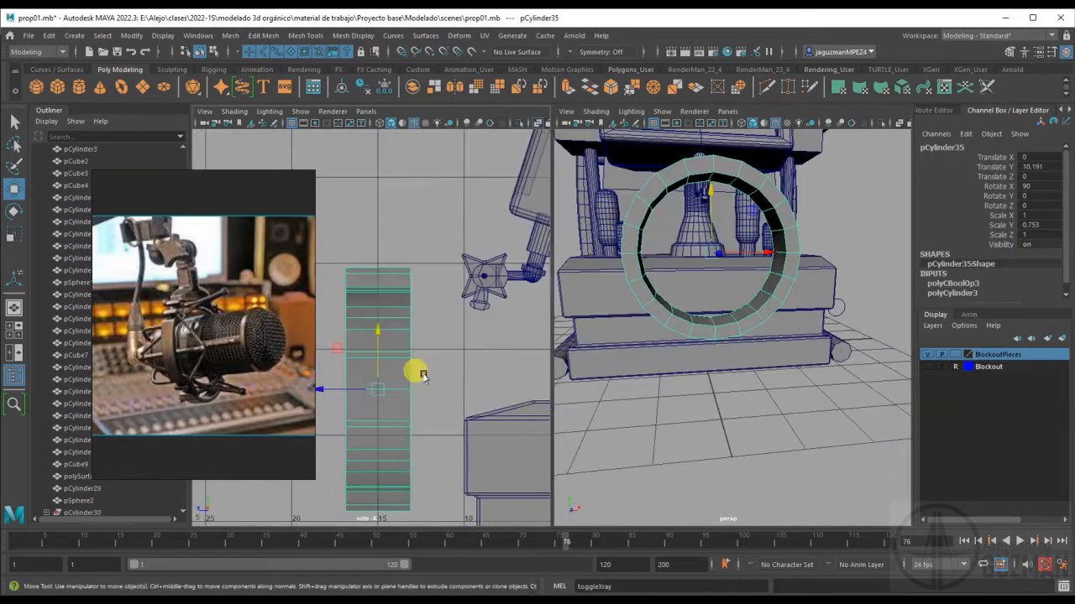
pyautogui.press('r')
pyautogui.moveTo(377, 389); pyautogui.dragTo(340, 391)
pyautogui.moveTo(747, 289); pyautogui.dragTo(777, 310)
# Move the upright ring back so its upper edge sits directly under the arm's flared end.
pyautogui.keyDown('alt'); pyautogui.moveTo(722, 319); pyautogui.dragTo(827, 281); pyautogui.keyUp('alt')
pyautogui.press('w')
pyautogui.moveTo(798, 257); pyautogui.dragTo(714, 257)
pyautogui.keyDown('alt'); pyautogui.moveTo(714, 257); pyautogui.dragTo(651, 233); pyautogui.keyUp('alt')
pyautogui.press('w')
pyautogui.keyDown('alt'); pyautogui.moveTo(689, 281); pyautogui.dragTo(737, 285, button='right'); pyautogui.keyUp('alt')
pyautogui.keyDown('alt'); pyautogui.moveTo(736, 285); pyautogui.dragTo(675, 220); pyautogui.keyUp('alt')
pyautogui.keyDown('alt'); pyautogui.moveTo(730, 273); pyautogui.dragTo(688, 281); pyautogui.keyUp('alt')
pyautogui.keyDown('alt'); pyautogui.moveTo(377, 323); pyautogui.dragTo(434, 319, button='right'); pyautogui.keyUp('alt')
# Tilt the ring to about 79.764 degrees in X and shift it so its upper edge meets the arm's end.
pyautogui.press('e')
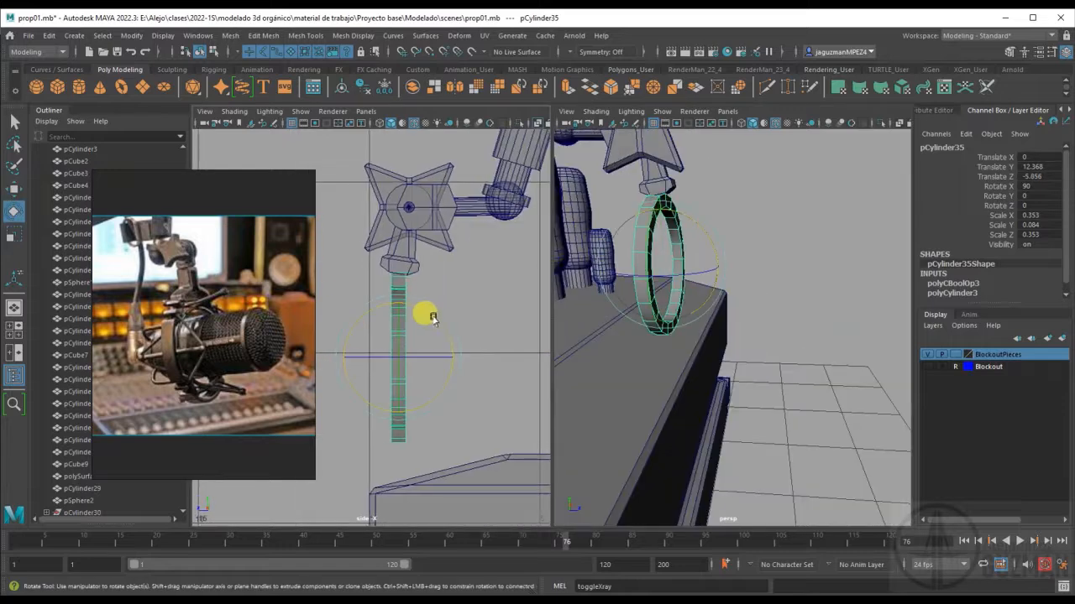
pyautogui.moveTo(382, 354); pyautogui.dragTo(379, 355)
pyautogui.press('e')
pyautogui.moveTo(400, 296); pyautogui.dragTo(398, 294)
pyautogui.press('w')
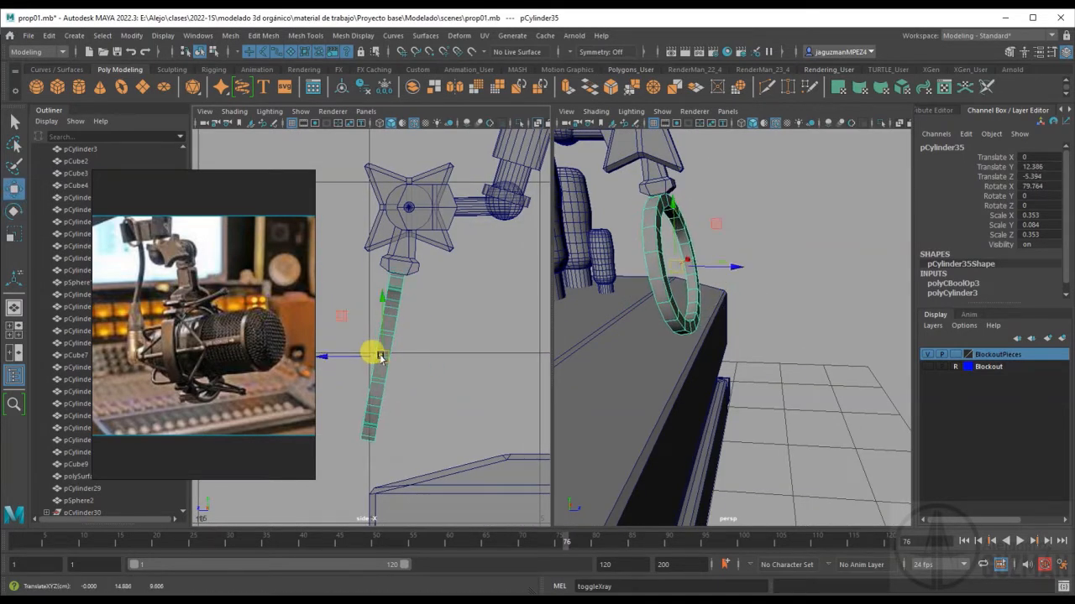
pyautogui.moveTo(669, 207); pyautogui.dragTo(669, 210)
# Create a tall polygon cylinder without cap subdivisions on the grid in front of the base.
pyautogui.keyDown('alt'); pyautogui.moveTo(716, 240); pyautogui.dragTo(681, 305); pyautogui.keyUp('alt')
pyautogui.keyDown('alt'); pyautogui.moveTo(512, 304); pyautogui.dragTo(450, 304, button='right'); pyautogui.keyUp('alt')
pyautogui.click(78, 89)
pyautogui.keyDown('alt'); pyautogui.moveTo(790, 327); pyautogui.dragTo(705, 329, button='right'); pyautogui.keyUp('alt')
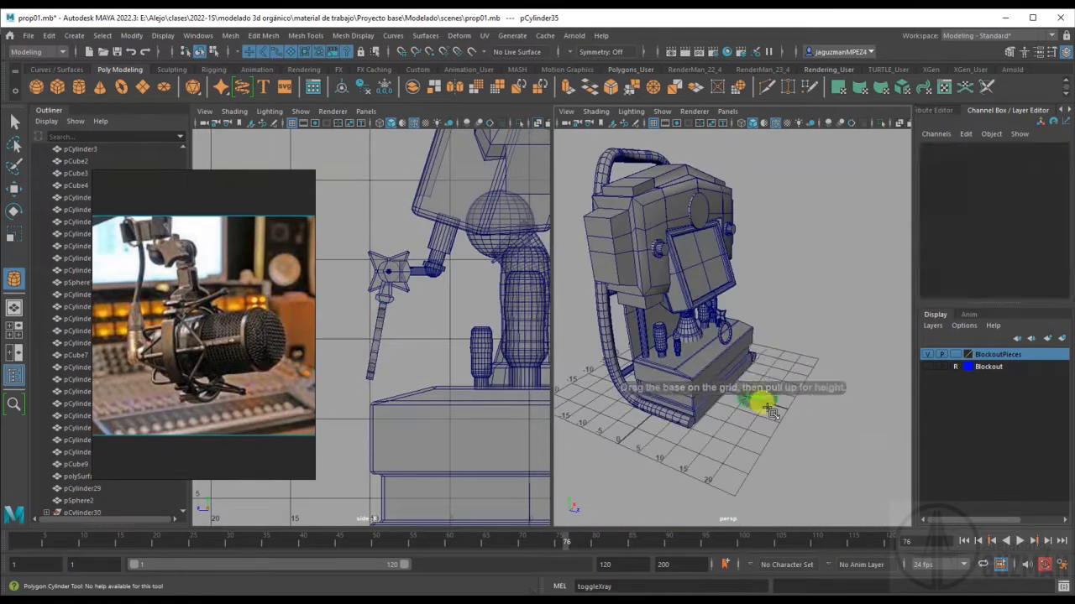
pyautogui.moveTo(763, 403); pyautogui.dragTo(753, 399)
pyautogui.moveTo(753, 398); pyautogui.dragTo(754, 343)
pyautogui.click(952, 284)
pyautogui.click(996, 265)
pyautogui.keyDown('alt'); pyautogui.moveTo(697, 319); pyautogui.dragTo(759, 317, button='right'); pyautogui.keyUp('alt')
pyautogui.moveTo(759, 317); pyautogui.dragTo(763, 357, button='right')
pyautogui.click(744, 403)
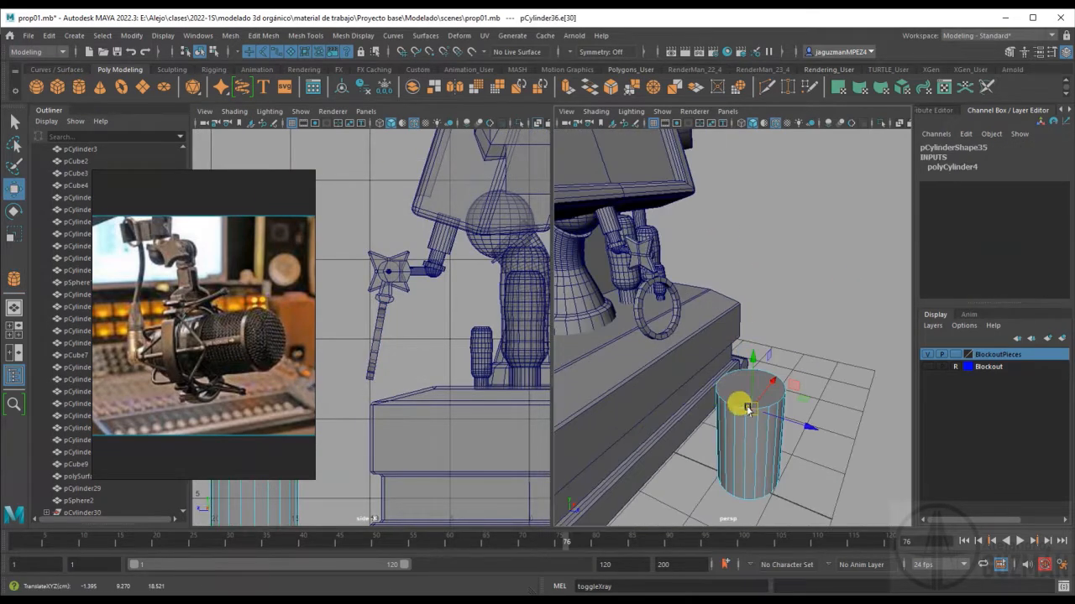
pyautogui.press('Delete')
pyautogui.keyDown('alt'); pyautogui.moveTo(744, 407); pyautogui.dragTo(785, 384); pyautogui.keyUp('alt')
pyautogui.moveTo(785, 384); pyautogui.dragTo(784, 353, button='right')
pyautogui.click(765, 385)
# Select the cylinder's upper rim vertices, convert them to the rim edges, and bevel the rim.
pyautogui.keyDown('alt'); pyautogui.moveTo(672, 371); pyautogui.dragTo(712, 369, button='right'); pyautogui.keyUp('alt')
pyautogui.keyDown('alt'); pyautogui.moveTo(712, 370); pyautogui.dragTo(766, 336); pyautogui.keyUp('alt')
pyautogui.moveTo(774, 317); pyautogui.dragTo(712, 316, button='right')
pyautogui.moveTo(672, 295); pyautogui.dragTo(903, 339)
pyautogui.keyDown('ctrl'); pyautogui.moveTo(745, 324); pyautogui.dragTo(756, 289, button='right'); pyautogui.keyUp('ctrl')
pyautogui.keyDown('alt'); pyautogui.moveTo(747, 324); pyautogui.dragTo(734, 372); pyautogui.keyUp('alt')
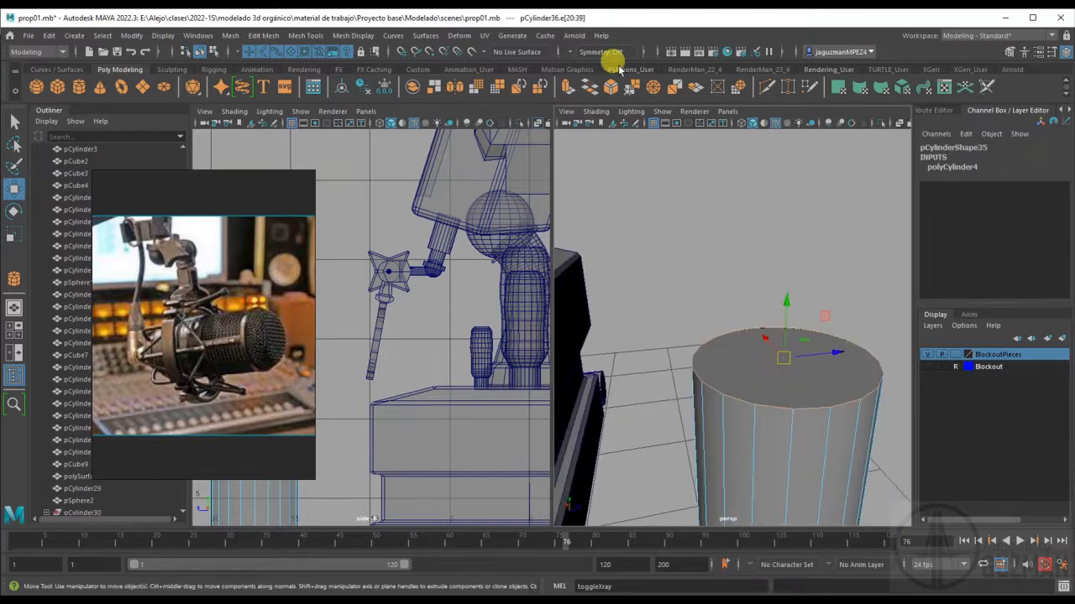
pyautogui.hotkey('ctrl', 'b')
pyautogui.moveTo(816, 174); pyautogui.dragTo(840, 174)
pyautogui.keyDown('alt'); pyautogui.moveTo(760, 386); pyautogui.dragTo(758, 317); pyautogui.keyUp('alt')
pyautogui.keyDown('alt'); pyautogui.moveTo(758, 317); pyautogui.dragTo(676, 318, button='right'); pyautogui.keyUp('alt')
# Extrude the cylinder's bottom face several times into a tapered neck ending in a narrow stem, and return to object mode.
pyautogui.moveTo(673, 316); pyautogui.dragTo(677, 381, button='right')
pyautogui.click(682, 361)
pyautogui.hotkey('ctrl', 'e')
pyautogui.moveTo(679, 380); pyautogui.dragTo(660, 381)
pyautogui.keyDown('alt'); pyautogui.moveTo(756, 356); pyautogui.dragTo(761, 378); pyautogui.keyUp('alt')
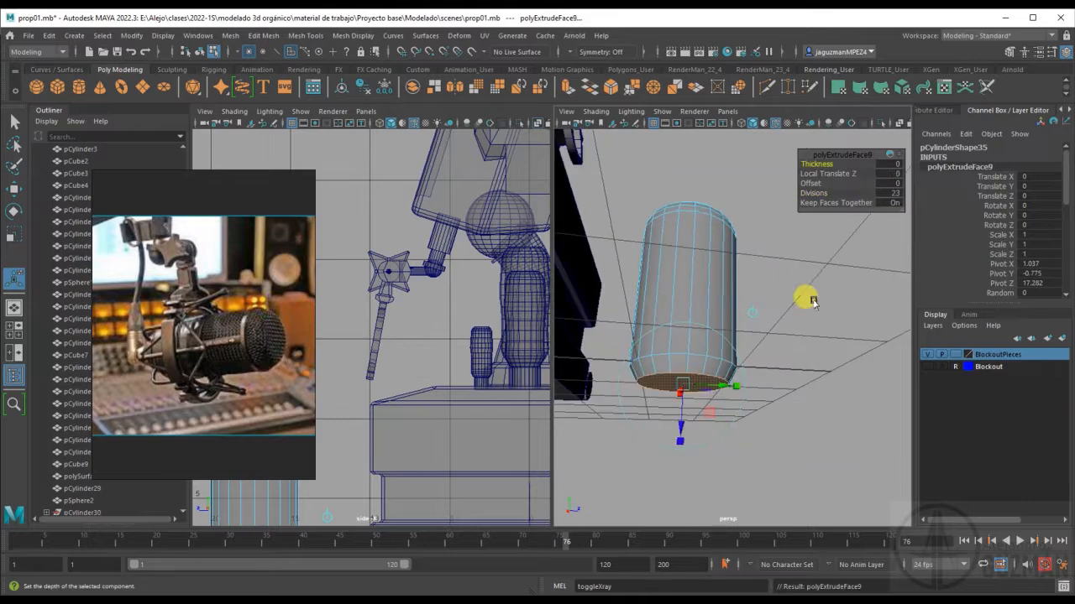
pyautogui.moveTo(895, 201); pyautogui.dragTo(810, 201)
pyautogui.keyDown('alt'); pyautogui.moveTo(703, 403); pyautogui.dragTo(660, 368); pyautogui.keyUp('alt')
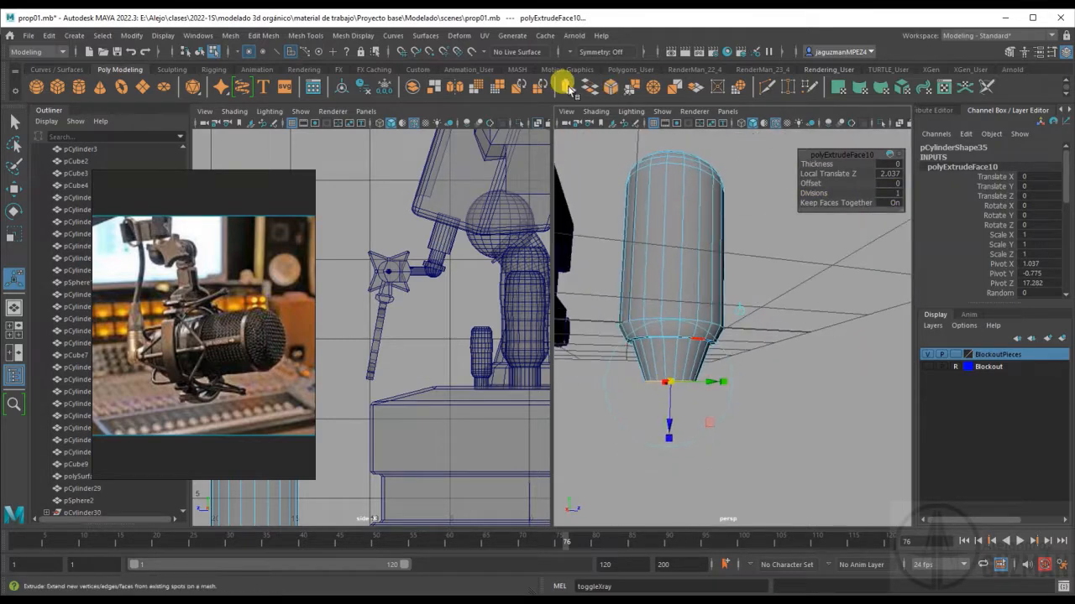
pyautogui.click(567, 89)
pyautogui.keyDown('alt'); pyautogui.moveTo(732, 370); pyautogui.dragTo(743, 323); pyautogui.keyUp('alt')
pyautogui.moveTo(700, 267); pyautogui.dragTo(736, 250, button='right')
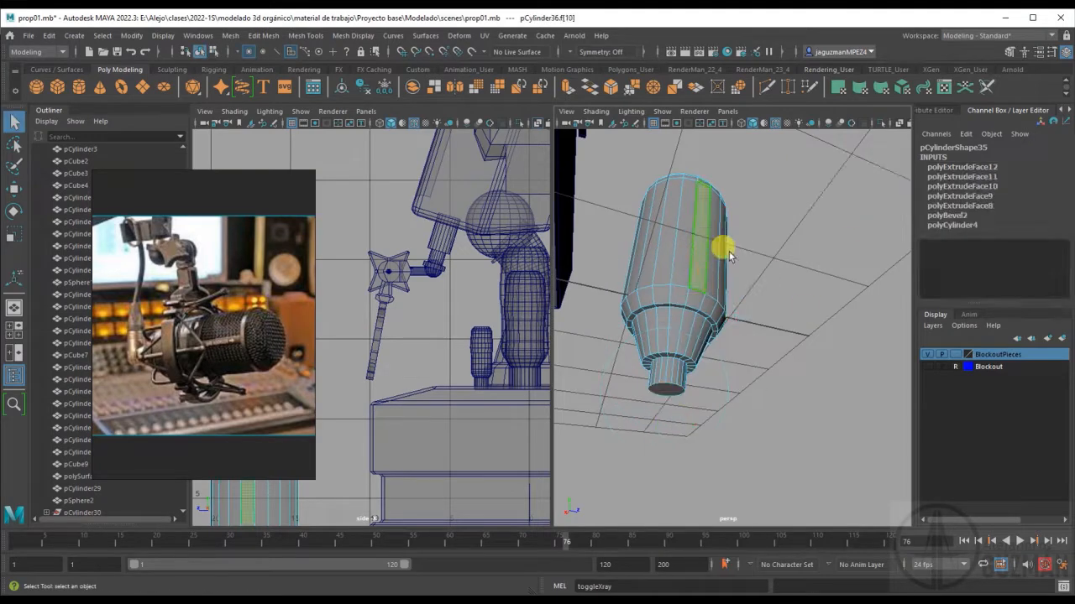
# Lift the microphone body toward the ring and rotate it to about 79.687 degrees in X to match the ring's tilt.
pyautogui.scroll(-10, 717, 260)
pyautogui.press('w')
pyautogui.moveTo(724, 262); pyautogui.dragTo(723, 215)
pyautogui.press('f')
pyautogui.keyDown('alt'); pyautogui.moveTo(453, 334); pyautogui.dragTo(524, 323, button='middle'); pyautogui.keyUp('alt')
pyautogui.press('e')
pyautogui.moveTo(399, 275); pyautogui.dragTo(368, 210)
pyautogui.press('w')
pyautogui.moveTo(344, 261); pyautogui.dragTo(379, 333)
pyautogui.press('r')
pyautogui.press('w')
# Scale the microphone body uniformly to about 0.614 and slide it through the center of the ring.
pyautogui.keyDown('alt'); pyautogui.moveTo(747, 369); pyautogui.dragTo(657, 374); pyautogui.keyUp('alt')
pyautogui.press('space')
pyautogui.moveTo(425, 319); pyautogui.dragTo(435, 355)
pyautogui.moveTo(445, 377); pyautogui.dragTo(379, 372)
pyautogui.keyDown('alt'); pyautogui.moveTo(660, 370); pyautogui.dragTo(587, 327); pyautogui.keyUp('alt')
pyautogui.scroll(3, 713, 361)
pyautogui.press('r')
pyautogui.keyDown('alt'); pyautogui.moveTo(632, 314); pyautogui.dragTo(701, 288, button='middle'); pyautogui.keyUp('alt')
pyautogui.keyDown('alt'); pyautogui.moveTo(701, 287); pyautogui.dragTo(664, 323); pyautogui.keyUp('alt')
pyautogui.press('w')
pyautogui.moveTo(667, 211); pyautogui.dragTo(668, 208)
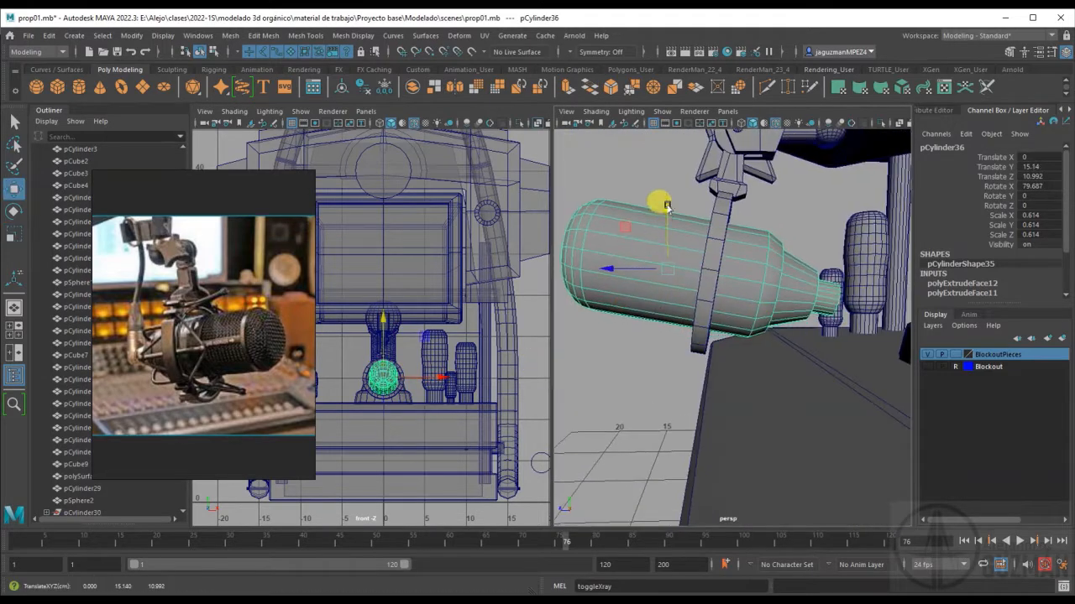
pyautogui.keyDown('alt'); pyautogui.moveTo(789, 332); pyautogui.dragTo(687, 288); pyautogui.keyUp('alt')
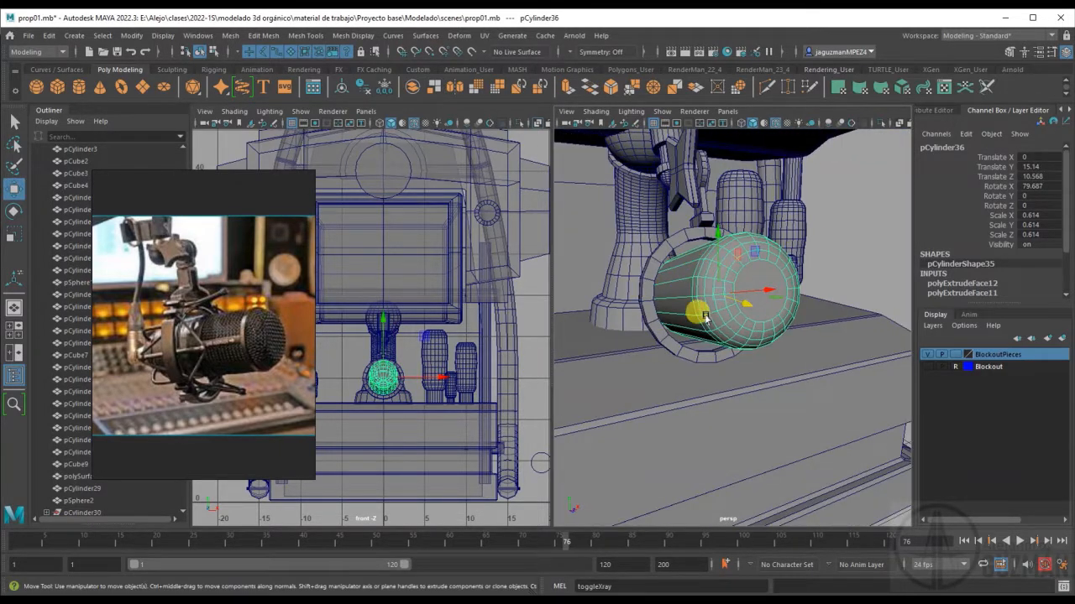
# Create a small polygon cylinder in front of the base and scale it uniformly to about 0.304.
pyautogui.click(79, 87)
pyautogui.scroll(-5, 727, 395)
pyautogui.keyDown('alt'); pyautogui.moveTo(727, 401); pyautogui.dragTo(777, 420); pyautogui.keyUp('alt')
pyautogui.moveTo(790, 458); pyautogui.dragTo(795, 460)
pyautogui.press('r')
pyautogui.moveTo(794, 461)
pyautogui.mouseDown()
pyautogui.moveTo(791, 417)
pyautogui.moveTo(702, 322)
pyautogui.mouseUp()
# Rotate the small cylinder to about -102.3 degrees in X and place it against the ring beside the microphone body.
pyautogui.scroll(5, 702, 322)
pyautogui.keyDown('alt'); pyautogui.moveTo(702, 322); pyautogui.dragTo(542, 285); pyautogui.keyUp('alt')
pyautogui.scroll(5, 754, 320)
pyautogui.press('e')
pyautogui.press('w')
pyautogui.moveTo(739, 325); pyautogui.dragTo(682, 320)
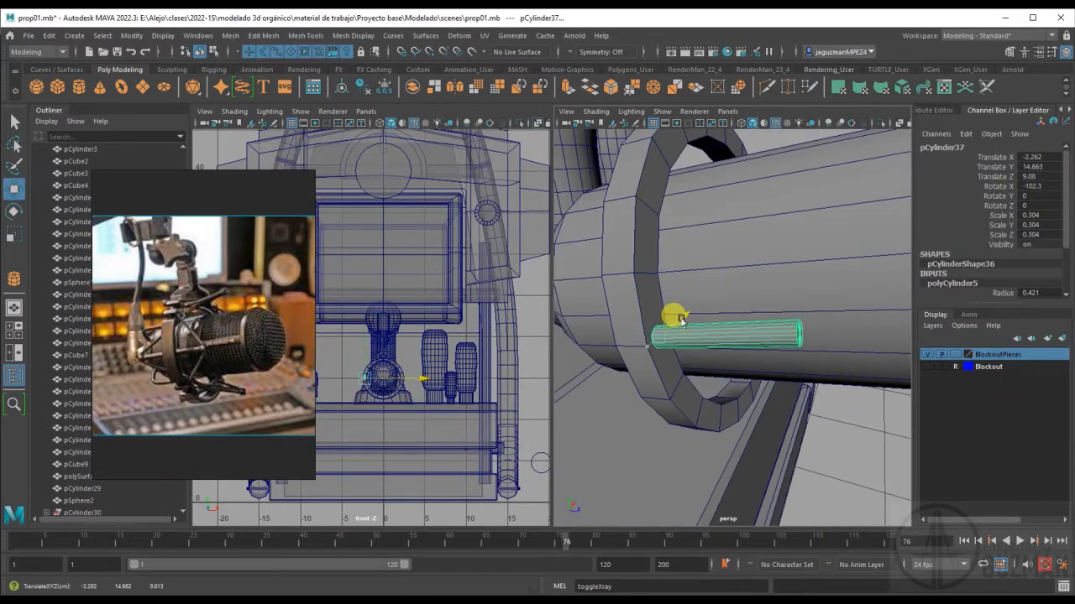
# Scale the small cylinder into a long thin rod about 0.168 thick and move its end onto the ring's side.
pyautogui.keyDown('alt'); pyautogui.moveTo(745, 310); pyautogui.dragTo(701, 403); pyautogui.keyUp('alt')
pyautogui.press('r')
pyautogui.moveTo(698, 429); pyautogui.dragTo(659, 427)
pyautogui.moveTo(628, 423); pyautogui.dragTo(612, 419)
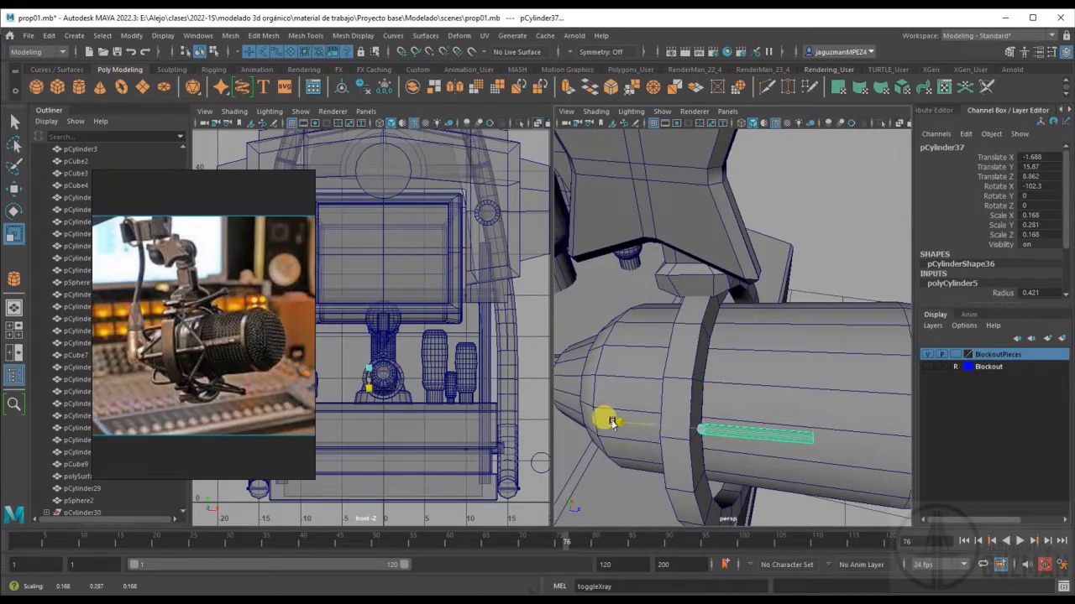
pyautogui.keyDown('alt'); pyautogui.moveTo(722, 403); pyautogui.dragTo(666, 408); pyautogui.keyUp('alt')
pyautogui.press('w')
pyautogui.keyDown('alt'); pyautogui.moveTo(739, 369); pyautogui.dragTo(688, 351); pyautogui.keyUp('alt')
pyautogui.moveTo(635, 284); pyautogui.dragTo(622, 276)
# Rotate the rod to about -56.393 degrees in X so it slants from the ring along the microphone body.
pyautogui.keyDown('alt'); pyautogui.moveTo(625, 311); pyautogui.dragTo(738, 303); pyautogui.keyUp('alt')
pyautogui.press('e')
pyautogui.moveTo(746, 271); pyautogui.dragTo(707, 304)
pyautogui.keyDown('alt'); pyautogui.moveTo(758, 242); pyautogui.dragTo(652, 355); pyautogui.keyUp('alt')
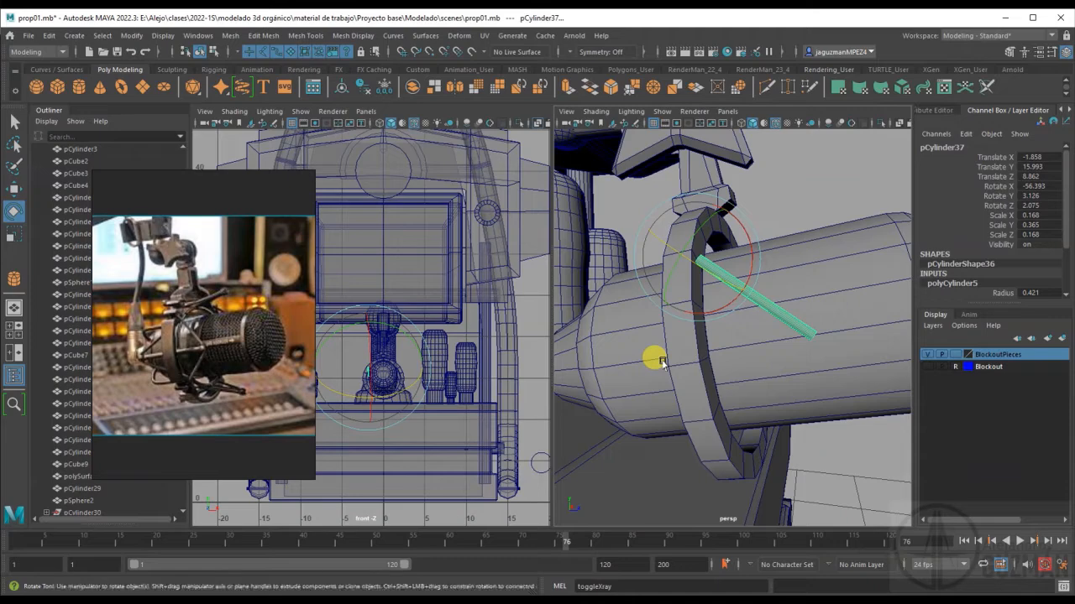
# Duplicate the rod and arrange the copy at the opposite slant, so both rods form a V between the ring's upper and lower parts.
pyautogui.hotkey('ctrl', 'd')
pyautogui.moveTo(701, 380); pyautogui.dragTo(703, 393)
pyautogui.keyDown('alt'); pyautogui.moveTo(798, 387); pyautogui.dragTo(756, 470); pyautogui.keyUp('alt')
pyautogui.press('e')
pyautogui.keyDown('alt'); pyautogui.moveTo(798, 395); pyautogui.dragTo(671, 267); pyautogui.keyUp('alt')
pyautogui.scroll(5, 774, 338)
pyautogui.press('r')
pyautogui.moveTo(813, 338); pyautogui.dragTo(726, 329)
pyautogui.press('w')
pyautogui.scroll(3, 755, 357)
pyautogui.keyDown('alt'); pyautogui.moveTo(697, 345); pyautogui.dragTo(749, 344); pyautogui.keyUp('alt')
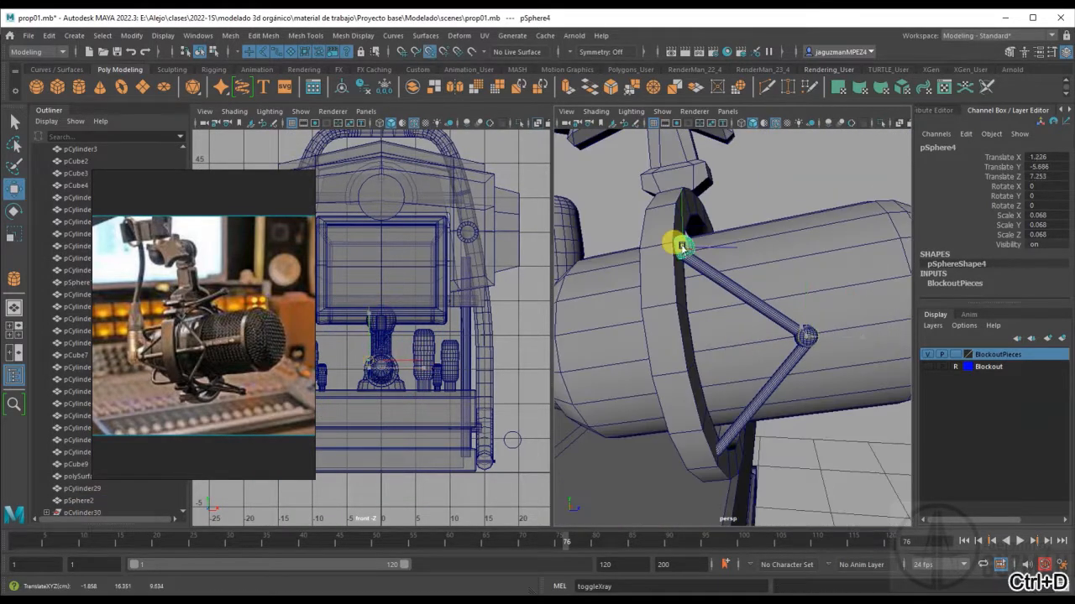
# Place the copied sphere on the upper rod's end at the ring and scale it to about 0.04.
pyautogui.moveTo(689, 250); pyautogui.dragTo(677, 245)
pyautogui.press('f')
pyautogui.keyDown('alt'); pyautogui.moveTo(688, 309); pyautogui.dragTo(718, 328); pyautogui.keyUp('alt')
pyautogui.press('r')
pyautogui.press('w')
pyautogui.keyDown('alt'); pyautogui.moveTo(808, 330); pyautogui.dragTo(739, 294); pyautogui.keyUp('alt')
pyautogui.moveTo(732, 282); pyautogui.dragTo(857, 331)
# Duplicate the small sphere, place the copy on the lower rod's end at the ring, and save the scene.
pyautogui.scroll(-5, 733, 294)
pyautogui.keyDown('alt'); pyautogui.moveTo(857, 331); pyautogui.dragTo(780, 224, button='middle'); pyautogui.keyUp('alt')
pyautogui.hotkey('ctrl', 'd')
pyautogui.moveTo(655, 218); pyautogui.dragTo(727, 472)
pyautogui.scroll(4, 736, 480)
pyautogui.press('f')
pyautogui.keyDown('alt'); pyautogui.moveTo(756, 403); pyautogui.dragTo(671, 352); pyautogui.keyUp('alt')
pyautogui.moveTo(789, 334); pyautogui.dragTo(791, 334)
pyautogui.keyDown('alt'); pyautogui.moveTo(791, 333); pyautogui.dragTo(856, 302); pyautogui.keyUp('alt')
pyautogui.hotkey('ctrl', 's')
# Combine the two slanted rods and their three joint spheres into a single V-shaped support object.
pyautogui.scroll(-5, 840, 294)
pyautogui.click(760, 293)
pyautogui.keyDown('shift'); pyautogui.click(781, 262); pyautogui.keyUp('shift')
pyautogui.keyDown('shift'); pyautogui.click(715, 202); pyautogui.keyUp('shift')
pyautogui.click(230, 35)
pyautogui.moveTo(268, 69)
pyautogui.click(363, 71)
pyautogui.keyDown('alt'); pyautogui.moveTo(713, 286); pyautogui.dragTo(768, 275); pyautogui.keyUp('alt')
pyautogui.hotkey('ctrl', 'z')
pyautogui.keyDown('shift'); pyautogui.click(722, 386); pyautogui.keyUp('shift')
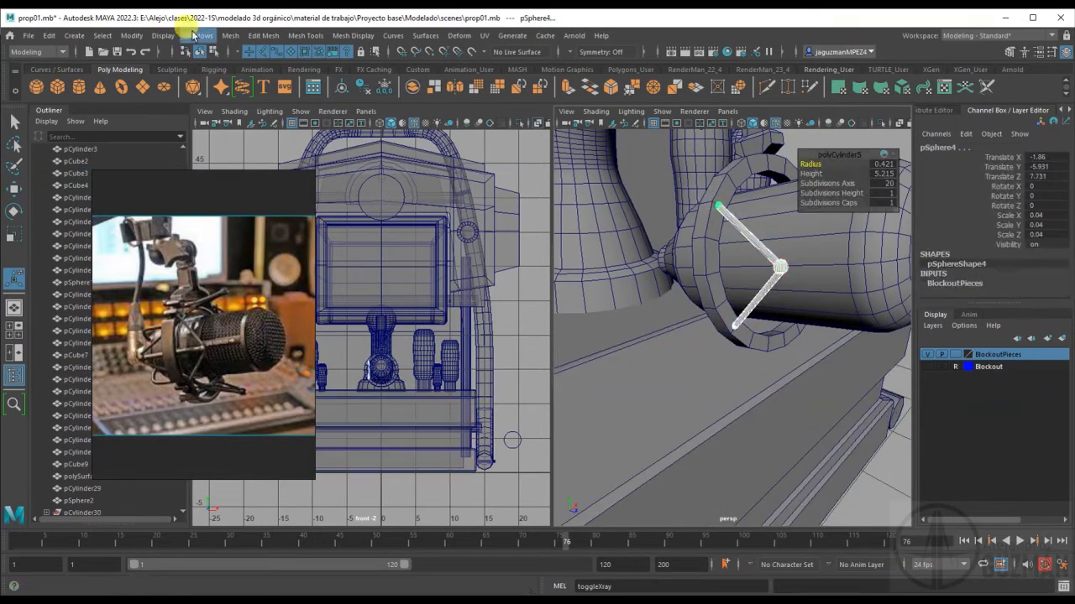
pyautogui.click(230, 36)
pyautogui.click(363, 70)
# Duplicate the V-shaped support and move the copy about 3.692 in X to the microphone's opposite side.
pyautogui.keyDown('alt'); pyautogui.moveTo(806, 323); pyautogui.dragTo(700, 363); pyautogui.keyUp('alt')
pyautogui.press('w')
pyautogui.hotkey('ctrl', 'd')
pyautogui.keyDown('alt'); pyautogui.moveTo(846, 312); pyautogui.dragTo(675, 319); pyautogui.keyUp('alt')
# Reposition the copied support's pivot near the ring and set the Rotate tool's axis orientation to Object.
pyautogui.press('space')
pyautogui.moveTo(428, 334); pyautogui.dragTo(468, 336)
pyautogui.keyDown('alt'); pyautogui.moveTo(467, 336); pyautogui.dragTo(382, 303, button='middle'); pyautogui.keyUp('alt')
pyautogui.keyDown('alt'); pyautogui.moveTo(382, 303); pyautogui.dragTo(451, 390, button='right'); pyautogui.keyUp('alt')
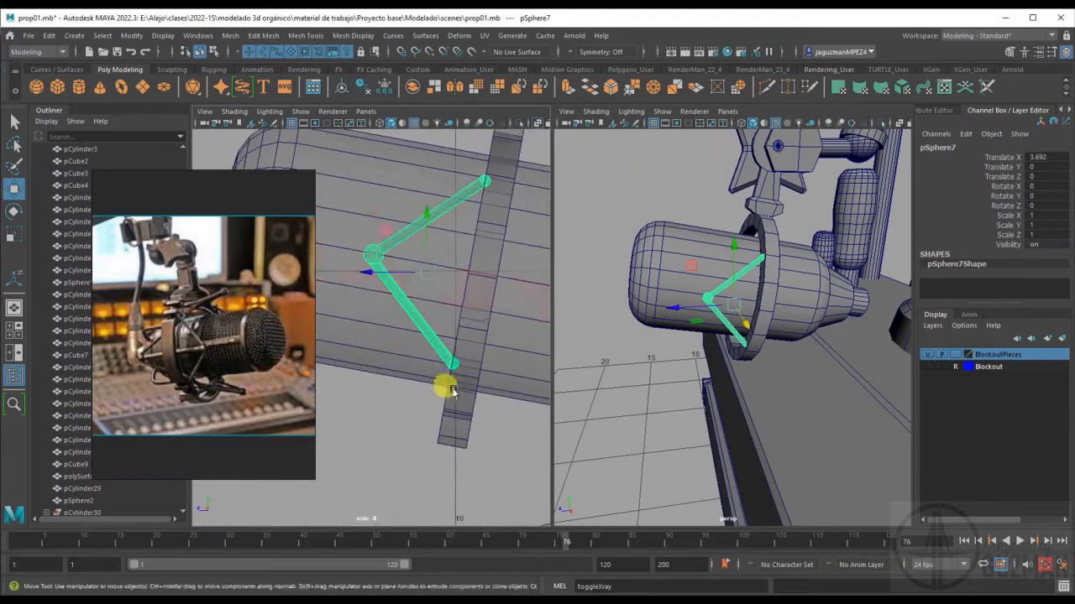
pyautogui.keyDown('alt'); pyautogui.moveTo(753, 342); pyautogui.dragTo(818, 344); pyautogui.keyUp('alt')
pyautogui.keyDown('alt'); pyautogui.moveTo(819, 345); pyautogui.dragTo(848, 349, button='right'); pyautogui.keyUp('alt')
pyautogui.press('d')
pyautogui.moveTo(823, 351); pyautogui.dragTo(639, 355)
pyautogui.press('e')
pyautogui.click(1051, 52)
pyautogui.click(909, 165)
# Select both side supports together and place their pivot on the microphone body's central axis.
pyautogui.press('w')
pyautogui.keyDown('alt'); pyautogui.moveTo(559, 318); pyautogui.dragTo(690, 351); pyautogui.keyUp('alt')
pyautogui.keyDown('shift'); pyautogui.click(549, 307); pyautogui.keyUp('shift')
pyautogui.press('d')
pyautogui.moveTo(614, 339); pyautogui.dragTo(677, 346)
pyautogui.keyDown('alt'); pyautogui.moveTo(626, 346); pyautogui.dragTo(608, 296); pyautogui.keyUp('alt')
pyautogui.keyDown('alt'); pyautogui.moveTo(388, 289); pyautogui.dragTo(417, 289, button='middle'); pyautogui.keyUp('alt')
pyautogui.press('d')
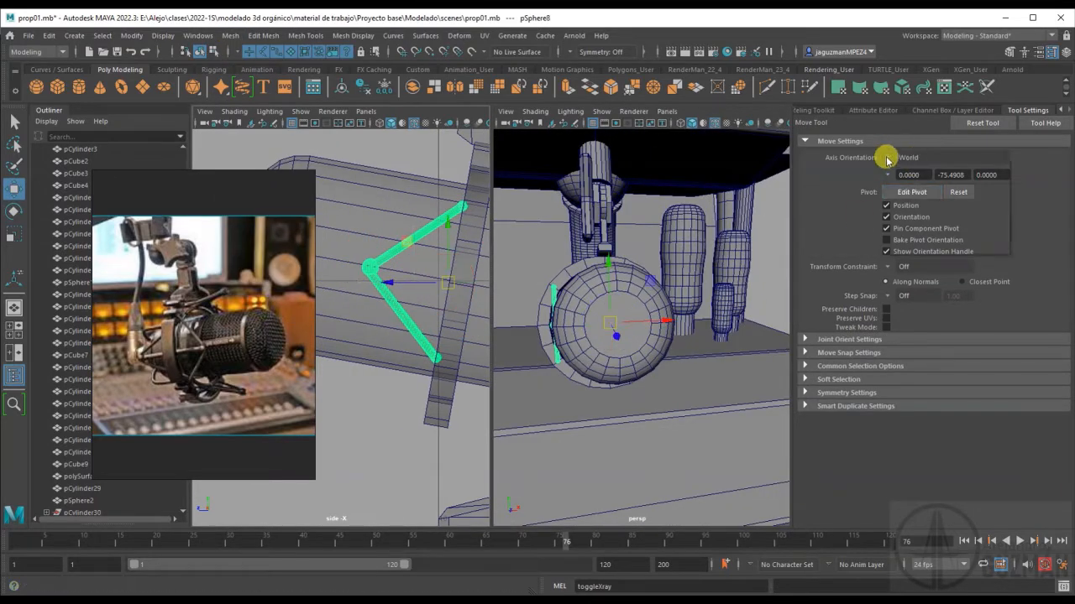
# Duplicate the pair of supports and rotate the copy around the body so its rods sit above and below the microphone.
pyautogui.press('e')
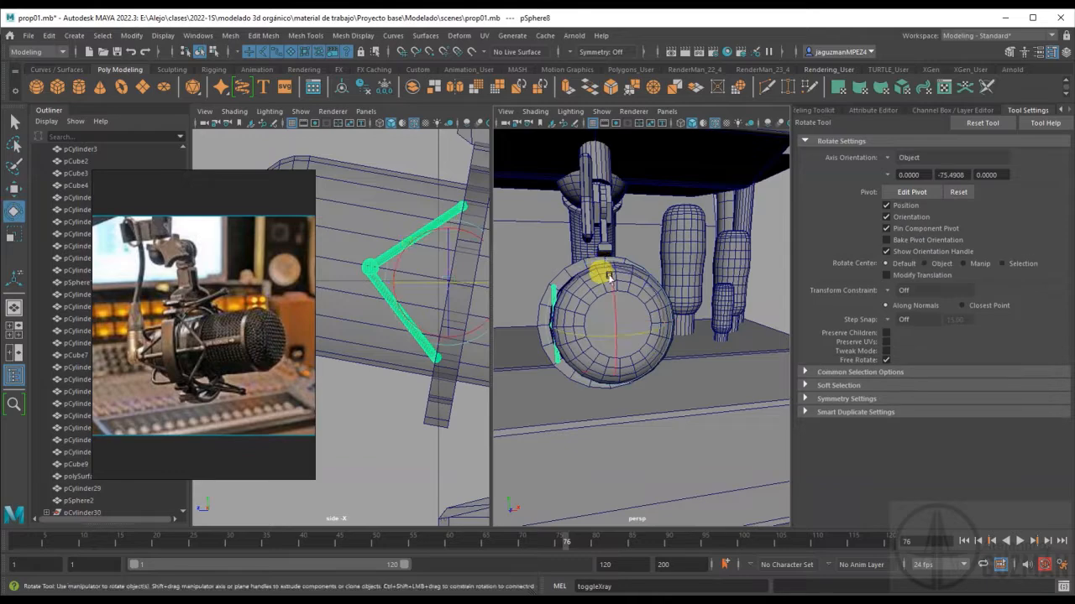
pyautogui.hotkey('ctrl', 'd')
pyautogui.moveTo(649, 267); pyautogui.dragTo(633, 313)
pyautogui.moveTo(621, 340); pyautogui.dragTo(695, 308)
pyautogui.press('w')
pyautogui.keyDown('alt'); pyautogui.moveTo(647, 252); pyautogui.dragTo(466, 348); pyautogui.keyUp('alt')
# Combine the side supports with the upper and lower supports into one object and save the scene.
pyautogui.keyDown('alt'); pyautogui.moveTo(656, 356); pyautogui.dragTo(699, 348); pyautogui.keyUp('alt')
pyautogui.keyDown('shift'); pyautogui.click(699, 303); pyautogui.keyUp('shift')
pyautogui.keyDown('alt'); pyautogui.moveTo(699, 303); pyautogui.dragTo(637, 313); pyautogui.keyUp('alt')
pyautogui.click(230, 36)
pyautogui.click(251, 76)
pyautogui.hotkey('ctrl', 's')
# Mirror the copy of the combined supports by setting its Scale Z to -1.
pyautogui.click(952, 110)
pyautogui.click(1041, 235)
pyautogui.write('-1')
pyautogui.press('Return')
# Rotate the mirrored supports to about -18.289 degrees in X and move them against the ring's other face.
pyautogui.press('e')
pyautogui.moveTo(843, 320); pyautogui.dragTo(730, 267)
pyautogui.press('w')
pyautogui.moveTo(781, 322); pyautogui.dragTo(763, 367)
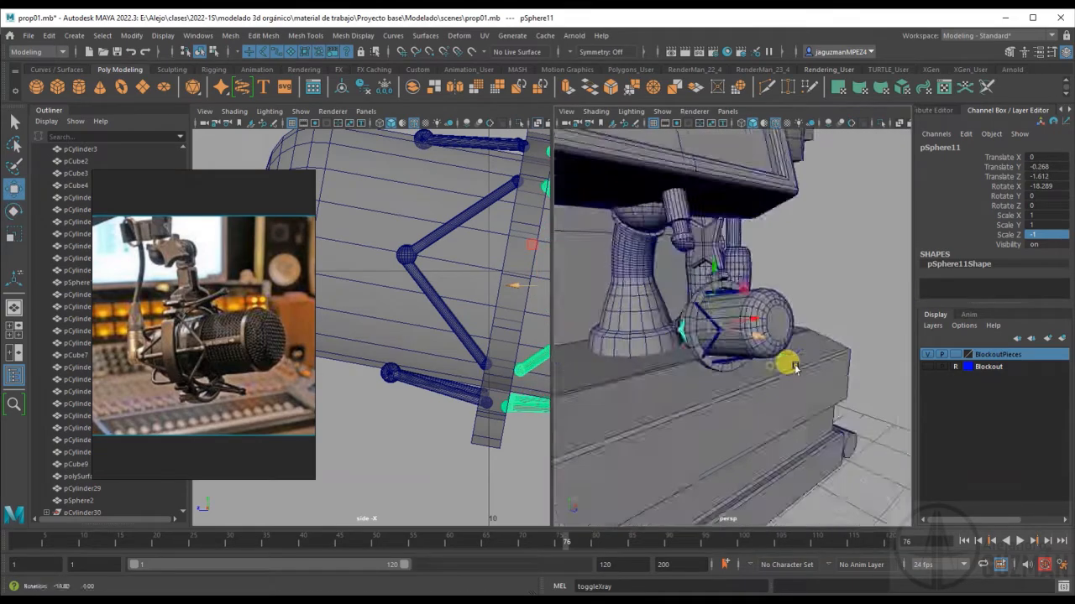
pyautogui.click(827, 218)
# Draw a wavy Bezier curve in the side view from the microphone's rear end up to the underside of the screen housing.
pyautogui.scroll(-5, 671, 265)
pyautogui.scroll(4, 671, 265)
pyautogui.keyDown('alt'); pyautogui.moveTo(672, 265); pyautogui.dragTo(752, 395); pyautogui.keyUp('alt')
pyautogui.scroll(-6, 436, 311)
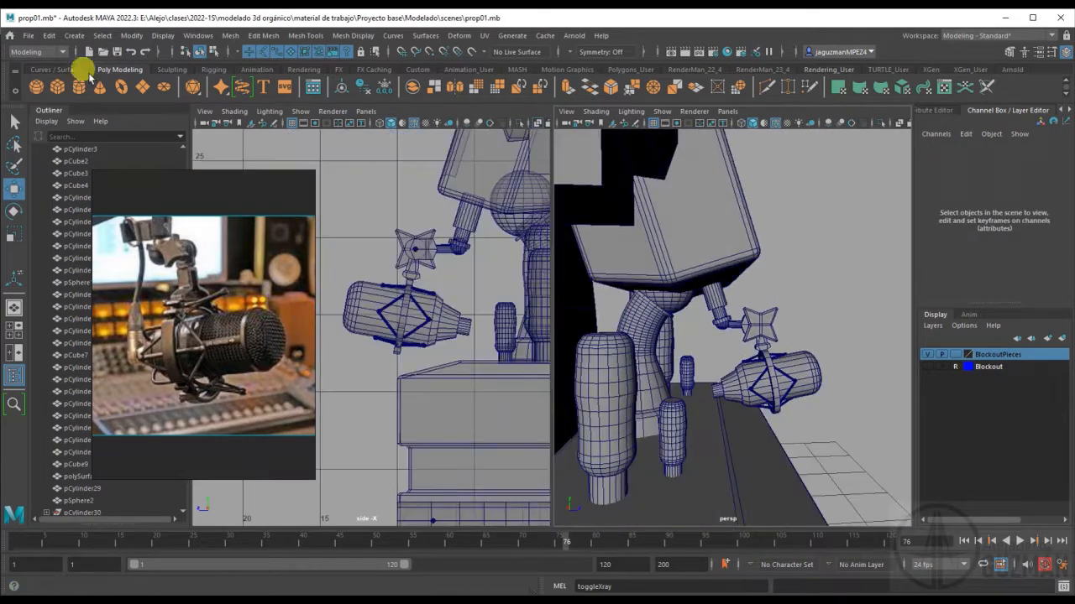
pyautogui.click(56, 69)
pyautogui.click(79, 86)
pyautogui.click(356, 345)
pyautogui.click(386, 342)
pyautogui.click(395, 298)
pyautogui.press('Return')
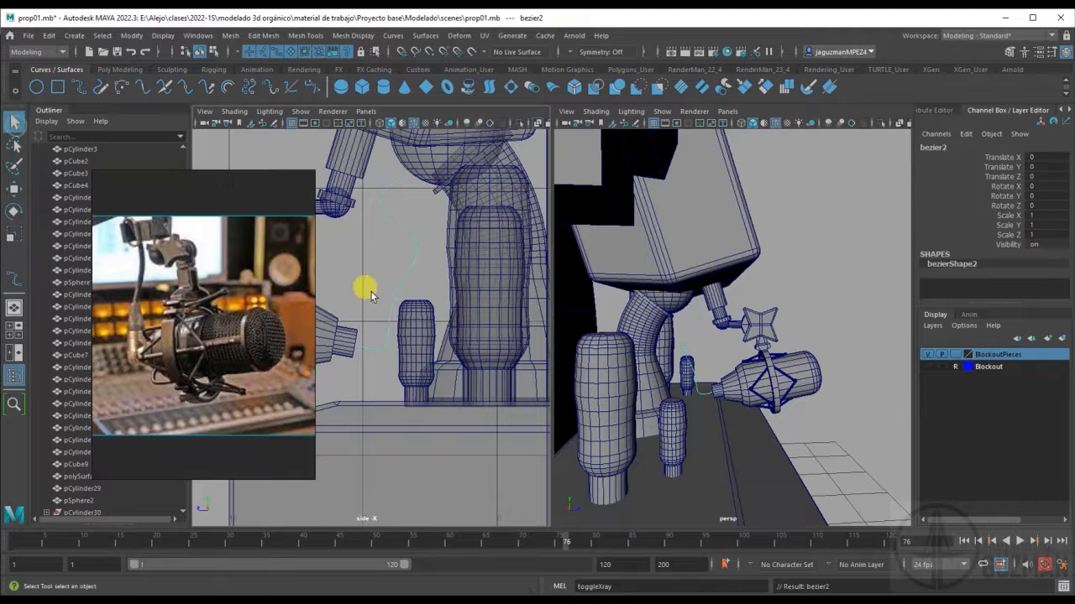
# Try to extrude the microphone's rear end face along the curve with 35 divisions, taper 1 and twist 26.069.
pyautogui.press('f')
pyautogui.click(119, 70)
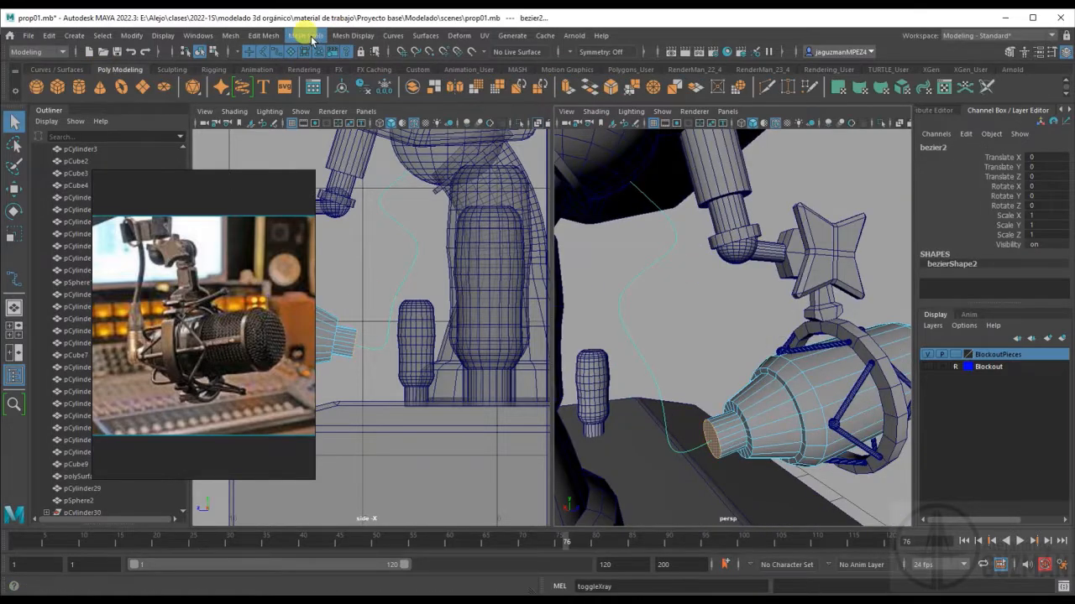
pyautogui.click(264, 36)
pyautogui.click(306, 156)
pyautogui.hotkey('ctrl', 'z')
pyautogui.click(251, 37)
pyautogui.click(411, 155)
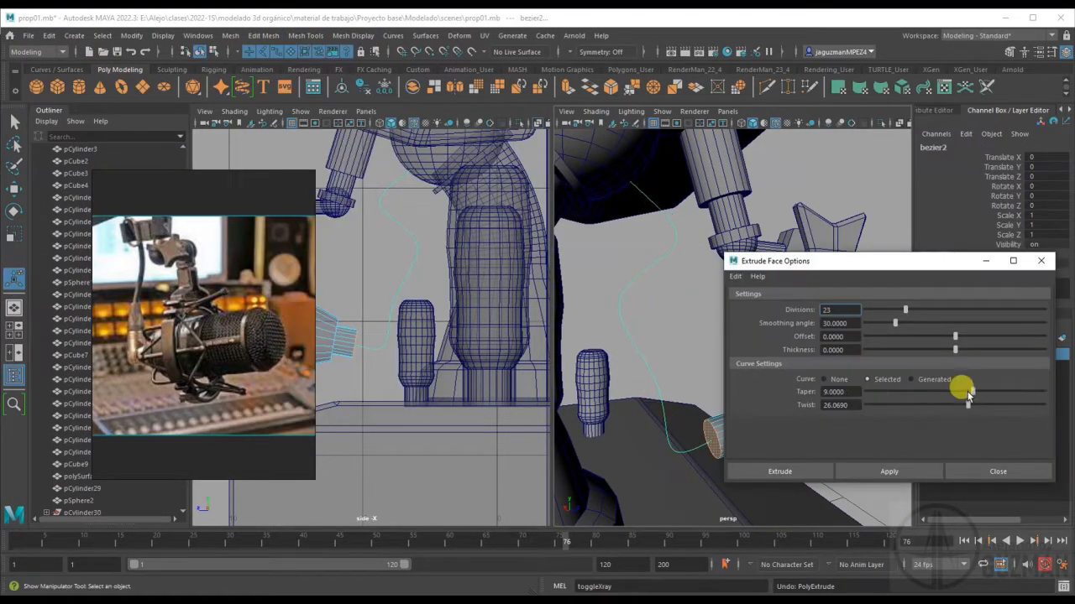
pyautogui.click(889, 471)
pyautogui.moveTo(811, 260); pyautogui.dragTo(878, 261)
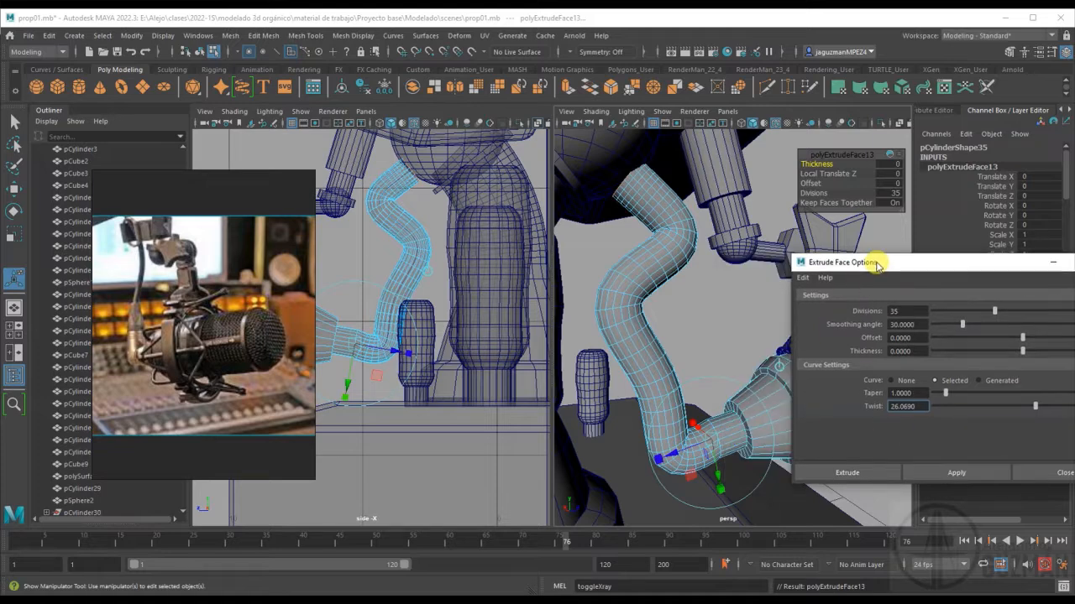
pyautogui.hotkey('ctrl', 'z')
# Extrude the microphone's rear end face into a smaller inset face and set that extrusion's divisions to 1.
pyautogui.keyDown('alt'); pyautogui.moveTo(680, 362); pyautogui.dragTo(671, 351, button='middle'); pyautogui.keyUp('alt')
pyautogui.keyDown('alt'); pyautogui.moveTo(672, 351); pyautogui.dragTo(705, 345, button='right'); pyautogui.keyUp('alt')
pyautogui.click(957, 473)
pyautogui.hotkey('ctrl', 'z')
pyautogui.click(957, 473)
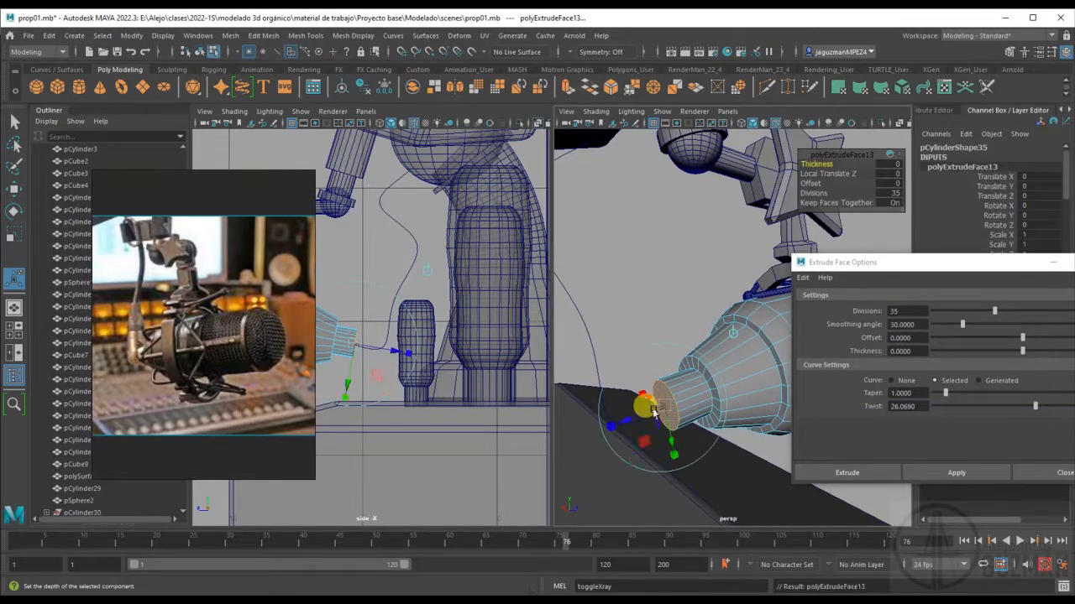
pyautogui.click(895, 195)
pyautogui.write('1')
pyautogui.press('Return')
pyautogui.moveTo(594, 352); pyautogui.dragTo(637, 334, button='right')
pyautogui.hotkey('ctrl', 'z')
# Extrude the small rear face along the curve with 35 divisions to form the cable, and return to object mode.
pyautogui.keyDown('shift'); pyautogui.click(643, 419); pyautogui.keyUp('shift')
pyautogui.click(957, 473)
pyautogui.doubleClick(905, 311)
pyautogui.write('1')
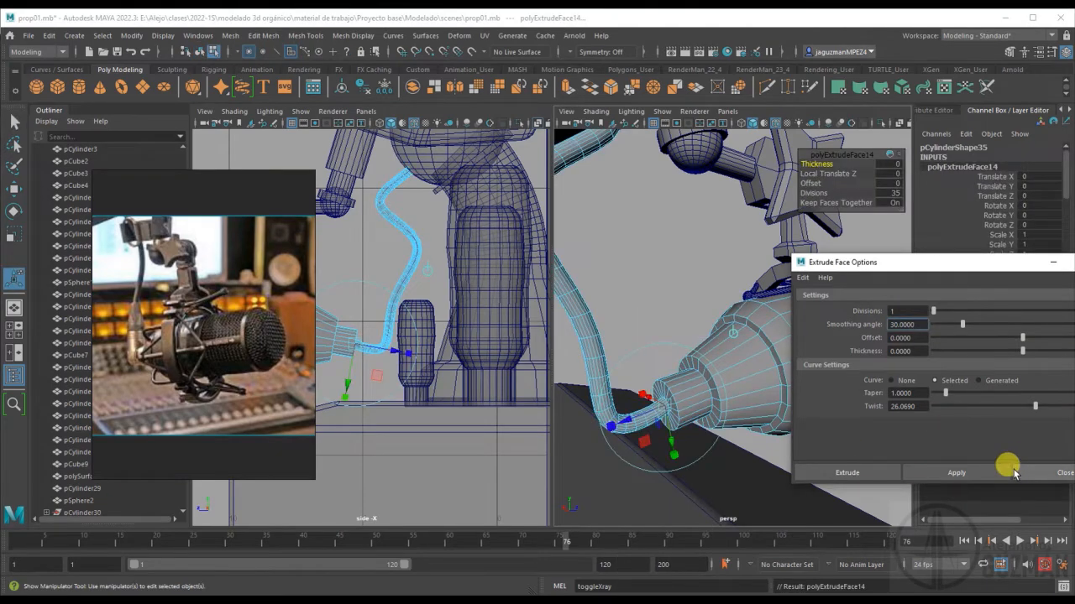
pyautogui.write('35')
pyautogui.click(661, 283)
pyautogui.moveTo(718, 325); pyautogui.dragTo(747, 294, button='right')
# Duplicate the round knob beside the screen, center its pivot, and move it to the radio base's front at scale 0.585.
pyautogui.keyDown('alt'); pyautogui.moveTo(718, 326); pyautogui.dragTo(699, 313); pyautogui.keyUp('alt')
pyautogui.scroll(-3, 699, 313)
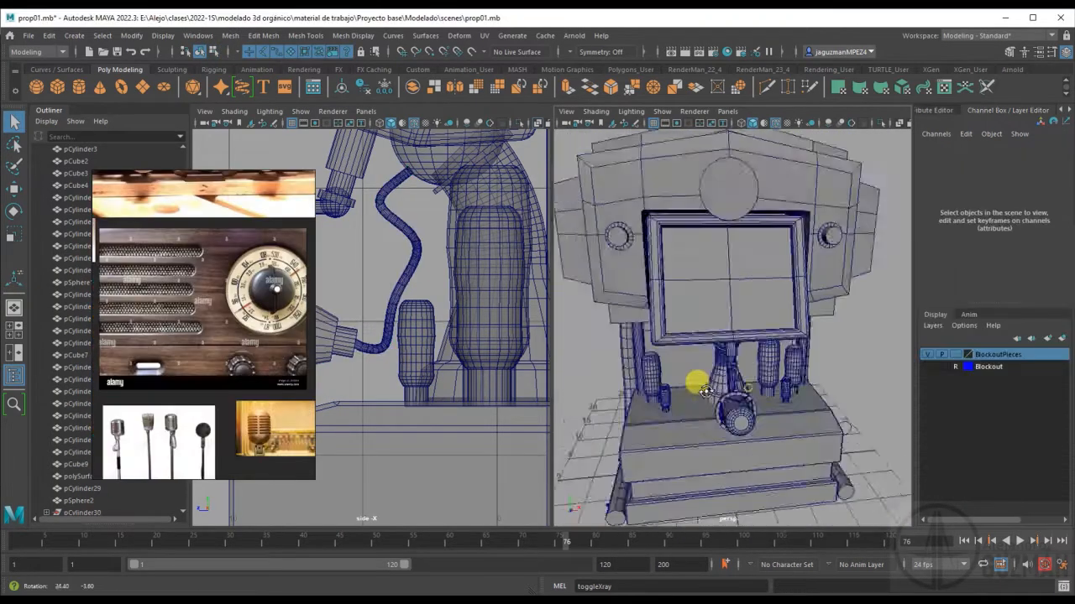
pyautogui.keyDown('alt'); pyautogui.moveTo(696, 377); pyautogui.dragTo(785, 395); pyautogui.keyUp('alt')
pyautogui.click(593, 173)
pyautogui.hotkey('ctrl', 'd')
pyautogui.click(131, 36)
pyautogui.click(158, 126)
pyautogui.scroll(-5, 593, 164)
pyautogui.press('f')
pyautogui.moveTo(768, 268); pyautogui.dragTo(768, 319)
pyautogui.press('r')
pyautogui.press('w')
# Duplicate the small knob twice to form a row of three across the radio base's front.
pyautogui.keyDown('alt'); pyautogui.moveTo(773, 318); pyautogui.dragTo(848, 300); pyautogui.keyUp('alt')
pyautogui.hotkey('ctrl', 'd')
pyautogui.keyDown('alt'); pyautogui.moveTo(848, 311); pyautogui.dragTo(827, 313); pyautogui.keyUp('alt')
pyautogui.hotkey('ctrl', 'd')
pyautogui.moveTo(826, 306); pyautogui.dragTo(859, 304)
pyautogui.keyDown('alt'); pyautogui.moveTo(871, 320); pyautogui.dragTo(782, 339); pyautogui.keyUp('alt')
pyautogui.scroll(-3, 741, 322)
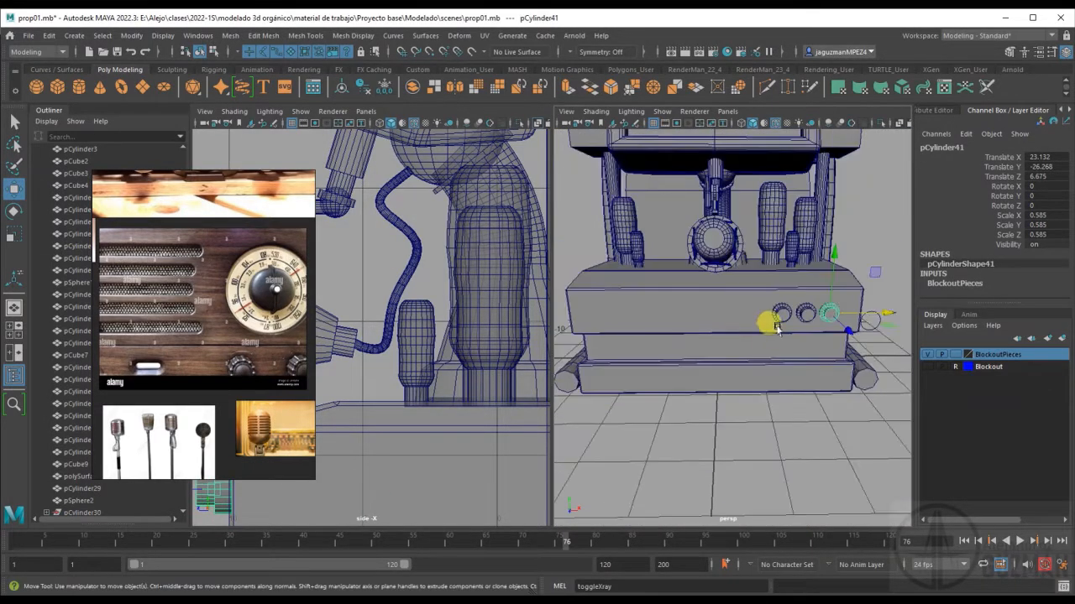
# Duplicate the large round disc above the screen and move the copy toward the radio base's front.
pyautogui.scroll(-10, 714, 243)
pyautogui.click(729, 248)
pyautogui.keyDown('alt'); pyautogui.moveTo(718, 231); pyautogui.dragTo(793, 323); pyautogui.keyUp('alt')
pyautogui.hotkey('ctrl', 'd')
pyautogui.press('f')
pyautogui.moveTo(785, 329); pyautogui.dragTo(710, 323)
# Scale the disc copy to about 0.513 in X and Y and position it as a dial beside the three knobs.
pyautogui.press('r')
pyautogui.moveTo(772, 292); pyautogui.dragTo(752, 300)
pyautogui.press('w')
pyautogui.moveTo(799, 325); pyautogui.dragTo(756, 334)
pyautogui.moveTo(659, 290); pyautogui.dragTo(678, 314)
pyautogui.press('r')
pyautogui.keyDown('alt'); pyautogui.moveTo(790, 369); pyautogui.dragTo(660, 369); pyautogui.keyUp('alt')
pyautogui.scroll(-3, 681, 382)
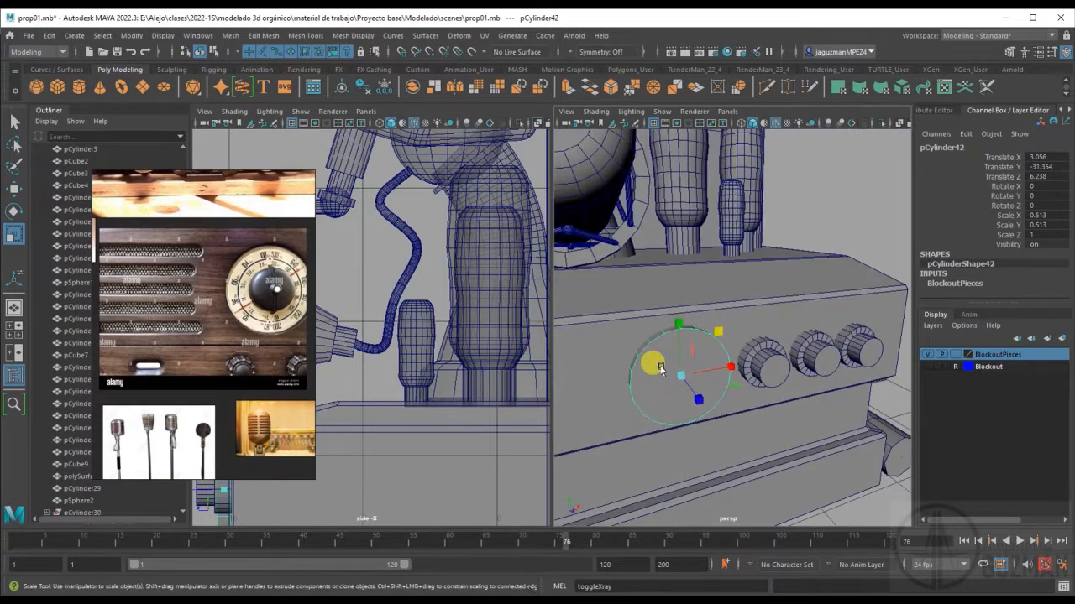
# Extrude the dial's front face into a slightly smaller inset and extrude that face outward about 0.755.
pyautogui.moveTo(660, 369); pyautogui.dragTo(660, 419, button='right')
pyautogui.click(668, 378)
pyautogui.click(568, 88)
pyautogui.moveTo(689, 378); pyautogui.dragTo(747, 410)
pyautogui.hotkey('ctrl', 'e')
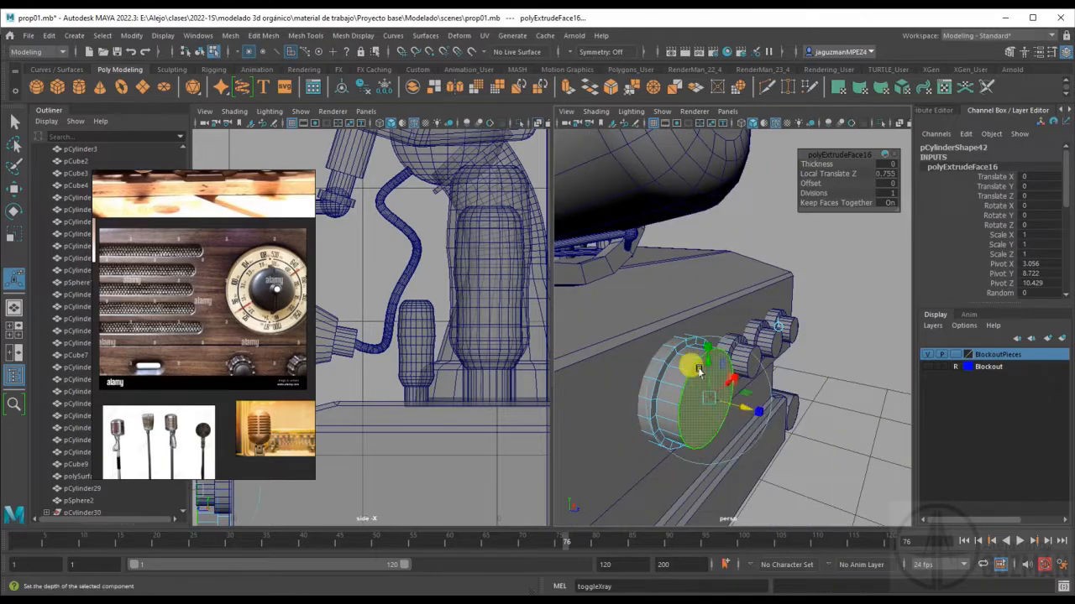
# Bevel the selected rim edges of the radio dial, adjust the bevel, and return to object selection.
pyautogui.moveTo(696, 371); pyautogui.dragTo(653, 371, button='right')
pyautogui.keyDown('alt'); pyautogui.moveTo(698, 370); pyautogui.dragTo(788, 341); pyautogui.keyUp('alt')
pyautogui.moveTo(792, 333); pyautogui.dragTo(727, 474)
pyautogui.keyDown('alt'); pyautogui.moveTo(776, 426); pyautogui.dragTo(696, 410); pyautogui.keyUp('alt')
pyautogui.keyDown('ctrl'); pyautogui.moveTo(696, 409); pyautogui.dragTo(696, 361, button='right'); pyautogui.keyUp('ctrl')
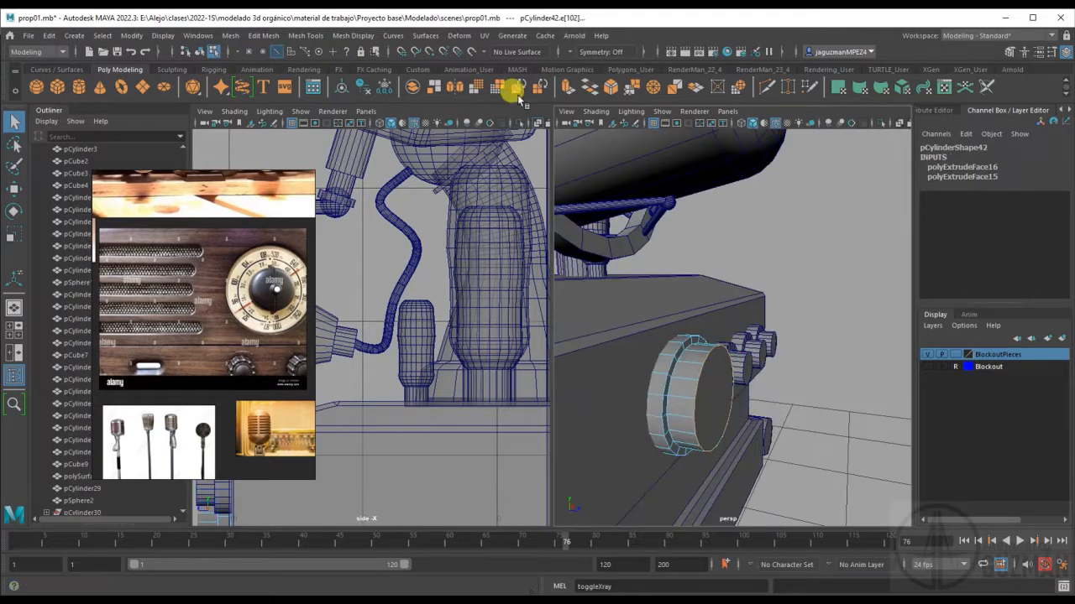
pyautogui.click(610, 87)
pyautogui.moveTo(807, 173); pyautogui.dragTo(816, 172)
pyautogui.keyDown('alt'); pyautogui.moveTo(693, 392); pyautogui.dragTo(646, 396); pyautogui.keyUp('alt')
pyautogui.moveTo(669, 395); pyautogui.dragTo(707, 360, button='right')
pyautogui.click(880, 388)
# Create a cube, raise it, and scale it into a wide flat strip across the back of the tubular frame.
pyautogui.keyDown('alt'); pyautogui.moveTo(806, 390); pyautogui.dragTo(684, 396); pyautogui.keyUp('alt')
pyautogui.scroll(-5, 722, 394)
pyautogui.keyDown('alt'); pyautogui.moveTo(732, 386); pyautogui.dragTo(780, 461, button='middle'); pyautogui.keyUp('alt')
pyautogui.scroll(-3, 780, 461)
pyautogui.keyDown('alt'); pyautogui.moveTo(613, 420); pyautogui.dragTo(672, 434); pyautogui.keyUp('alt')
pyautogui.click(58, 88)
pyautogui.moveTo(634, 439); pyautogui.dragTo(764, 416)
pyautogui.press('w')
pyautogui.hotkey('ctrl', 'z')
pyautogui.keyDown('alt'); pyautogui.moveTo(678, 444); pyautogui.dragTo(744, 412); pyautogui.keyUp('alt')
pyautogui.moveTo(759, 369); pyautogui.dragTo(760, 338)
pyautogui.keyDown('alt'); pyautogui.moveTo(744, 403); pyautogui.dragTo(659, 398); pyautogui.keyUp('alt')
pyautogui.press('r')
pyautogui.moveTo(625, 386); pyautogui.dragTo(731, 382)
# Raise the strip cube's subdivisions along its width to divide it into many narrow segments.
pyautogui.click(965, 283)
pyautogui.scroll(-2, 978, 284)
pyautogui.click(984, 269)
pyautogui.moveTo(671, 437); pyautogui.dragTo(739, 445, button='middle')
# Soft-select the strip's middle vertices, adjust the falloff, and bend the strip into a gentle curve.
pyautogui.moveTo(713, 404); pyautogui.dragTo(672, 403, button='right')
pyautogui.moveTo(686, 386); pyautogui.dragTo(714, 457)
pyautogui.press('b')
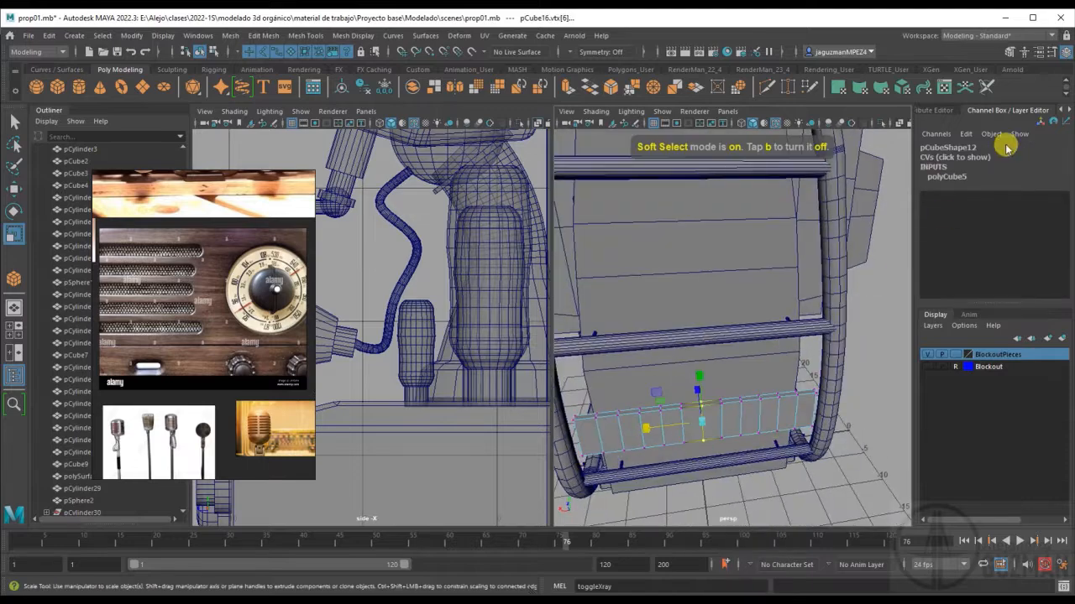
pyautogui.click(1052, 52)
pyautogui.click(915, 374)
pyautogui.moveTo(915, 416); pyautogui.dragTo(946, 419)
pyautogui.press('w')
pyautogui.keyDown('alt'); pyautogui.moveTo(613, 386); pyautogui.dragTo(647, 410); pyautogui.keyUp('alt')
# Extrude the two end faces of the curved strip toward the frame's vertical tubes.
pyautogui.moveTo(647, 395); pyautogui.dragTo(647, 410, button='right')
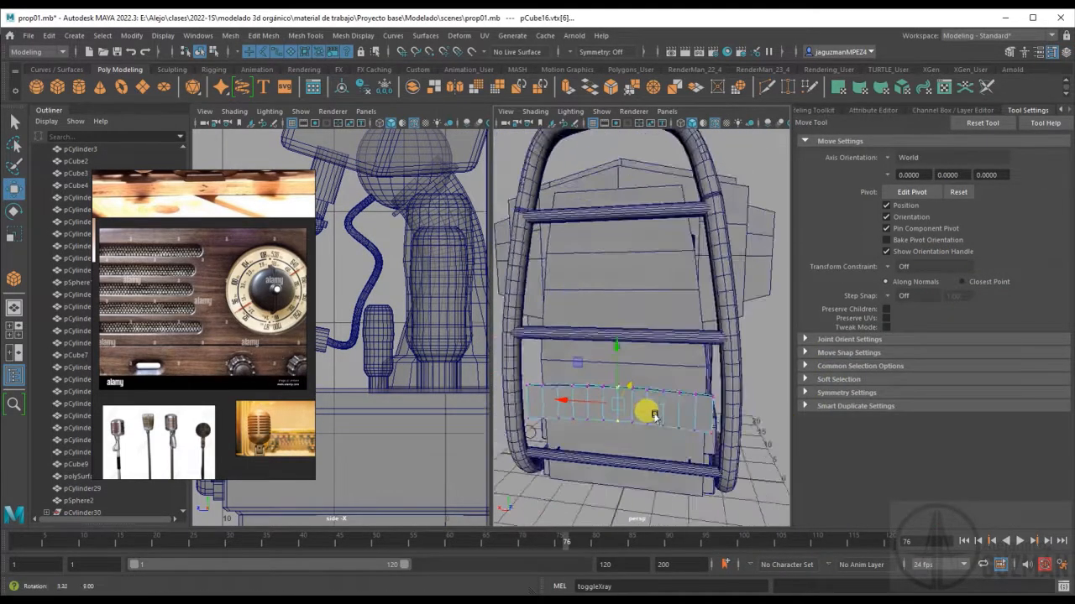
pyautogui.keyDown('alt'); pyautogui.moveTo(648, 410); pyautogui.dragTo(677, 427); pyautogui.keyUp('alt')
pyautogui.click(664, 427)
pyautogui.keyDown('shift'); pyautogui.click(630, 444); pyautogui.keyUp('shift')
pyautogui.click(569, 87)
pyautogui.moveTo(729, 387)
pyautogui.keyDown('alt'); pyautogui.mouseDown()
pyautogui.moveTo(682, 403)
pyautogui.moveTo(731, 402)
pyautogui.mouseUp(); pyautogui.keyUp('alt')
pyautogui.press('space')
pyautogui.moveTo(473, 400); pyautogui.dragTo(460, 396)
pyautogui.hotkey('ctrl', 'z')
pyautogui.click(467, 395)
pyautogui.keyDown('alt'); pyautogui.moveTo(600, 418); pyautogui.dragTo(571, 411); pyautogui.keyUp('alt')
# Extrude the strip's end face again and undo the last adjustments.
pyautogui.hotkey('ctrl', 'e')
pyautogui.keyDown('alt'); pyautogui.moveTo(504, 386); pyautogui.dragTo(445, 389); pyautogui.keyUp('alt')
pyautogui.click(463, 387)
pyautogui.keyDown('alt'); pyautogui.moveTo(629, 361); pyautogui.dragTo(604, 369); pyautogui.keyUp('alt')
pyautogui.hotkey('ctrl', 'z')
pyautogui.hotkey('ctrl', 'z')
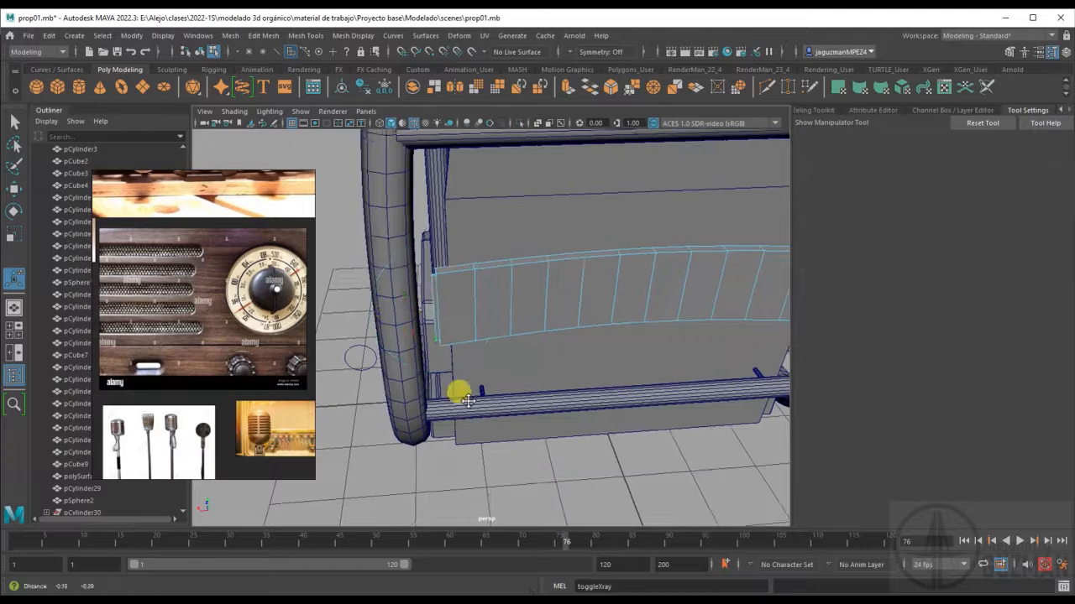
# Draw a Bezier EP curve in the top view wrapping around the outside of the frame's vertical tube.
pyautogui.keyDown('alt'); pyautogui.moveTo(466, 399); pyautogui.dragTo(500, 391); pyautogui.keyUp('alt')
pyautogui.click(49, 73)
pyautogui.press('space')
pyautogui.keyDown('alt'); pyautogui.moveTo(398, 294); pyautogui.dragTo(418, 335, button='middle'); pyautogui.keyUp('alt')
pyautogui.scroll(5, 426, 306)
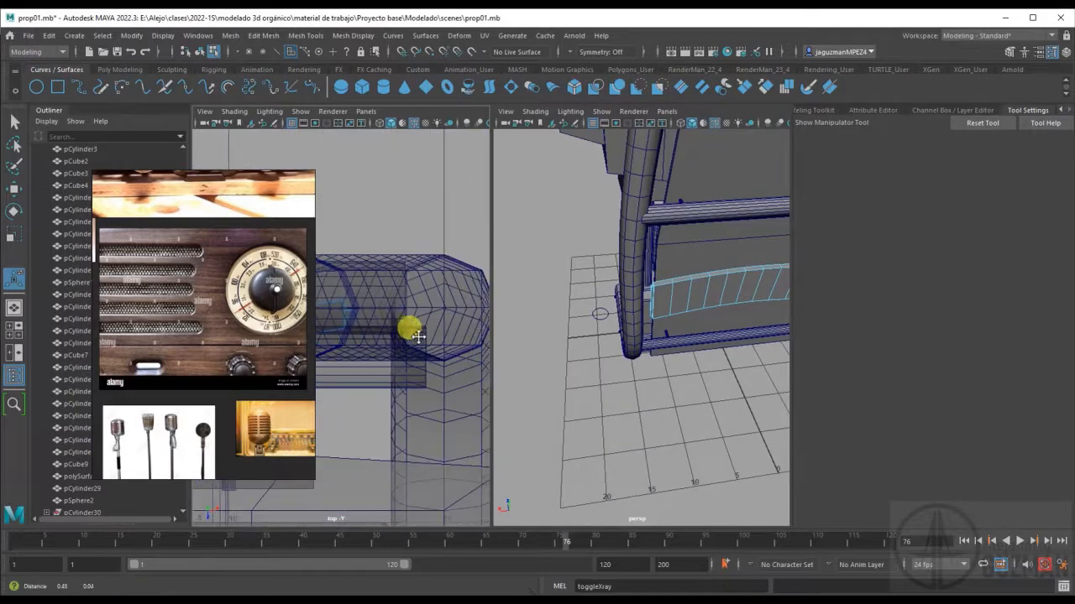
pyautogui.click(79, 87)
pyautogui.scroll(5, 375, 298)
pyautogui.click(375, 300)
pyautogui.scroll(-5, 392, 315)
pyautogui.click(393, 314)
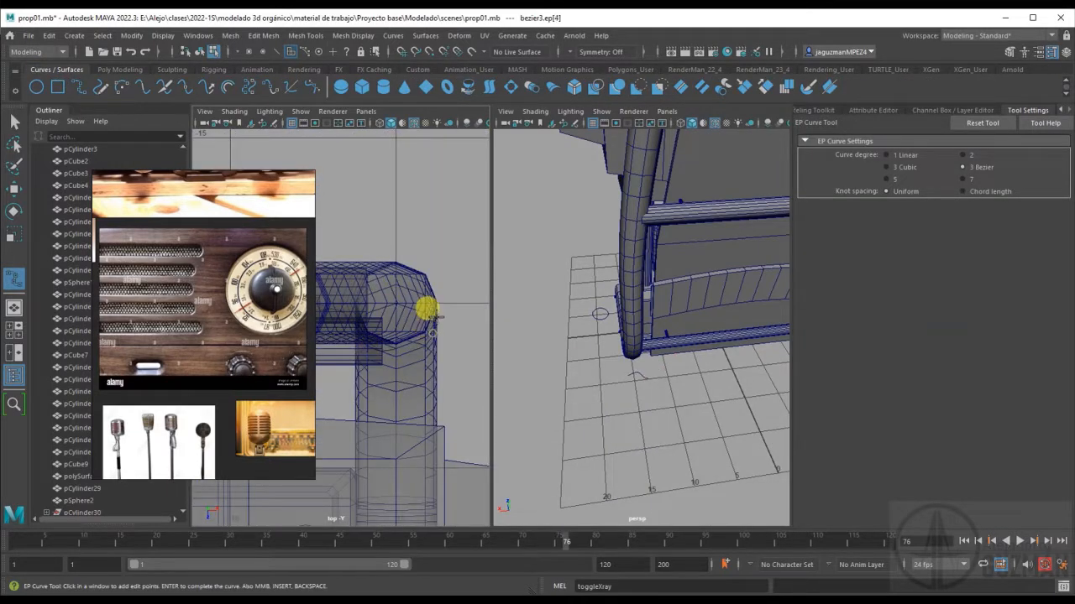
pyautogui.press('Return')
# Raise the wrap curve to 14.015 in Y at the strip's height and snap its pivot to the model's centre.
pyautogui.press('w')
pyautogui.click(120, 69)
pyautogui.click(342, 87)
pyautogui.keyDown('alt'); pyautogui.moveTo(568, 338); pyautogui.dragTo(607, 355); pyautogui.keyUp('alt')
pyautogui.press('d')
pyautogui.press('x')
pyautogui.middleClick(713, 436)
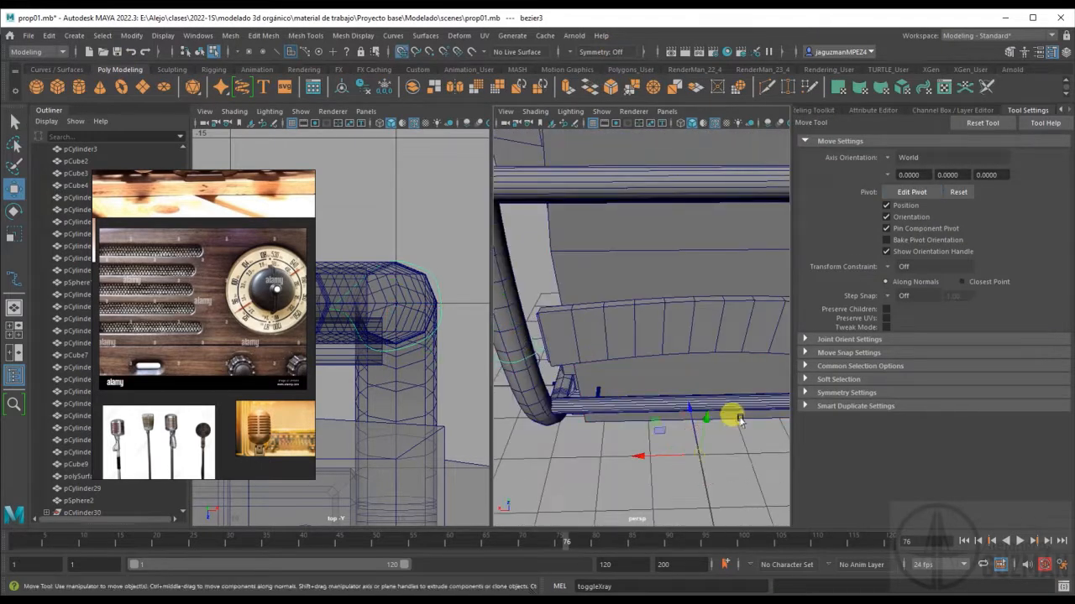
# Duplicate the wrap curve and mirror the copy in X onto the opposite tube.
pyautogui.scroll(-5, 738, 420)
pyautogui.hotkey('ctrl', 'd')
pyautogui.click(1065, 53)
pyautogui.click(1041, 215)
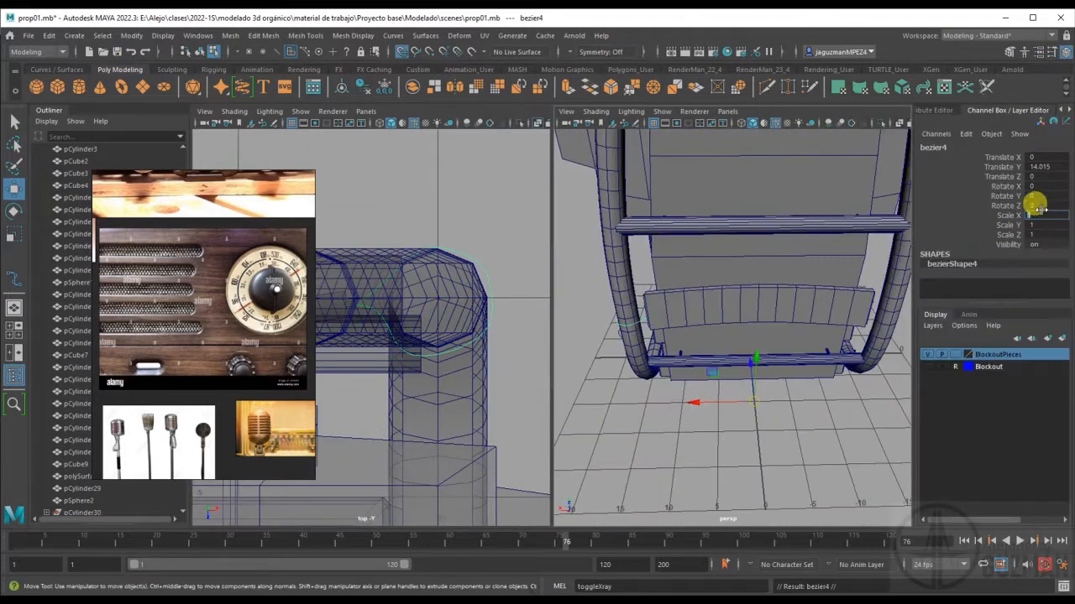
pyautogui.click(722, 426)
# Try to extrude the strip's end face along the wrap curve with 25 divisions, and undo it.
pyautogui.keyDown('alt'); pyautogui.moveTo(859, 307); pyautogui.dragTo(701, 315); pyautogui.keyUp('alt')
pyautogui.keyDown('alt'); pyautogui.moveTo(701, 314); pyautogui.dragTo(755, 317, button='right'); pyautogui.keyUp('alt')
pyautogui.click(768, 319)
pyautogui.hotkey('ctrl', 'e')
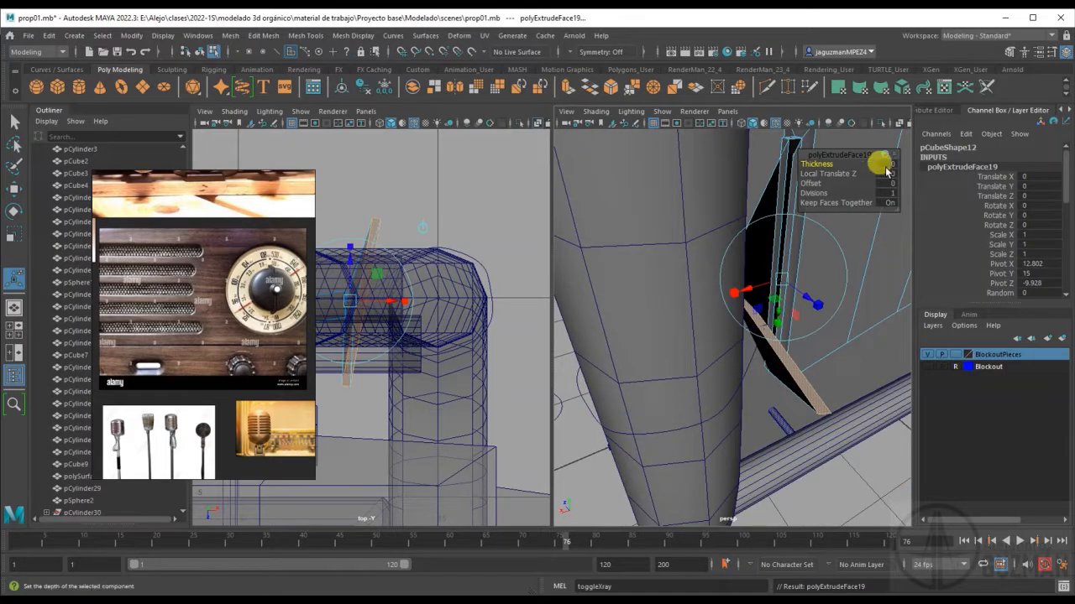
pyautogui.click(887, 193)
pyautogui.write('25')
pyautogui.press('Return')
pyautogui.keyDown('alt'); pyautogui.moveTo(756, 294); pyautogui.dragTo(702, 270); pyautogui.keyUp('alt')
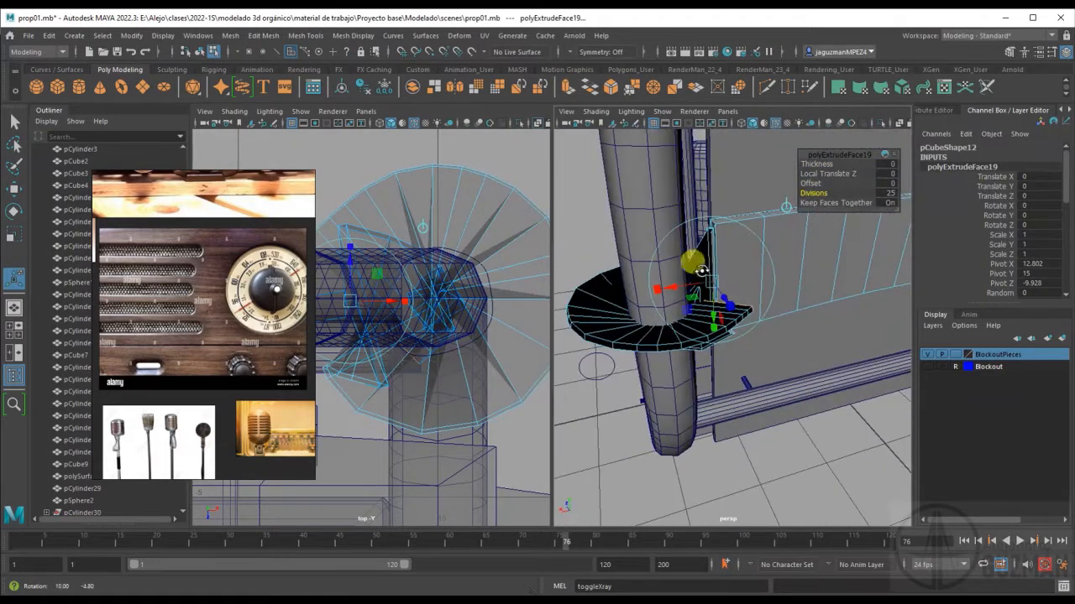
pyautogui.hotkey('ctrl', 'z')
pyautogui.hotkey('ctrl', 'z')
pyautogui.hotkey('ctrl', 'z')
pyautogui.hotkey('ctrl', 'z')
# Shift the wrap curve slightly to -0.021 in Z and show the side view of the tube.
pyautogui.moveTo(720, 352); pyautogui.dragTo(780, 336, button='right')
pyautogui.press('w')
pyautogui.keyDown('alt'); pyautogui.moveTo(732, 361); pyautogui.dragTo(846, 355); pyautogui.keyUp('alt')
pyautogui.keyDown('alt'); pyautogui.moveTo(775, 364); pyautogui.dragTo(806, 336); pyautogui.keyUp('alt')
pyautogui.moveTo(870, 345); pyautogui.dragTo(823, 290)
pyautogui.moveTo(823, 290); pyautogui.dragTo(777, 292, button='right')
pyautogui.keyDown('alt'); pyautogui.moveTo(777, 292); pyautogui.dragTo(739, 310); pyautogui.keyUp('alt')
pyautogui.keyDown('alt'); pyautogui.moveTo(431, 344); pyautogui.dragTo(482, 291, button='middle'); pyautogui.keyUp('alt')
pyautogui.press('space')
pyautogui.moveTo(459, 297); pyautogui.dragTo(514, 296)
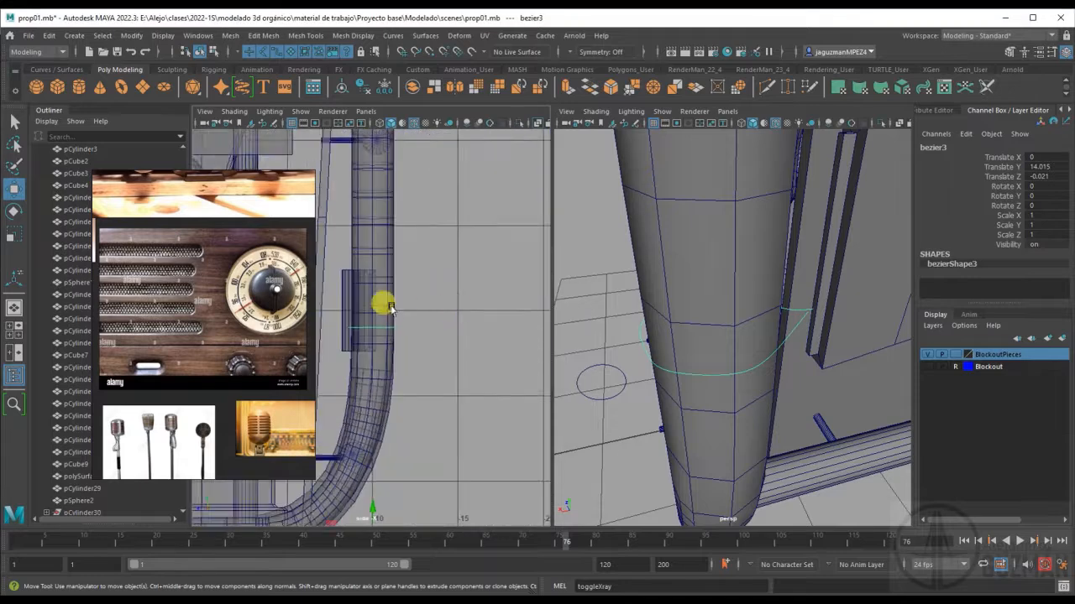
# Draw a straight vertical EP curve in the side view beside the strip's end as the clamp profile.
pyautogui.keyDown('alt'); pyautogui.moveTo(392, 308); pyautogui.dragTo(436, 283, button='middle'); pyautogui.keyUp('alt')
pyautogui.click(57, 69)
pyautogui.click(78, 86)
pyautogui.scroll(3, 428, 307)
pyautogui.click(475, 160)
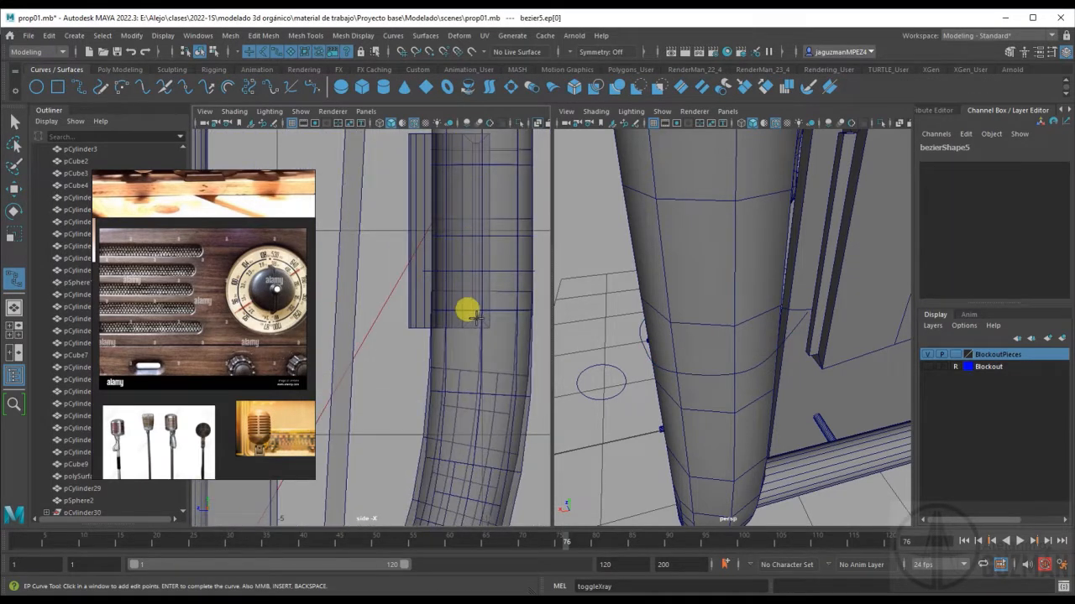
pyautogui.click(476, 319)
pyautogui.press('Return')
# Move the vertical profile curve to the wrap curve, centre its pivot, and place a duplicate at the opposite tube.
pyautogui.press('w')
pyautogui.scroll(-5, 835, 314)
pyautogui.keyDown('alt'); pyautogui.moveTo(835, 314); pyautogui.dragTo(777, 369); pyautogui.keyUp('alt')
pyautogui.moveTo(776, 369); pyautogui.dragTo(675, 411)
pyautogui.scroll(4, 674, 411)
pyautogui.keyDown('alt'); pyautogui.moveTo(669, 489); pyautogui.dragTo(730, 327); pyautogui.keyUp('alt')
pyautogui.scroll(-5, 654, 343)
pyautogui.click(120, 70)
pyautogui.click(341, 86)
pyautogui.hotkey('ctrl', 'd')
pyautogui.moveTo(628, 316); pyautogui.dragTo(861, 316)
# Try to extrude the vertical profile curve along the wrap curve around the tube, and undo the last changes.
pyautogui.scroll(5, 861, 317)
pyautogui.moveTo(679, 328)
pyautogui.keyDown('alt'); pyautogui.mouseDown()
pyautogui.moveTo(729, 421)
pyautogui.moveTo(604, 322)
pyautogui.mouseUp(); pyautogui.keyUp('alt')
pyautogui.click(608, 326)
pyautogui.press('4')
pyautogui.click(640, 395)
pyautogui.press('5')
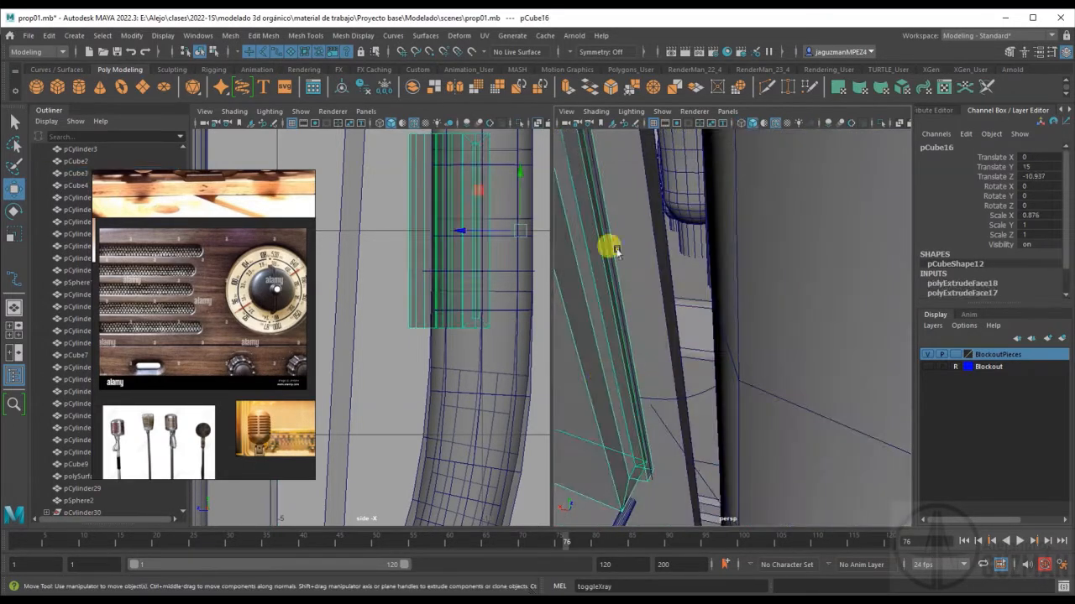
pyautogui.click(617, 252)
pyautogui.click(426, 36)
pyautogui.click(574, 107)
pyautogui.click(695, 398)
pyautogui.keyDown('alt'); pyautogui.moveTo(694, 398); pyautogui.dragTo(725, 354); pyautogui.keyUp('alt')
pyautogui.click(682, 362)
pyautogui.press('q')
pyautogui.click(676, 315)
pyautogui.hotkey('ctrl', 'z')
pyautogui.hotkey('ctrl', 'z')
pyautogui.hotkey('ctrl', 'z')
# Extrude the vertical profile along the wrap curve to form a band around the frame tube.
pyautogui.click(632, 375)
pyautogui.keyDown('shift'); pyautogui.click(672, 398); pyautogui.keyUp('shift')
pyautogui.click(422, 38)
pyautogui.click(443, 120)
# Move control vertices of the wrap curve to refine how the band fits around the tube.
pyautogui.click(724, 374)
pyautogui.moveTo(725, 353); pyautogui.dragTo(686, 358, button='right')
pyautogui.click(743, 392)
pyautogui.press('w')
pyautogui.moveTo(695, 371); pyautogui.dragTo(693, 382)
pyautogui.click(782, 408)
pyautogui.keyDown('alt'); pyautogui.moveTo(785, 387); pyautogui.dragTo(740, 346); pyautogui.keyUp('alt')
pyautogui.click(698, 368)
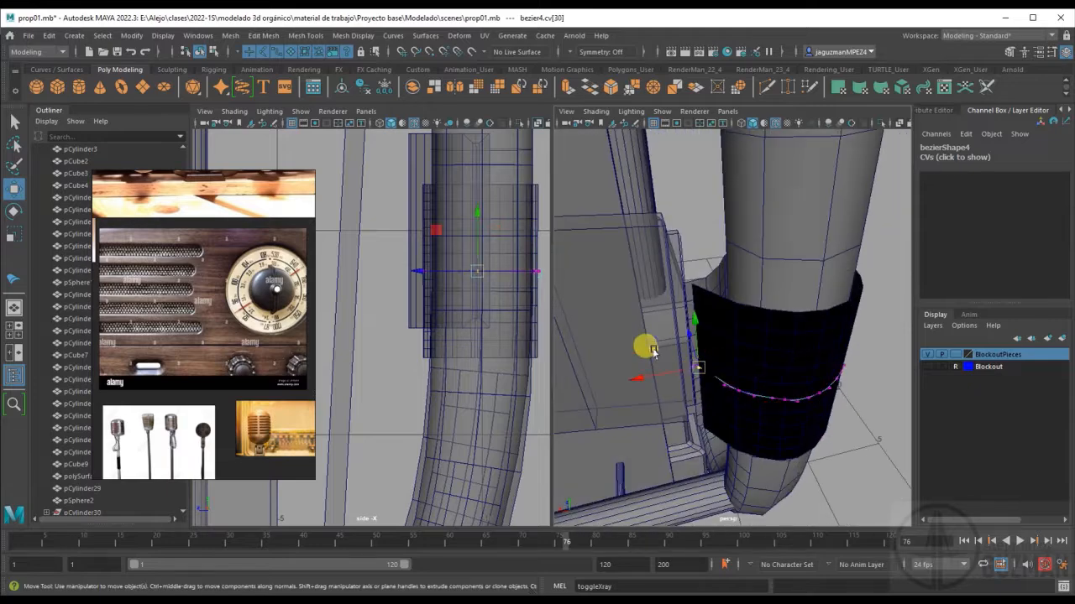
# Reverse the normals of the extruded band.
pyautogui.keyDown('alt'); pyautogui.moveTo(651, 347); pyautogui.dragTo(630, 352); pyautogui.keyUp('alt')
pyautogui.click(750, 375)
pyautogui.click(353, 36)
pyautogui.click(364, 91)
# Raise the band to 0.487 in Y and delete its construction history.
pyautogui.keyDown('alt'); pyautogui.moveTo(714, 352); pyautogui.dragTo(763, 266); pyautogui.keyUp('alt')
pyautogui.click(364, 88)
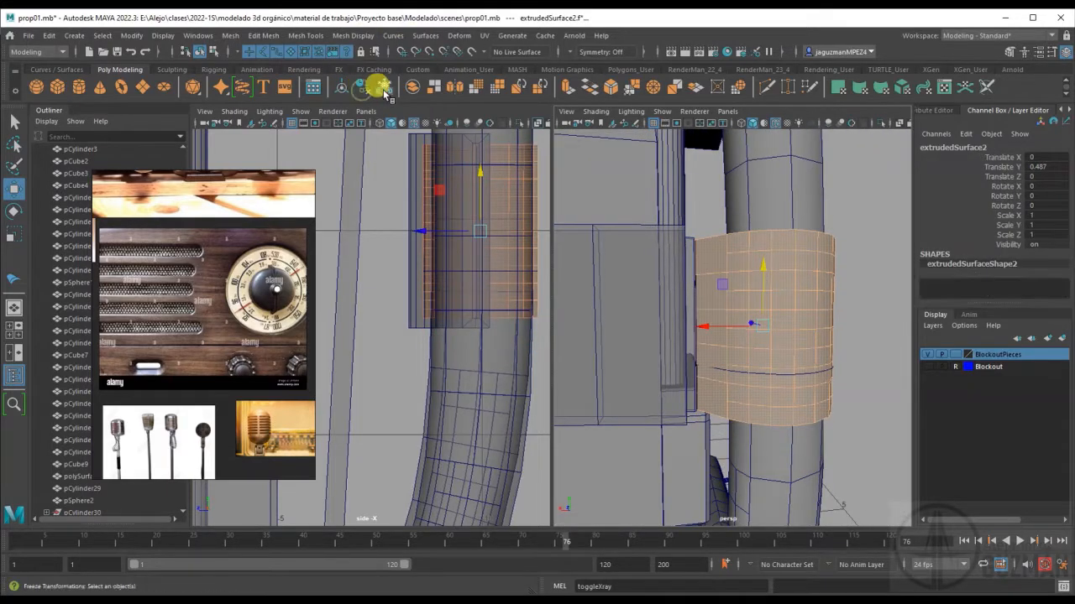
# Extrude the clamp band's surface slightly outward to give it thickness around the frame tube.
pyautogui.click(569, 89)
pyautogui.moveTo(724, 384); pyautogui.dragTo(707, 389)
pyautogui.keyDown('alt'); pyautogui.moveTo(707, 390); pyautogui.dragTo(764, 324); pyautogui.keyUp('alt')
pyautogui.click(856, 277)
pyautogui.scroll(-3, 685, 310)
pyautogui.click(838, 353)
pyautogui.press('F8')
# Duplicate the thickened band and mirror the copy to the opposite frame tube with a Scale X of -1.
pyautogui.press('w')
pyautogui.hotkey('ctrl', 'd')
pyautogui.click(1043, 216)
pyautogui.write('-1')
pyautogui.press('Return')
# Combine the original clamp band and its mirrored copy into one mesh and save the scene.
pyautogui.keyDown('alt'); pyautogui.moveTo(676, 370); pyautogui.dragTo(702, 370); pyautogui.keyUp('alt')
pyautogui.click(628, 361)
pyautogui.keyDown('shift'); pyautogui.click(672, 346); pyautogui.keyUp('shift')
pyautogui.click(230, 36)
pyautogui.click(243, 80)
pyautogui.scroll(-2, 736, 380)
pyautogui.click(831, 353)
pyautogui.keyDown('alt'); pyautogui.moveTo(702, 370); pyautogui.dragTo(743, 375); pyautogui.keyUp('alt')
pyautogui.hotkey('ctrl', 's')
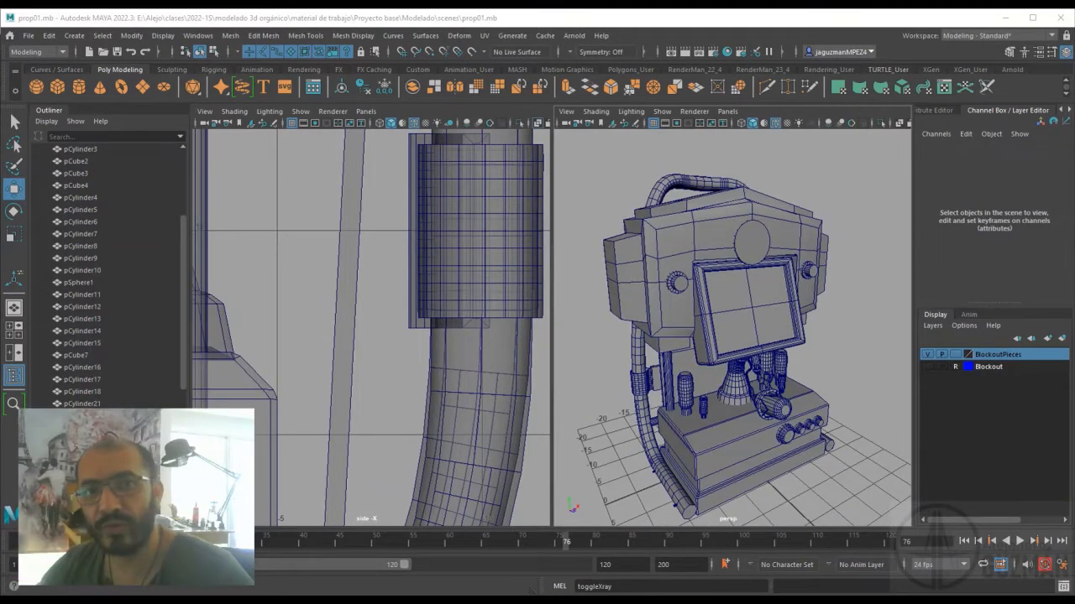